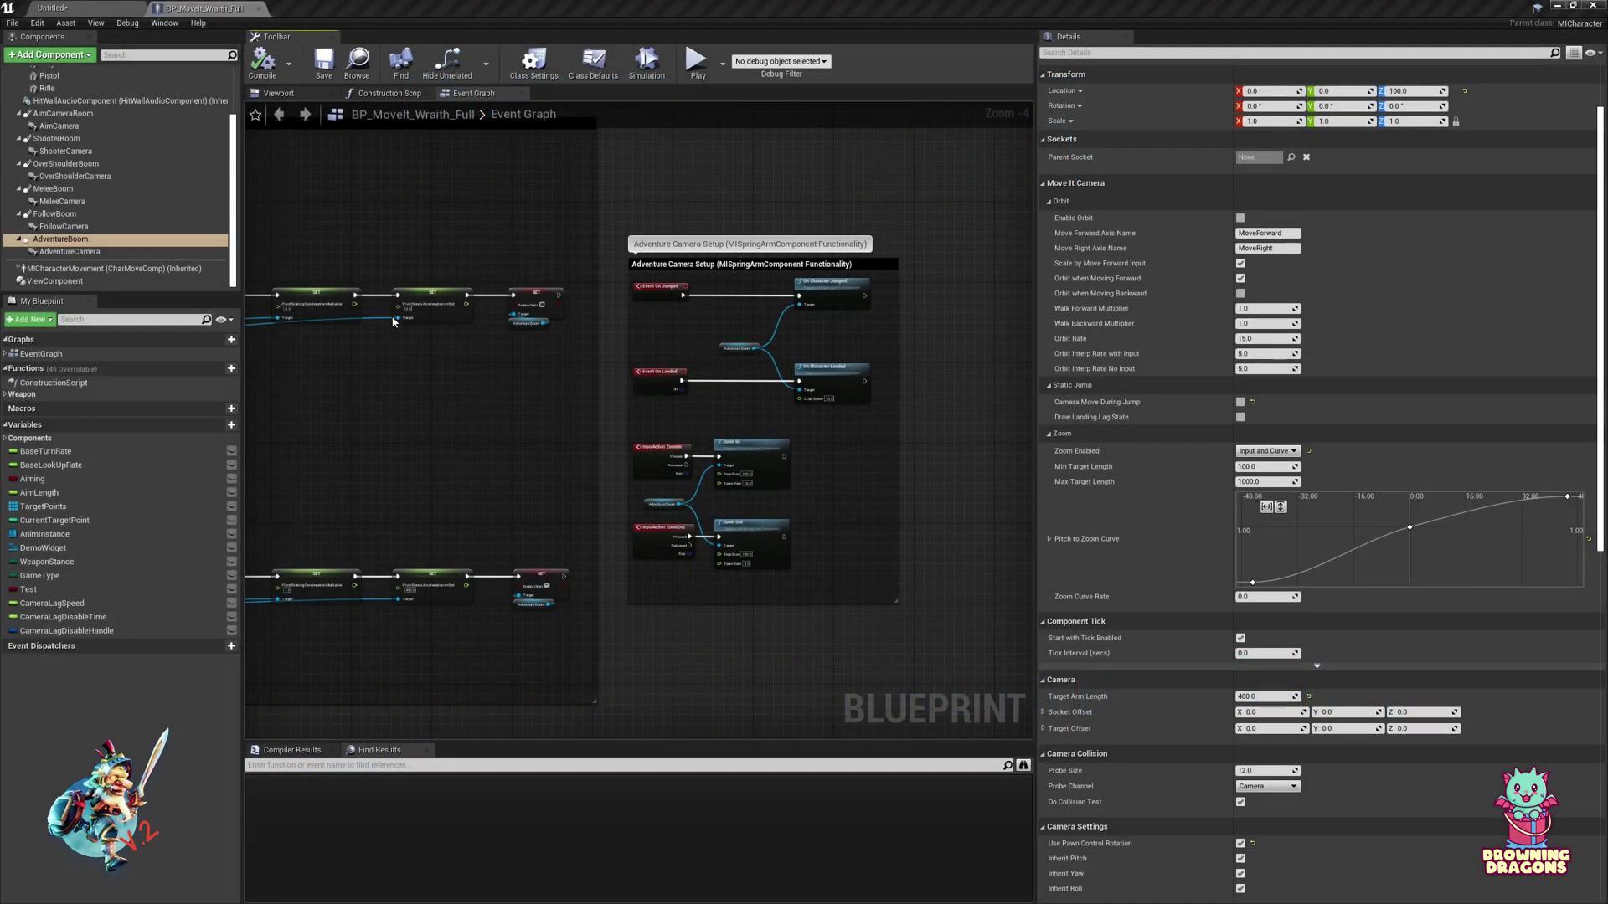
Search the addable components for "spring", then compare the settings of FollowBoom and AdventureBoom.
click(50, 54)
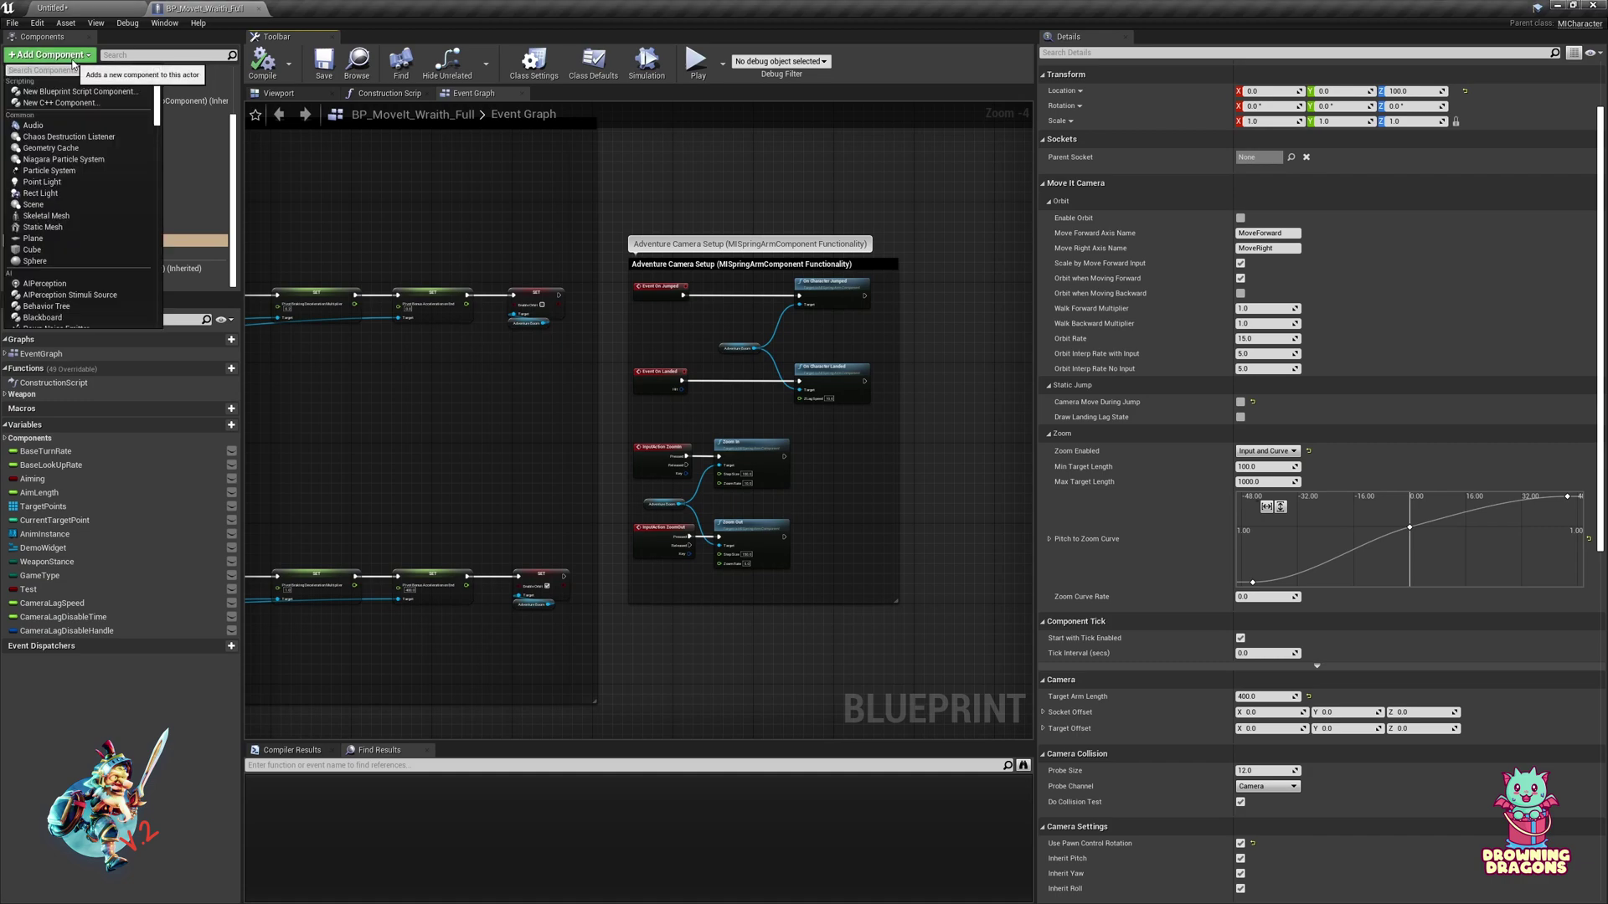
text(spring)
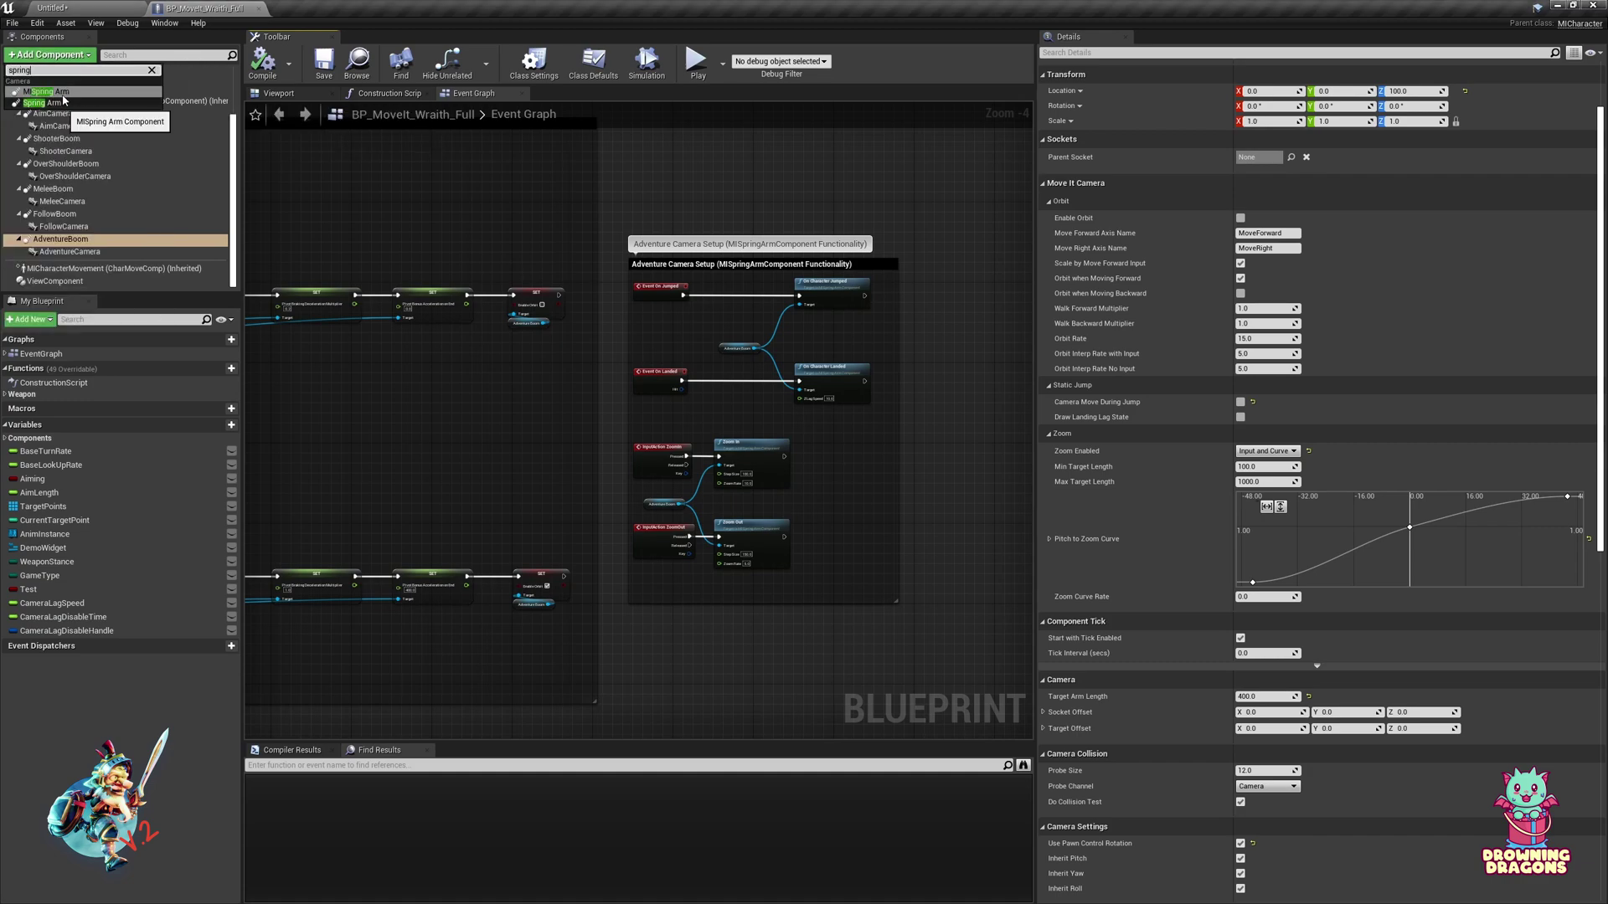
click(74, 213)
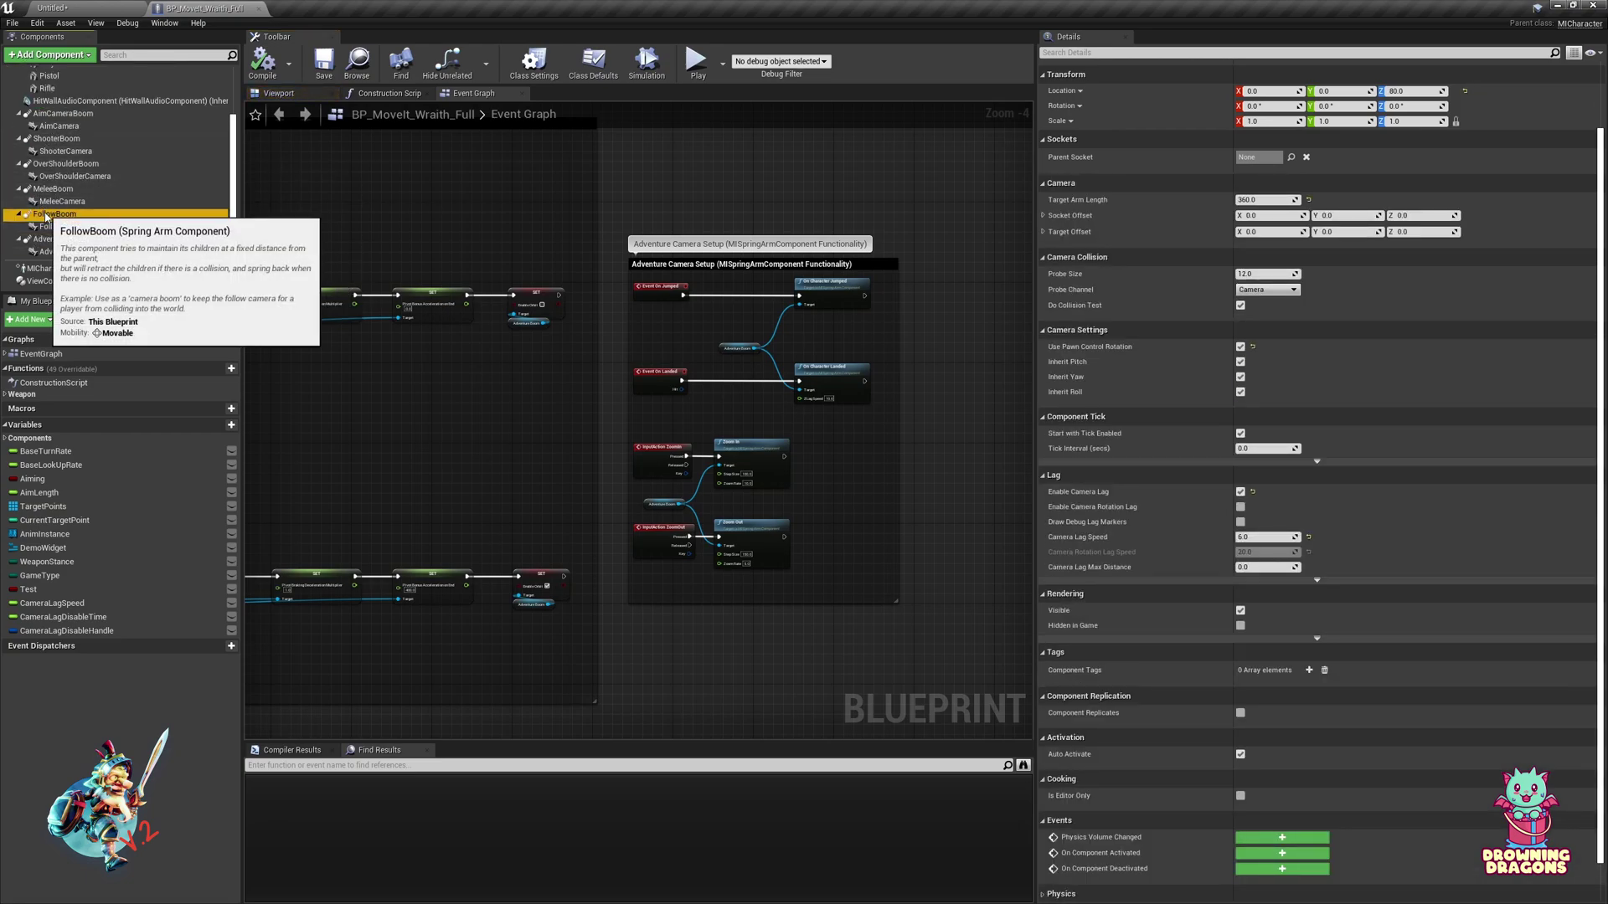
click(72, 240)
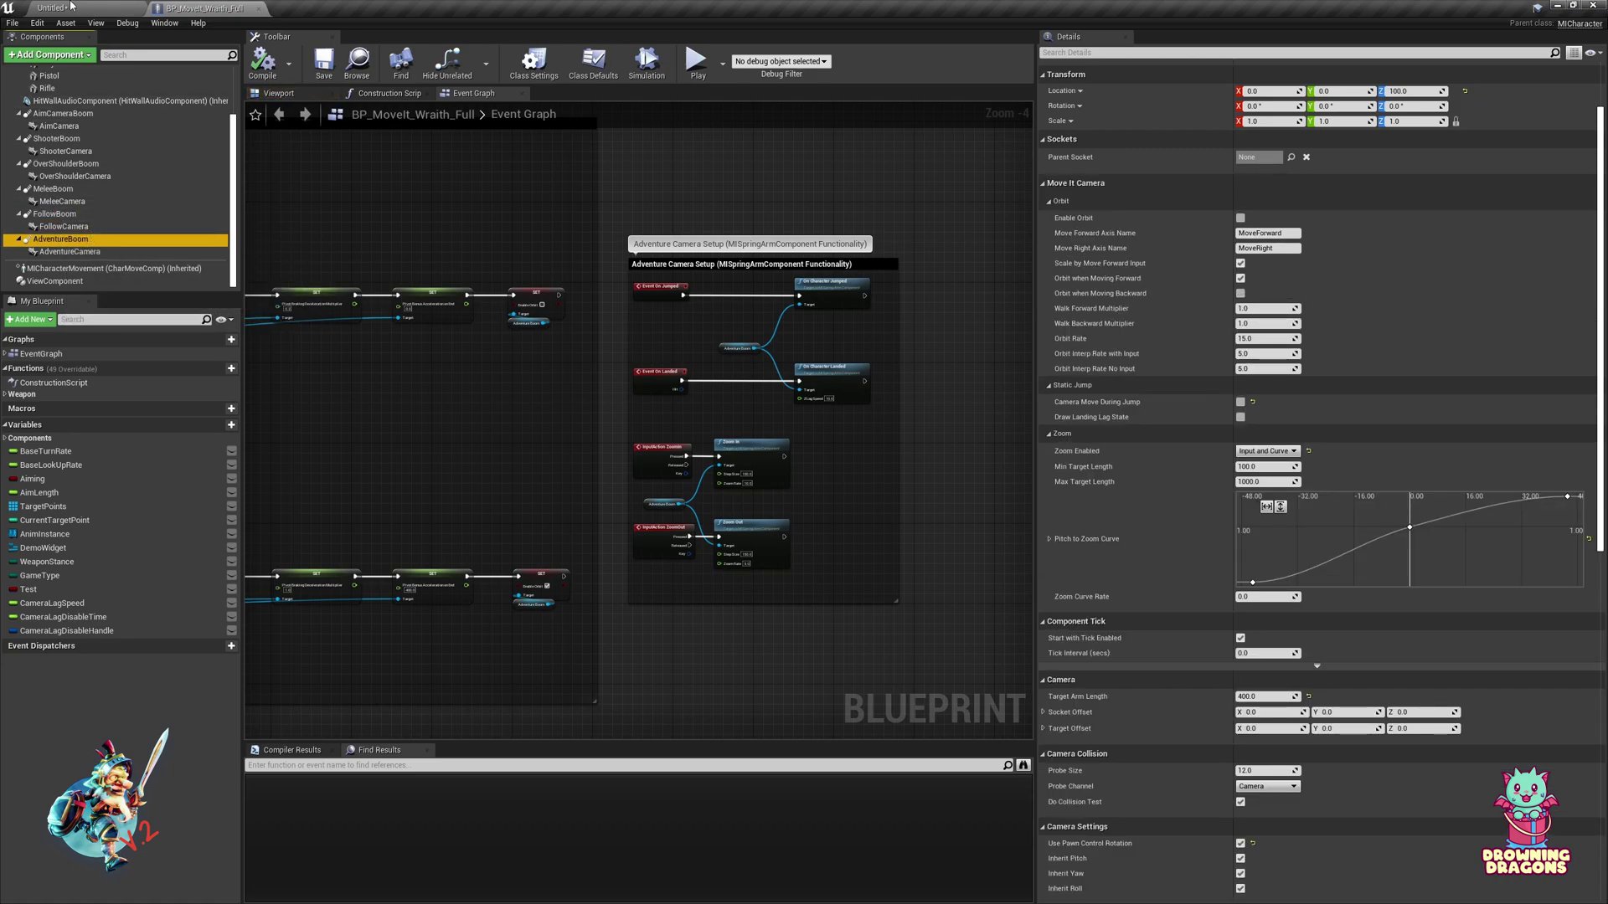
Play the Untitled level and run the character sideways, forward and backward to test how the adventure camera orbits.
click(72, 7)
click(842, 50)
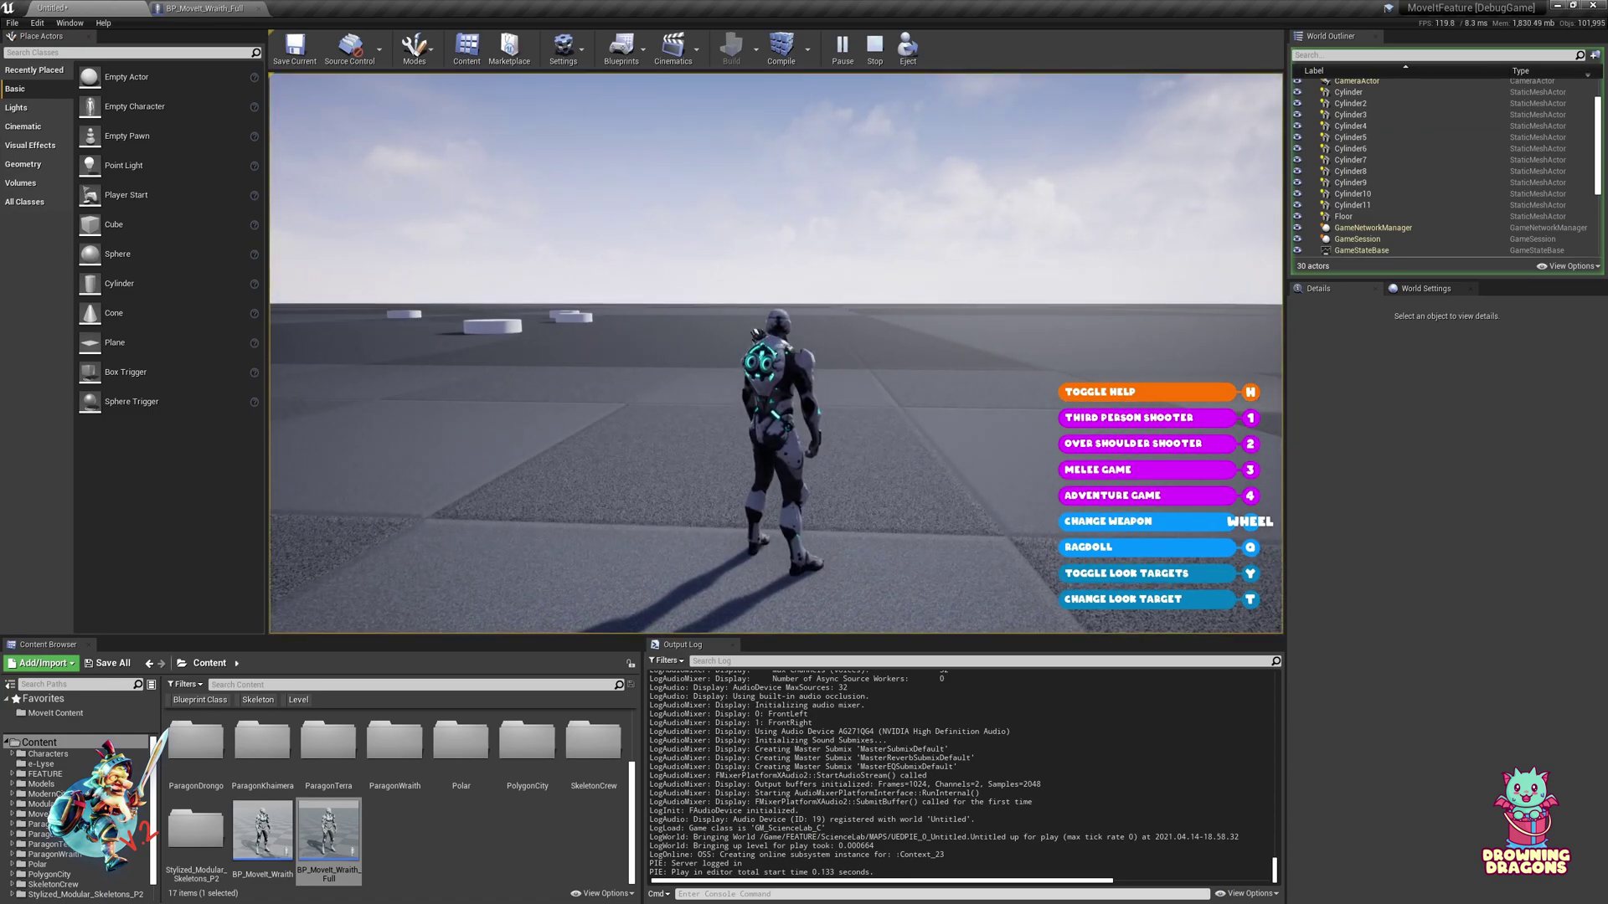
key(a)
key(w)
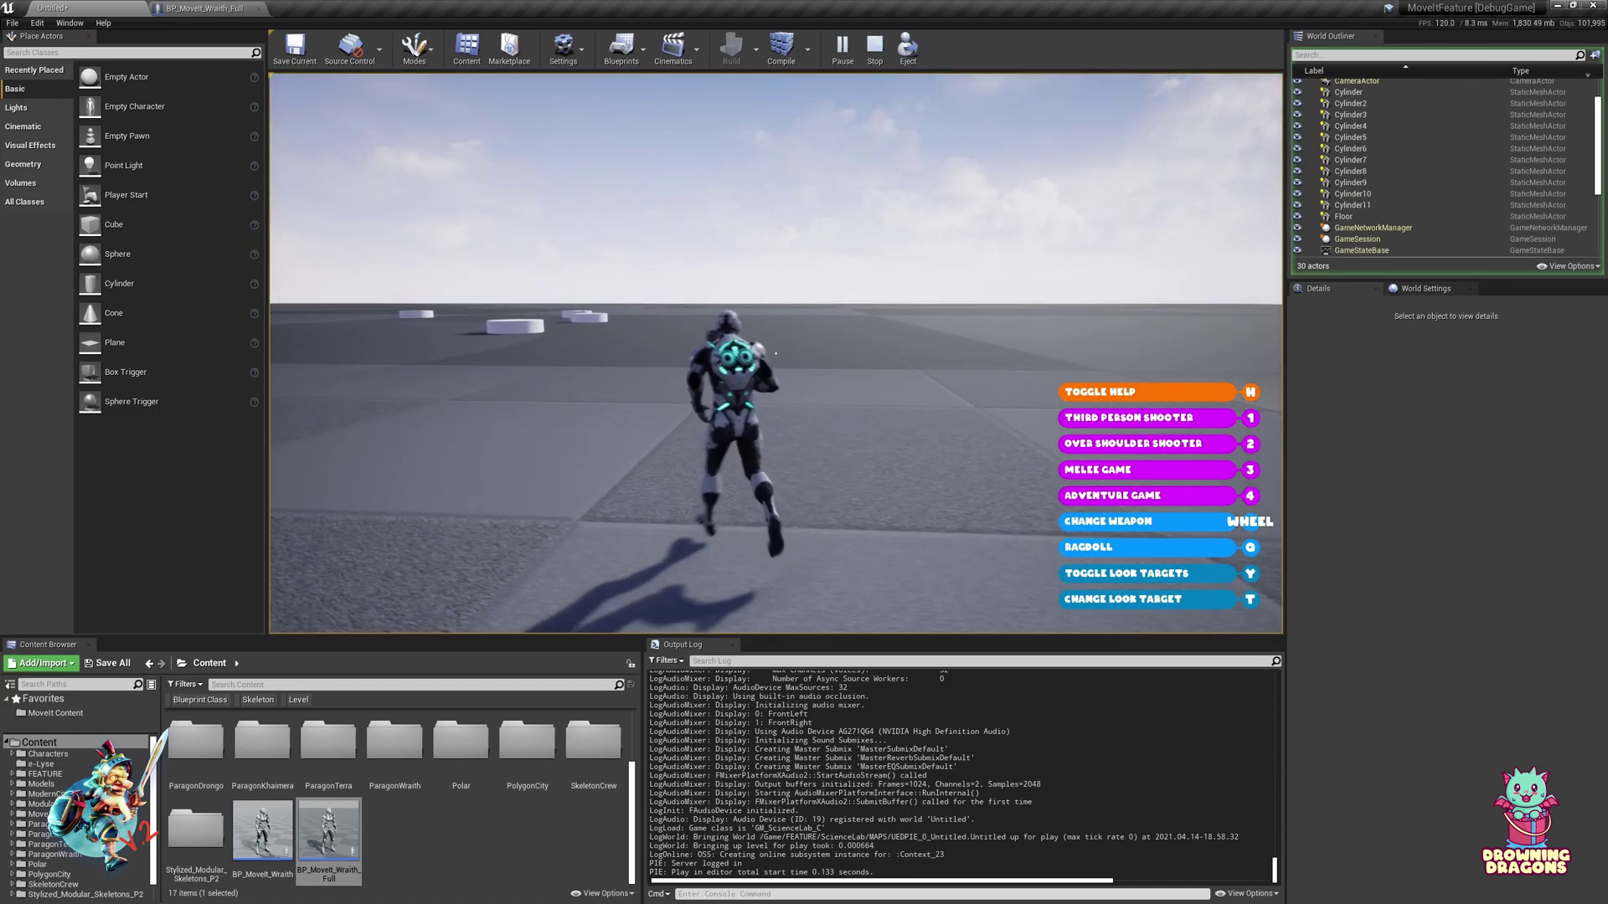
key(d)
key(a)
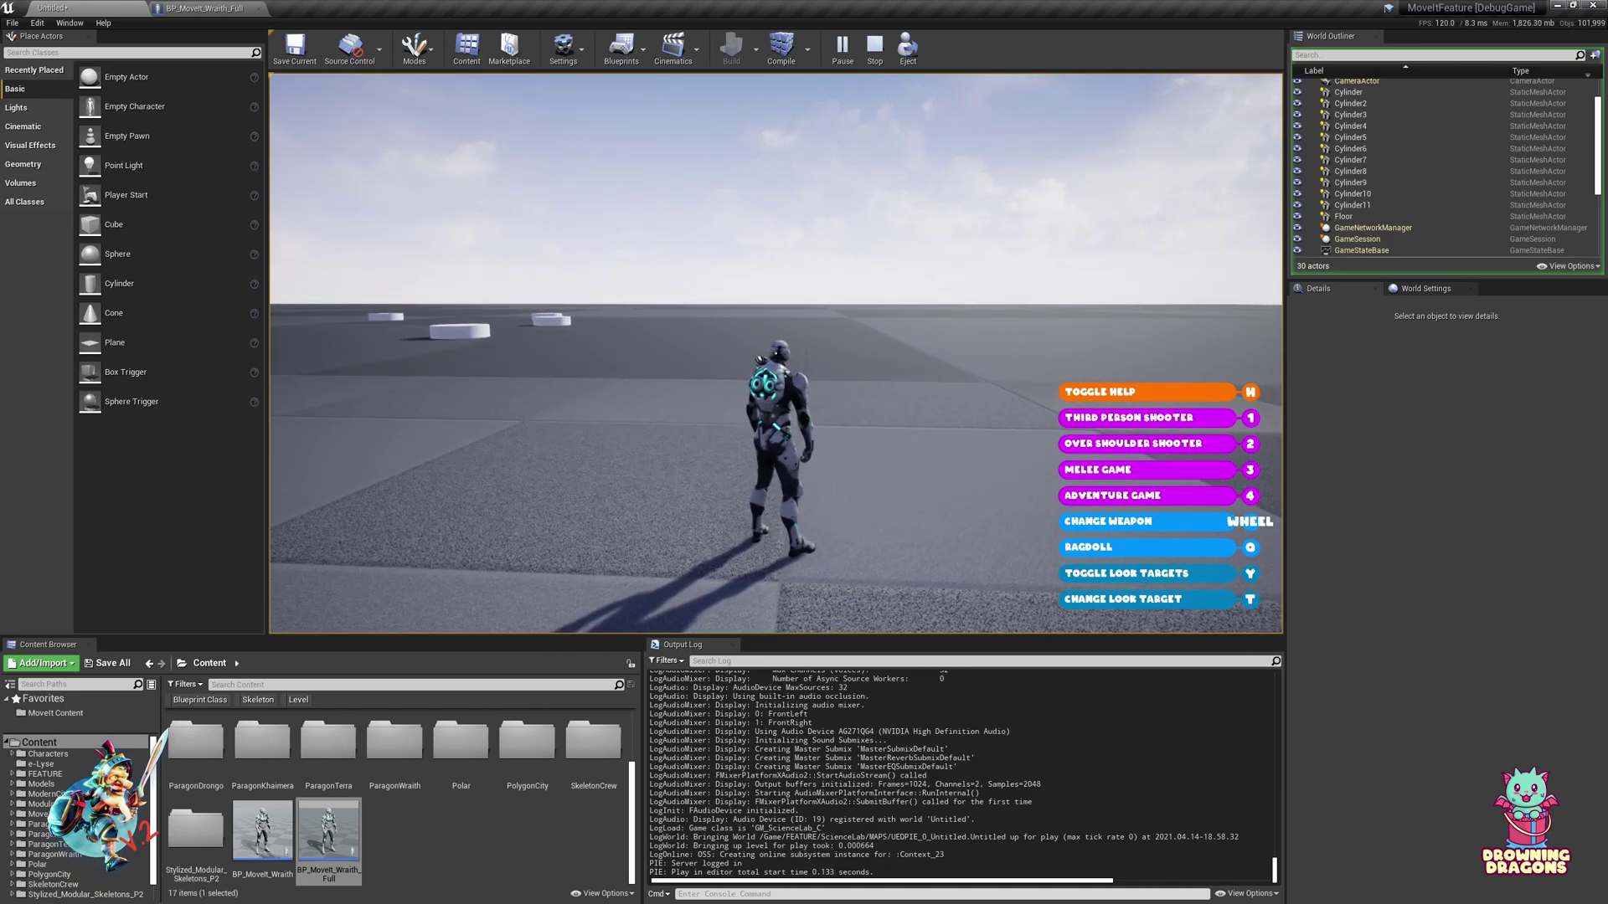
key(a)
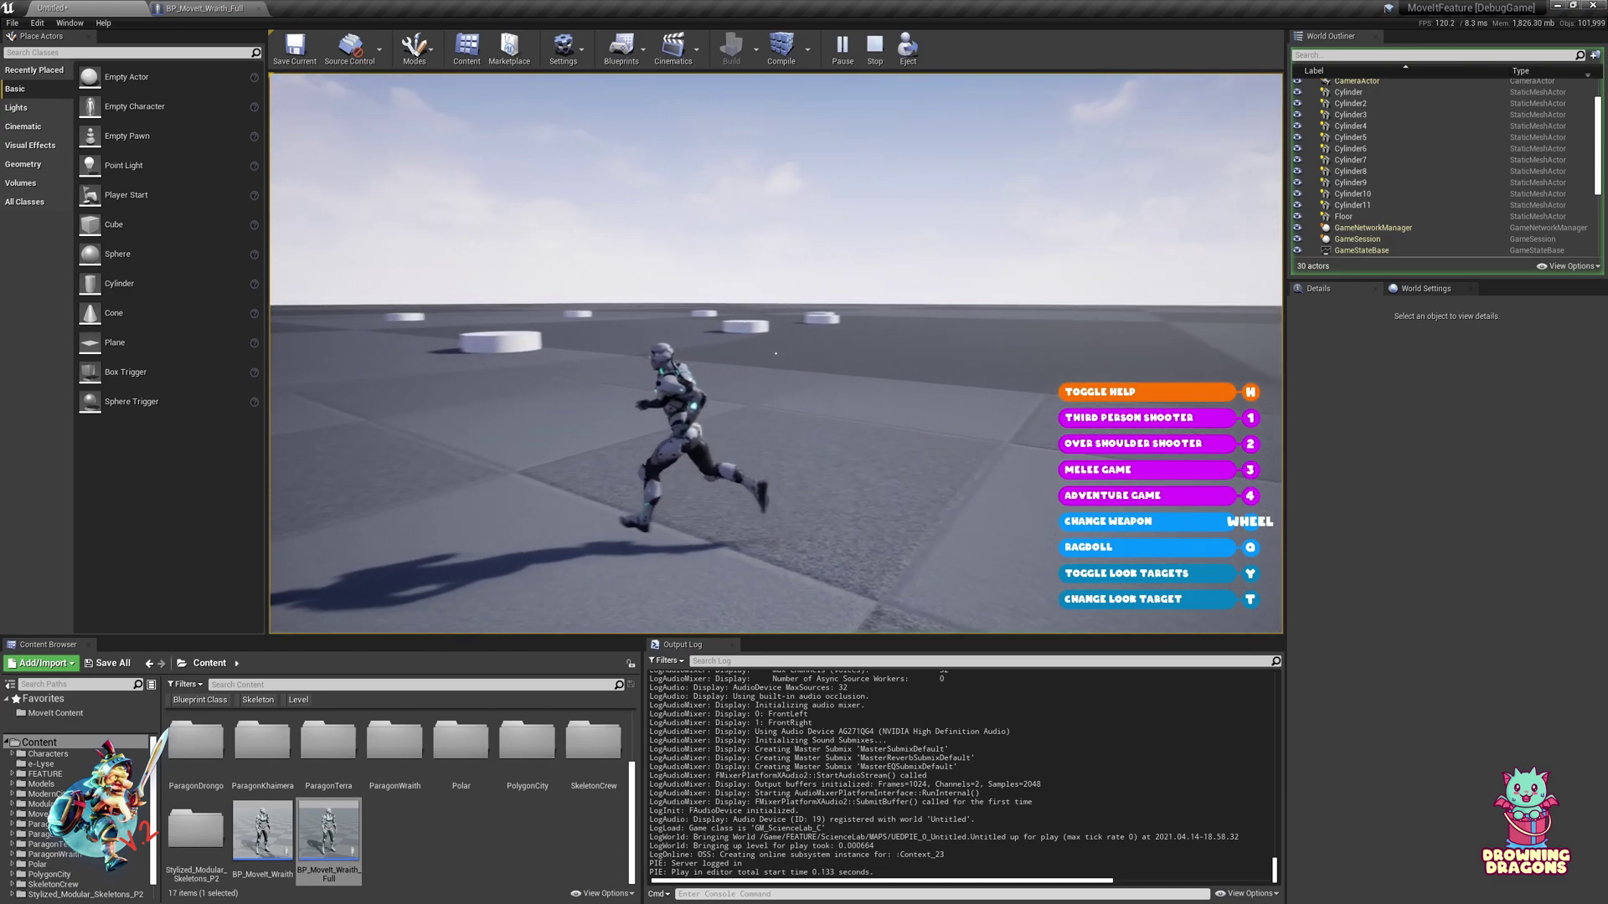
key(d)
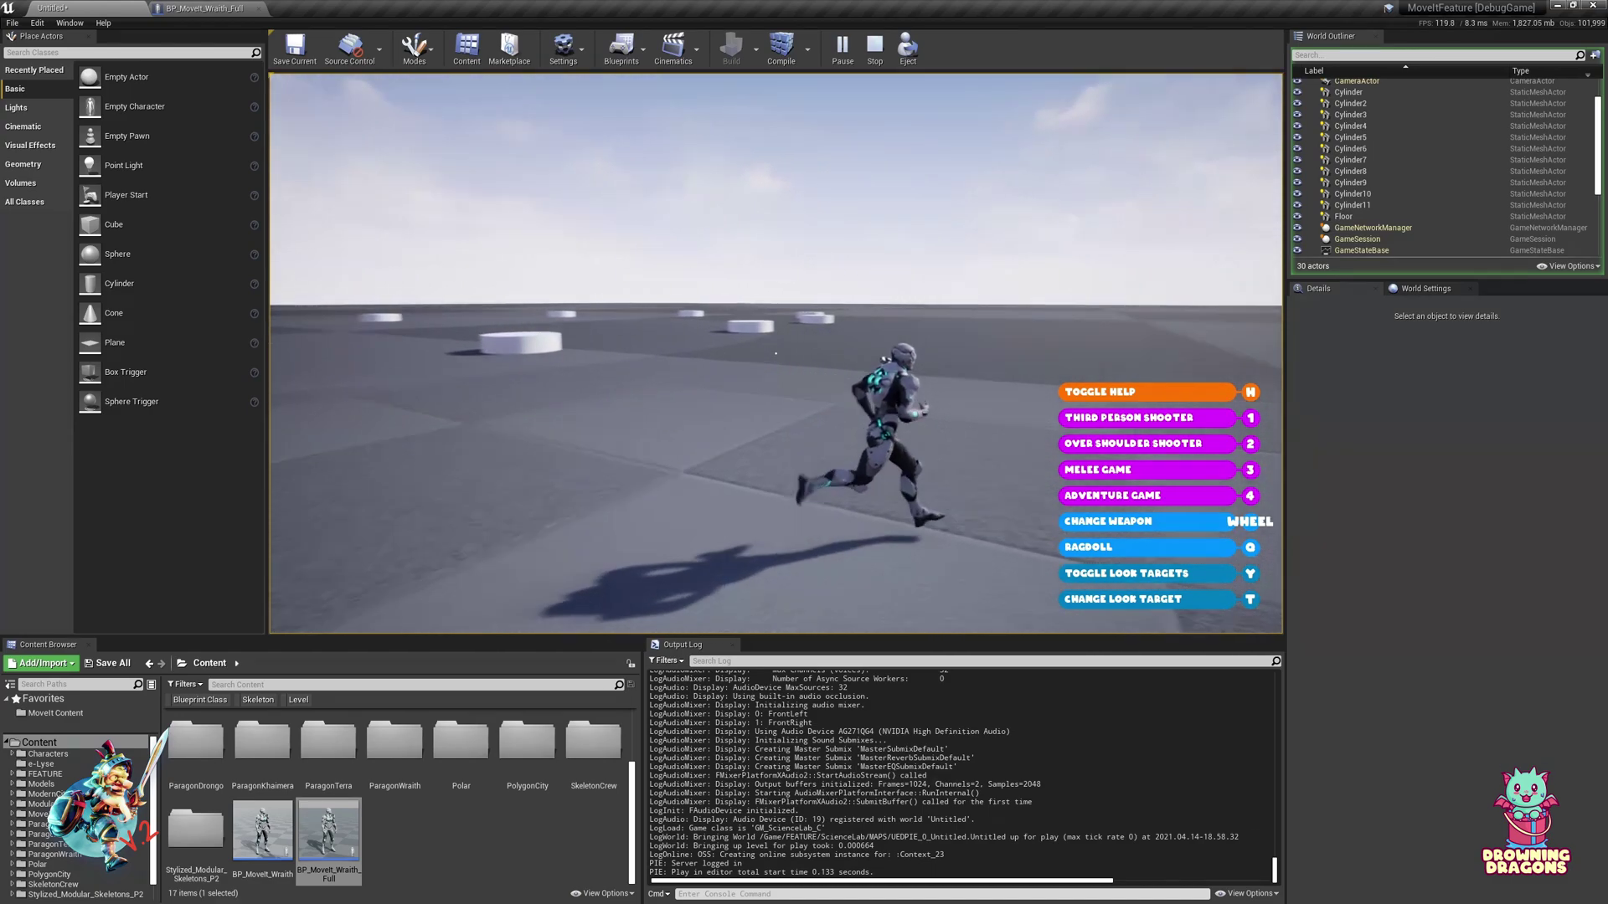
key(w)
key(a)
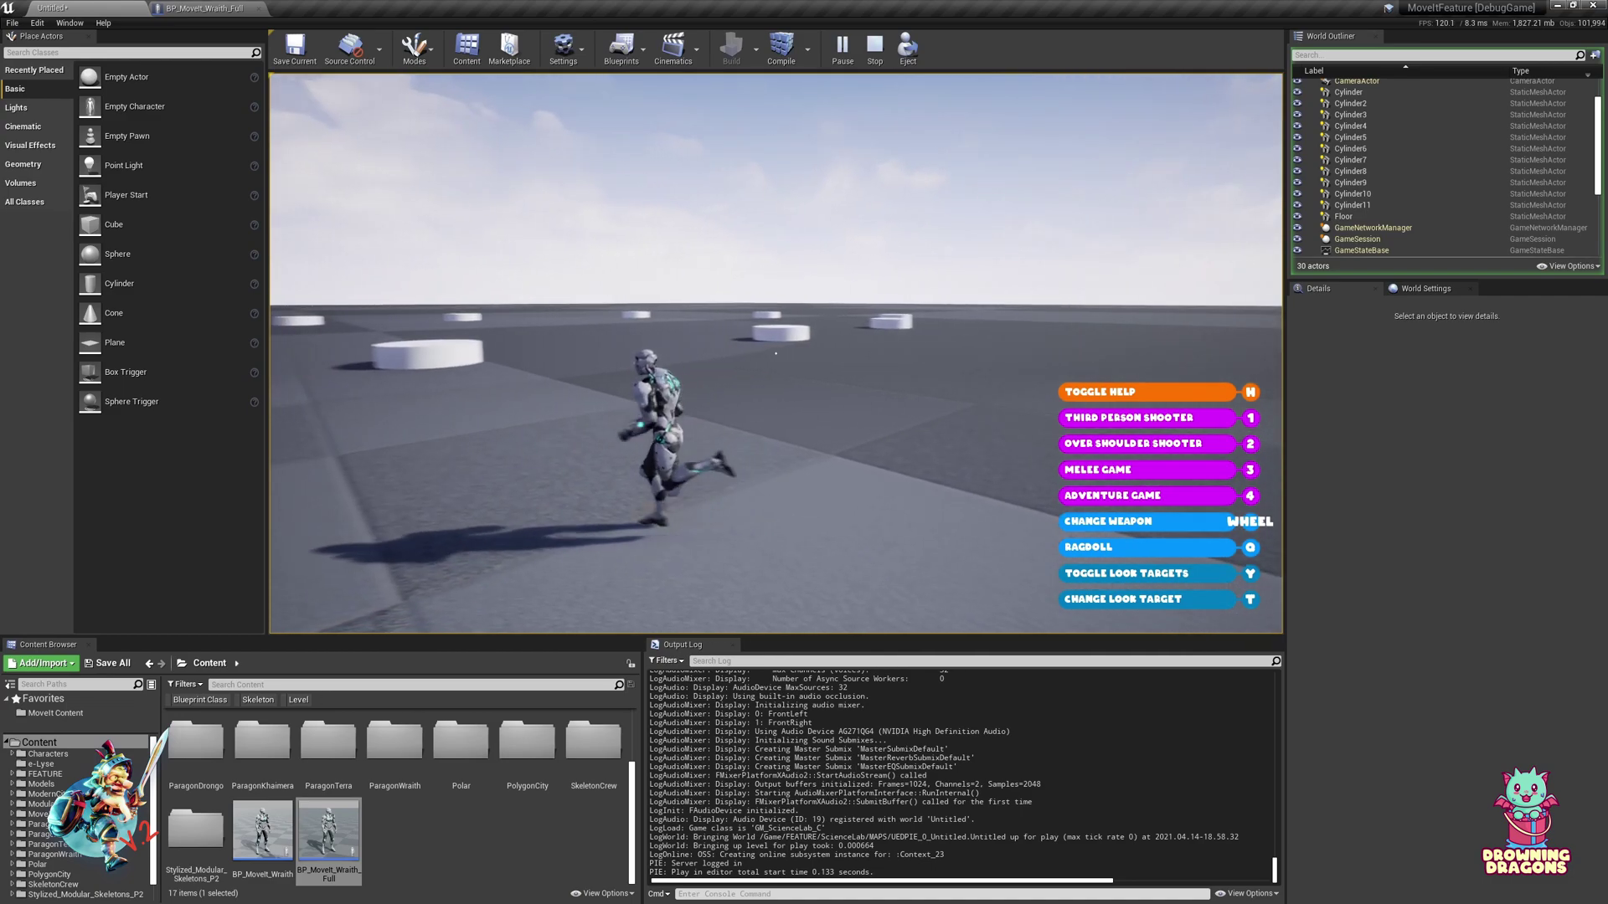
key(w)
key(d)
key(a)
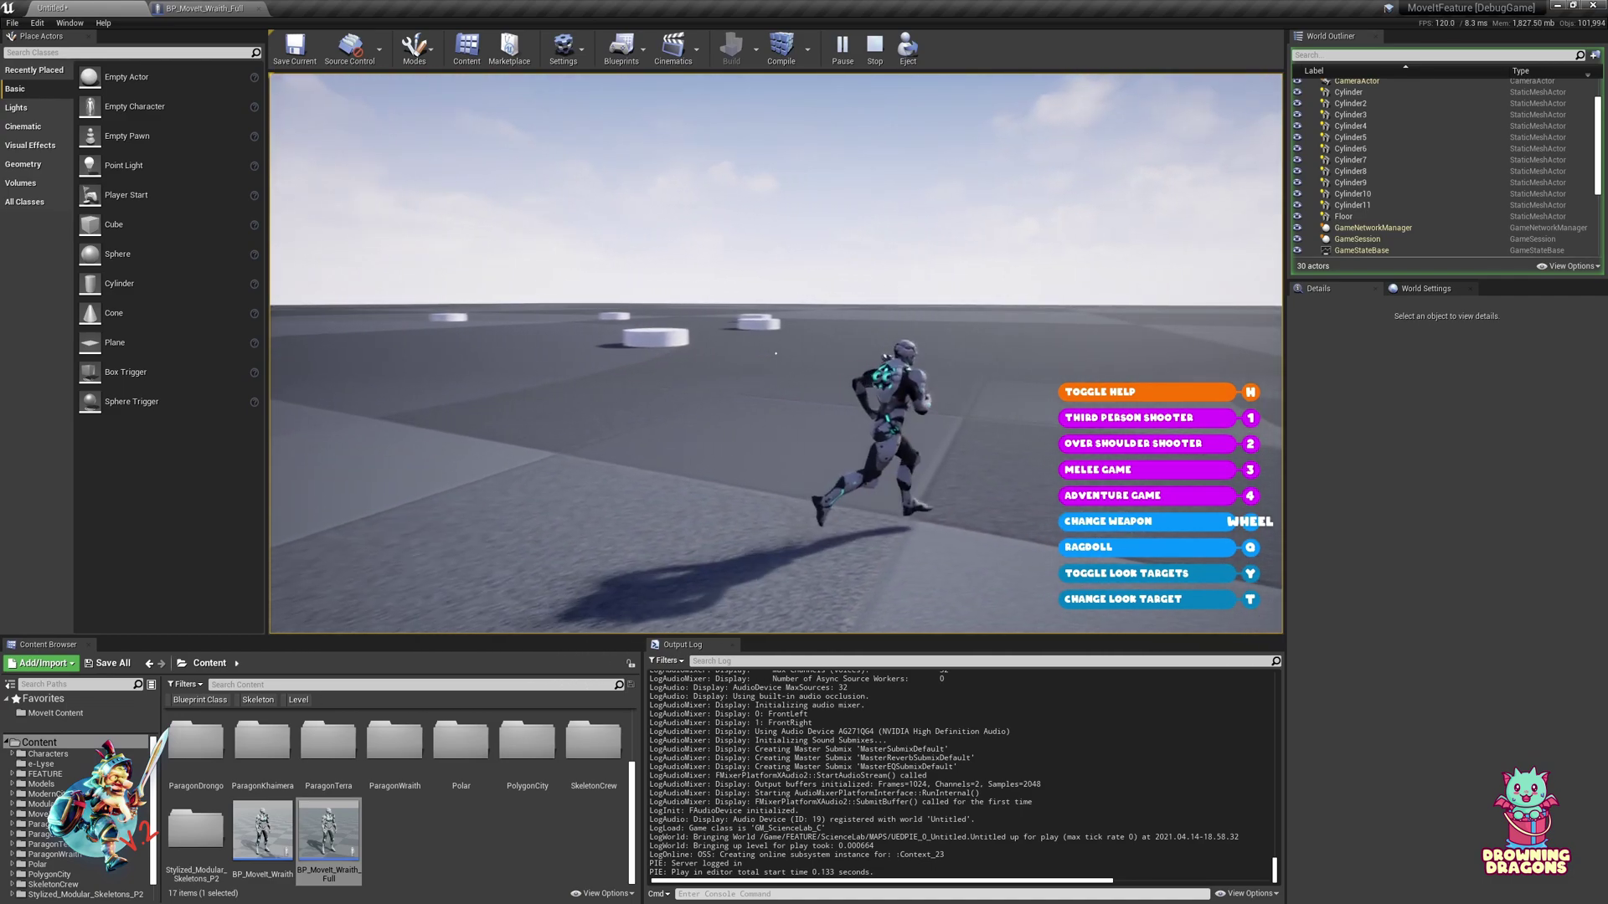
key(w)
key(d)
key(w)
key(d)
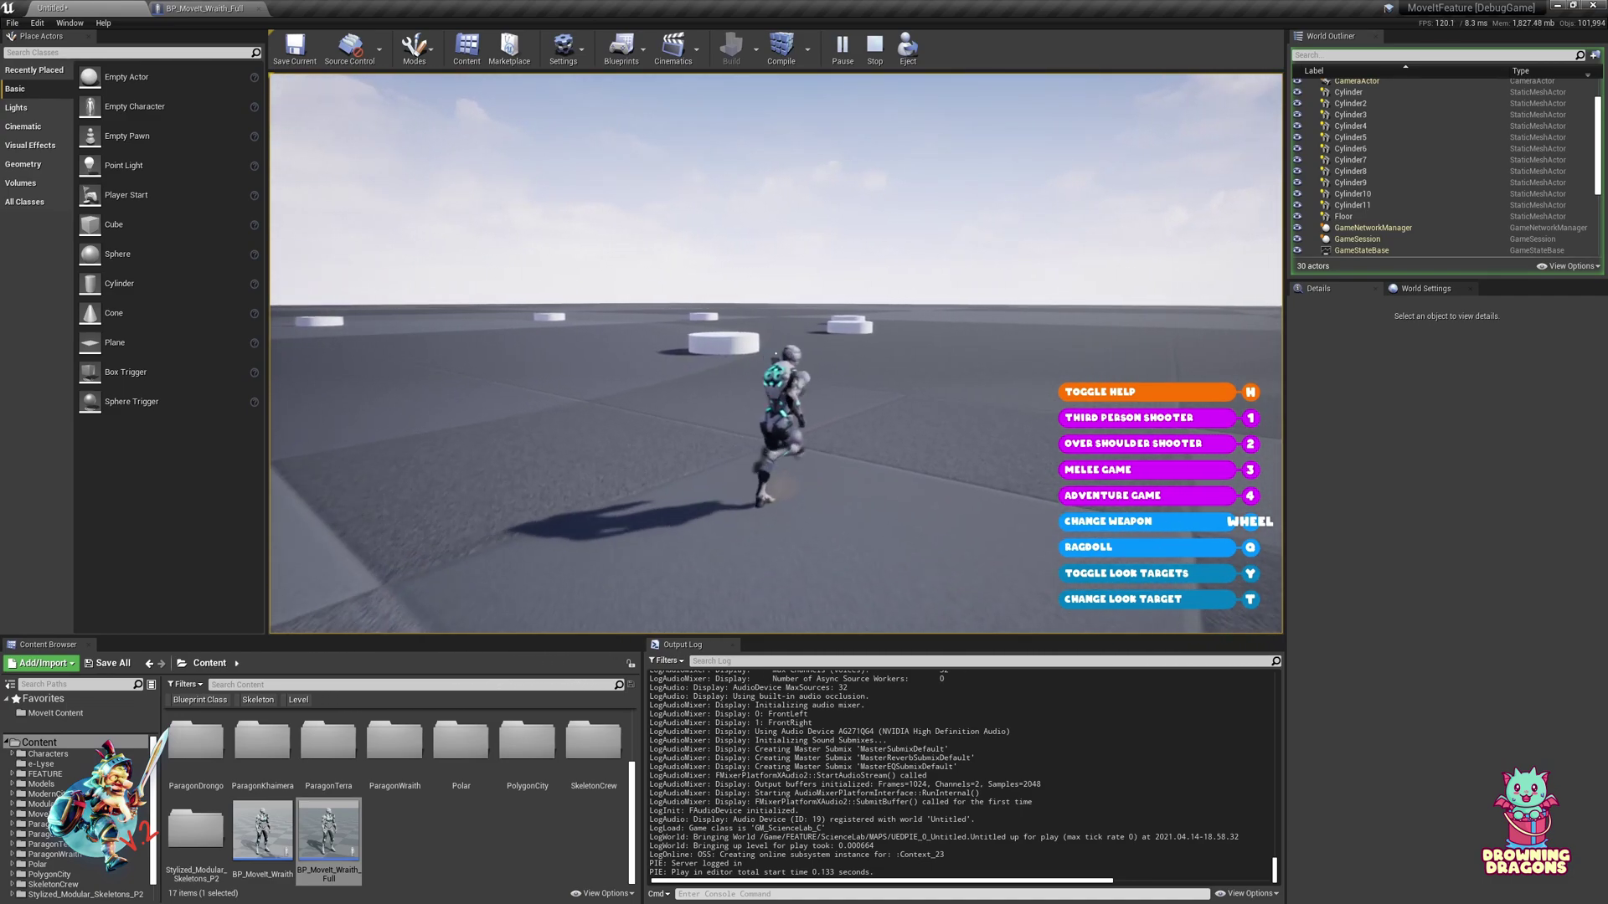
key(w)
key(a)
key(d)
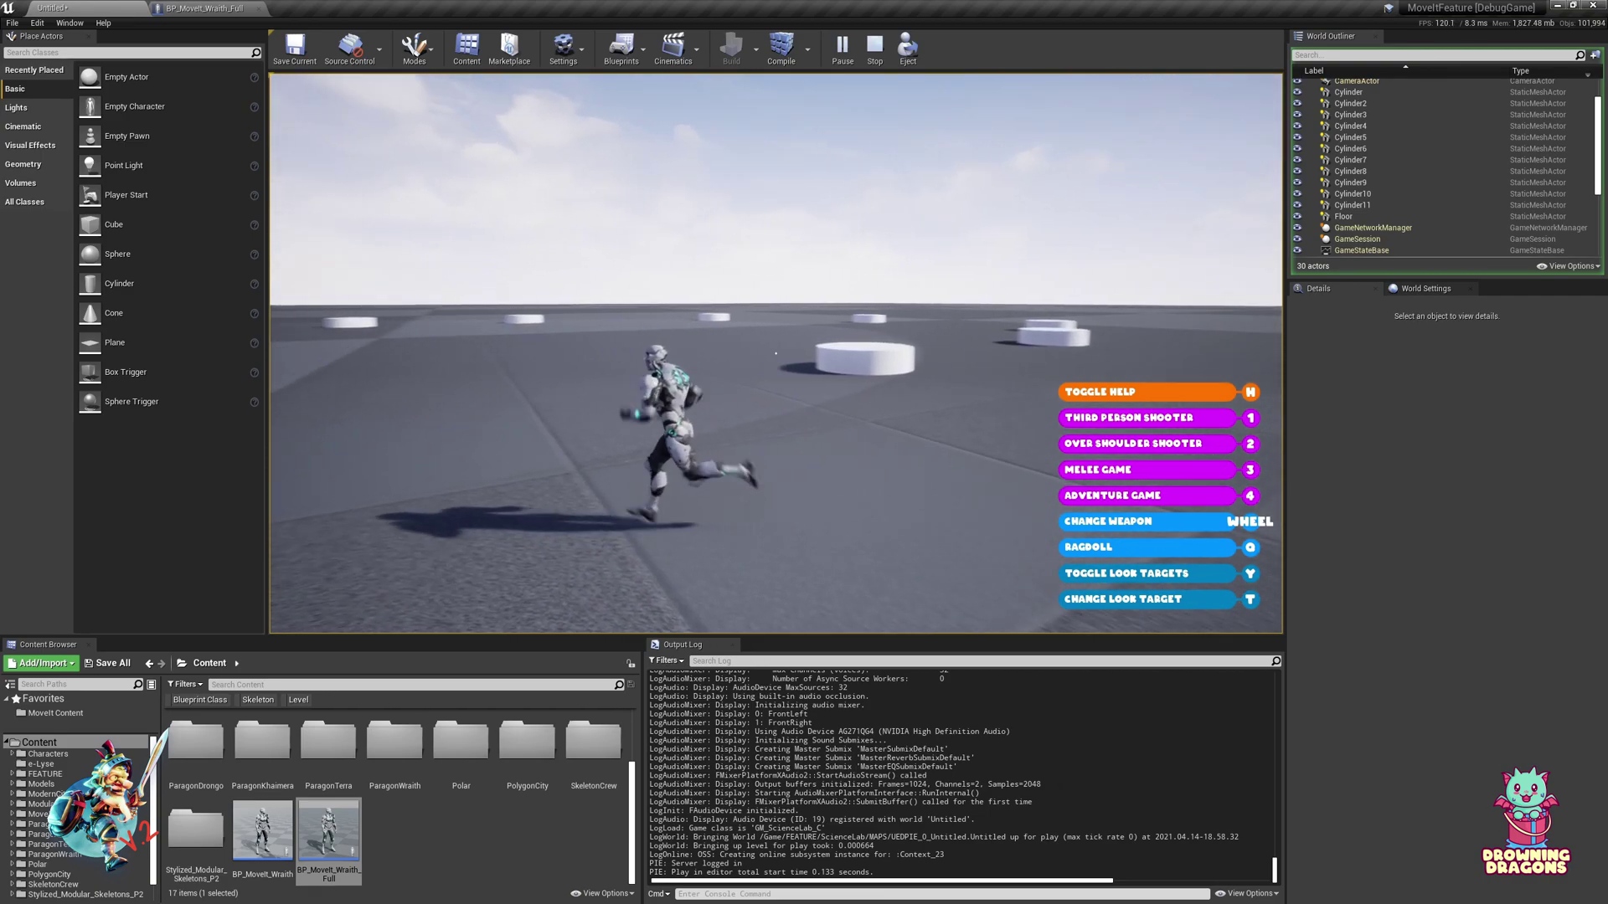
key(s)
key(d)
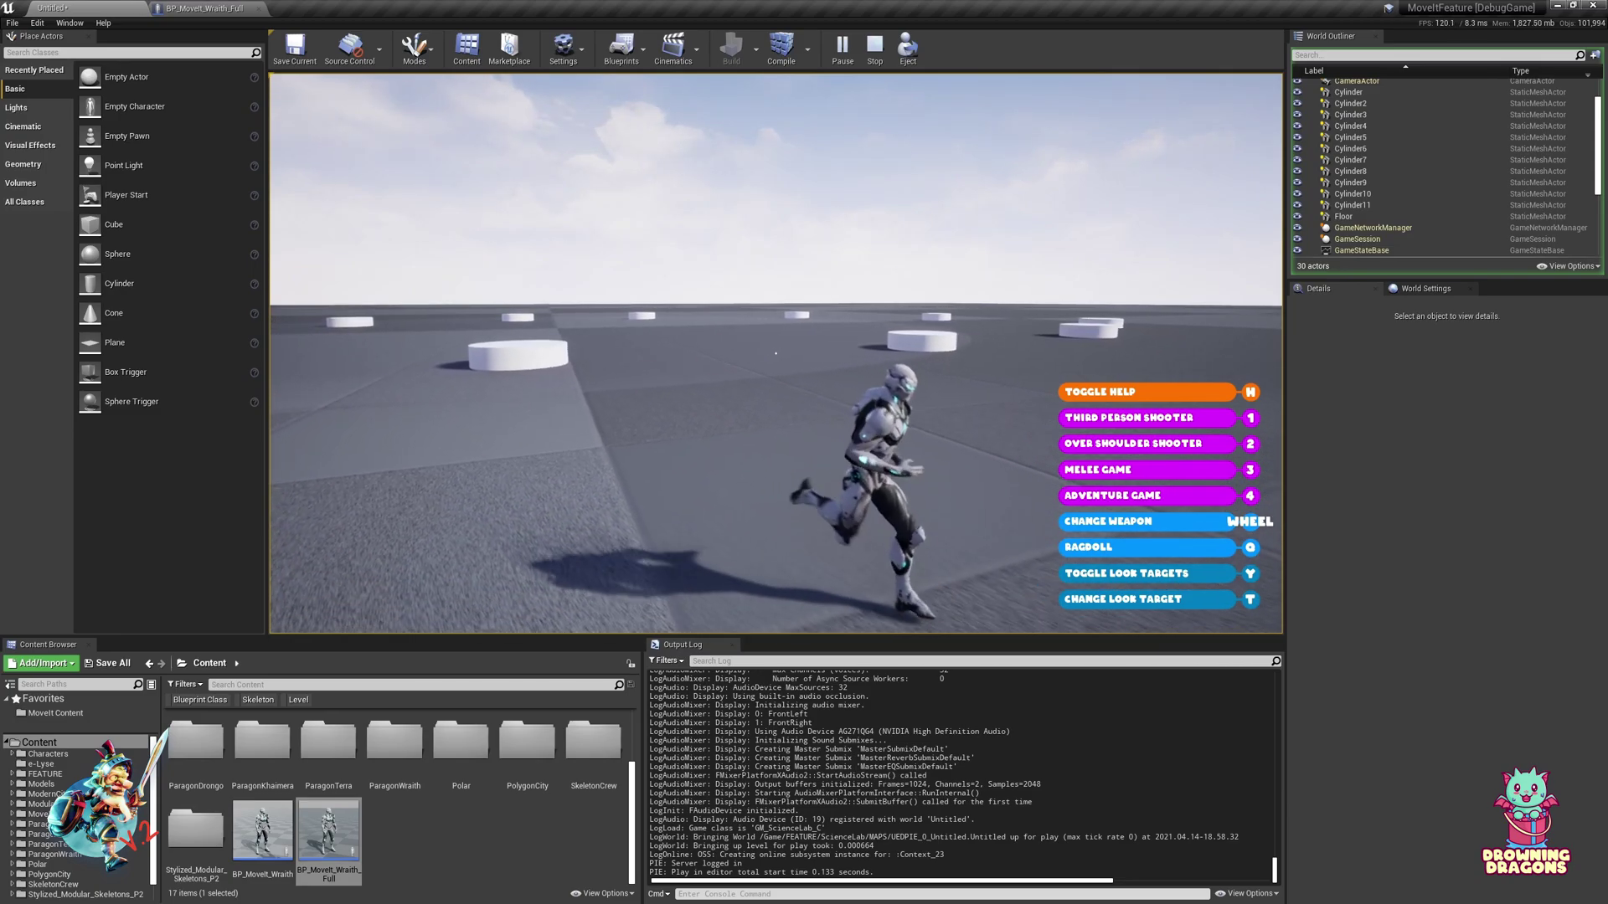
key(a)
key(w)
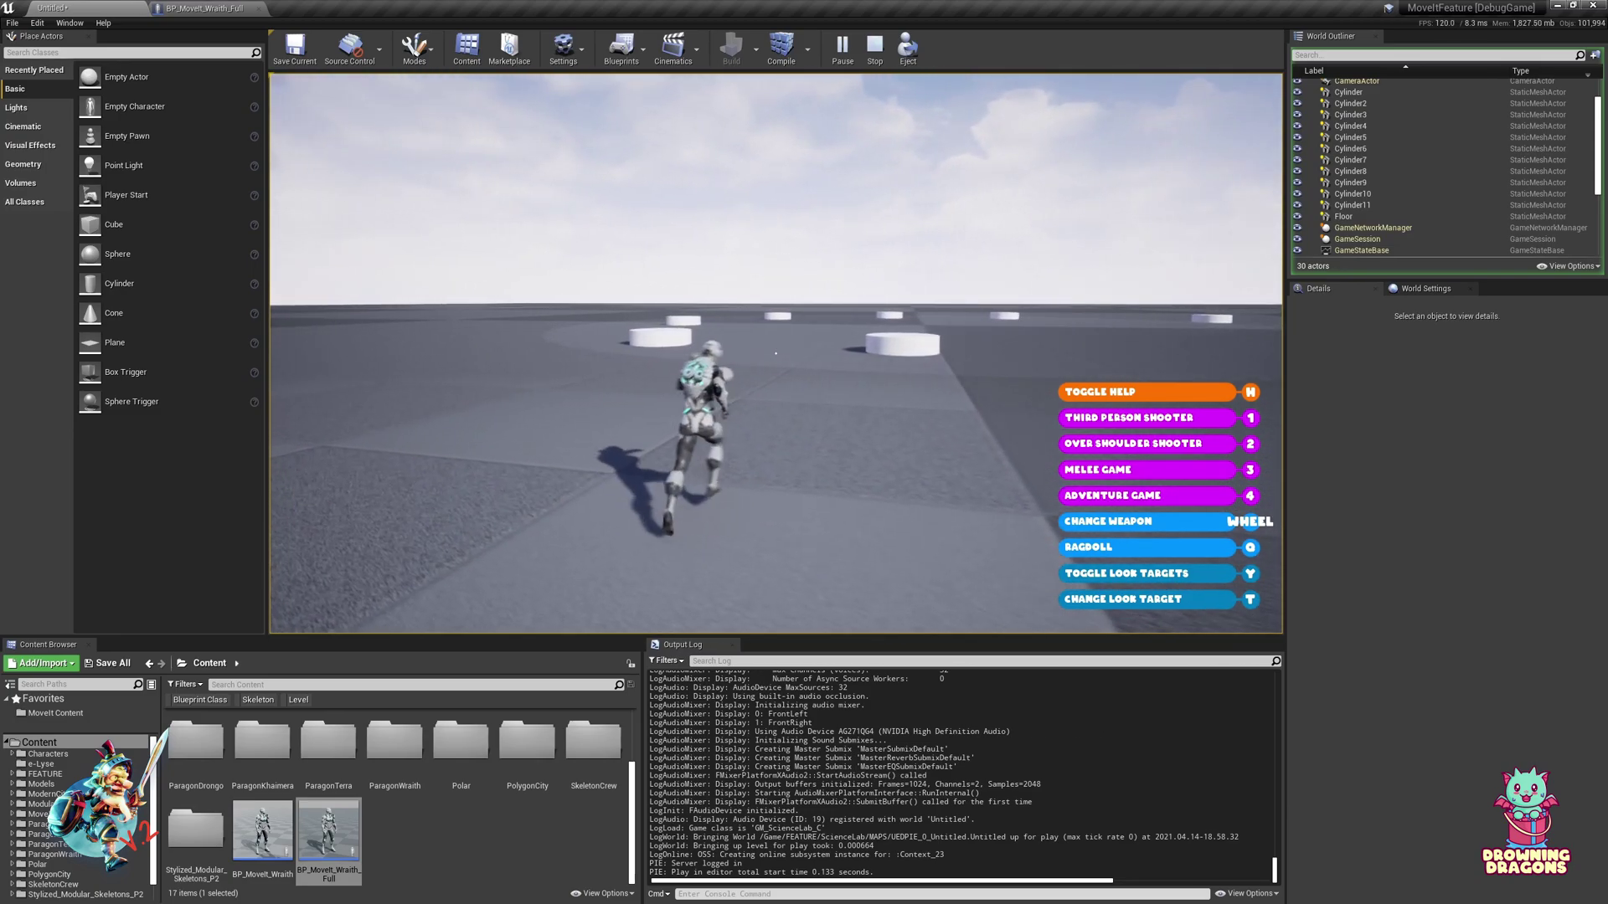
key(d)
key(s)
key(a)
key(d)
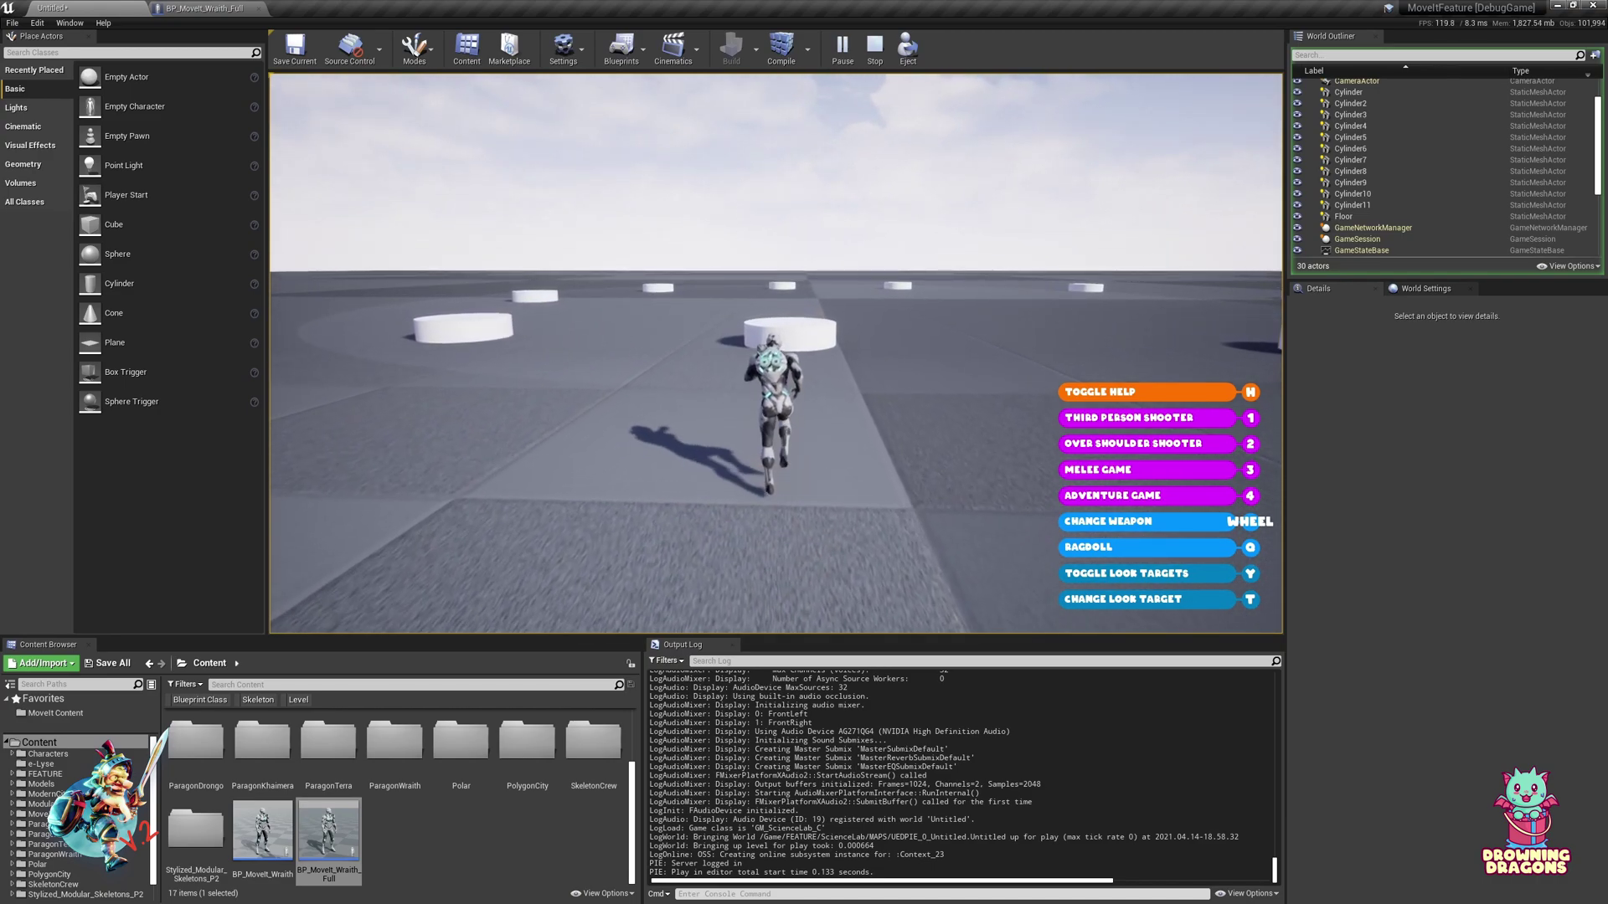
Make the character jump around the white cylinder platform to test the camera's static jump behaviour.
key(space)
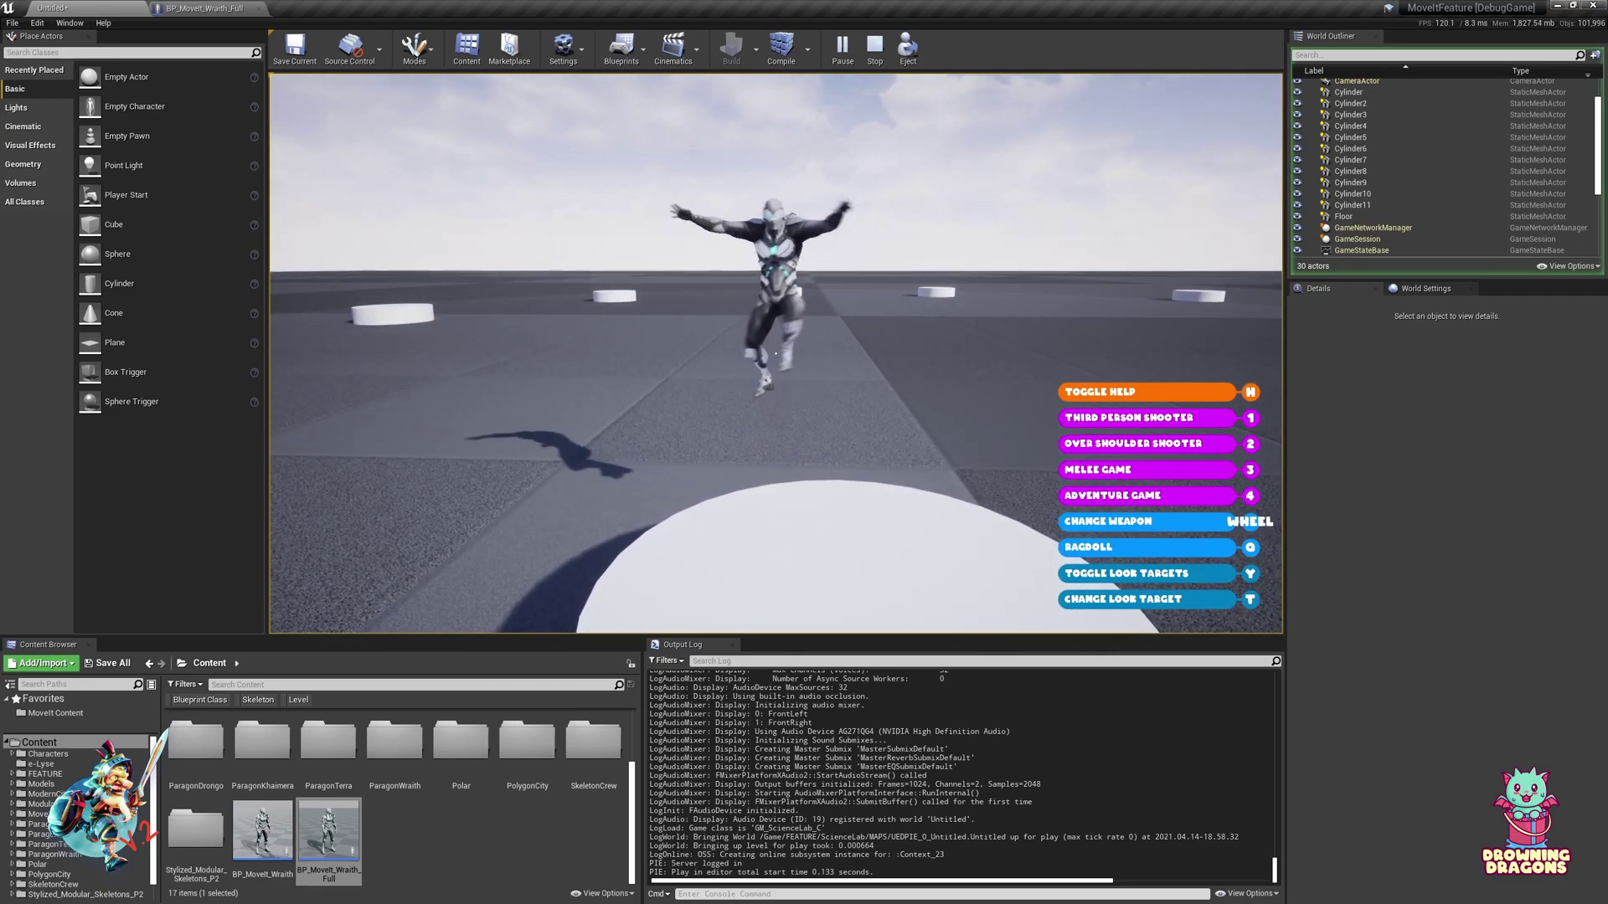
key(d)
key(space)
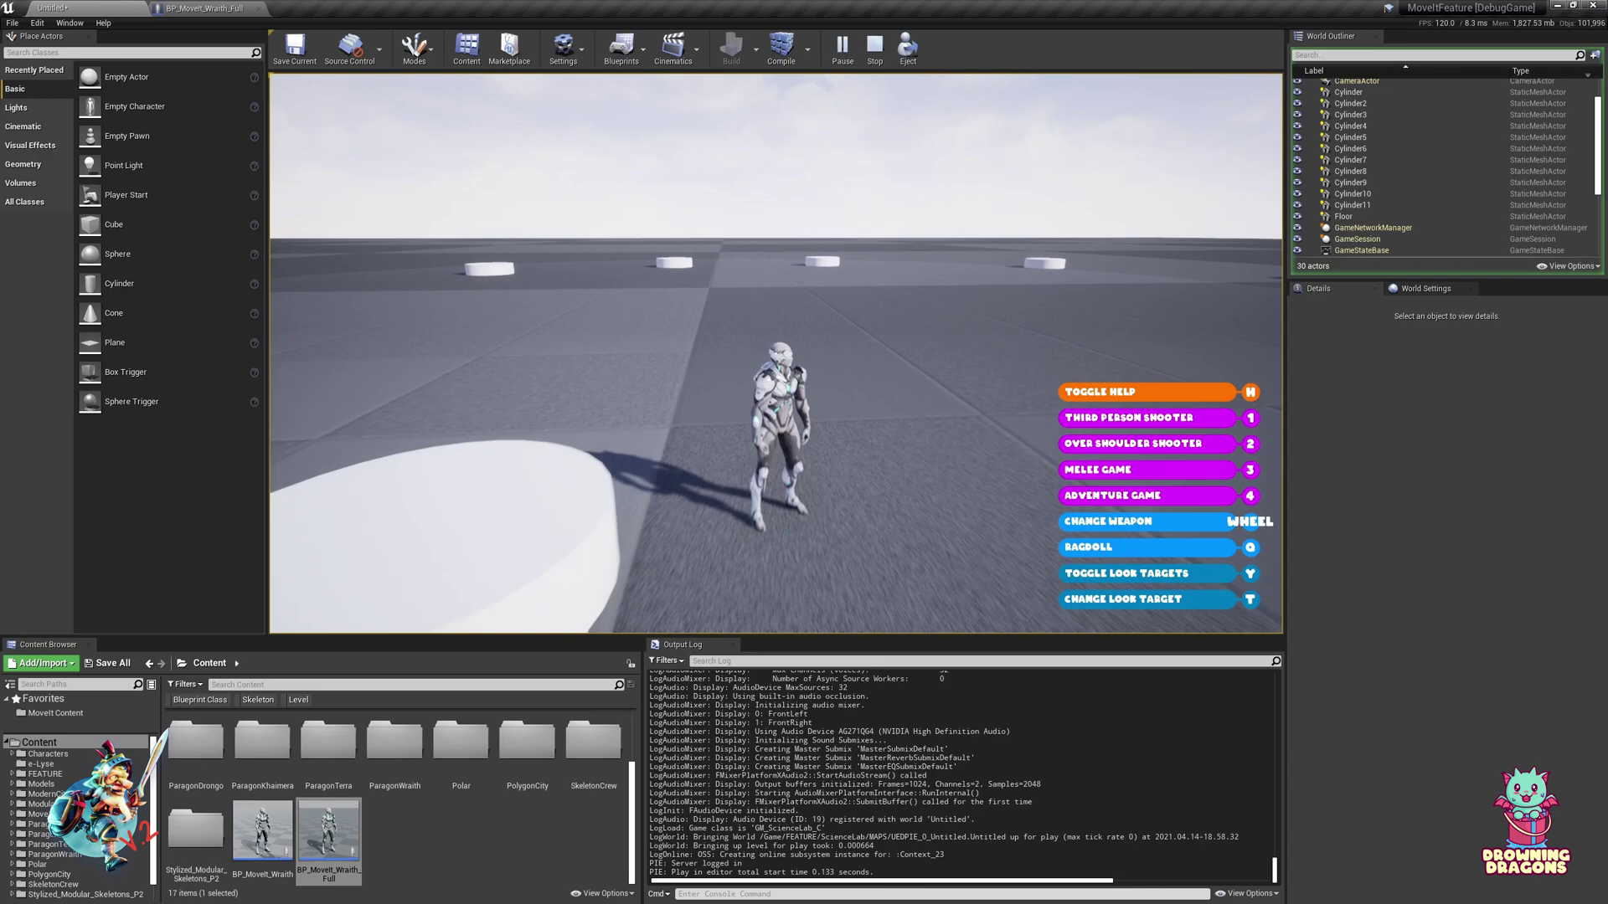
Zoom the adventure camera out and back in, then end the play session.
scroll(776, 353, down, 3)
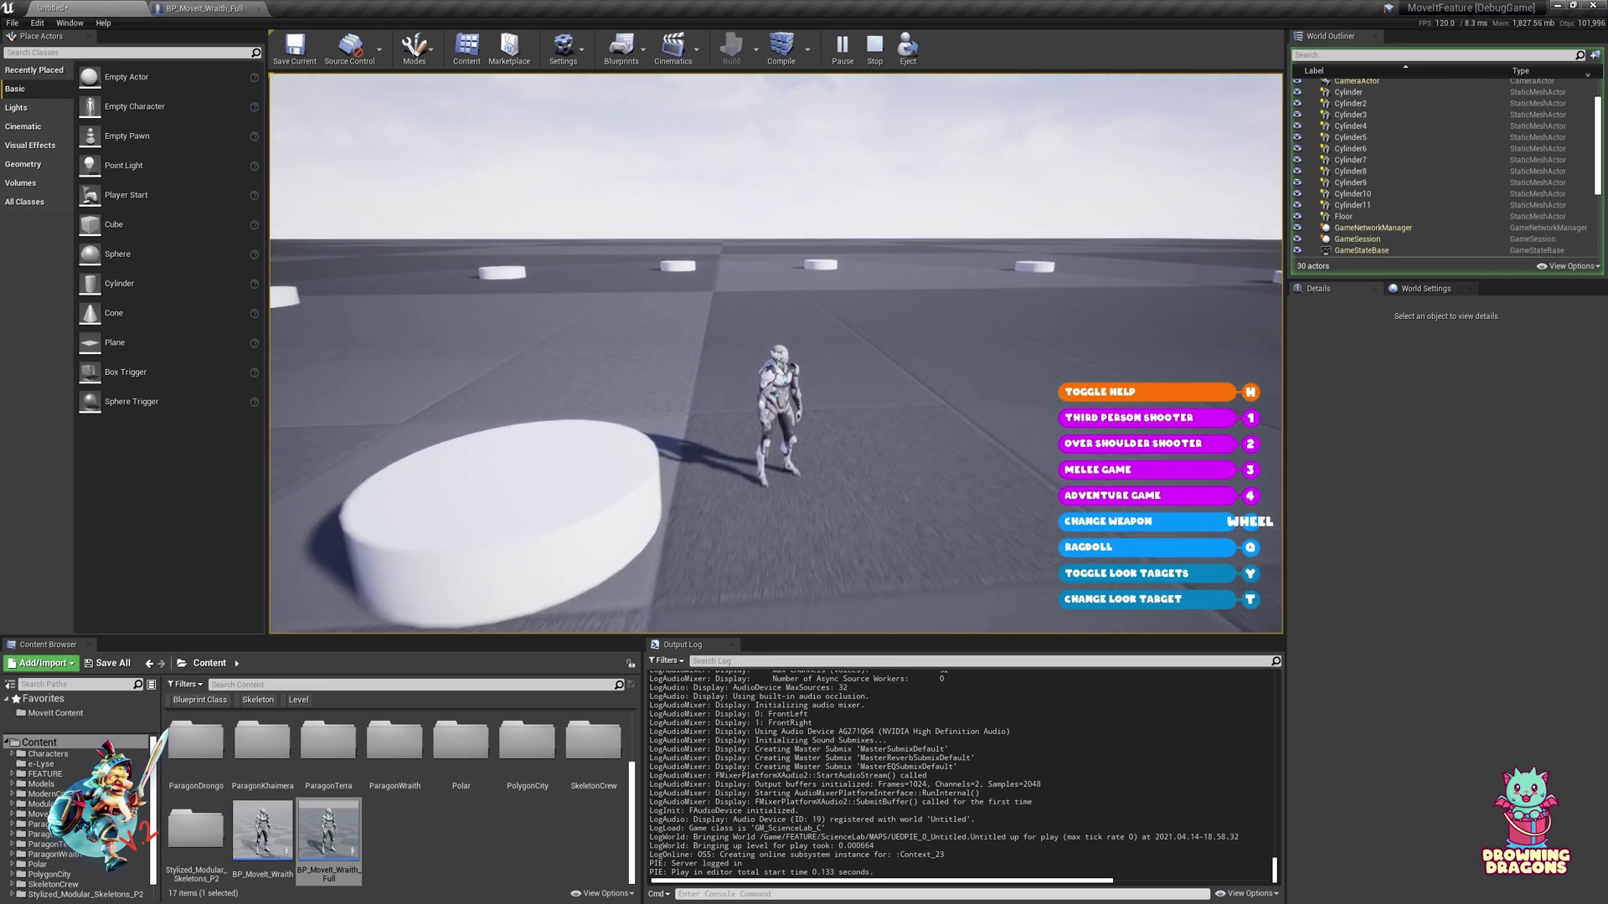
scroll(775, 353, up, 2)
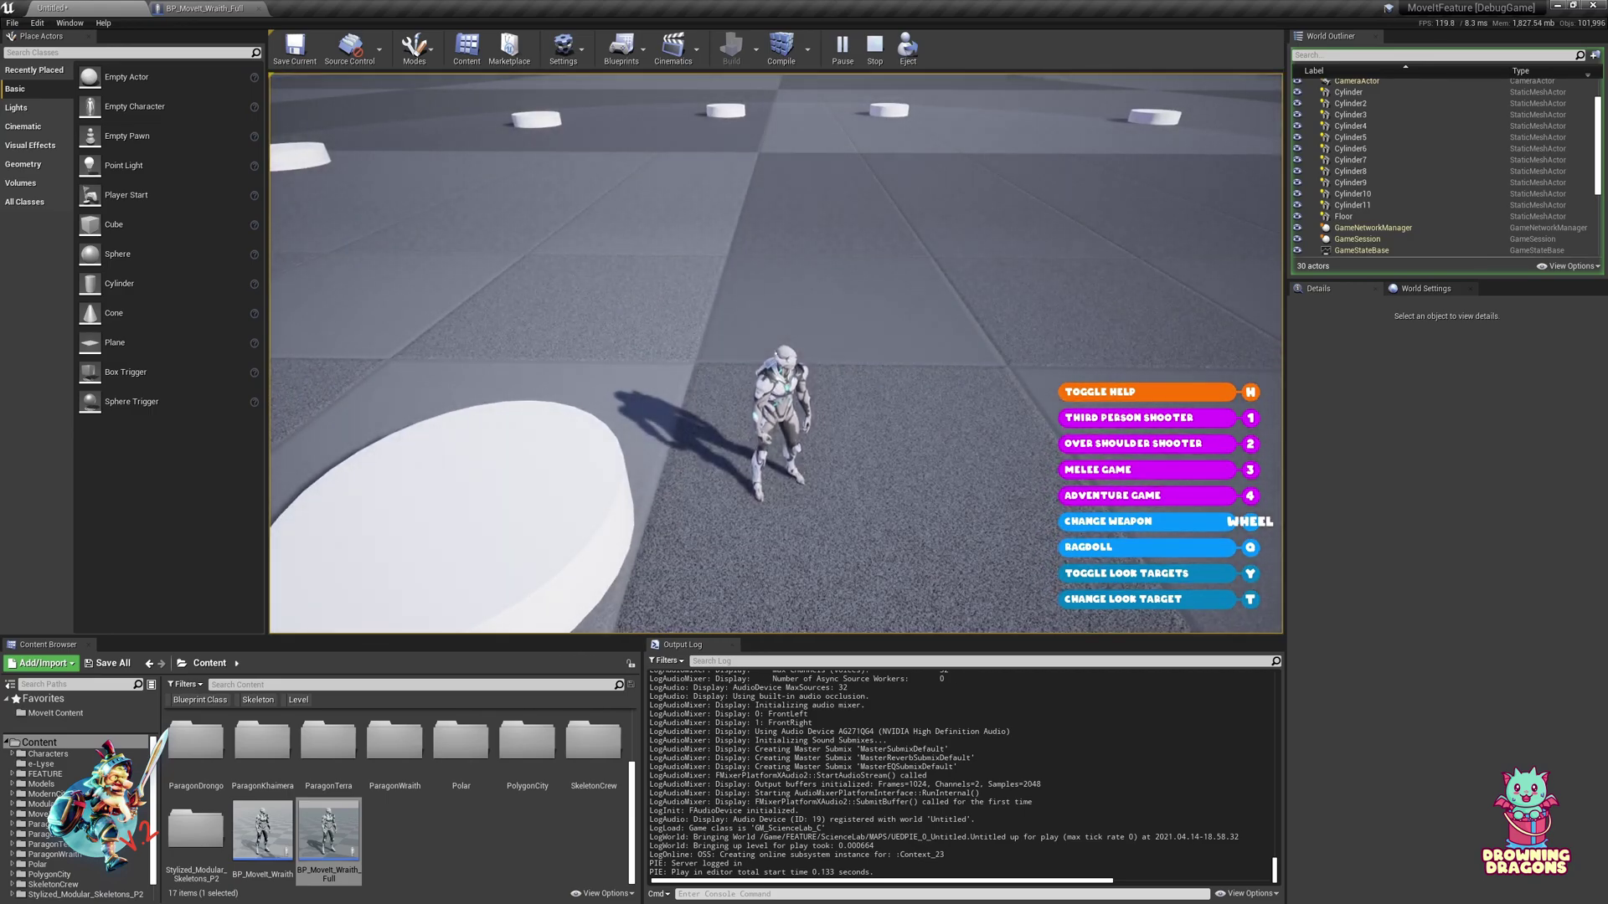
key(Escape)
Return to the BP_MoveIt_Wraith_Full blueprint and examine the nodes that set Enable Orbit on Adventure Boom.
click(228, 9)
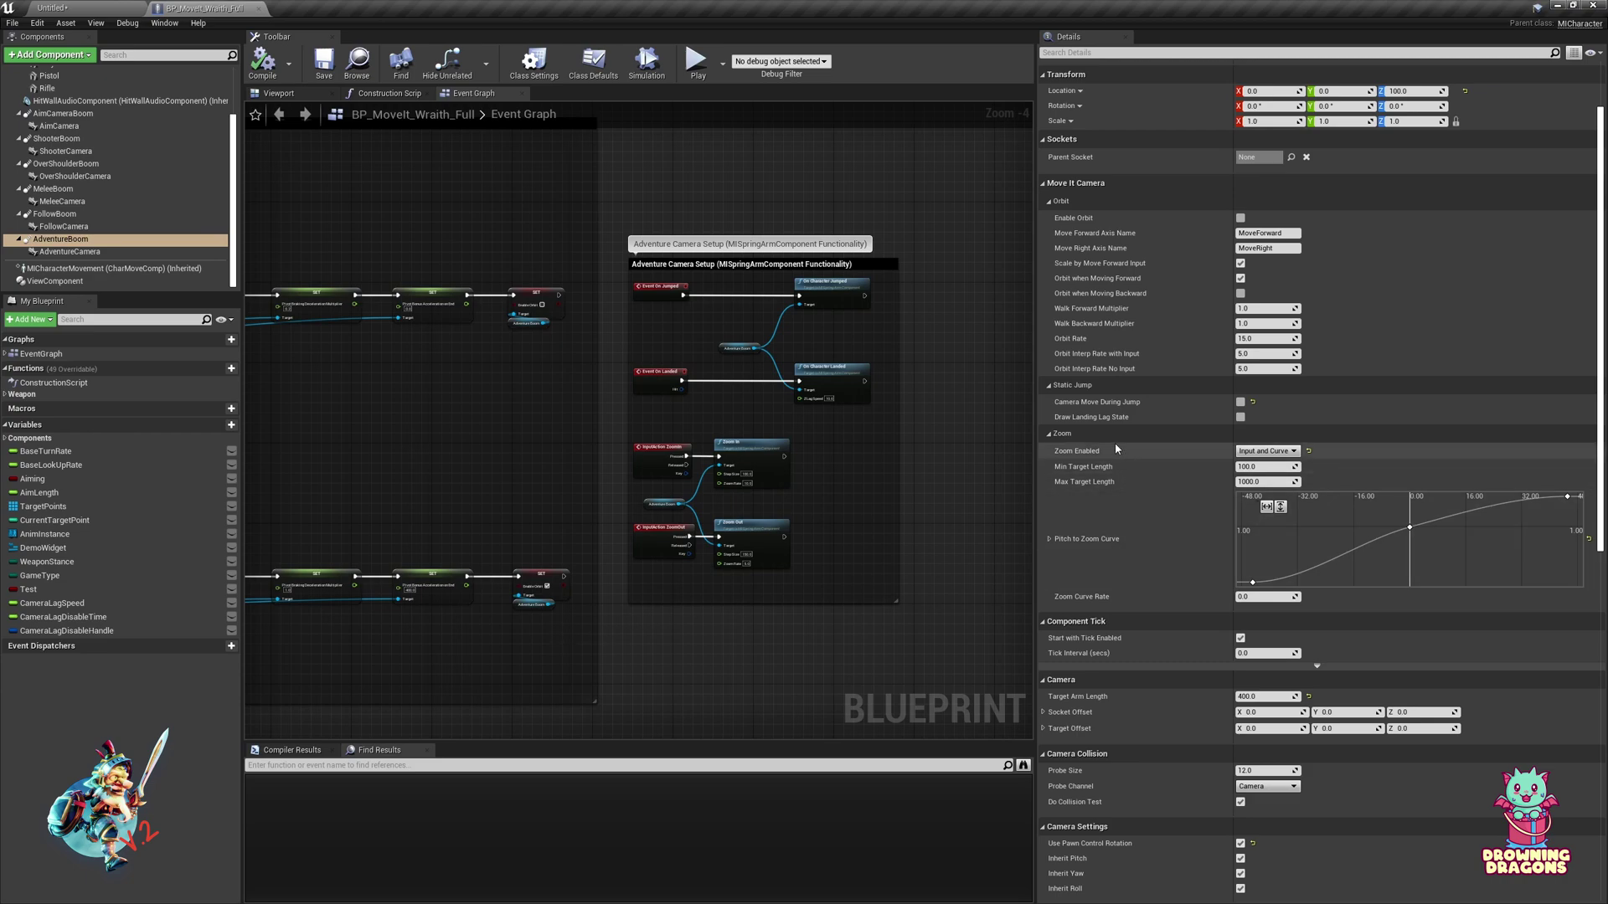
scroll(567, 361, up, 2)
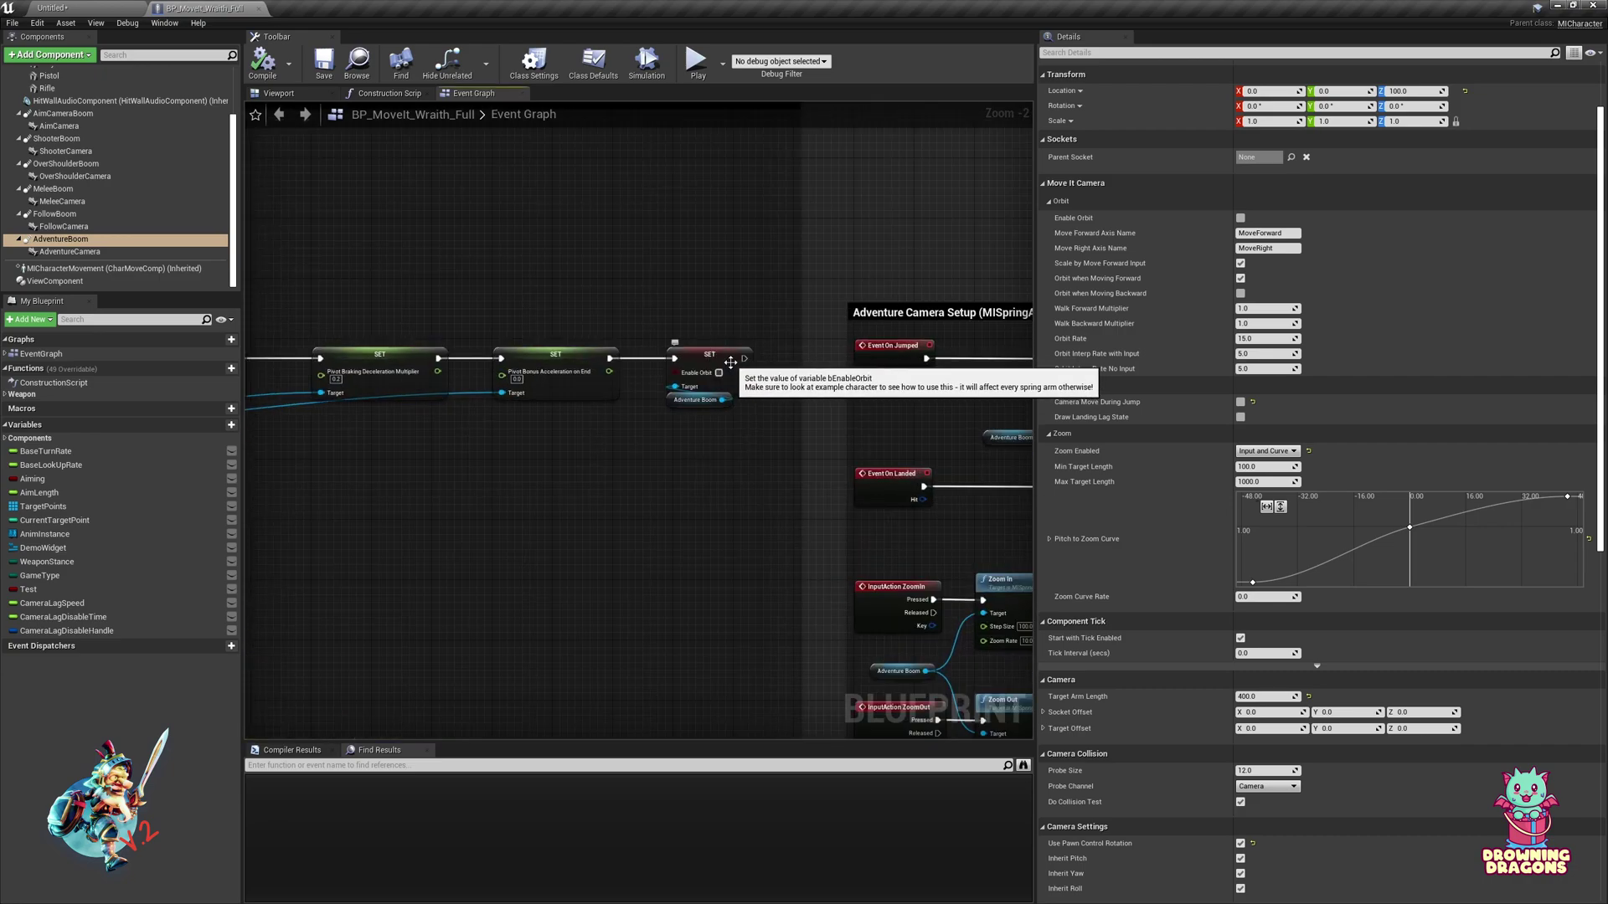
scroll(734, 517, down, 2)
right_drag(735, 536, 725, 335)
scroll(725, 334, up, 2)
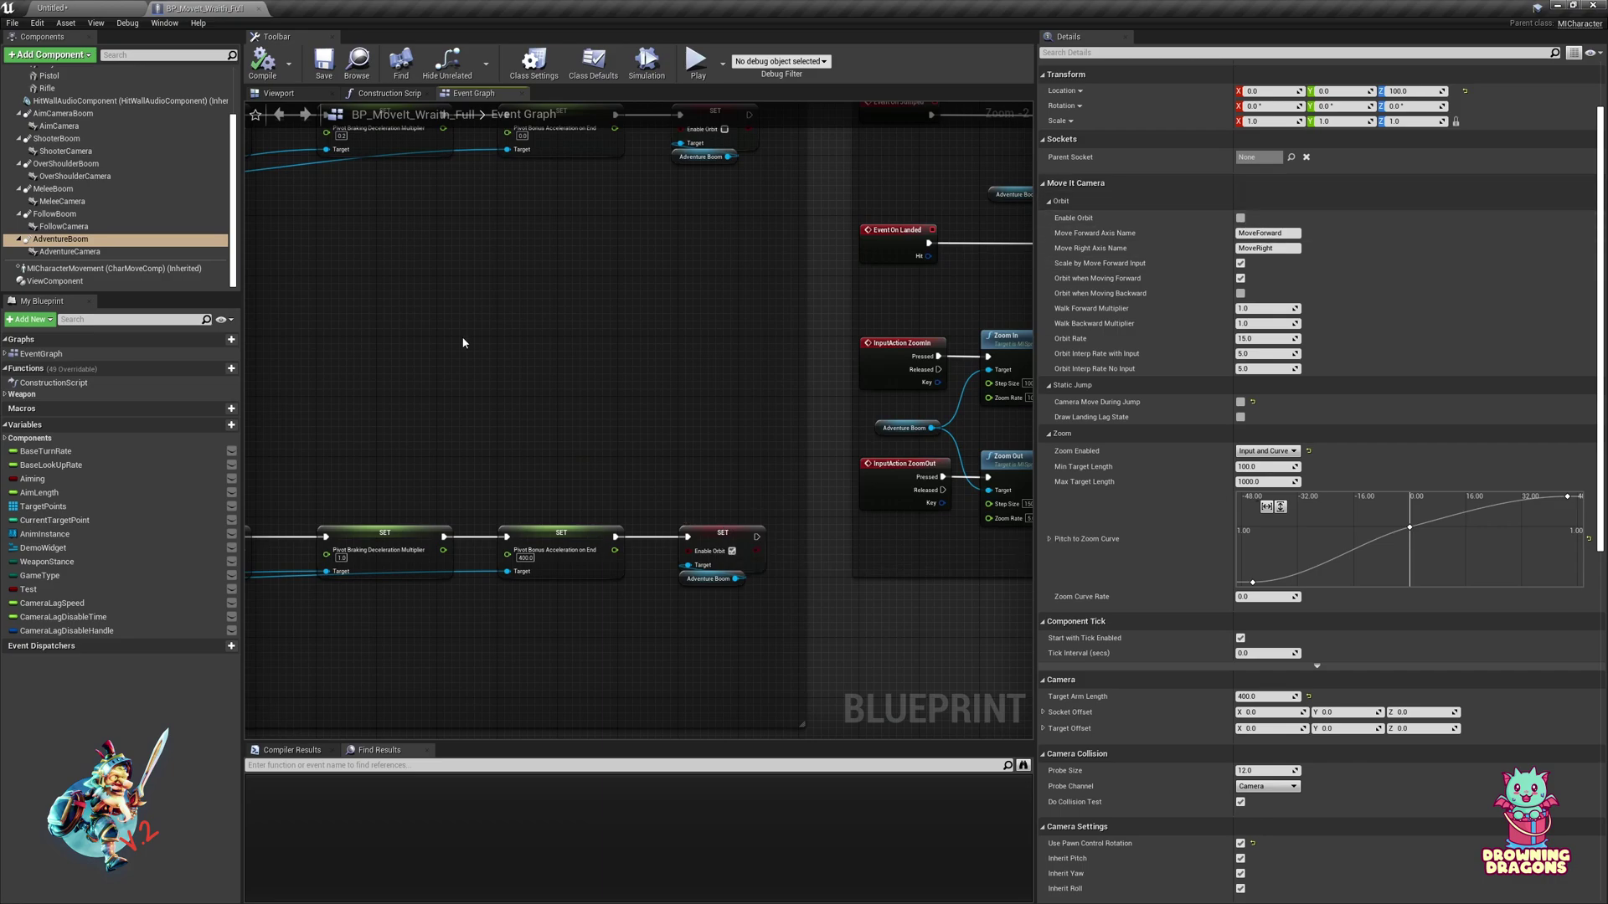
Examine the Change Game Type section of the event graph, following its mode chains through to the Enable Orbit setters.
scroll(449, 377, down, 3)
right_drag(448, 377, 983, 490)
right_drag(822, 507, 1102, 413)
right_drag(308, 539, 708, 577)
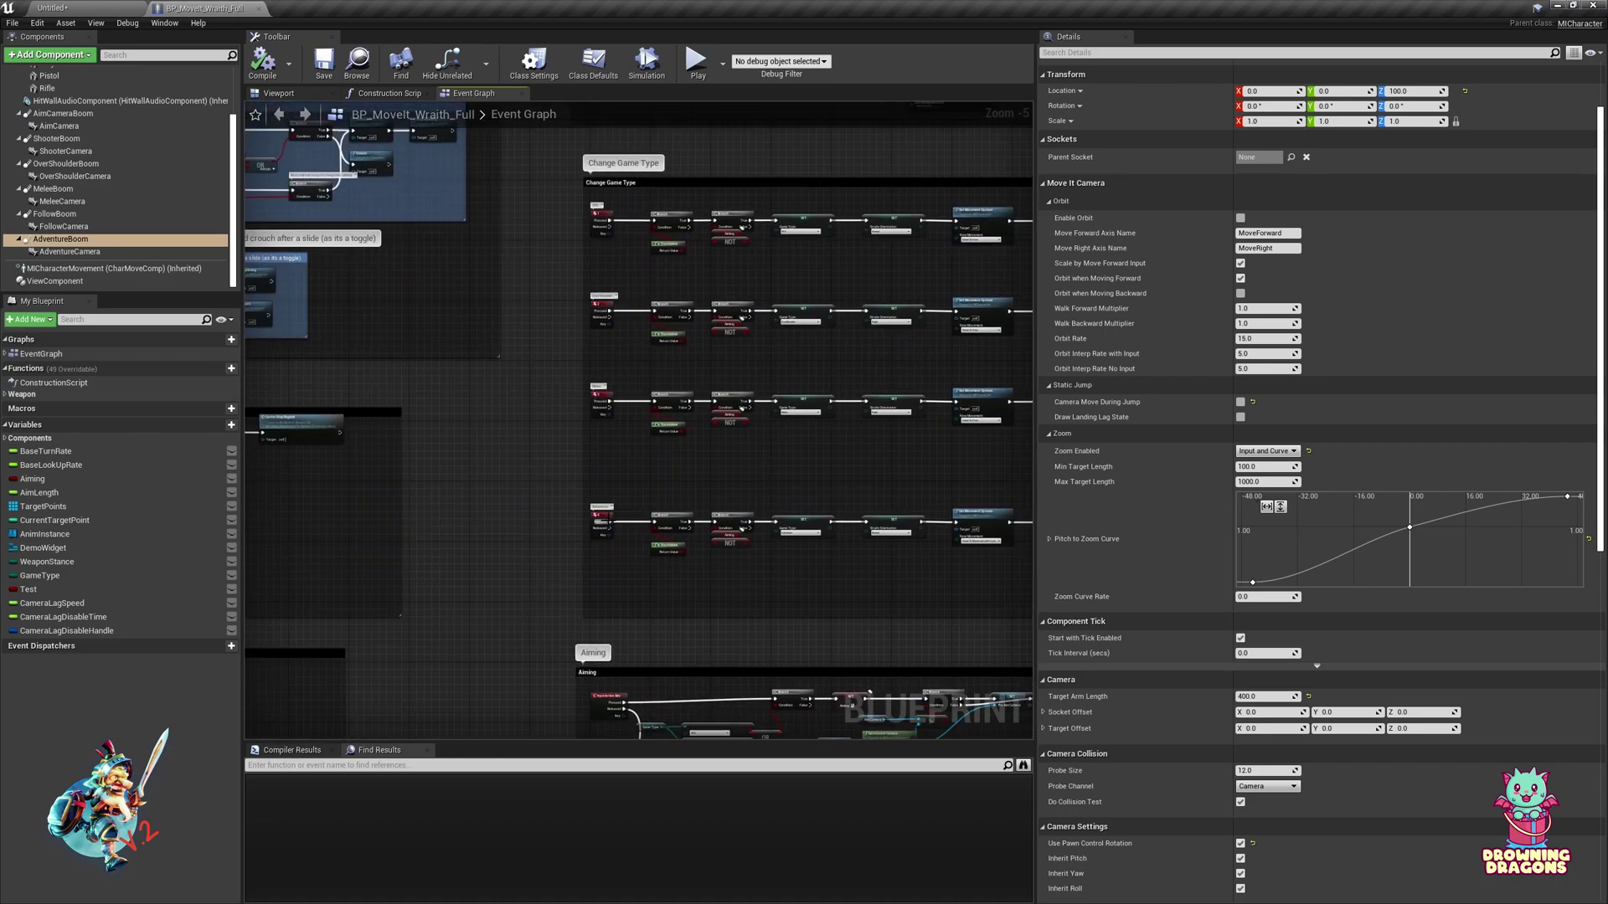
right_drag(846, 459, 658, 481)
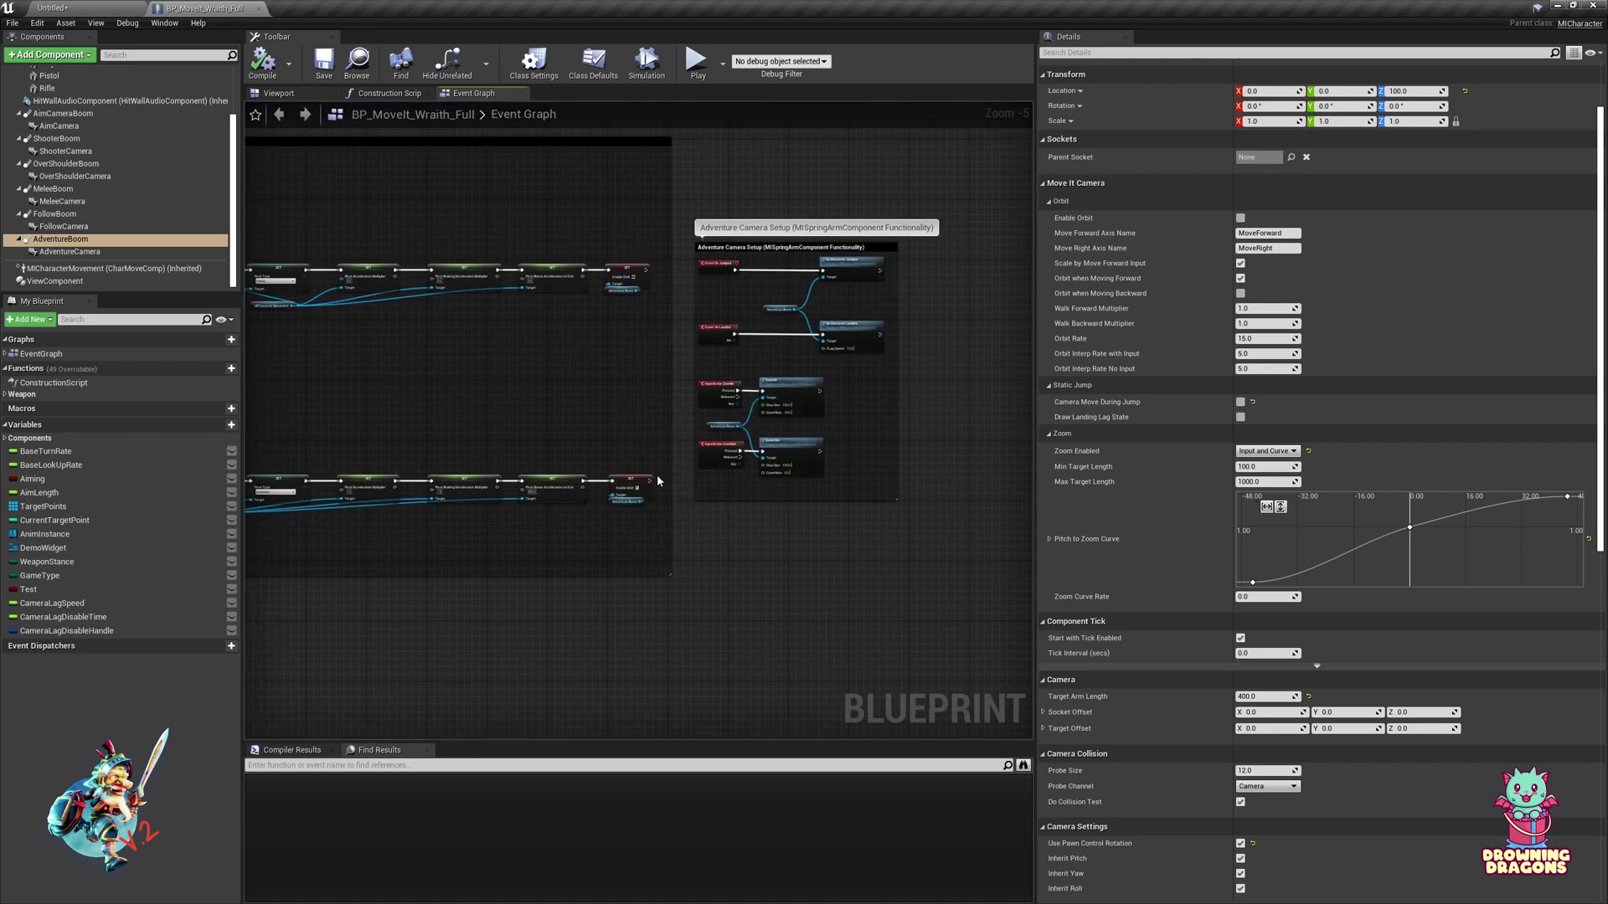
right_drag(596, 372, 1023, 515)
scroll(703, 495, down, 1)
right_drag(703, 495, 1002, 500)
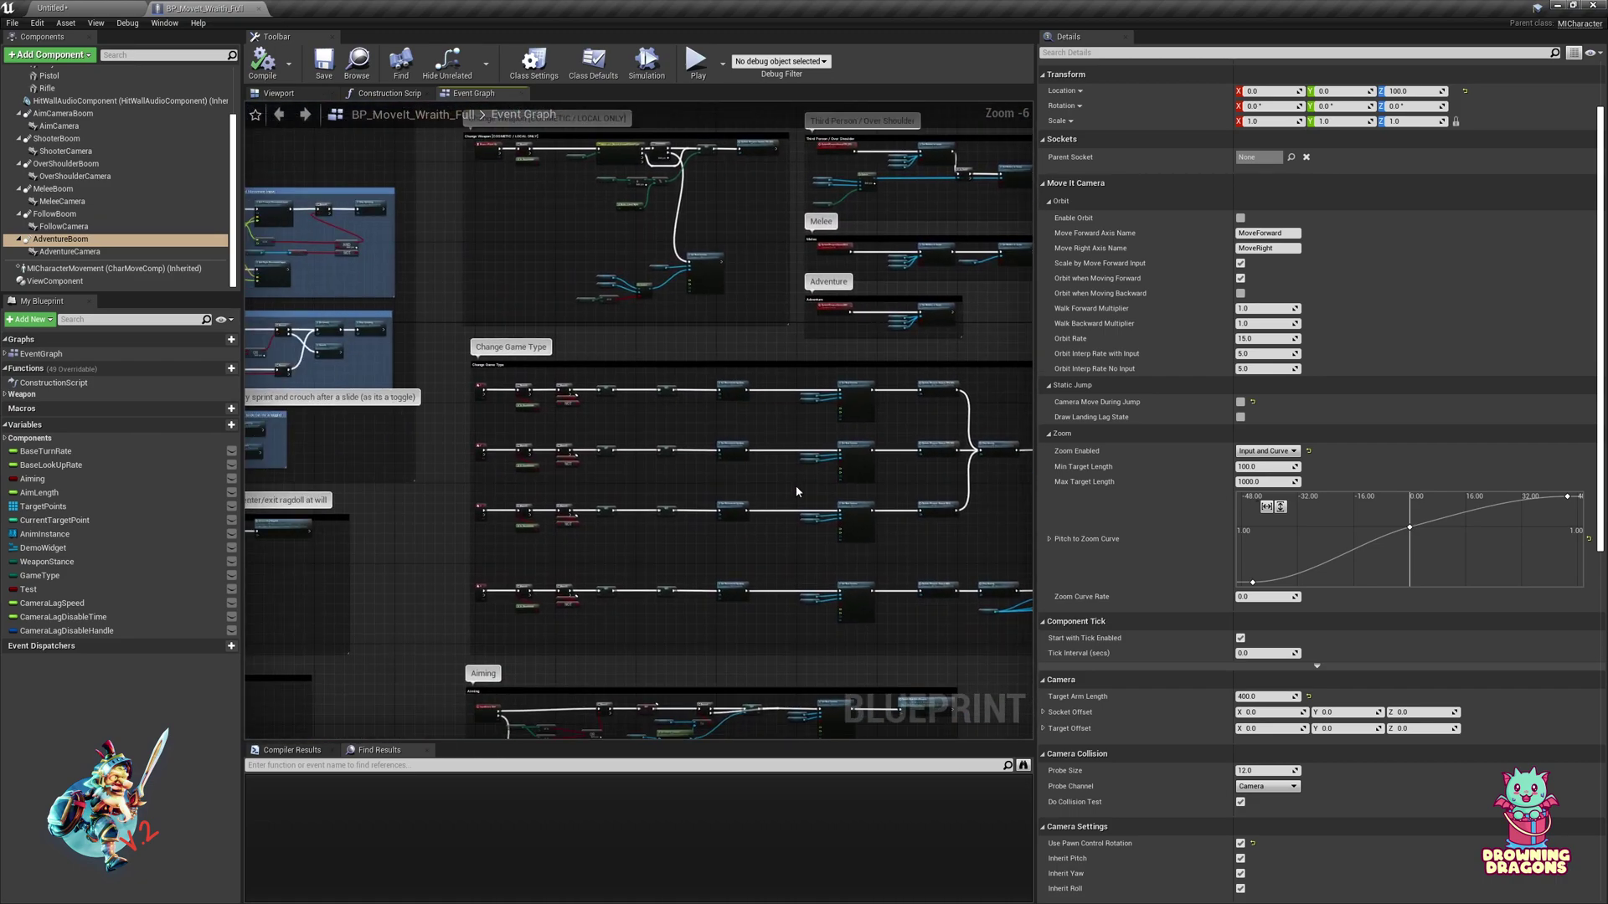
scroll(779, 489, up, 2)
right_drag(445, 453, 491, 454)
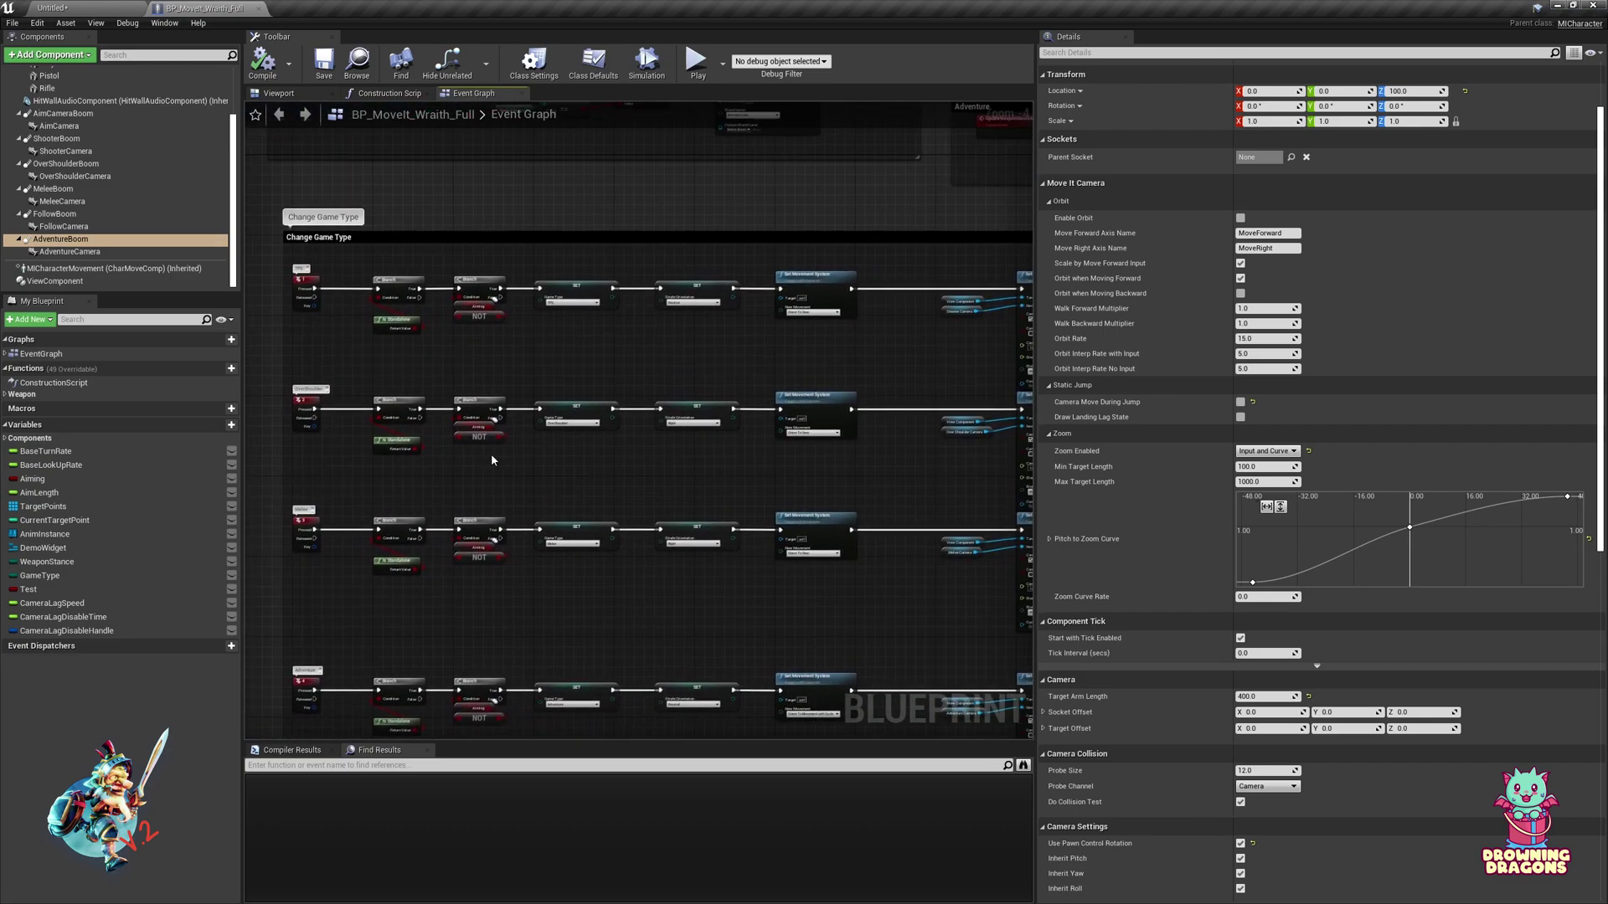
scroll(587, 488, down, 1)
right_drag(777, 488, 279, 466)
right_drag(918, 488, 995, 478)
scroll(715, 469, up, 3)
scroll(715, 469, down, 1)
scroll(646, 505, down, 4)
scroll(800, 427, up, 4)
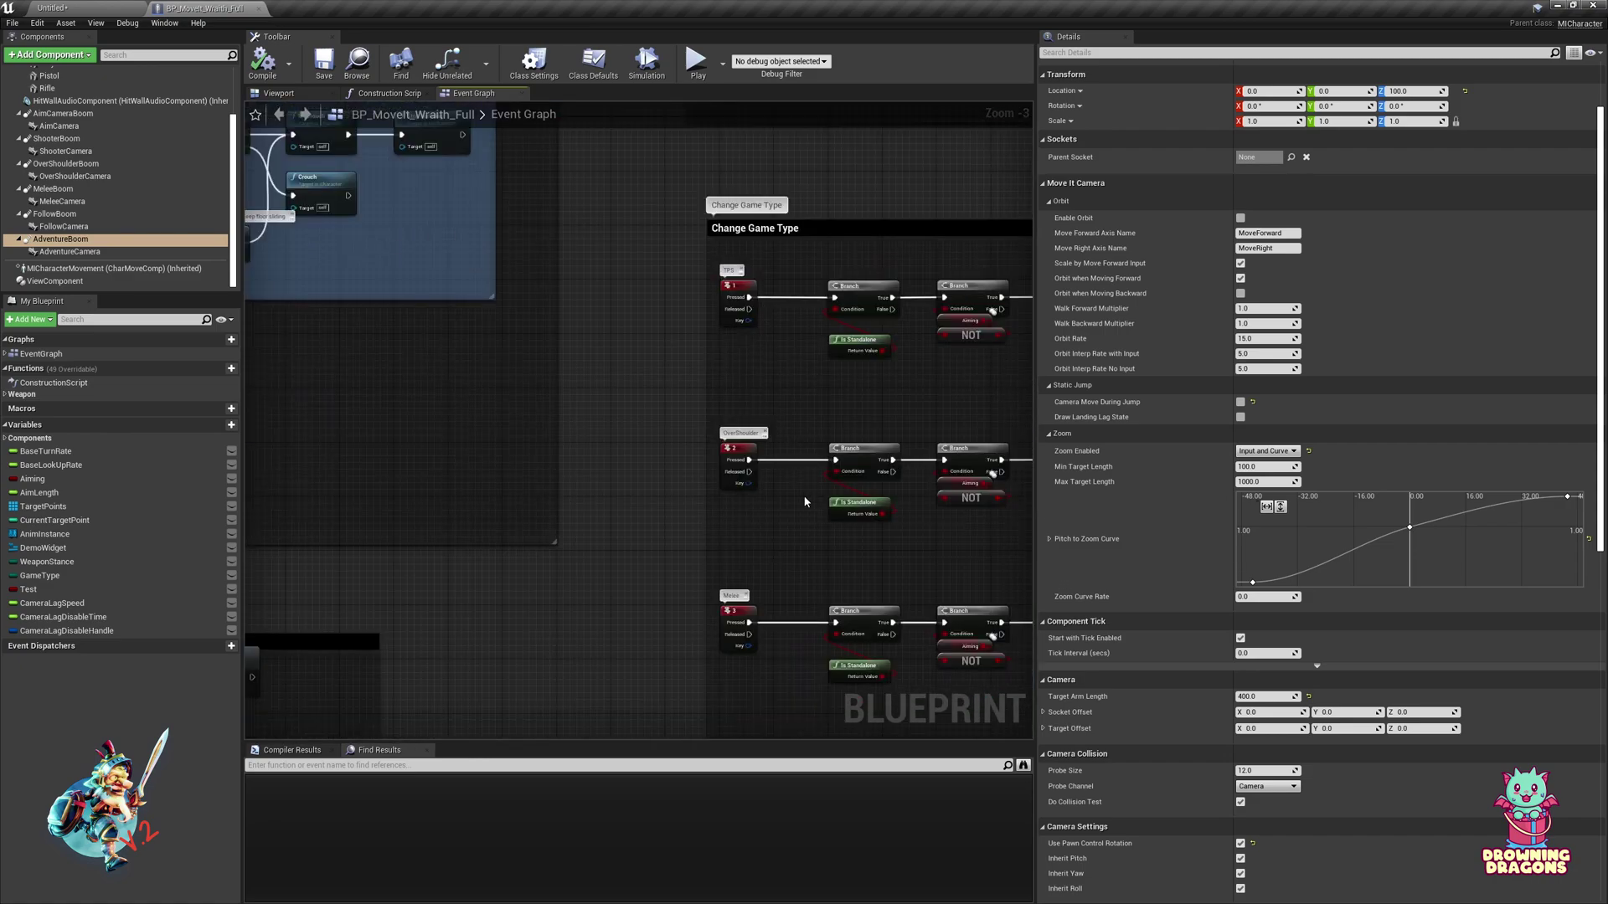
scroll(815, 521, down, 2)
right_drag(815, 521, 259, 416)
right_drag(845, 492, 219, 392)
scroll(752, 440, up, 3)
scroll(650, 429, down, 3)
right_drag(525, 416, 607, 355)
scroll(608, 354, up, 3)
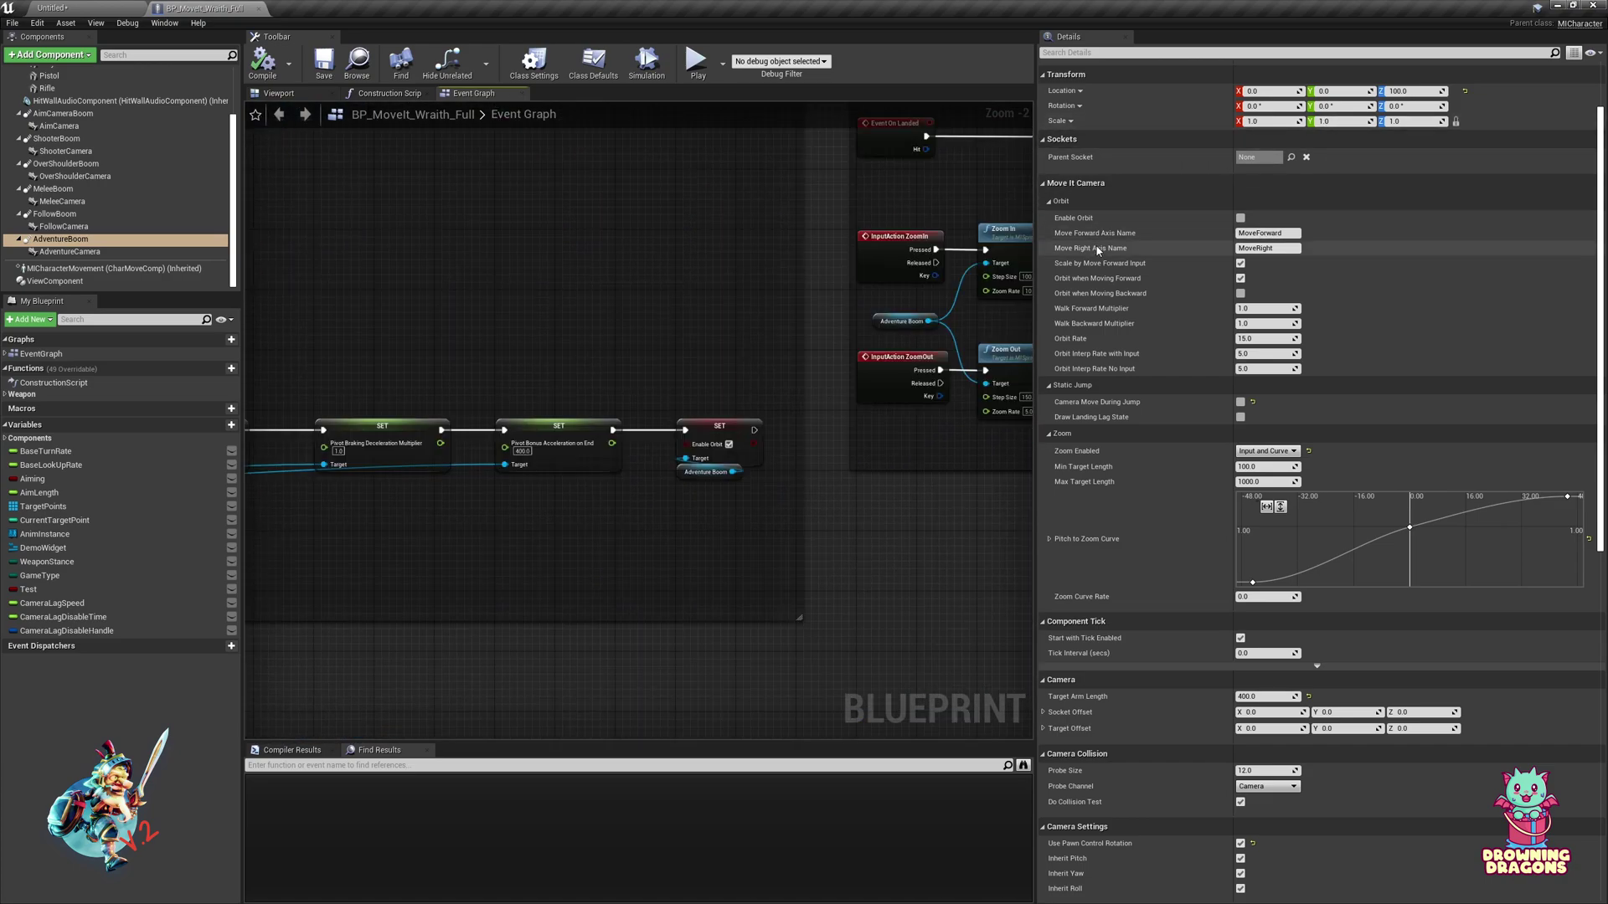
Check the MoveRight axis mapping in the project's Input settings against AdventureBoom's Move Right Axis Name, then close the settings.
click(35, 24)
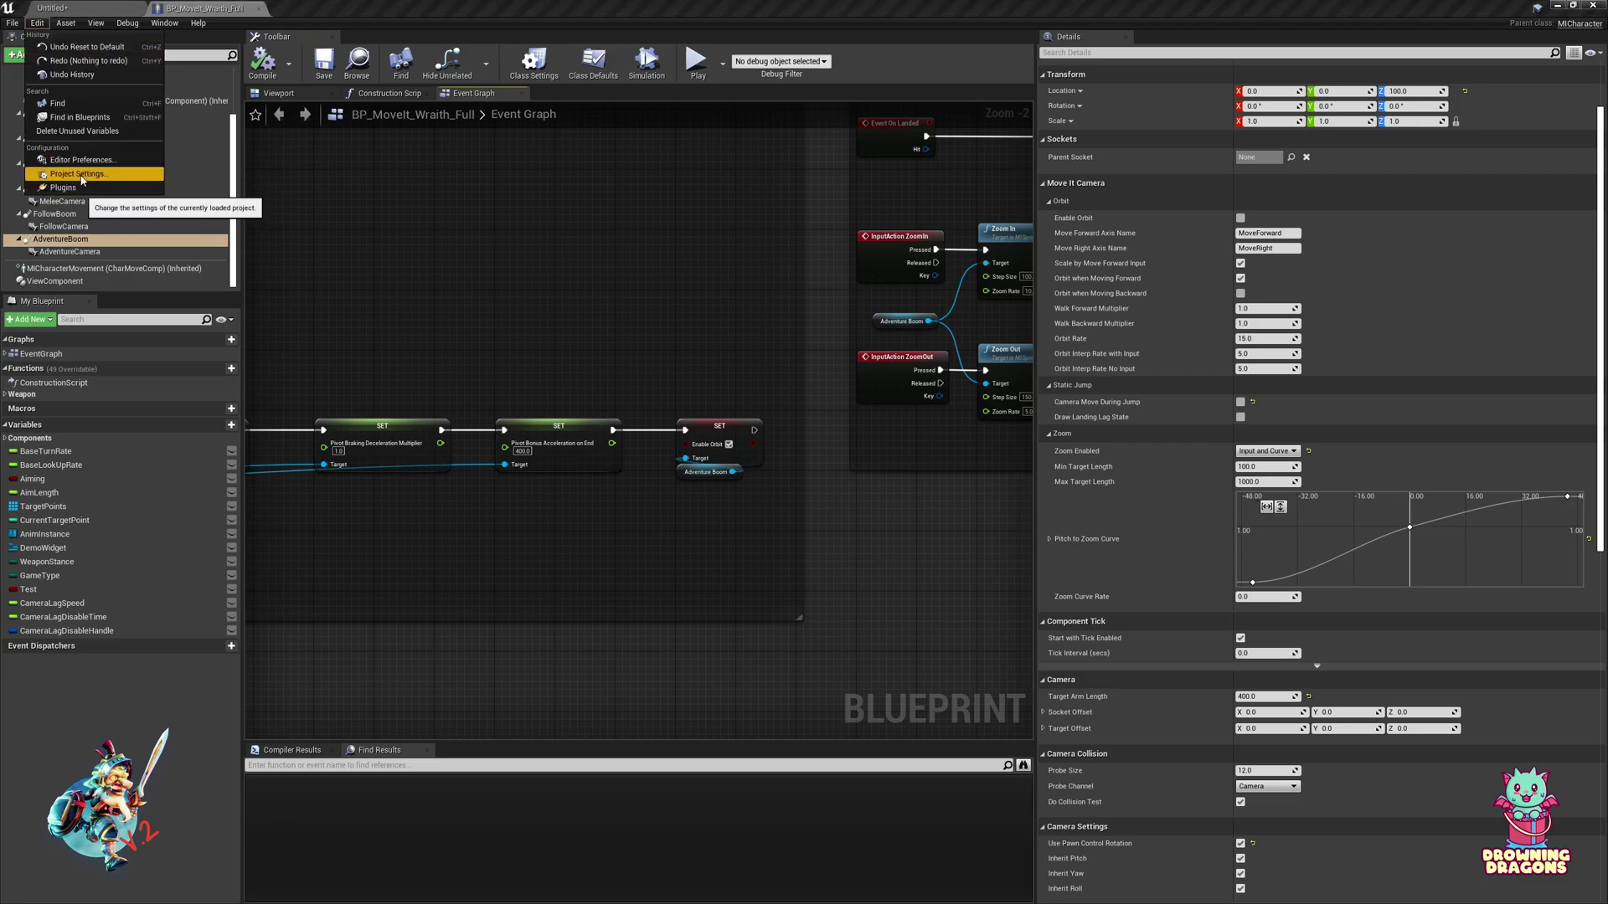
click(78, 175)
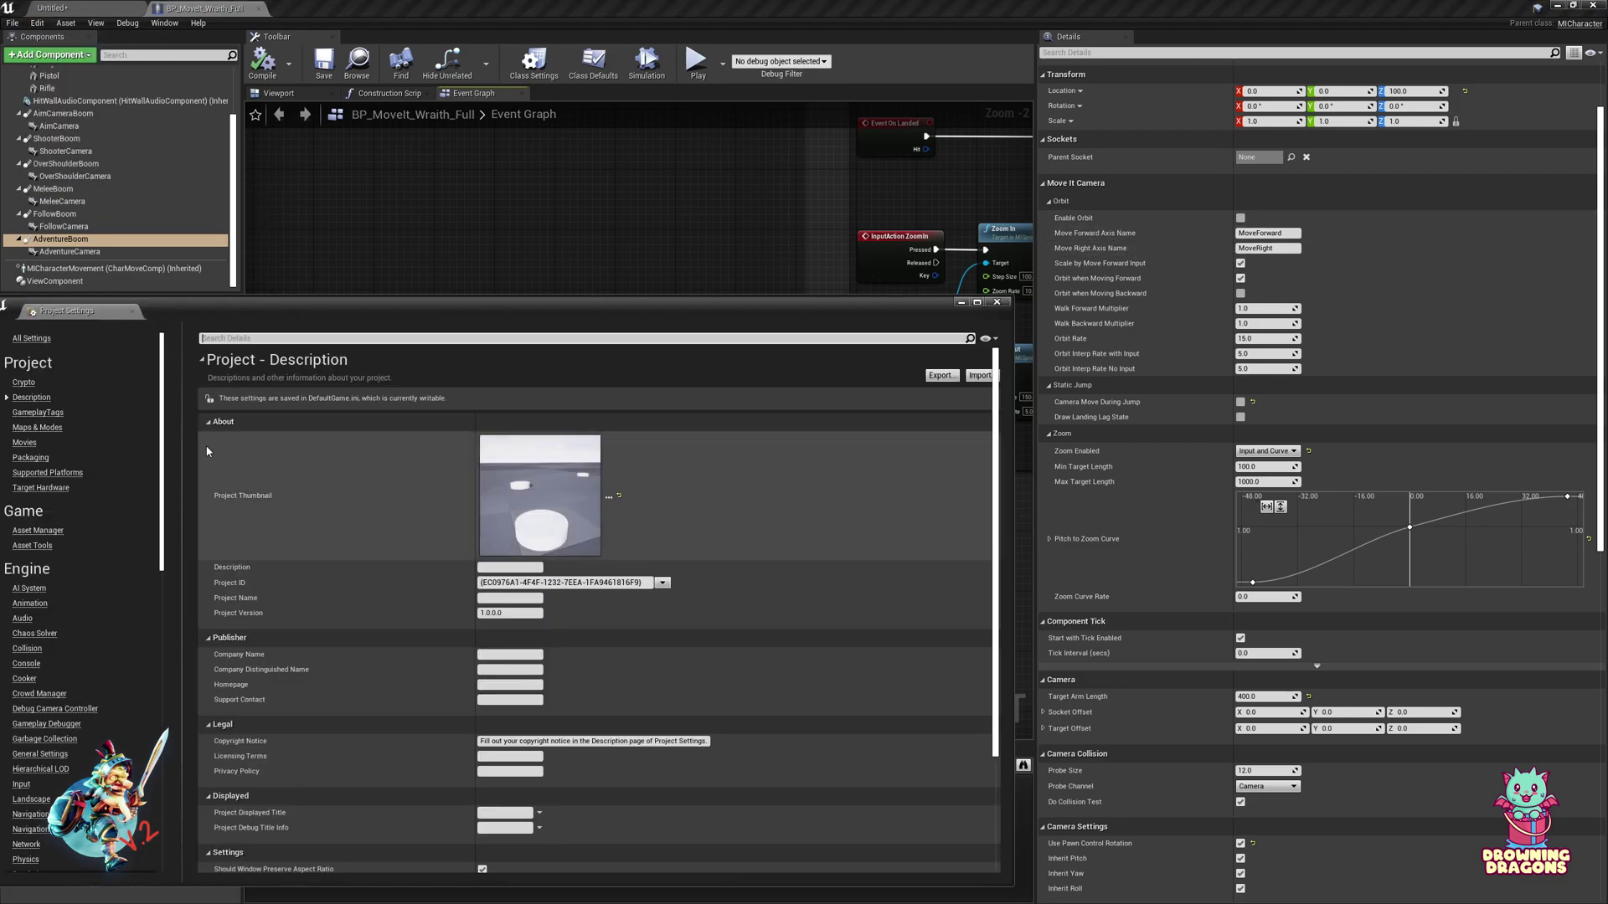
click(22, 784)
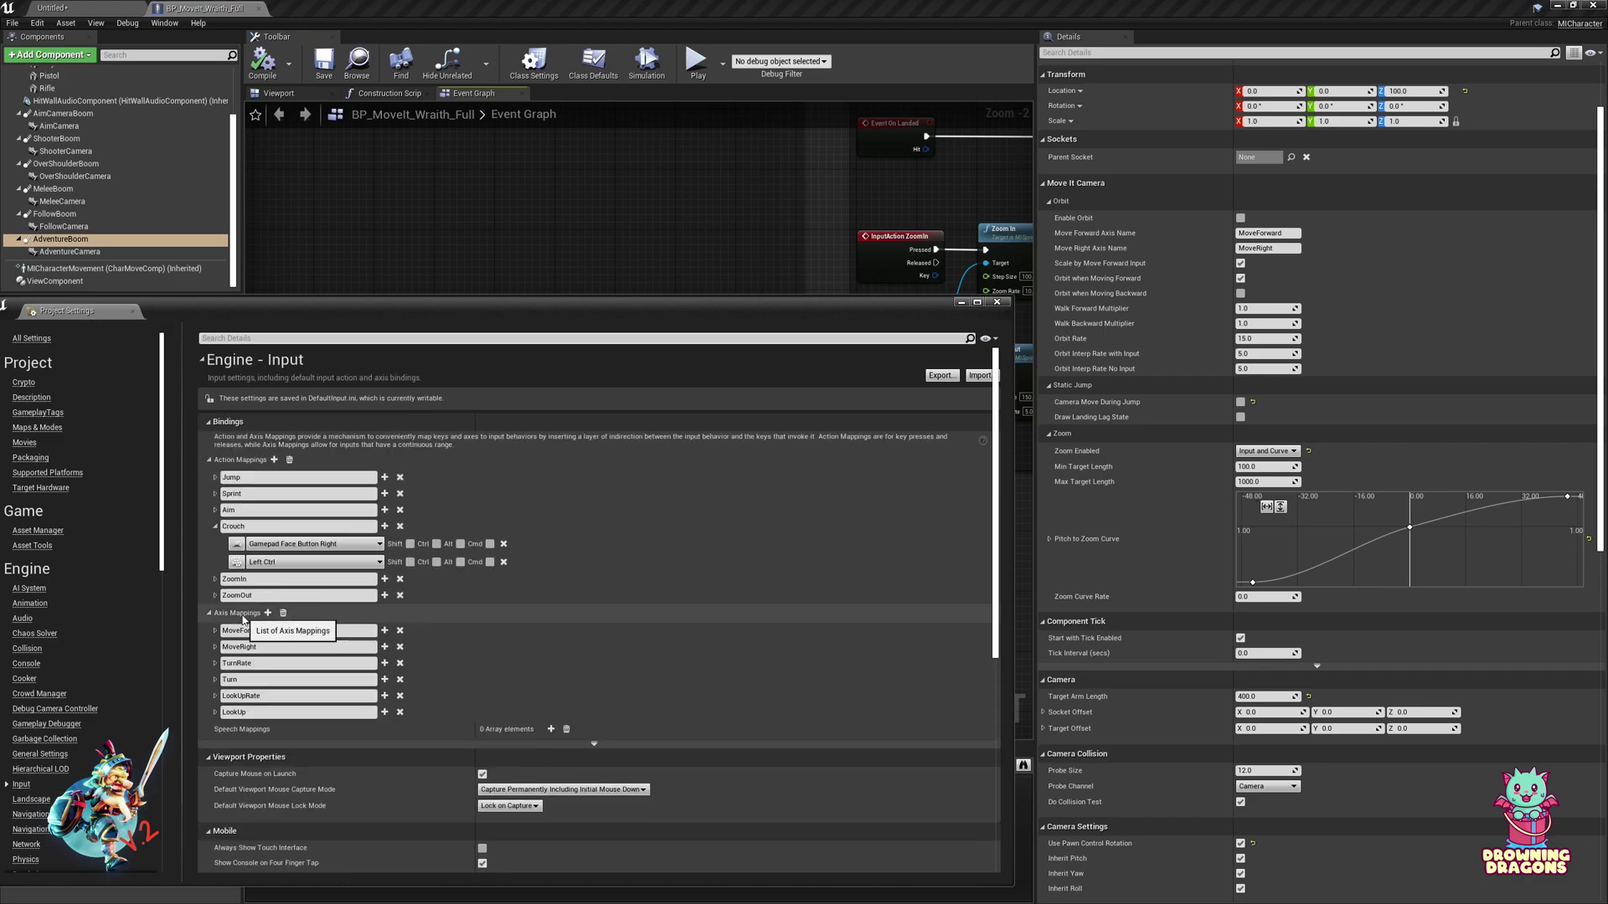
double_click(244, 646)
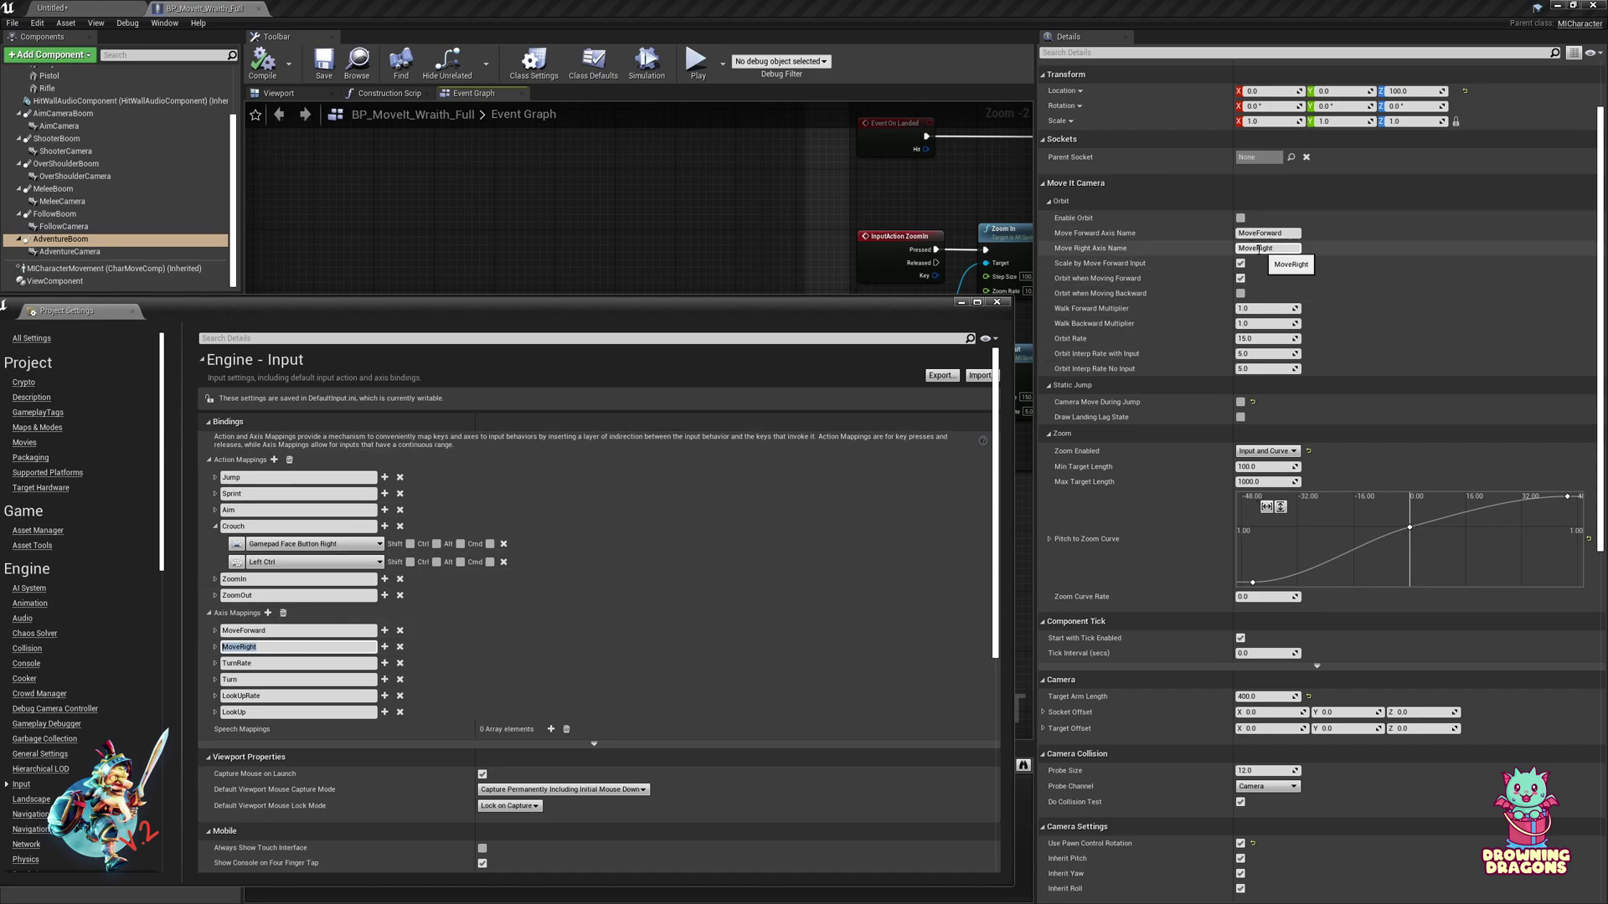
click(996, 301)
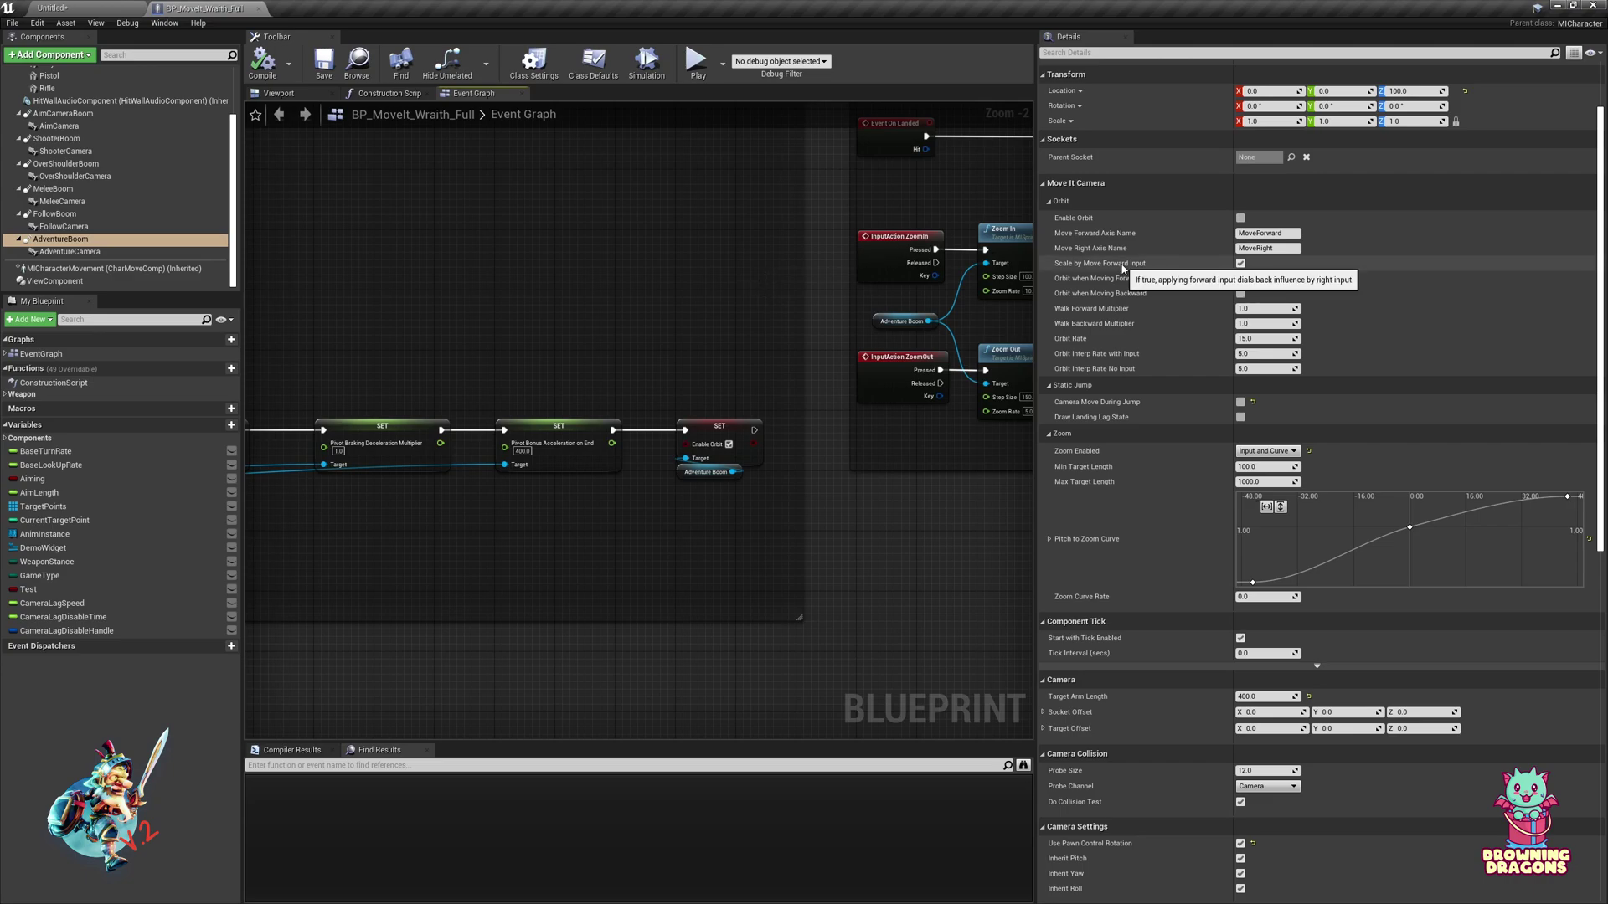
Disable Scale by Move Forward Input in AdventureBoom's Orbit settings.
click(1242, 264)
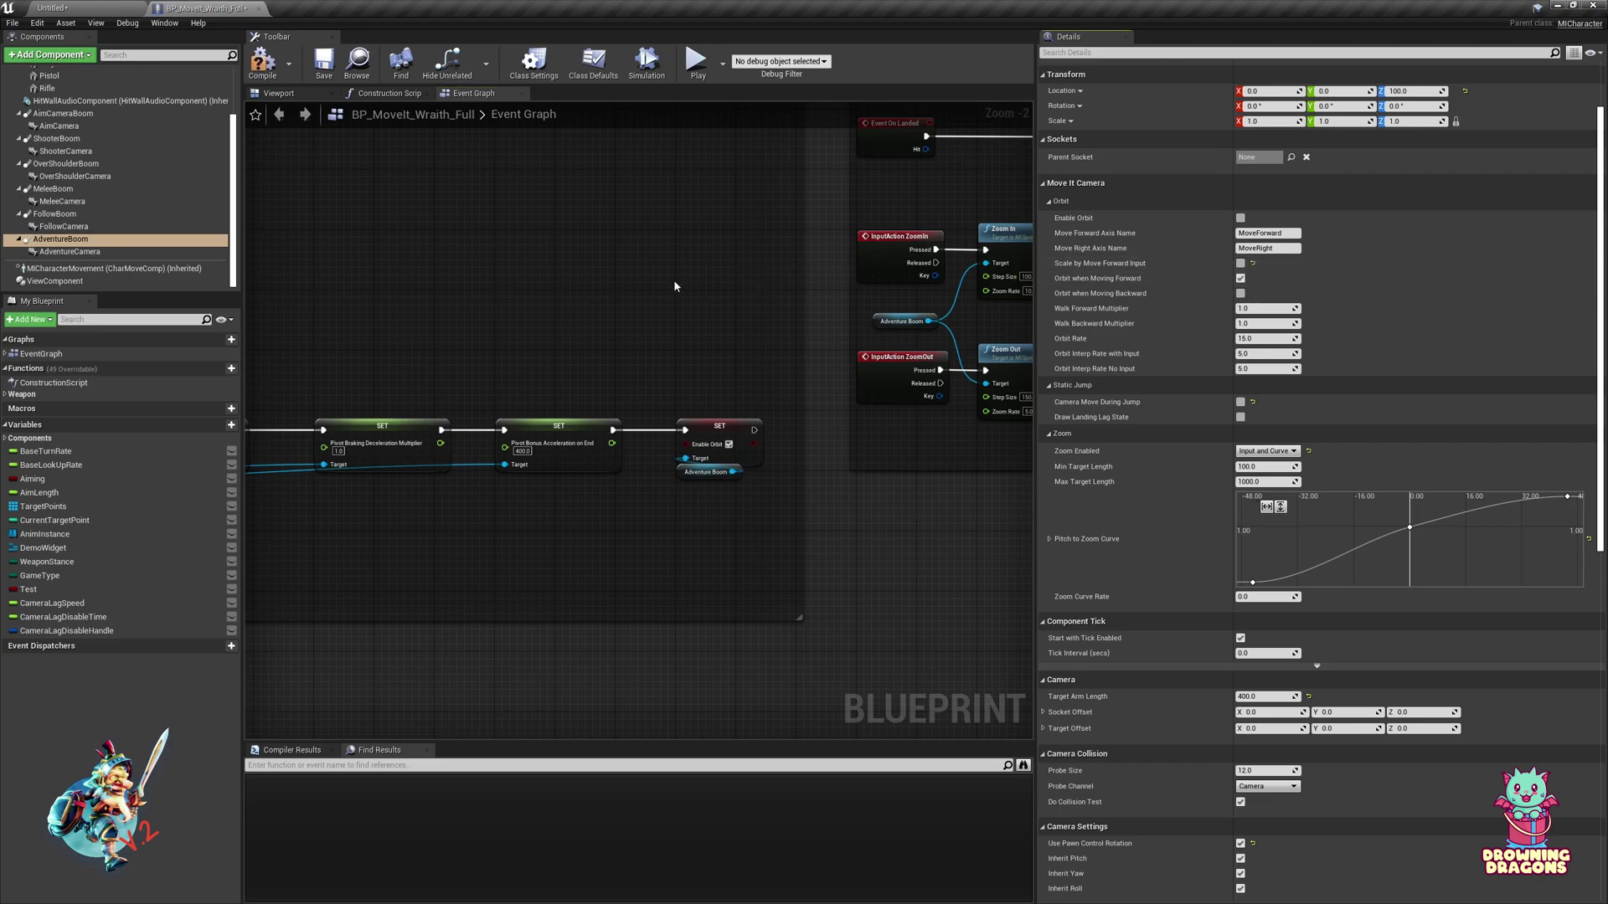
Play-test the level with Scale by Move Forward Input disabled, running the character left and forward to check the camera orbit.
click(136, 6)
click(841, 47)
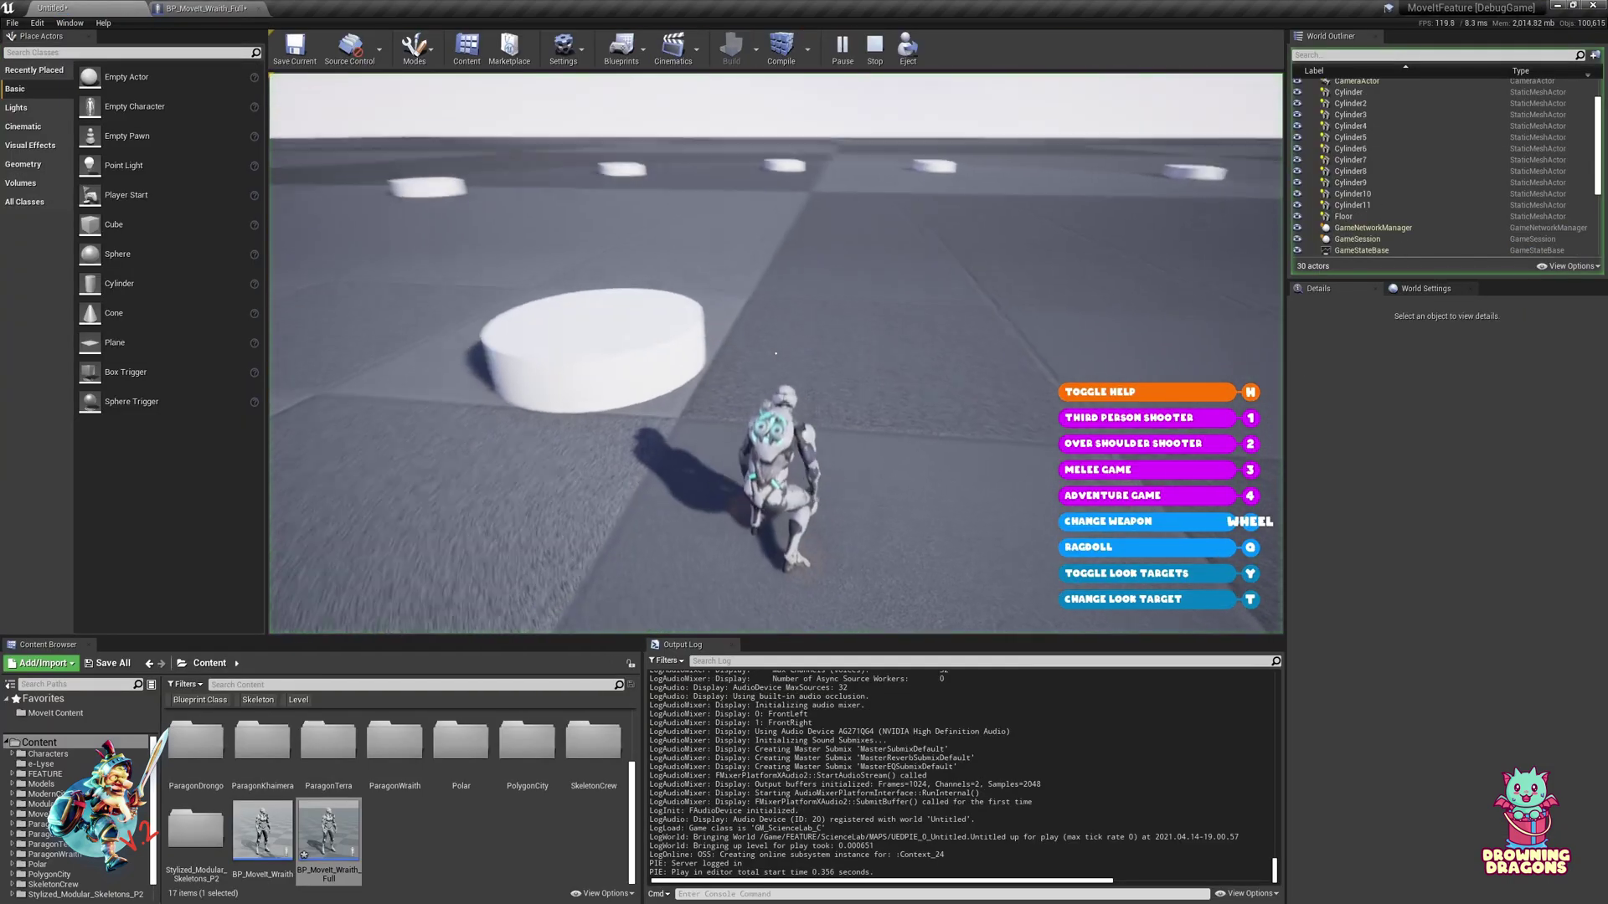
key(a)
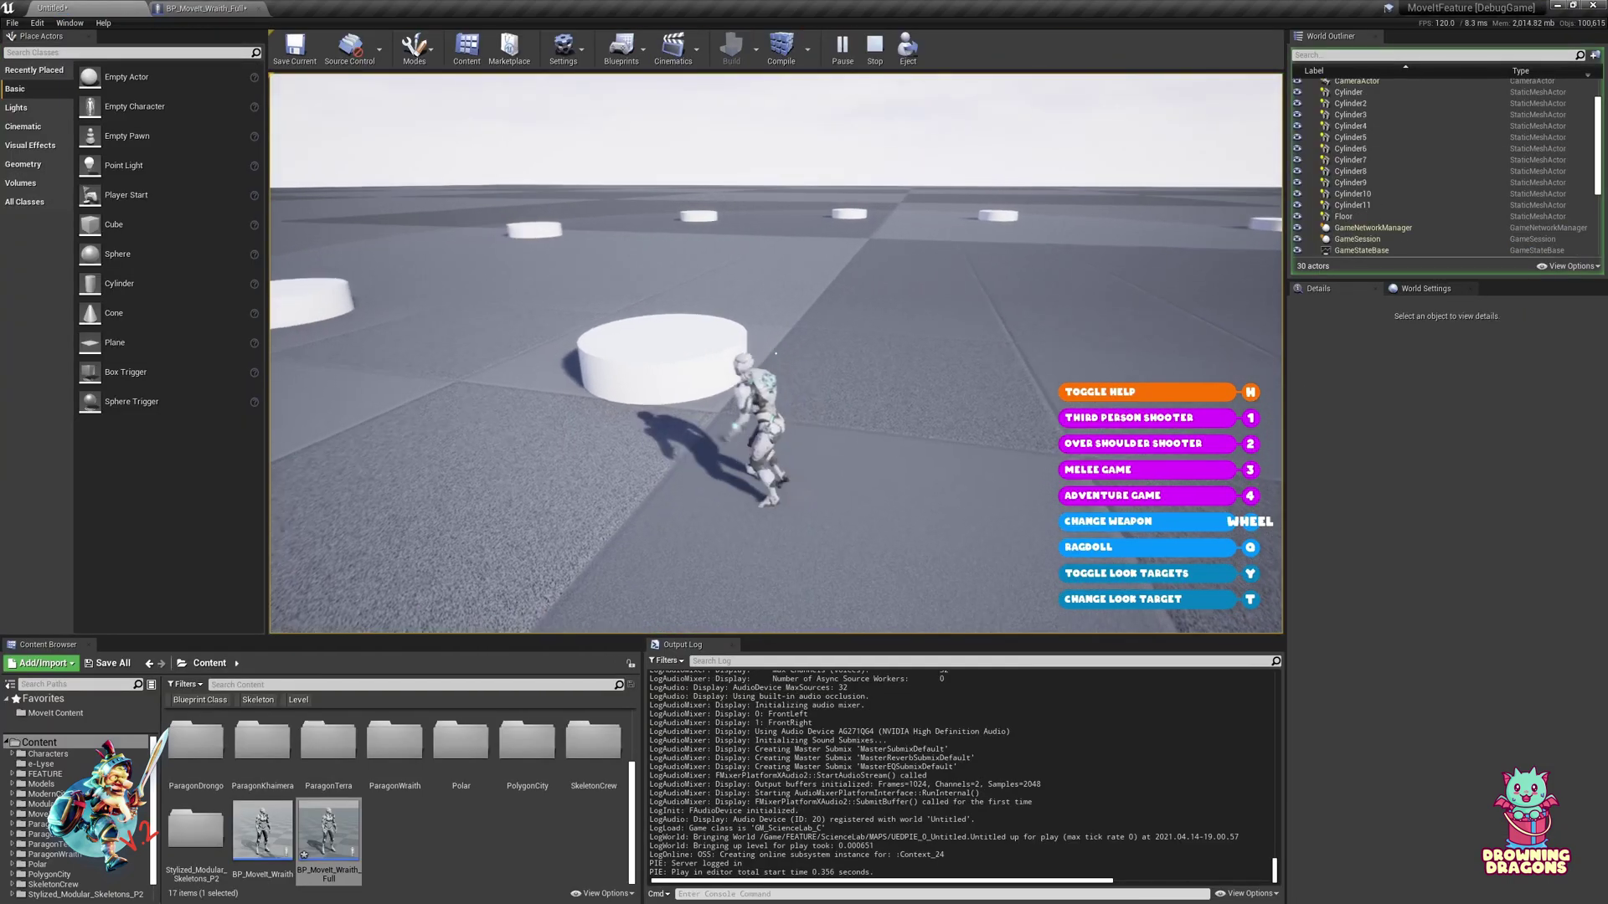
key(w)
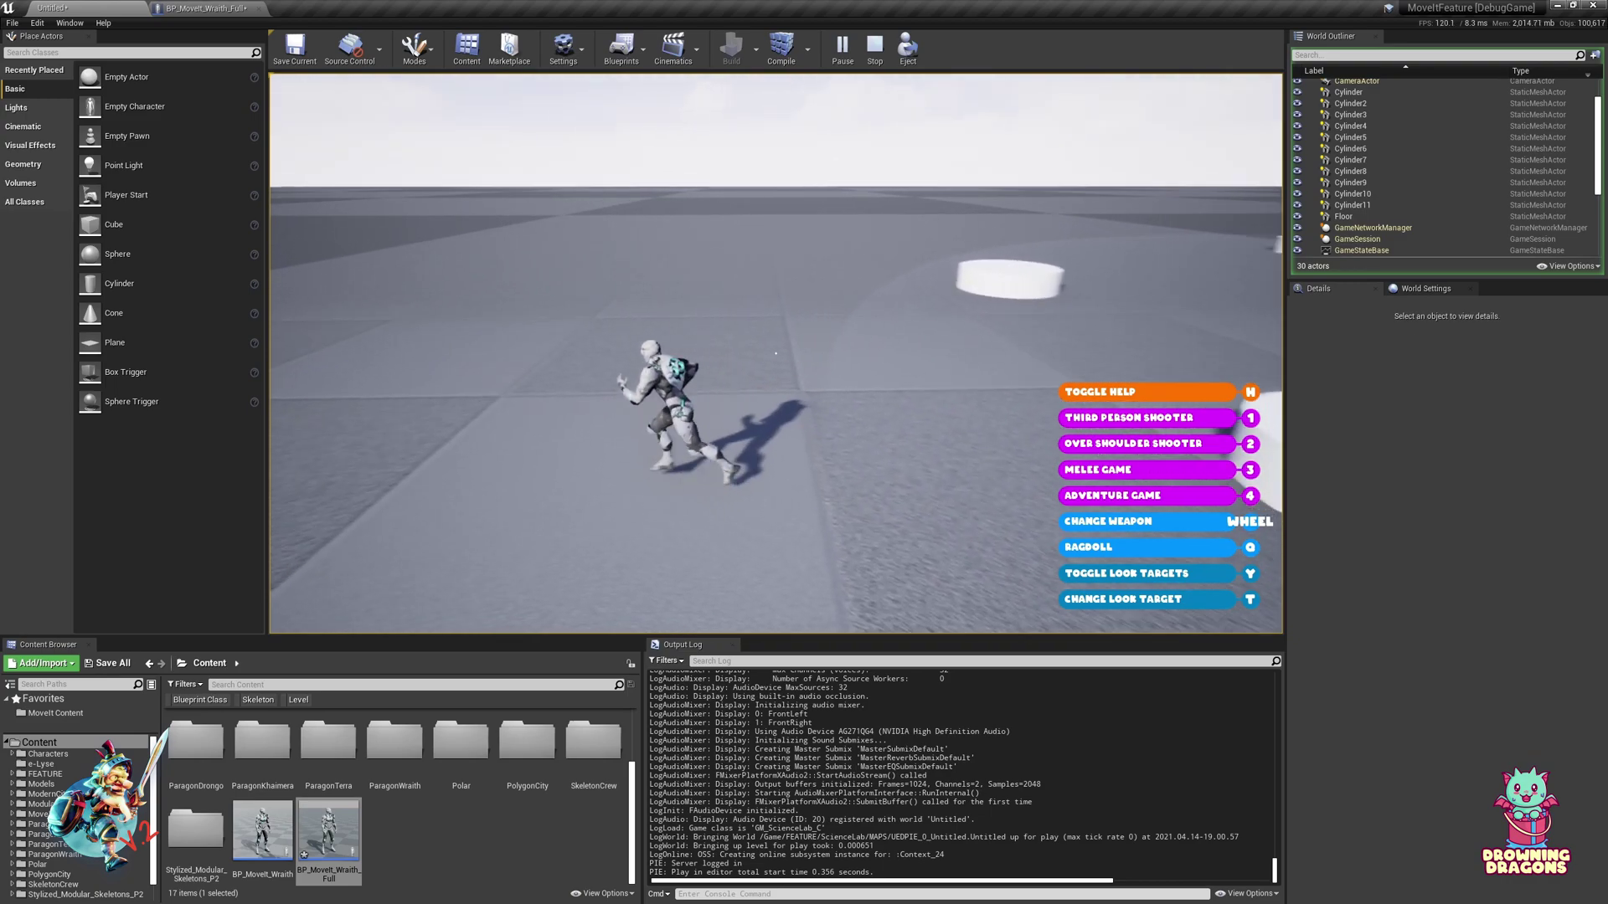
key(w)
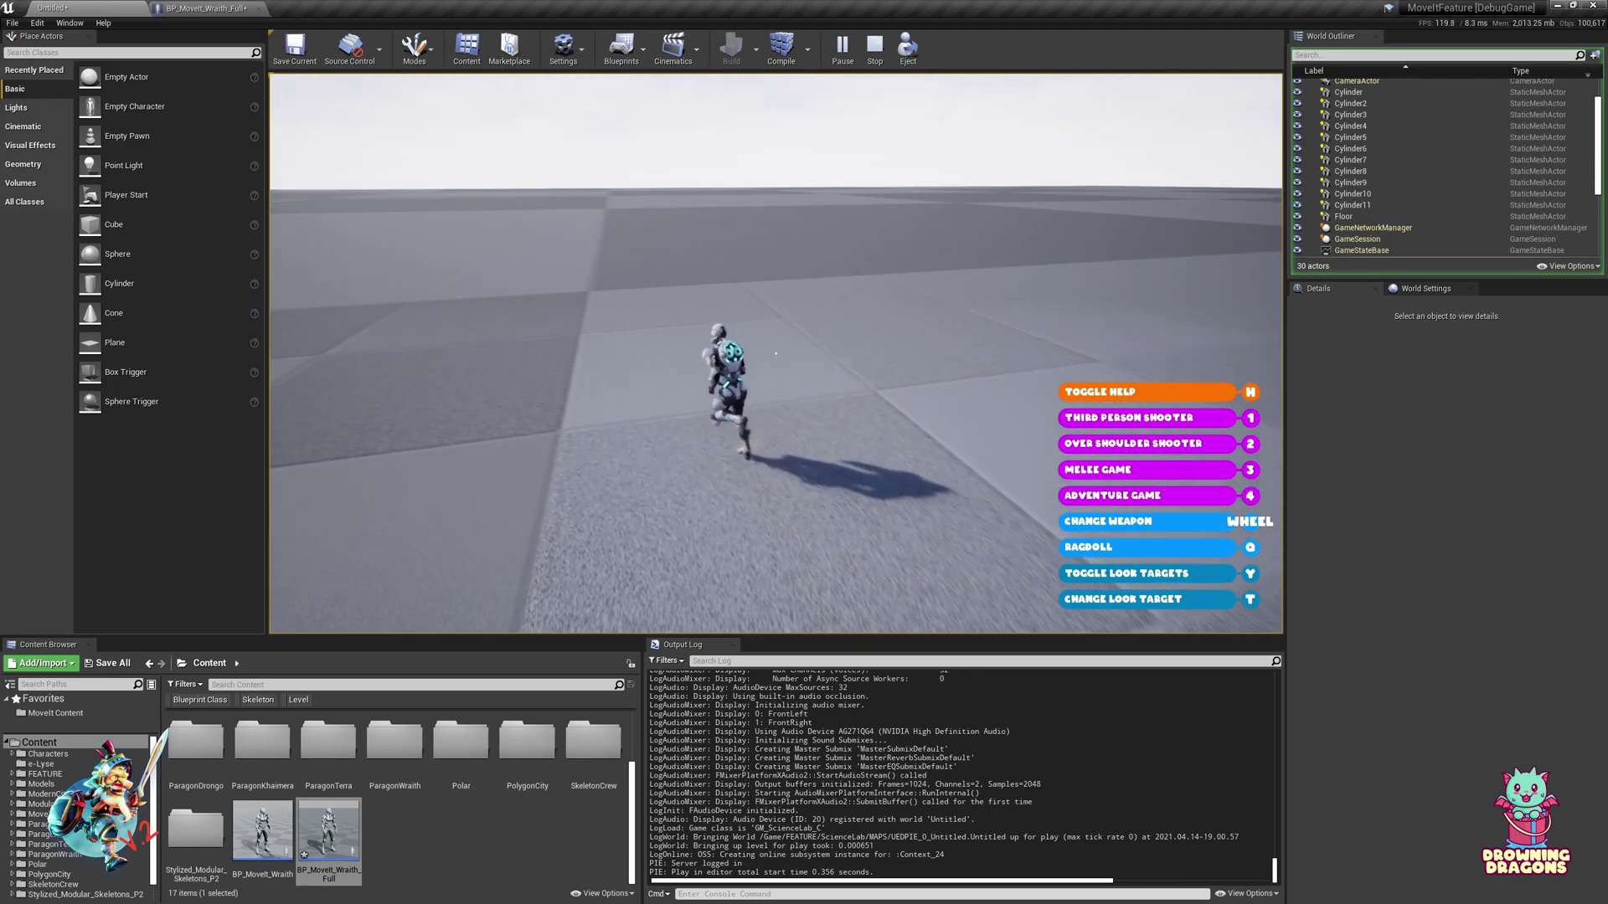
key(w)
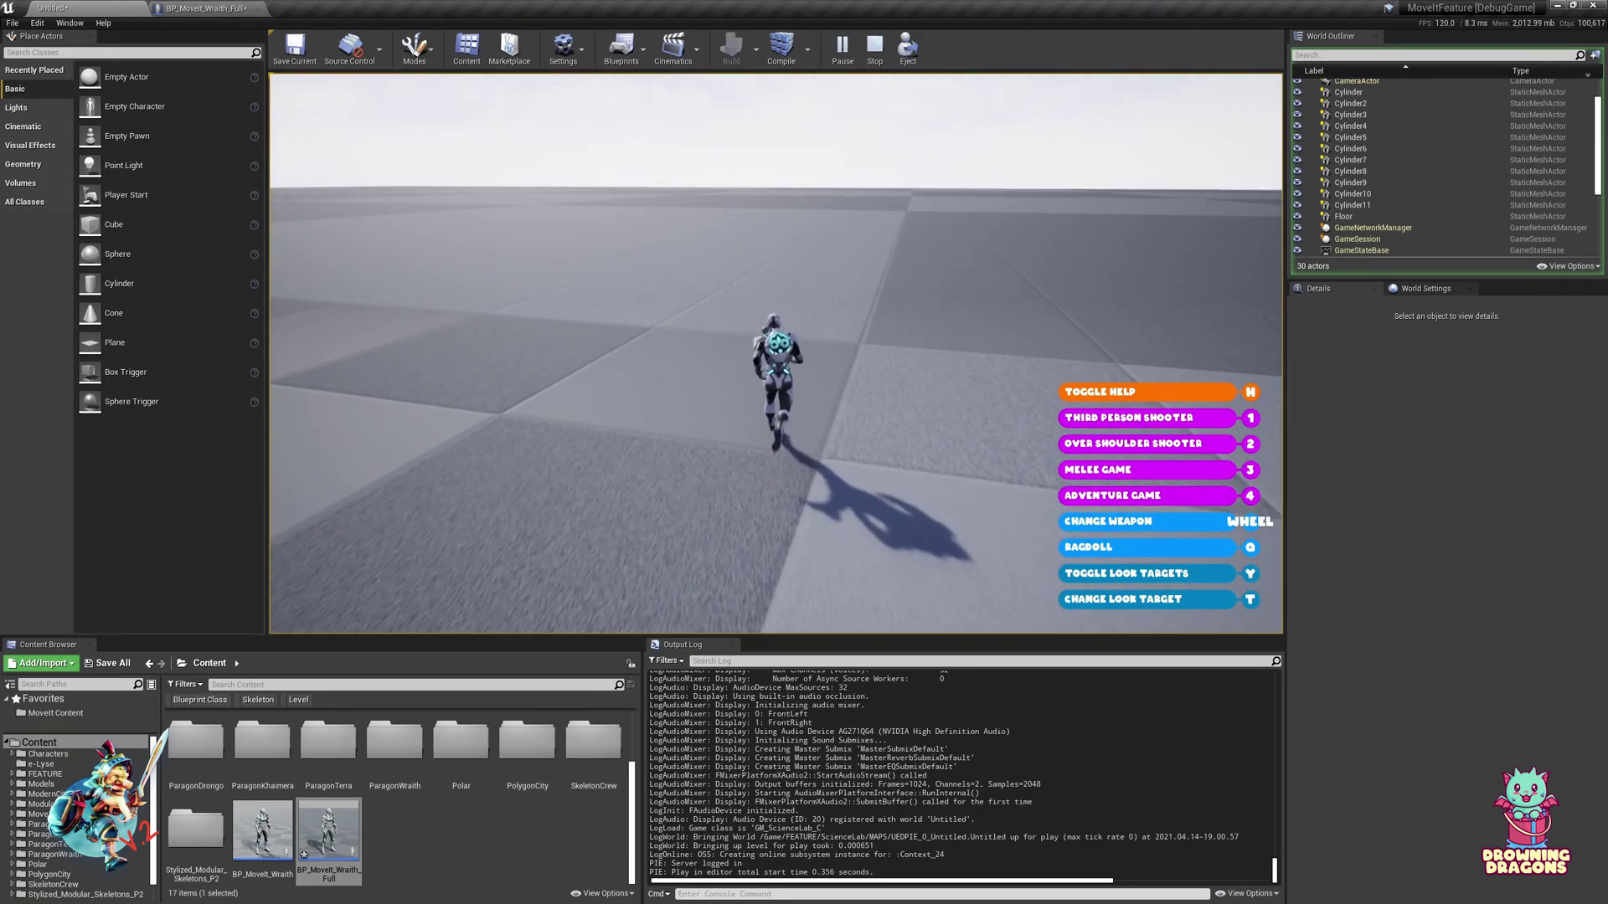
key(a)
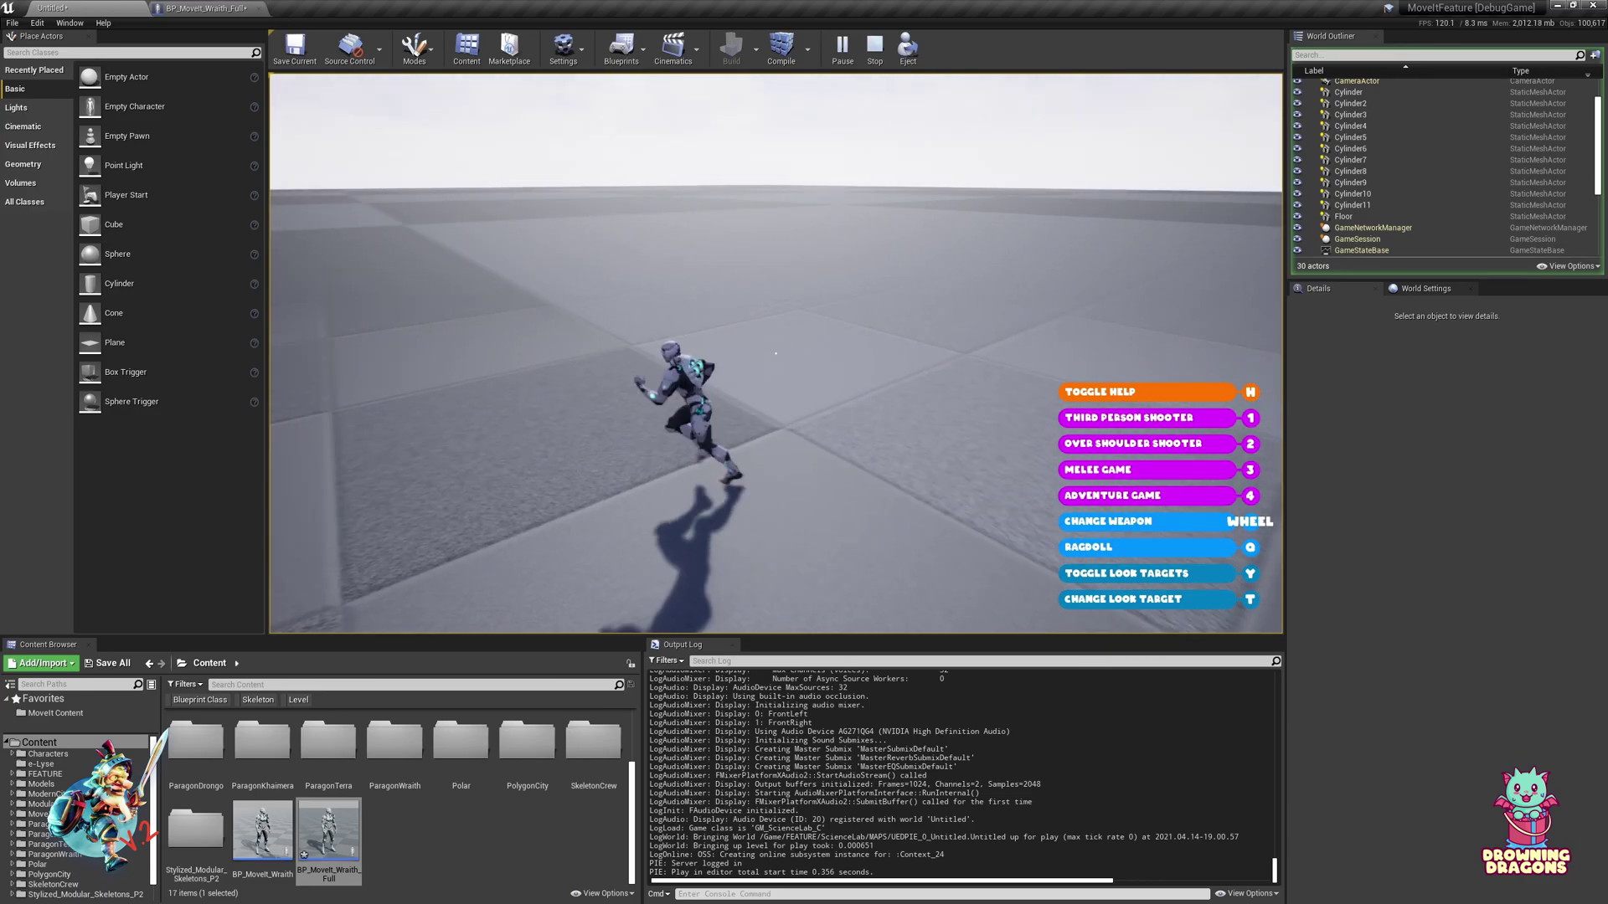
key(Escape)
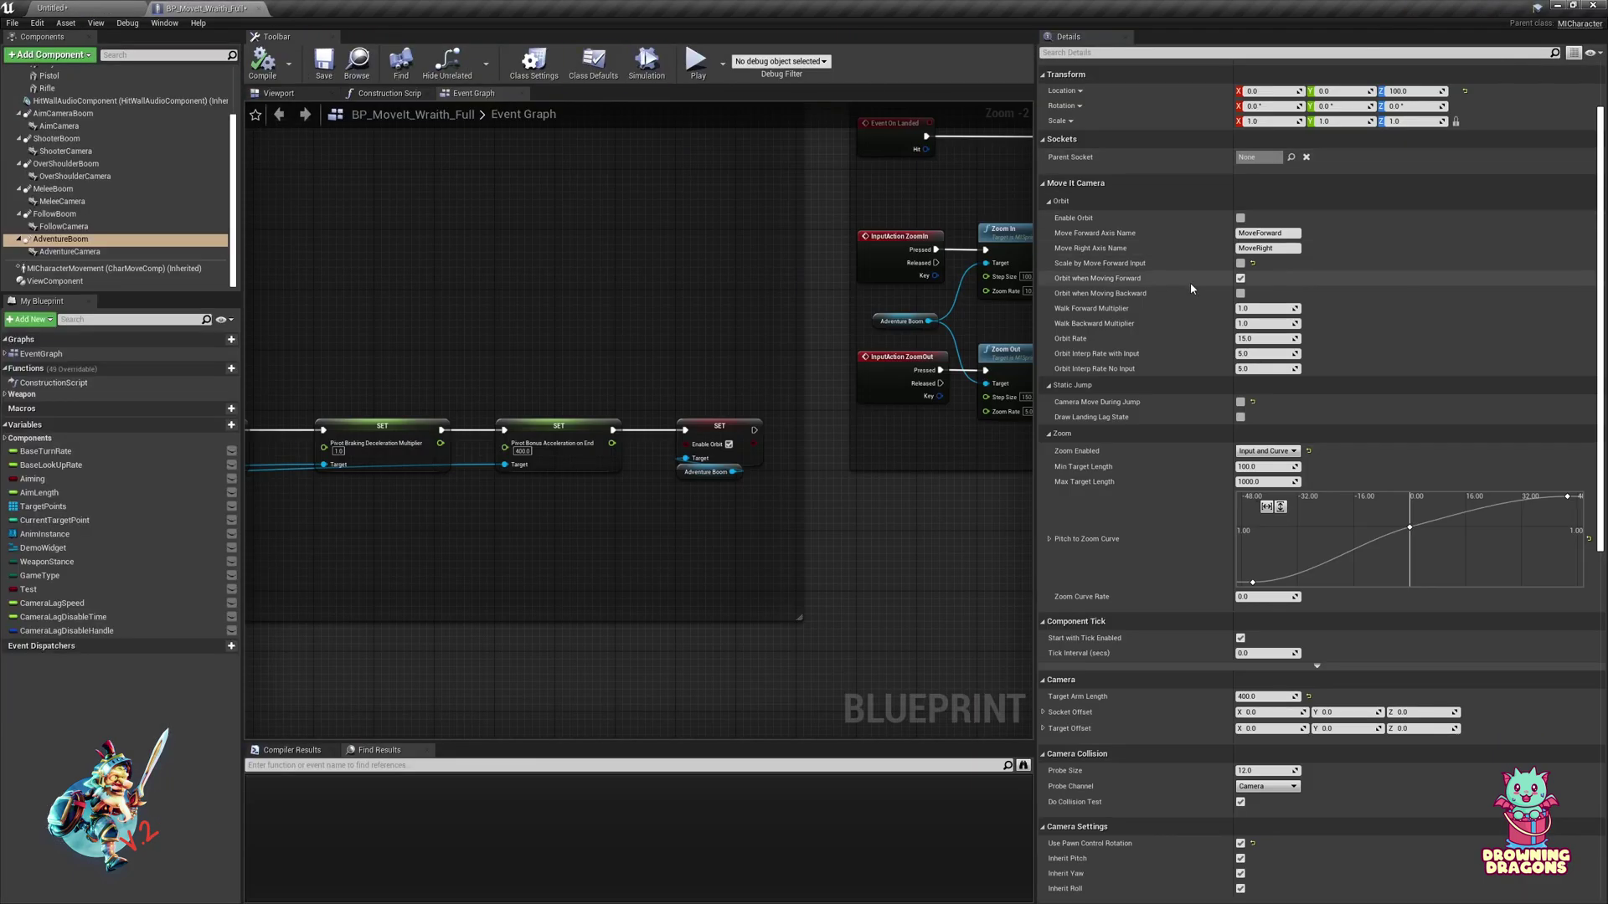
Re-enable Scale by Move Forward Input in AdventureBoom's Orbit settings and play-test strafing both ways and running forward.
click(1241, 264)
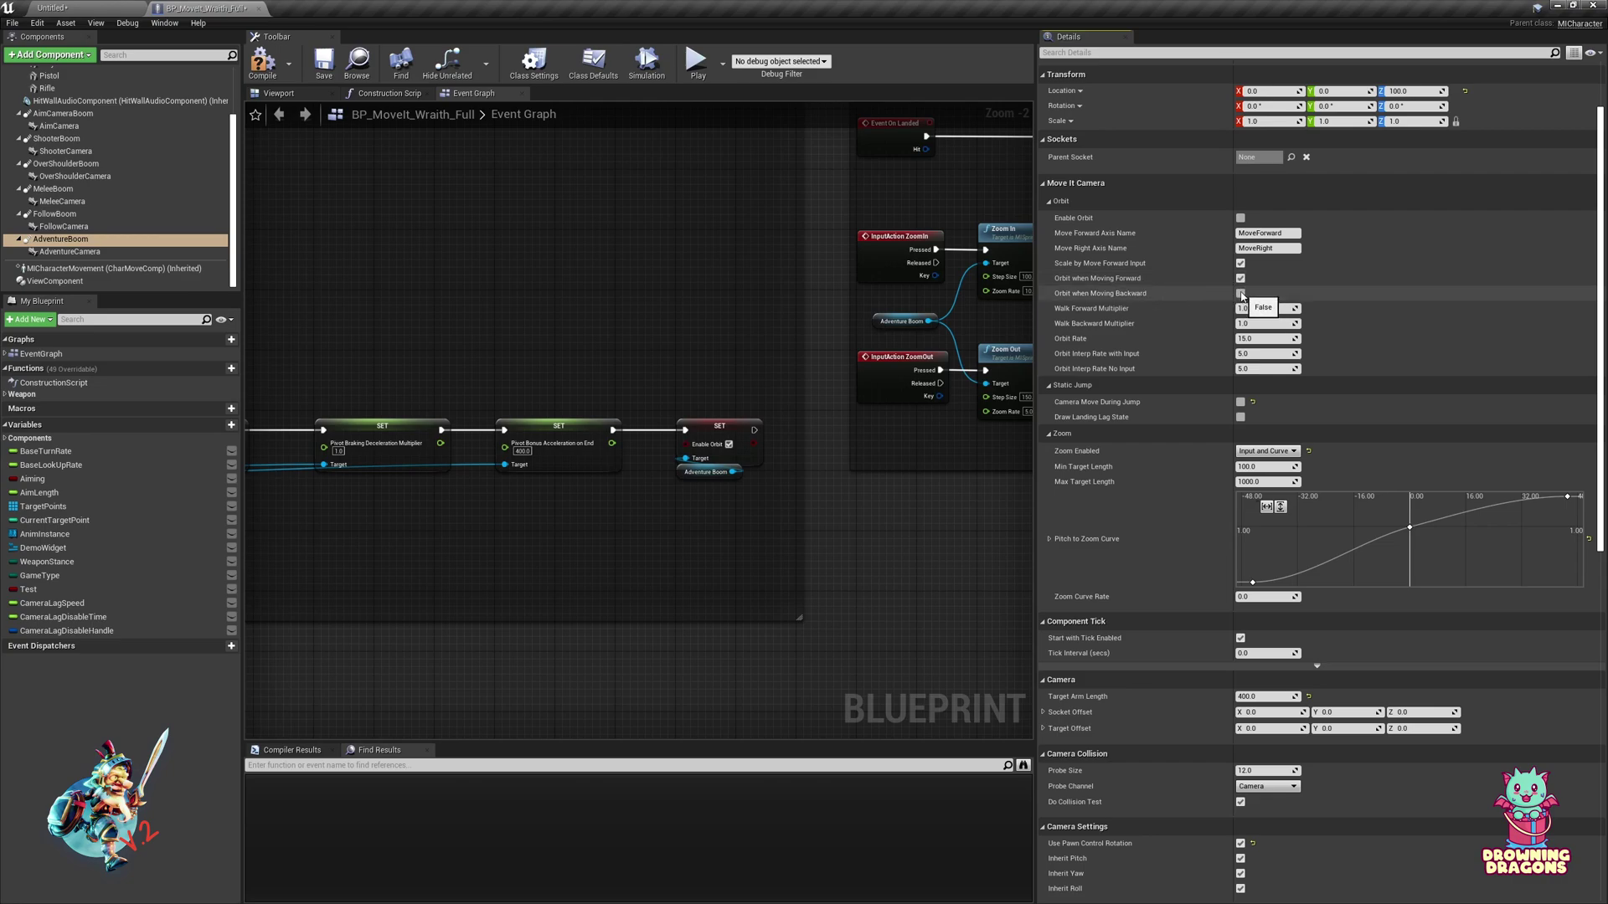
click(124, 6)
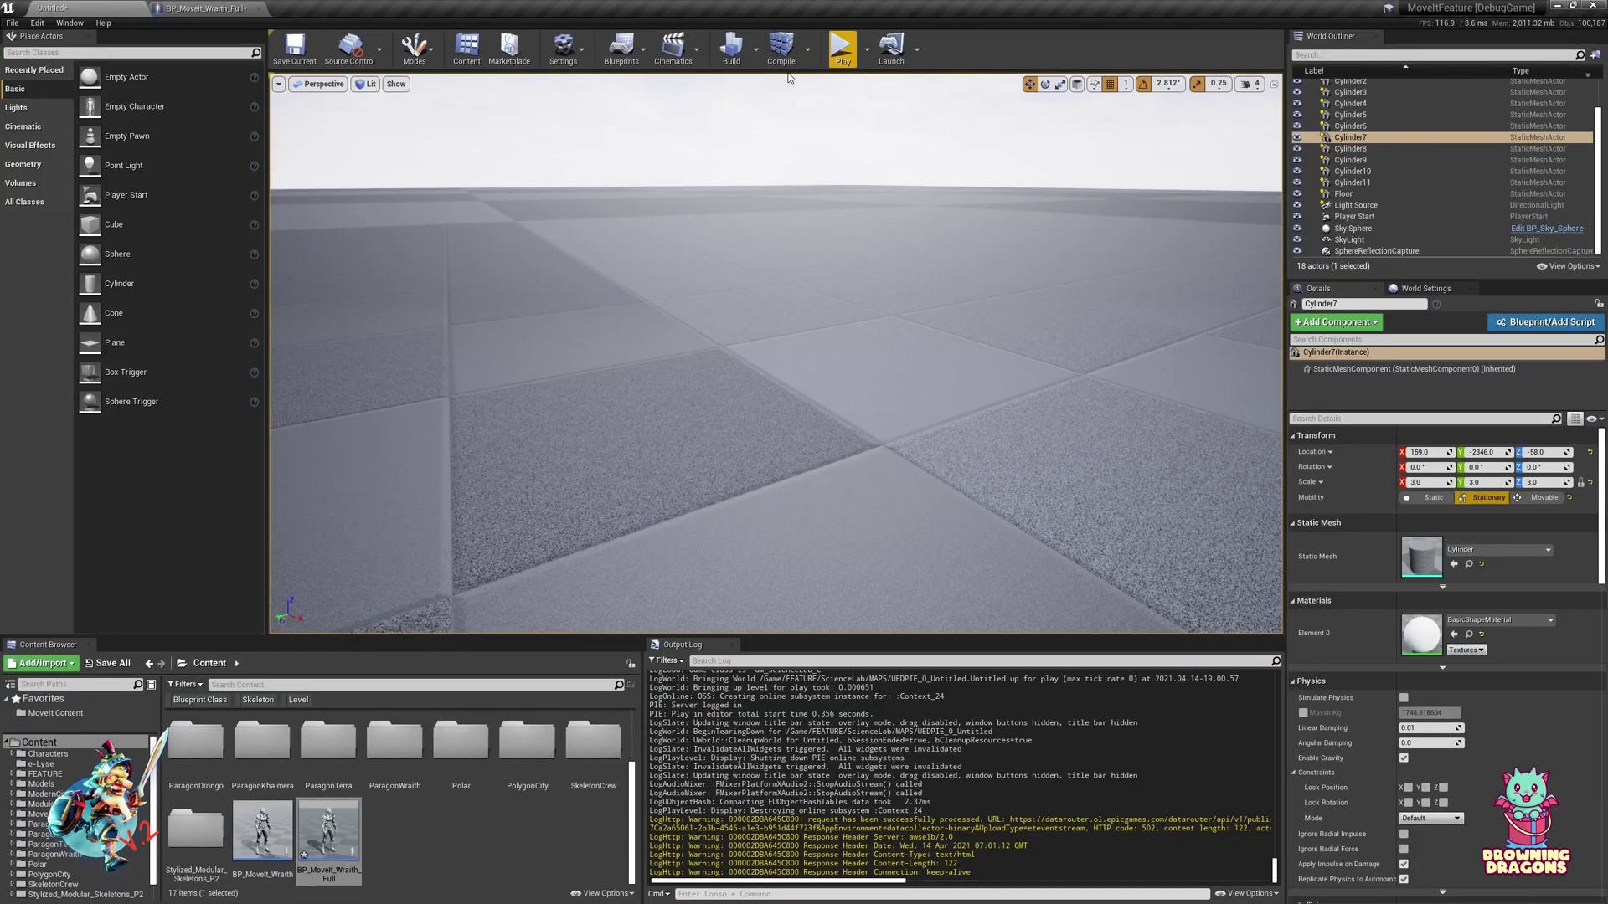
click(842, 48)
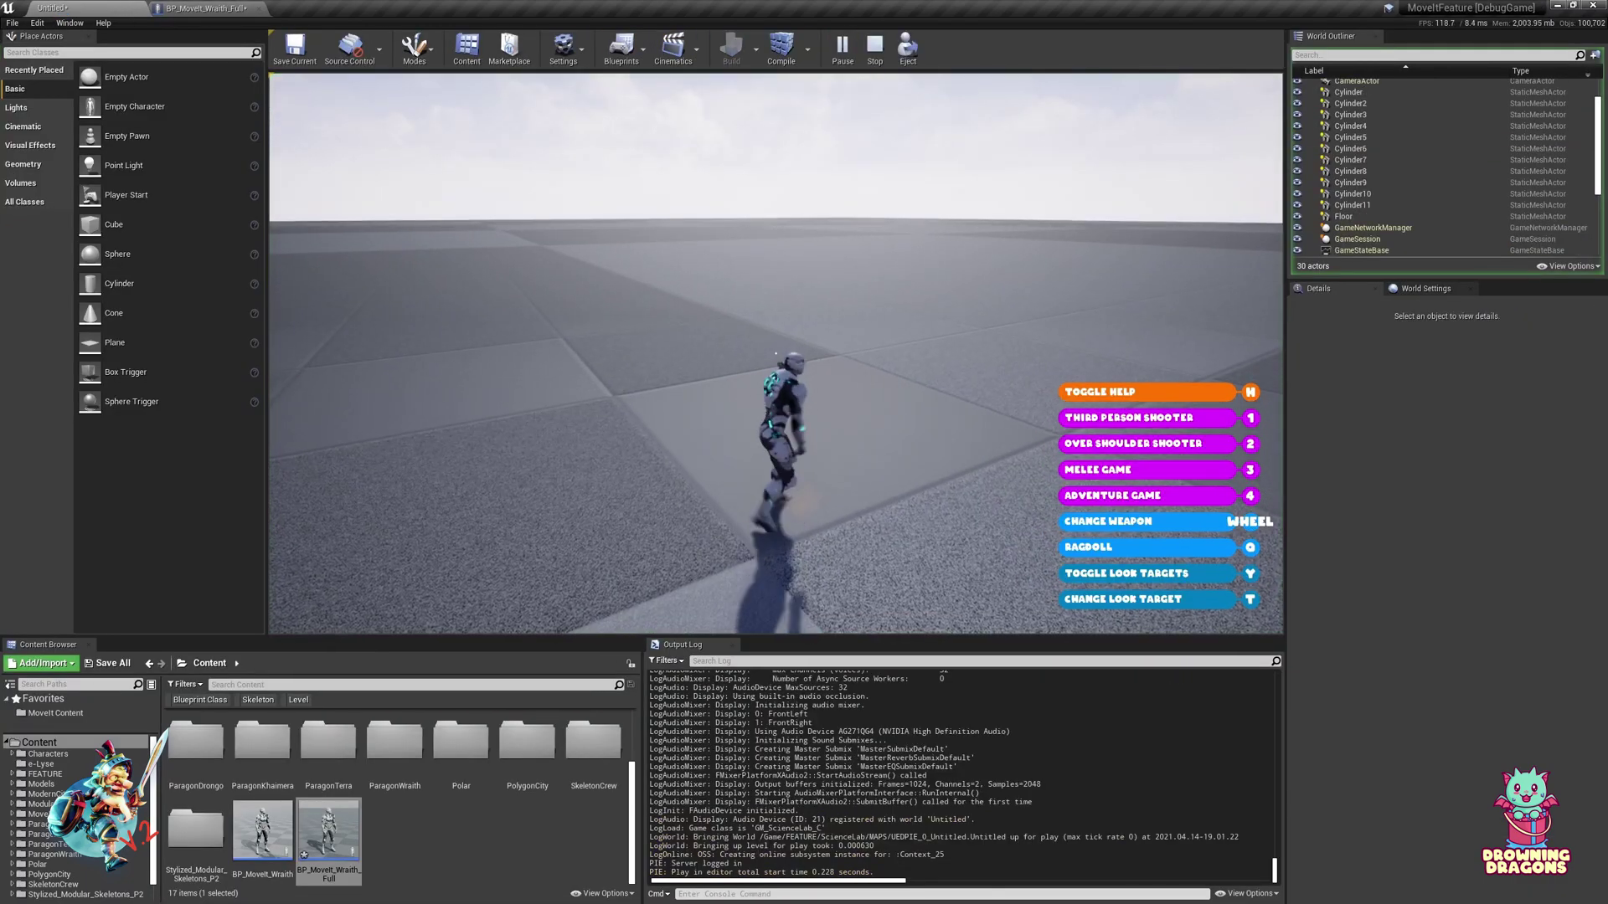
key(d)
key(a)
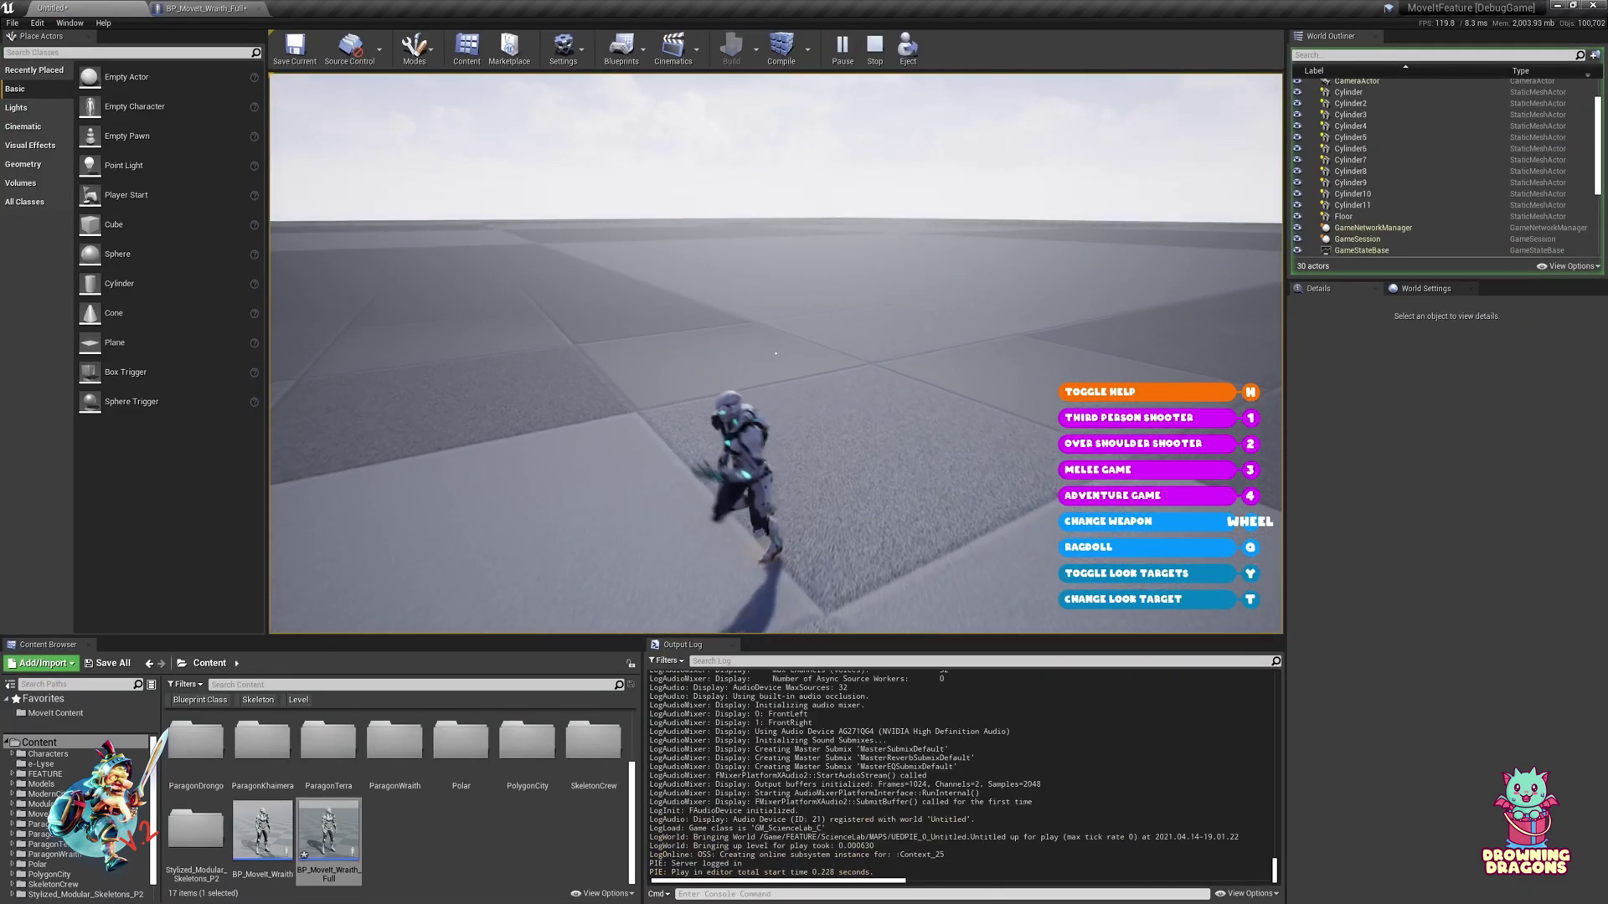
key(d)
key(w)
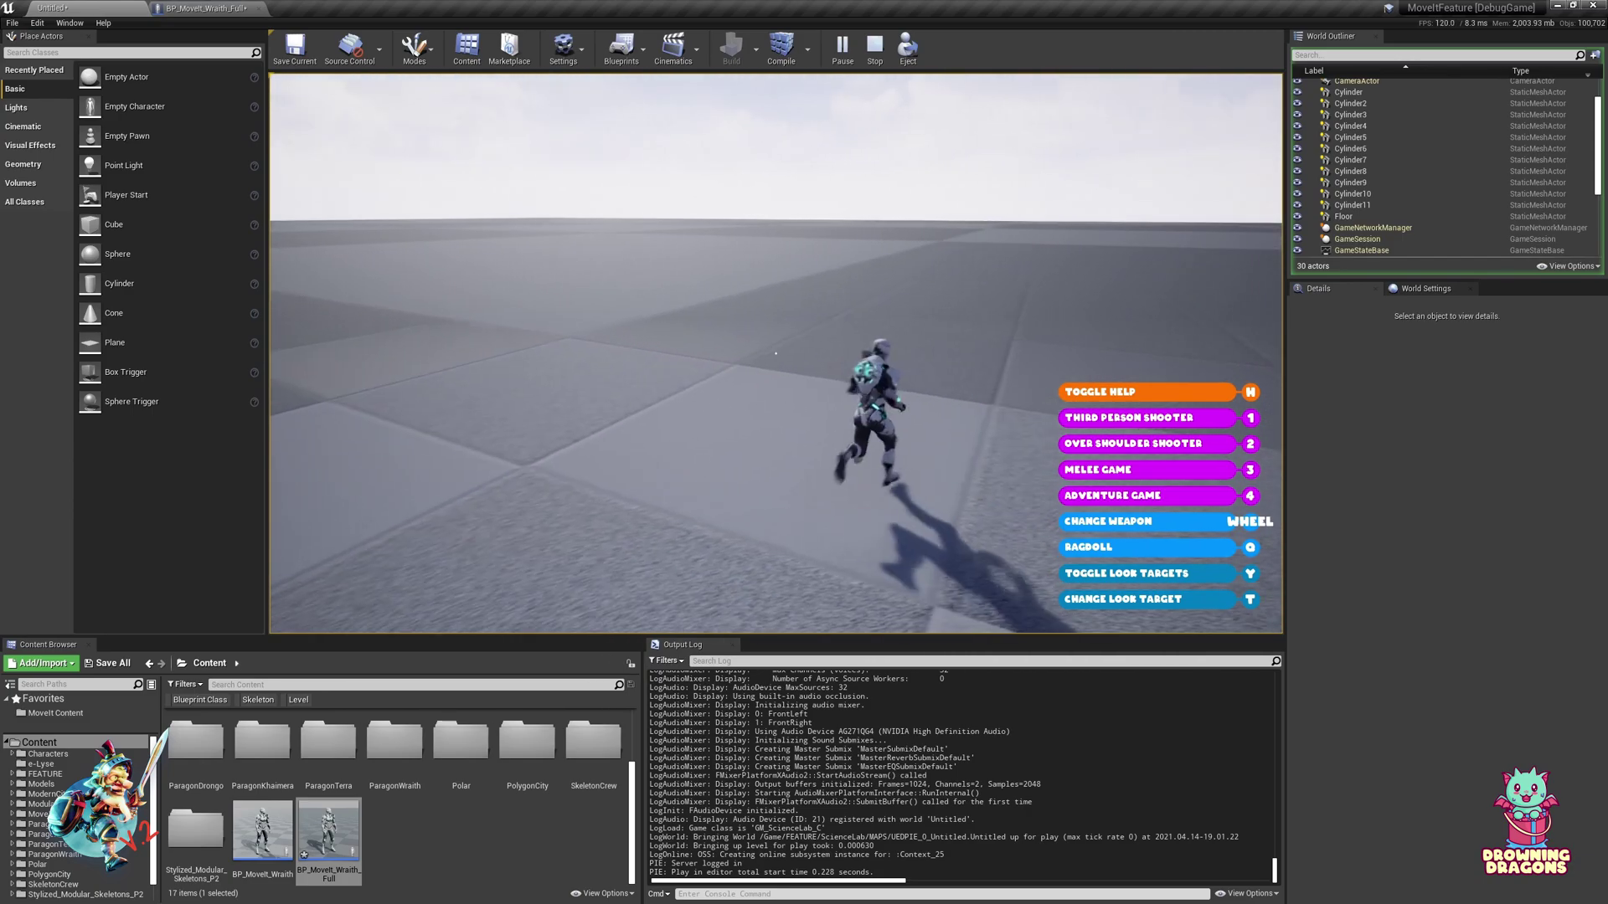
key(a)
key(Escape)
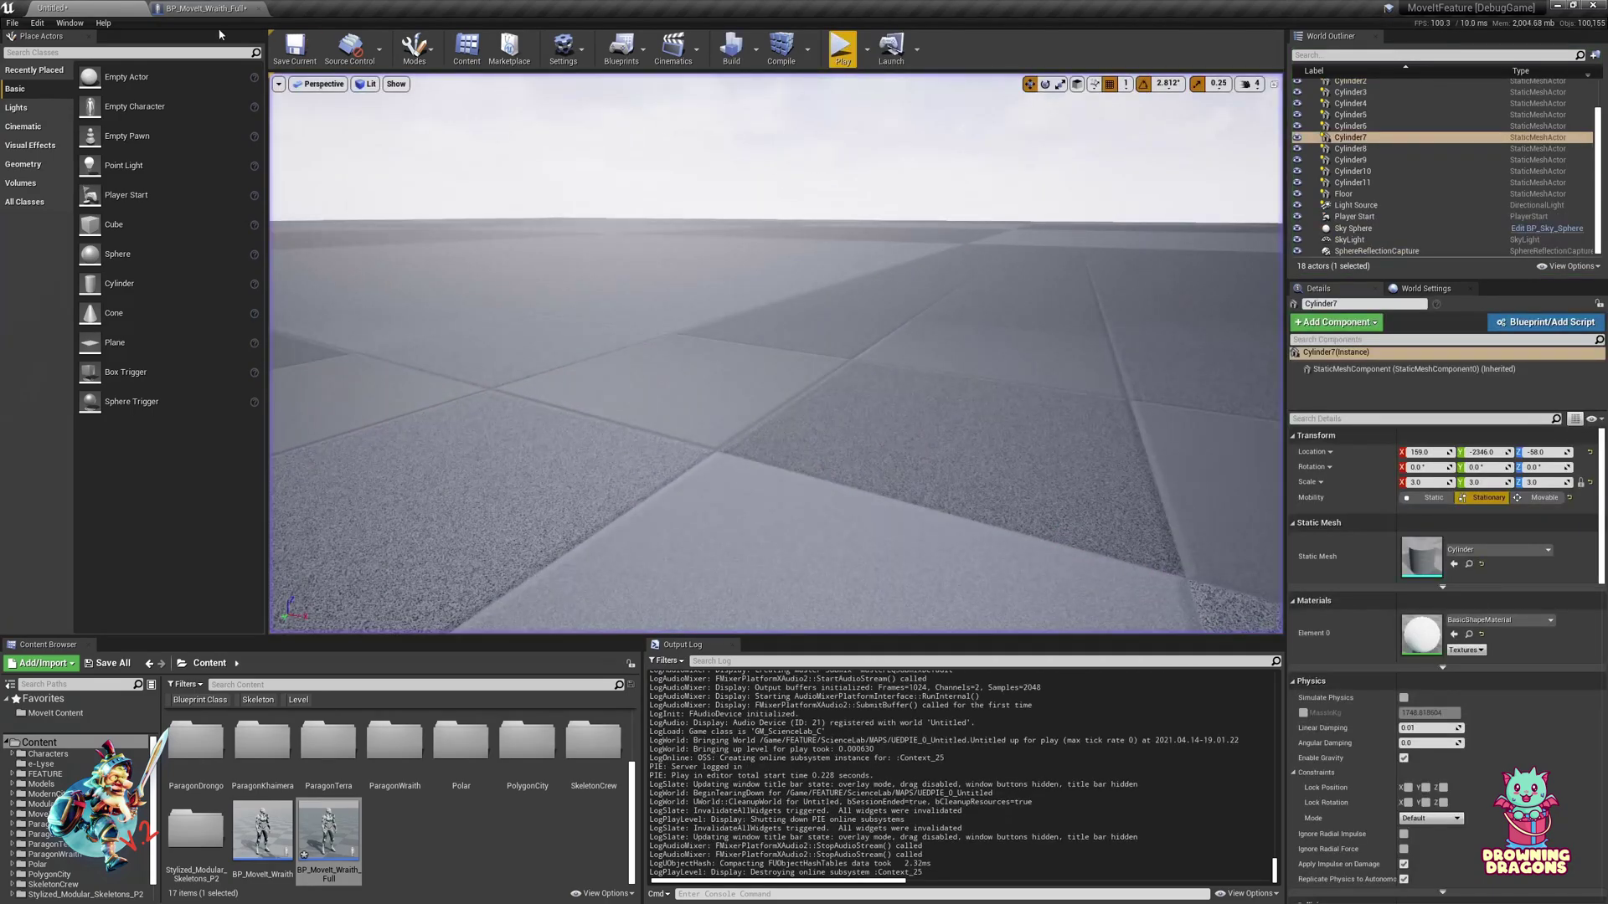
Enable Orbit when Moving Backward on AdventureBoom and play-test the camera while running backward and sideways.
click(202, 8)
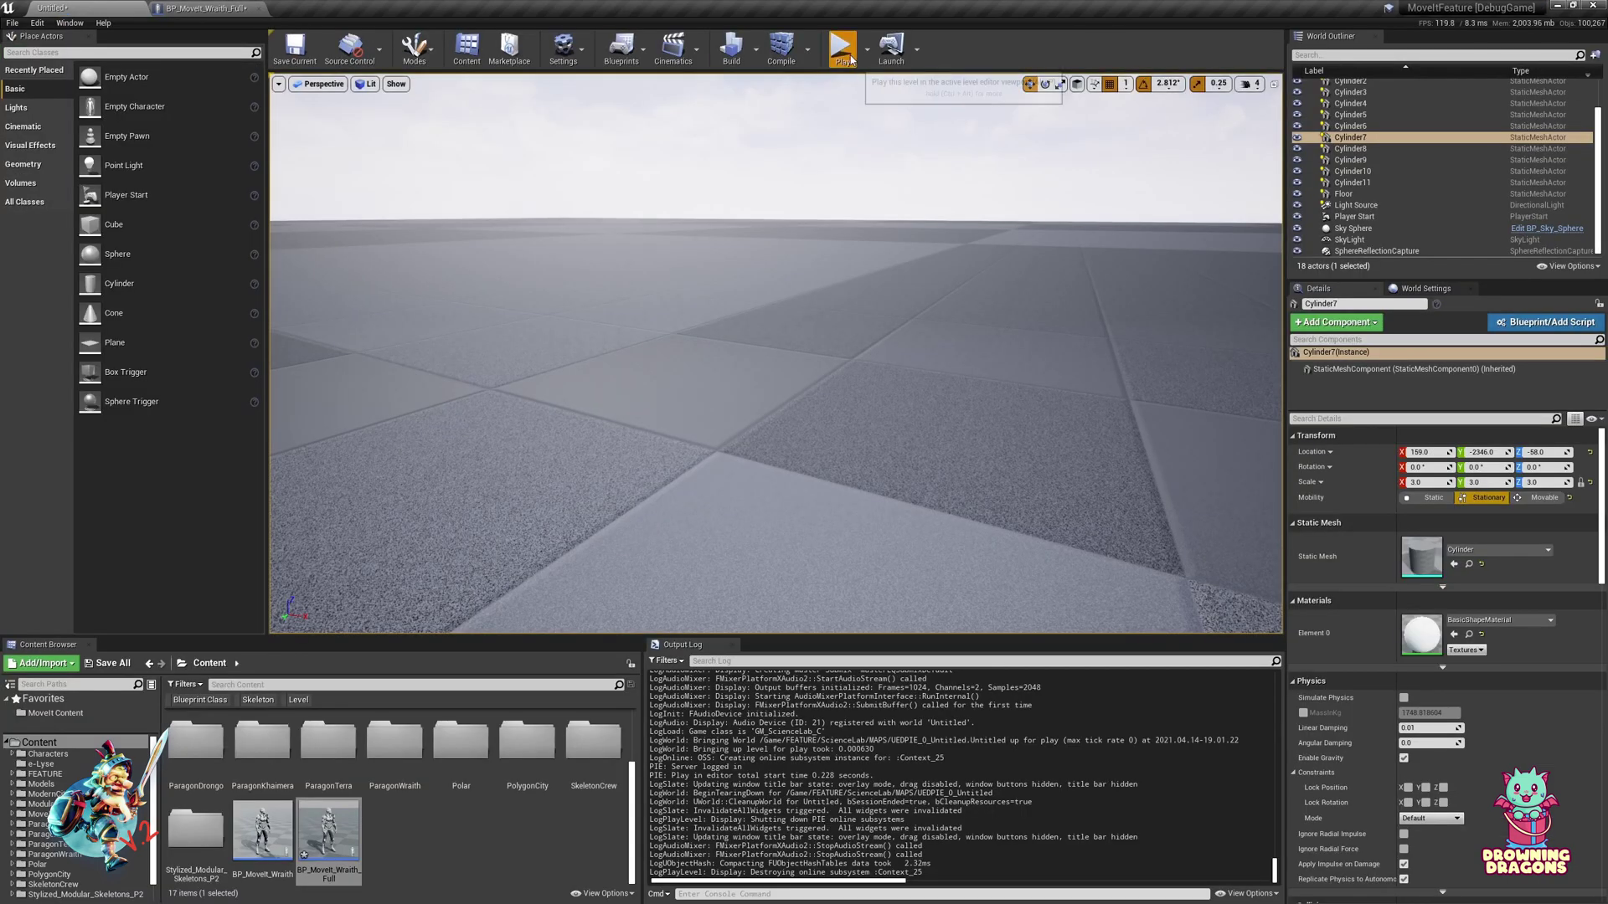
click(848, 58)
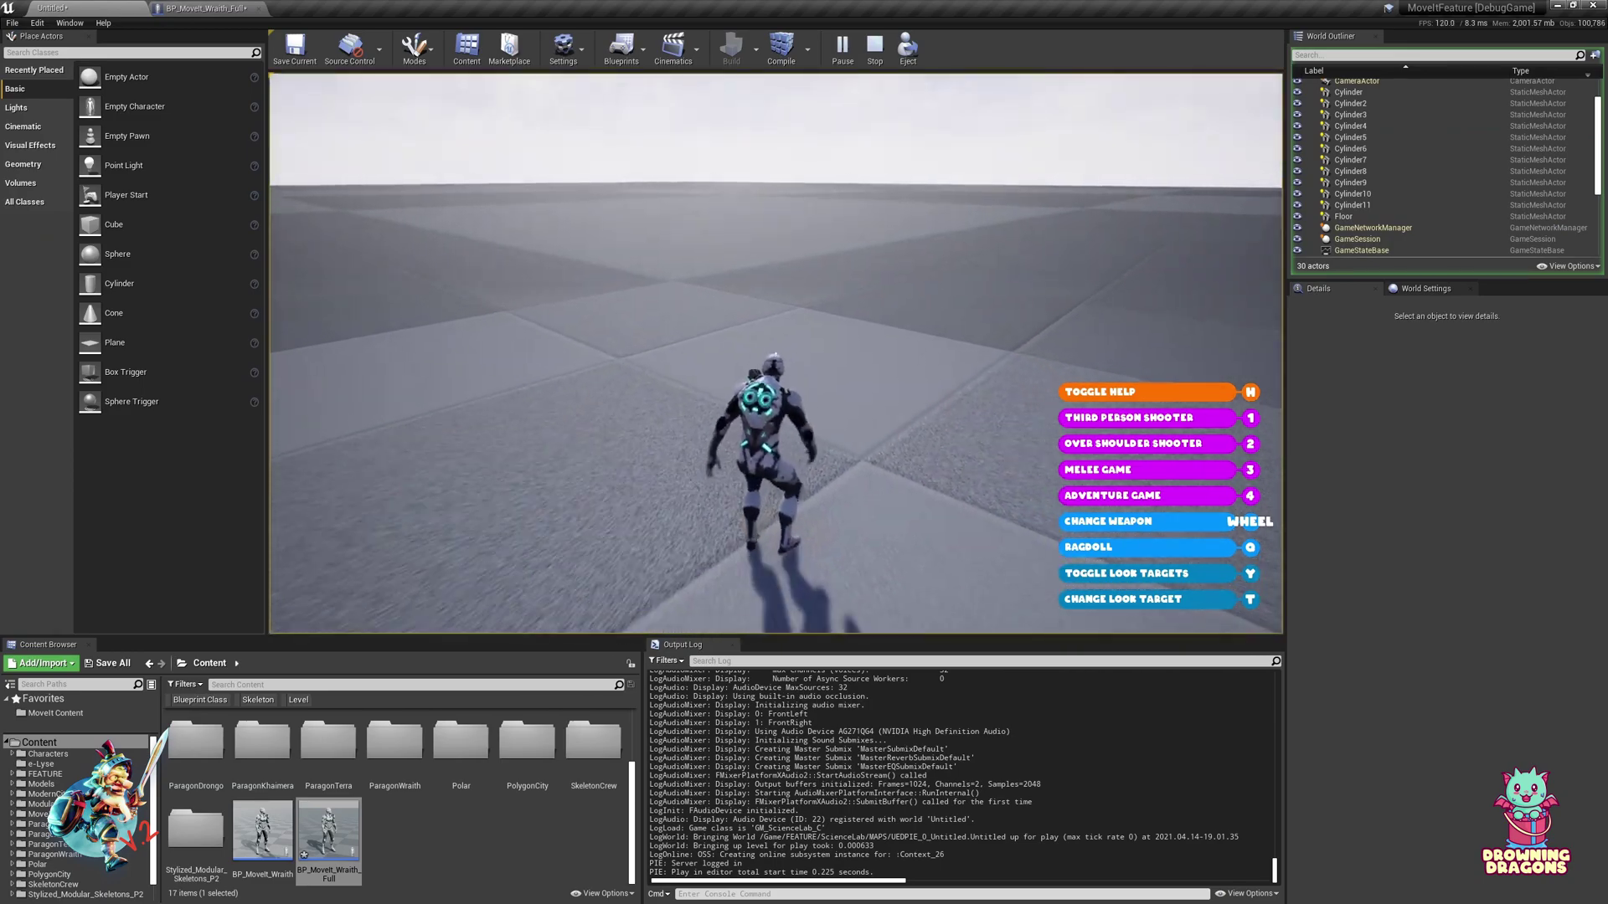
key(s)
key(d)
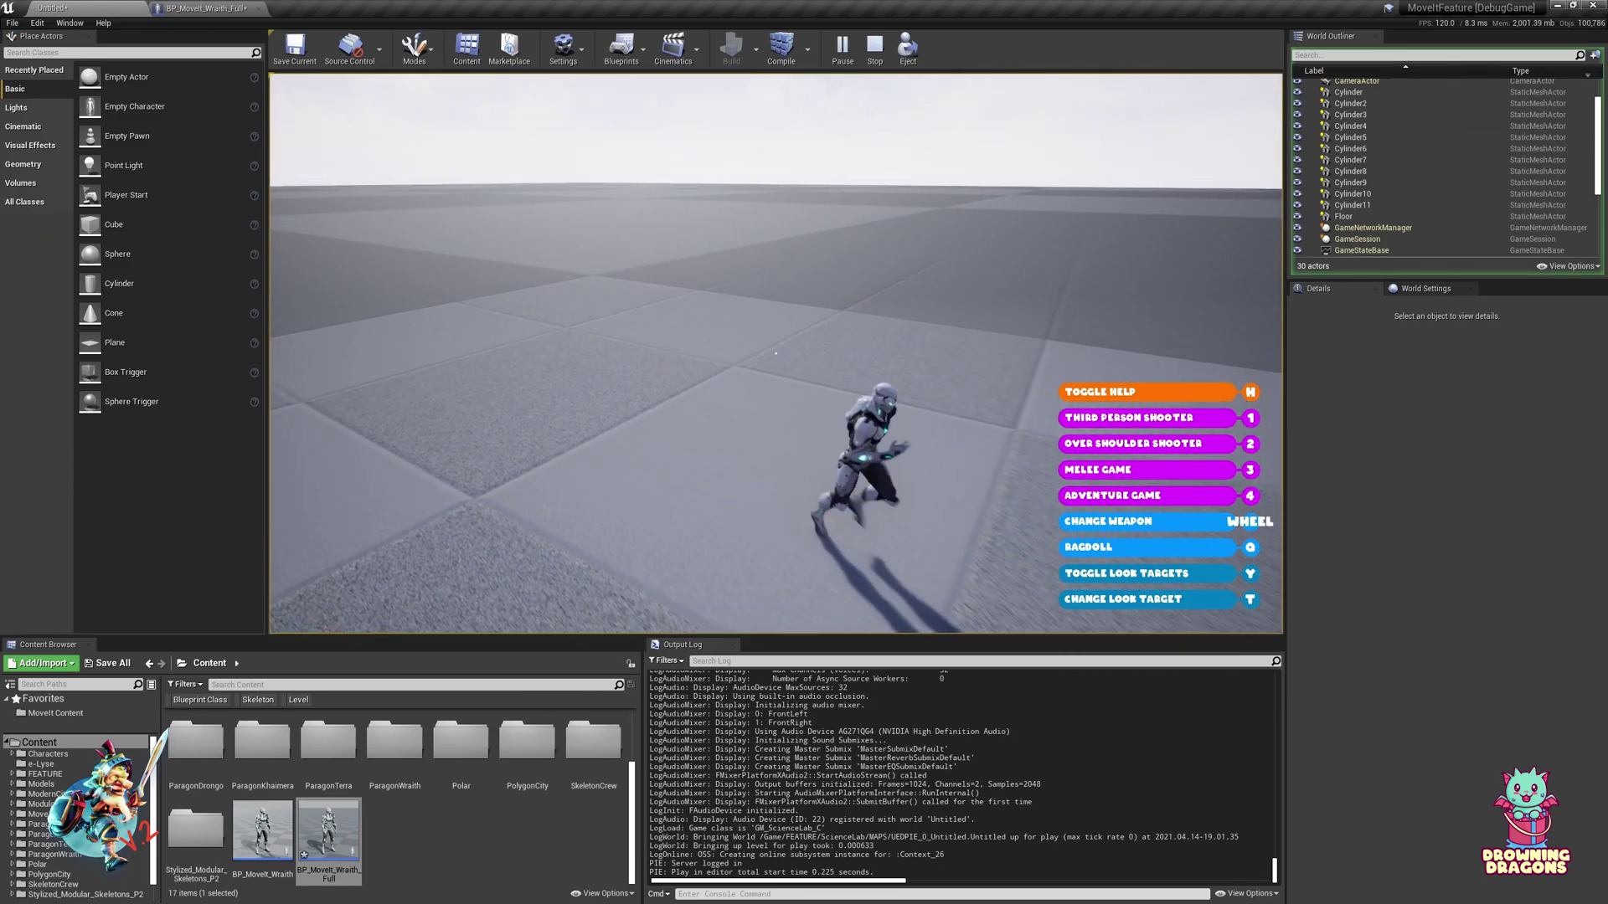
key(a)
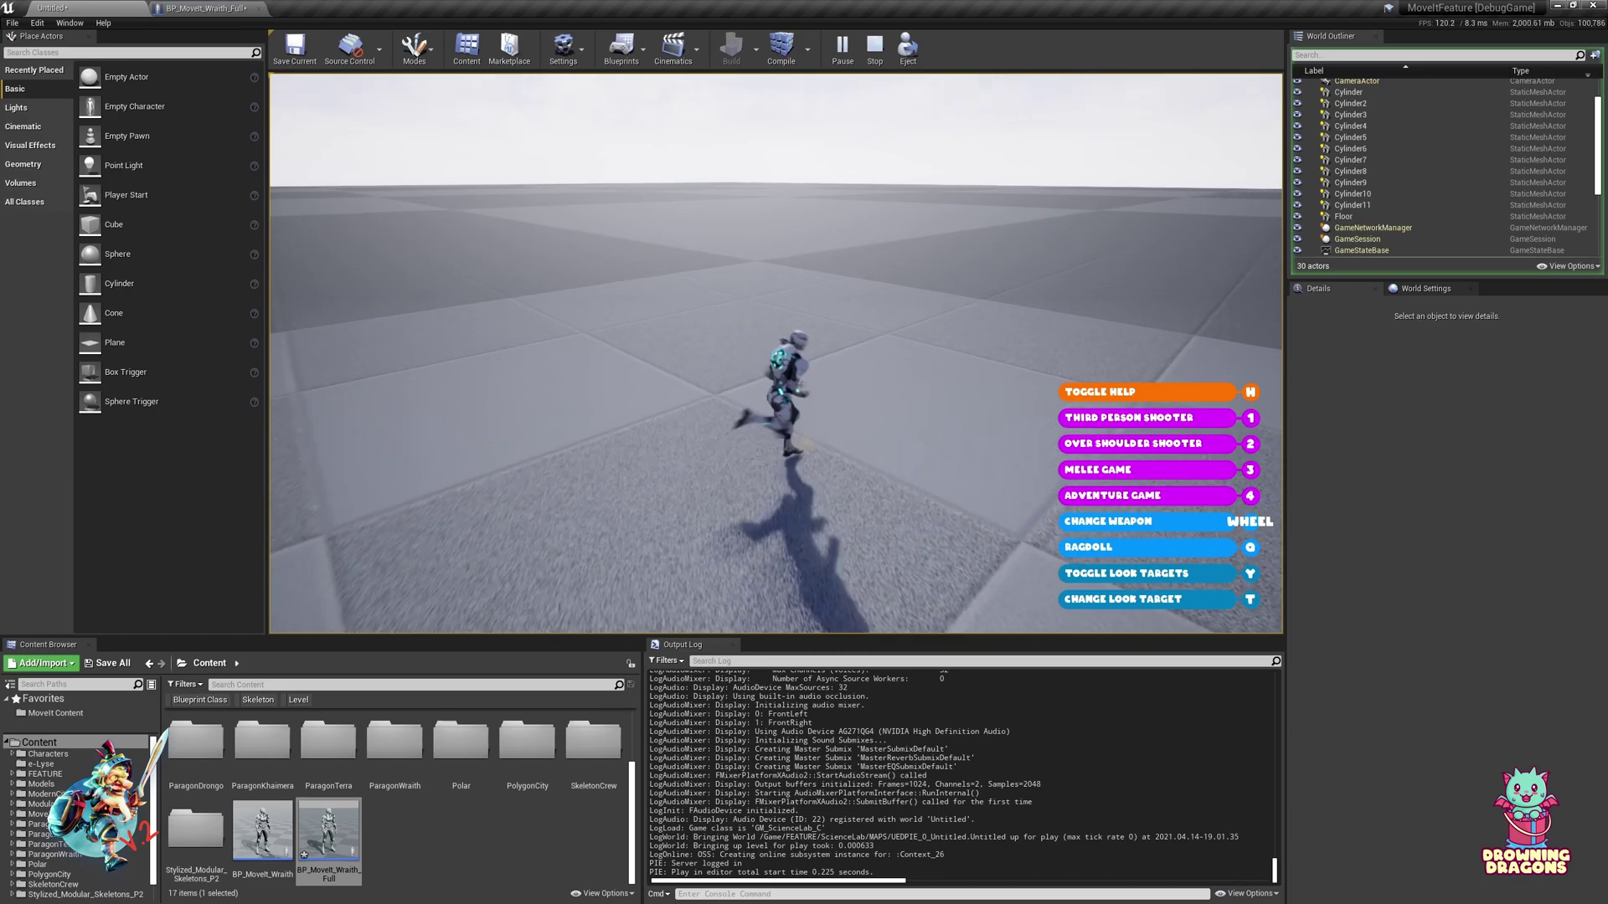
key(Escape)
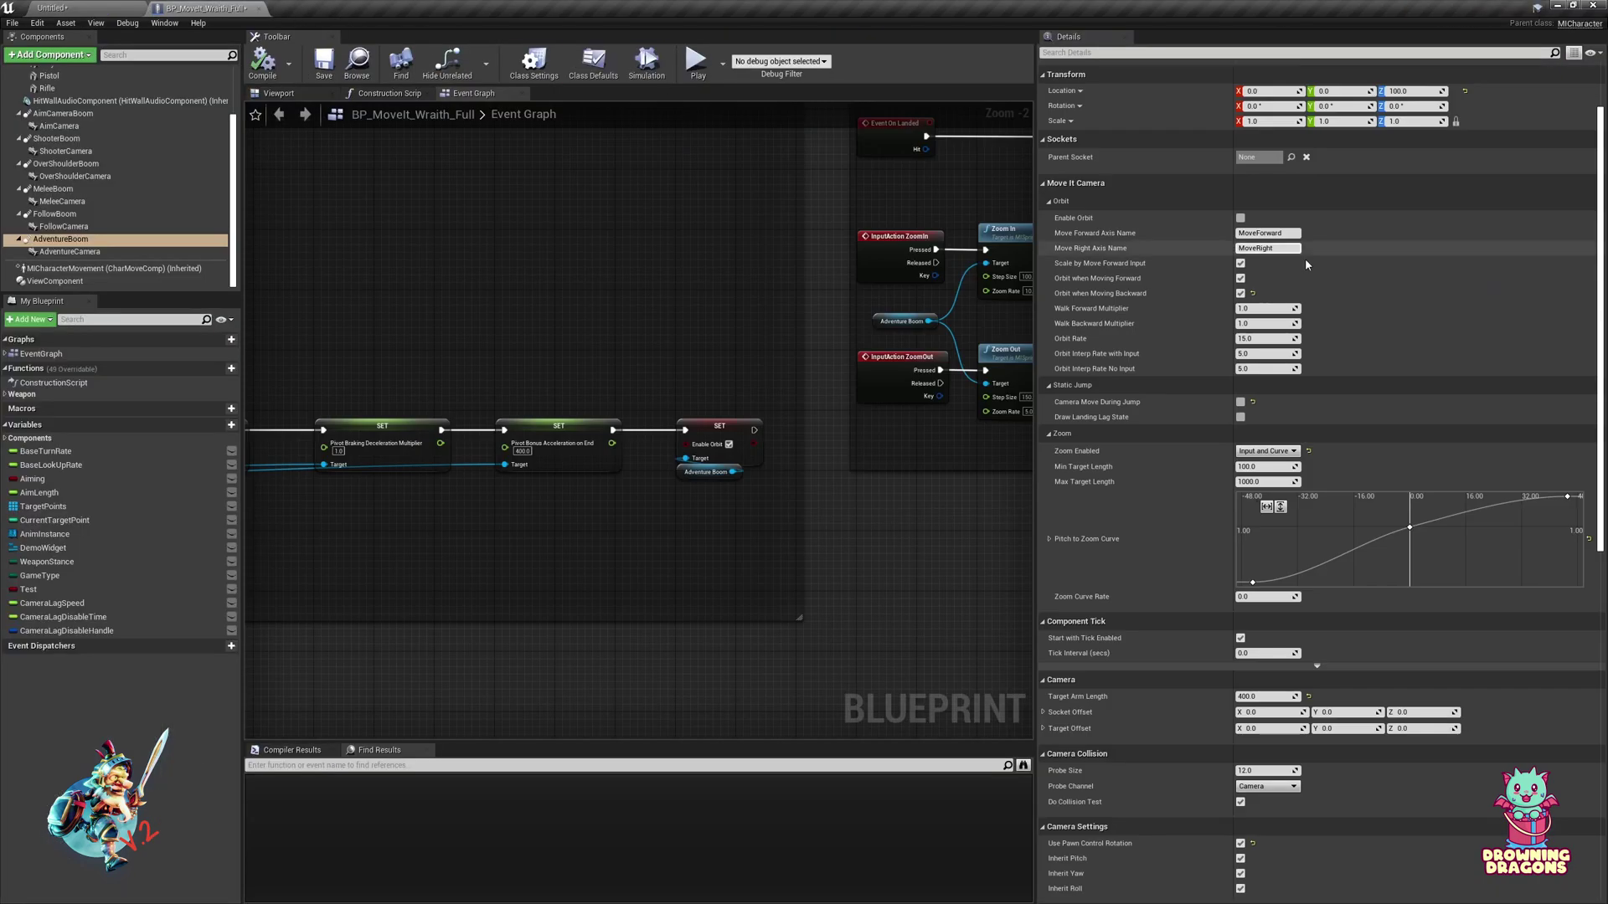
Disable Orbit when Moving Backward on AdventureBoom and open its Walk Forward Multiplier for editing.
click(1240, 293)
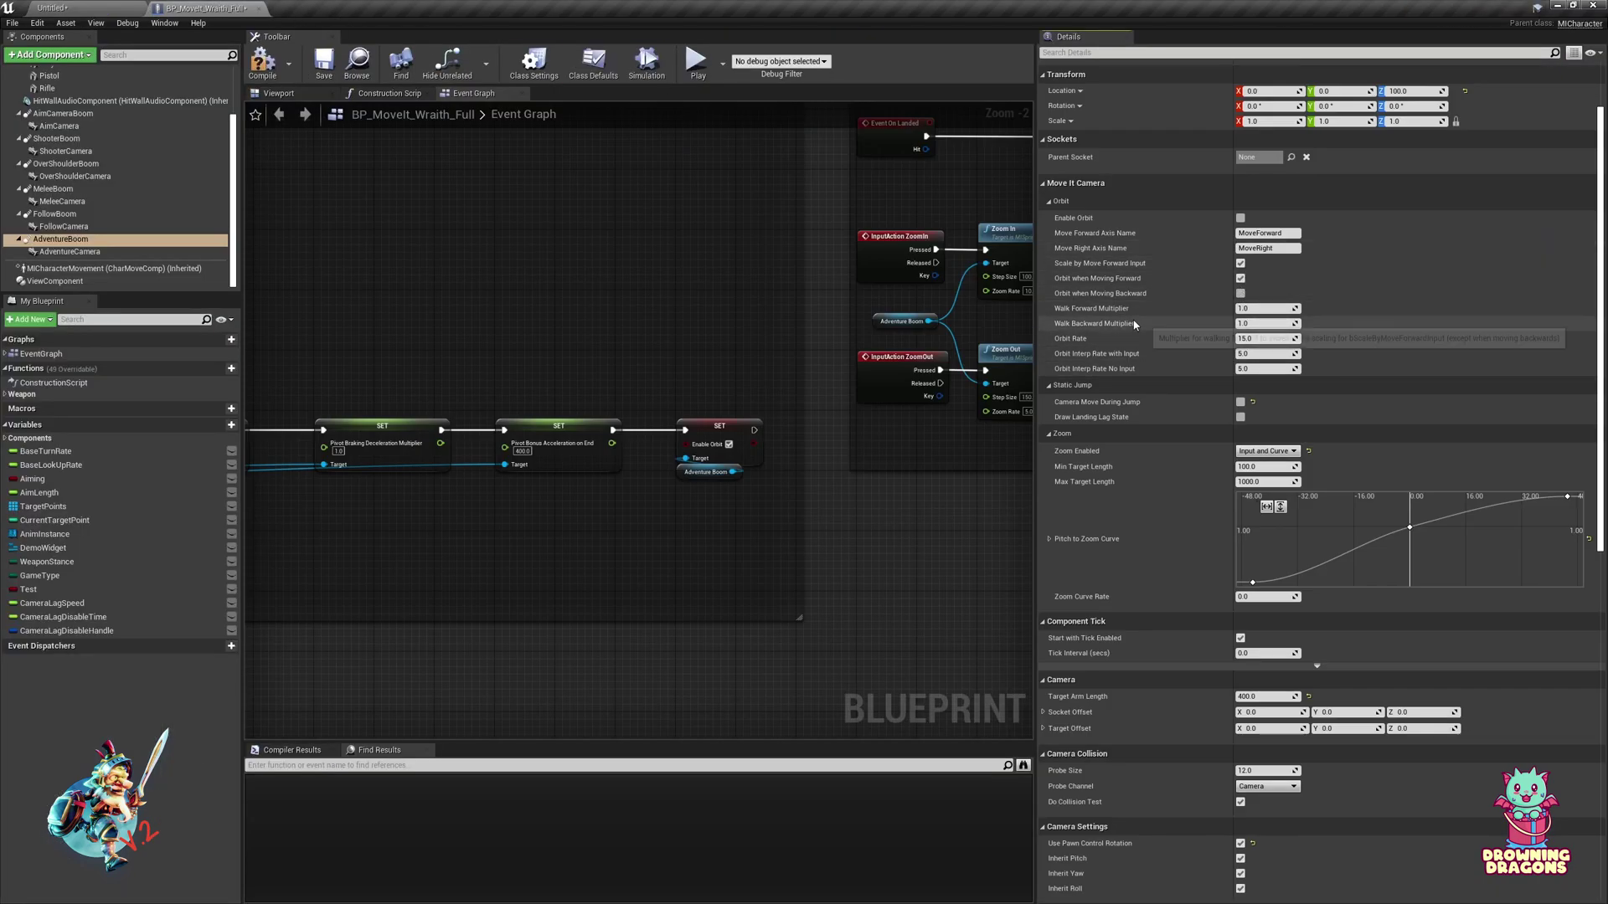
click(1262, 309)
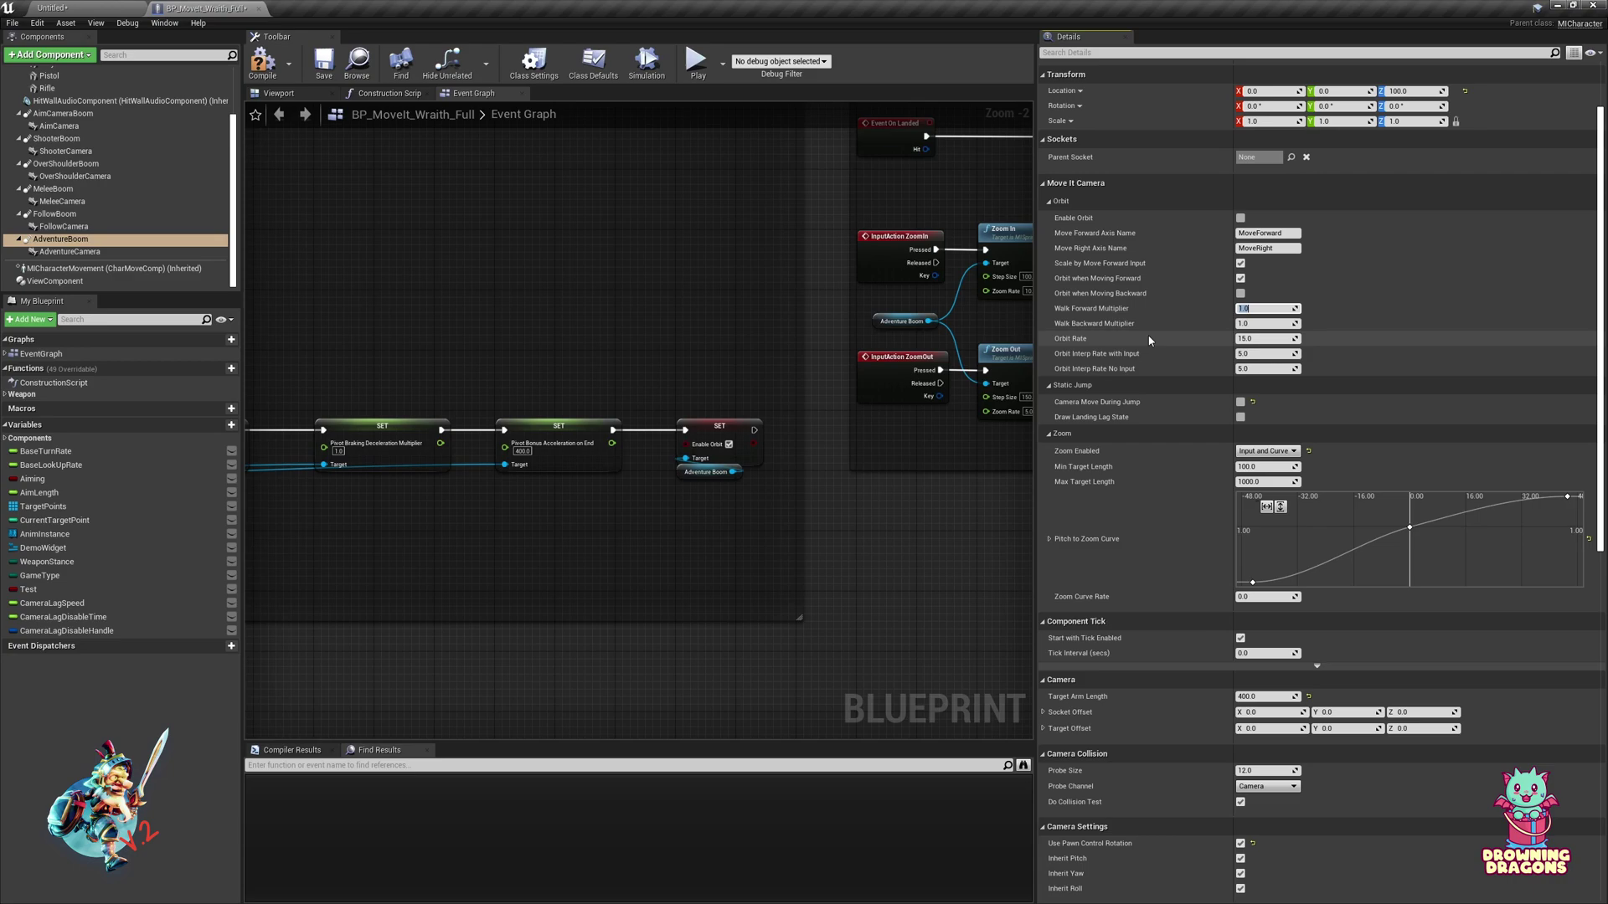
Play-test the level, running the character forward, right and left to judge the forward orbit multiplier, and end the session.
click(96, 7)
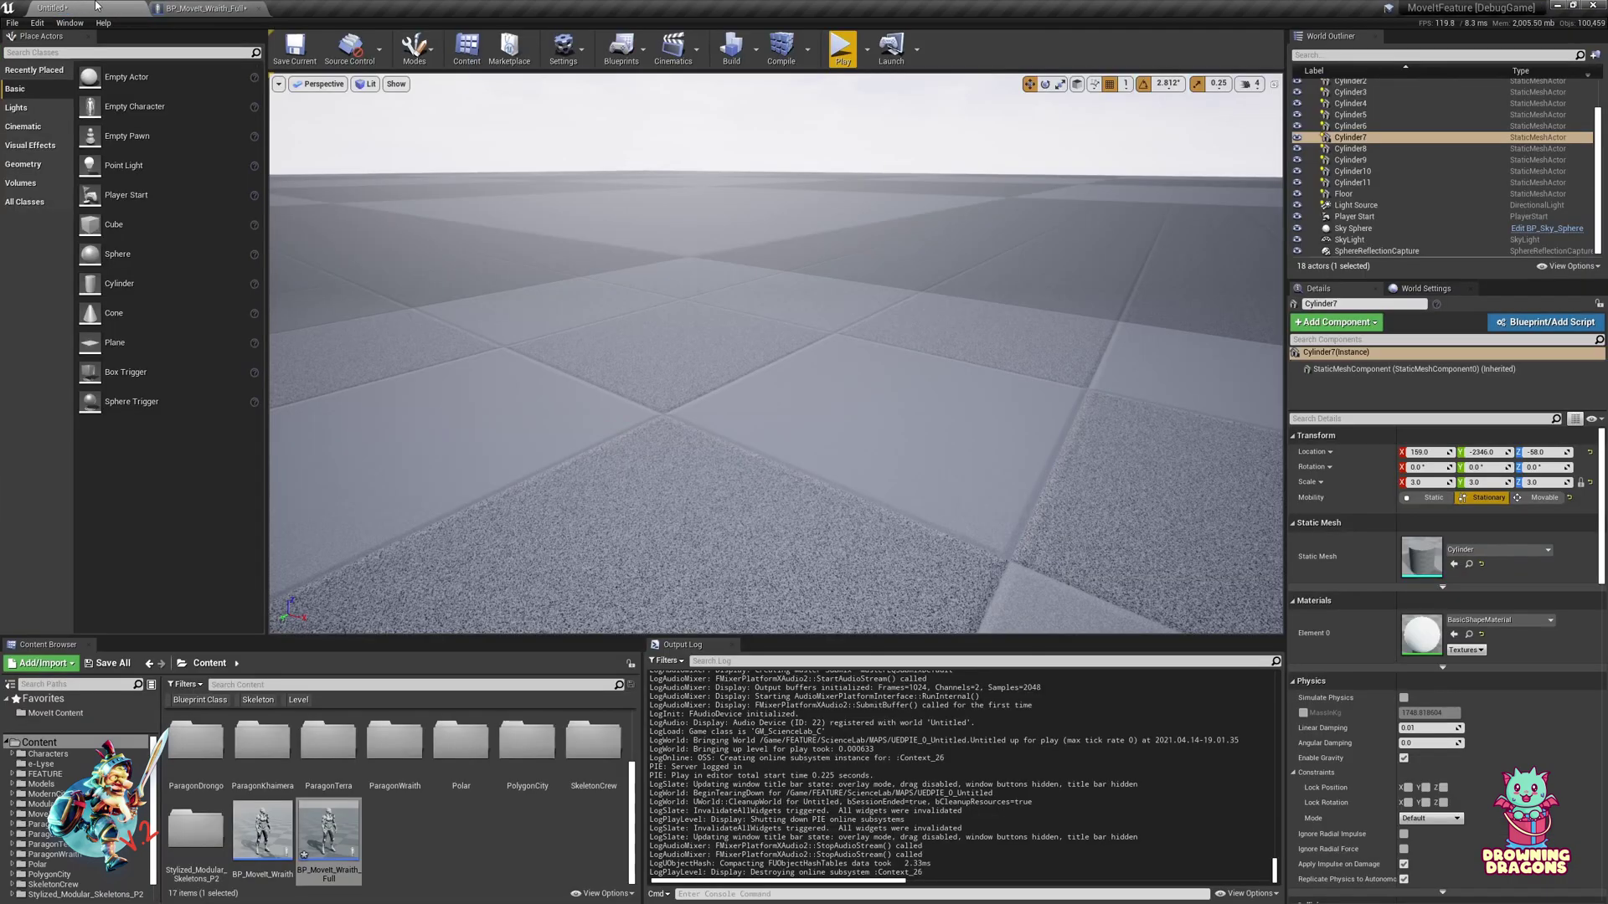
click(840, 49)
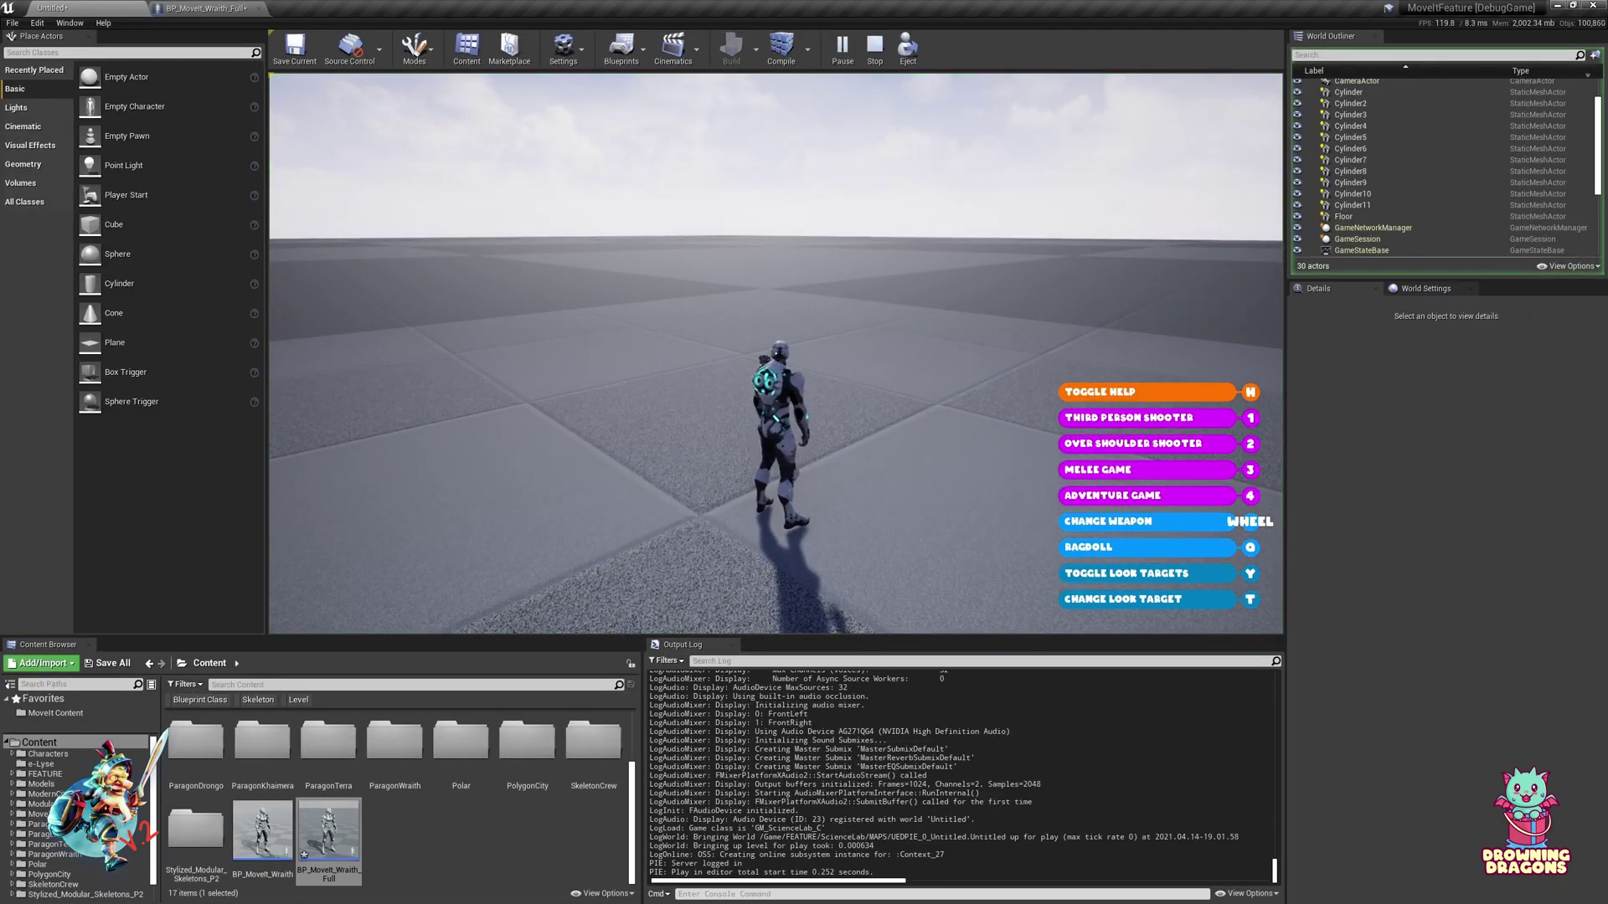
key(w)
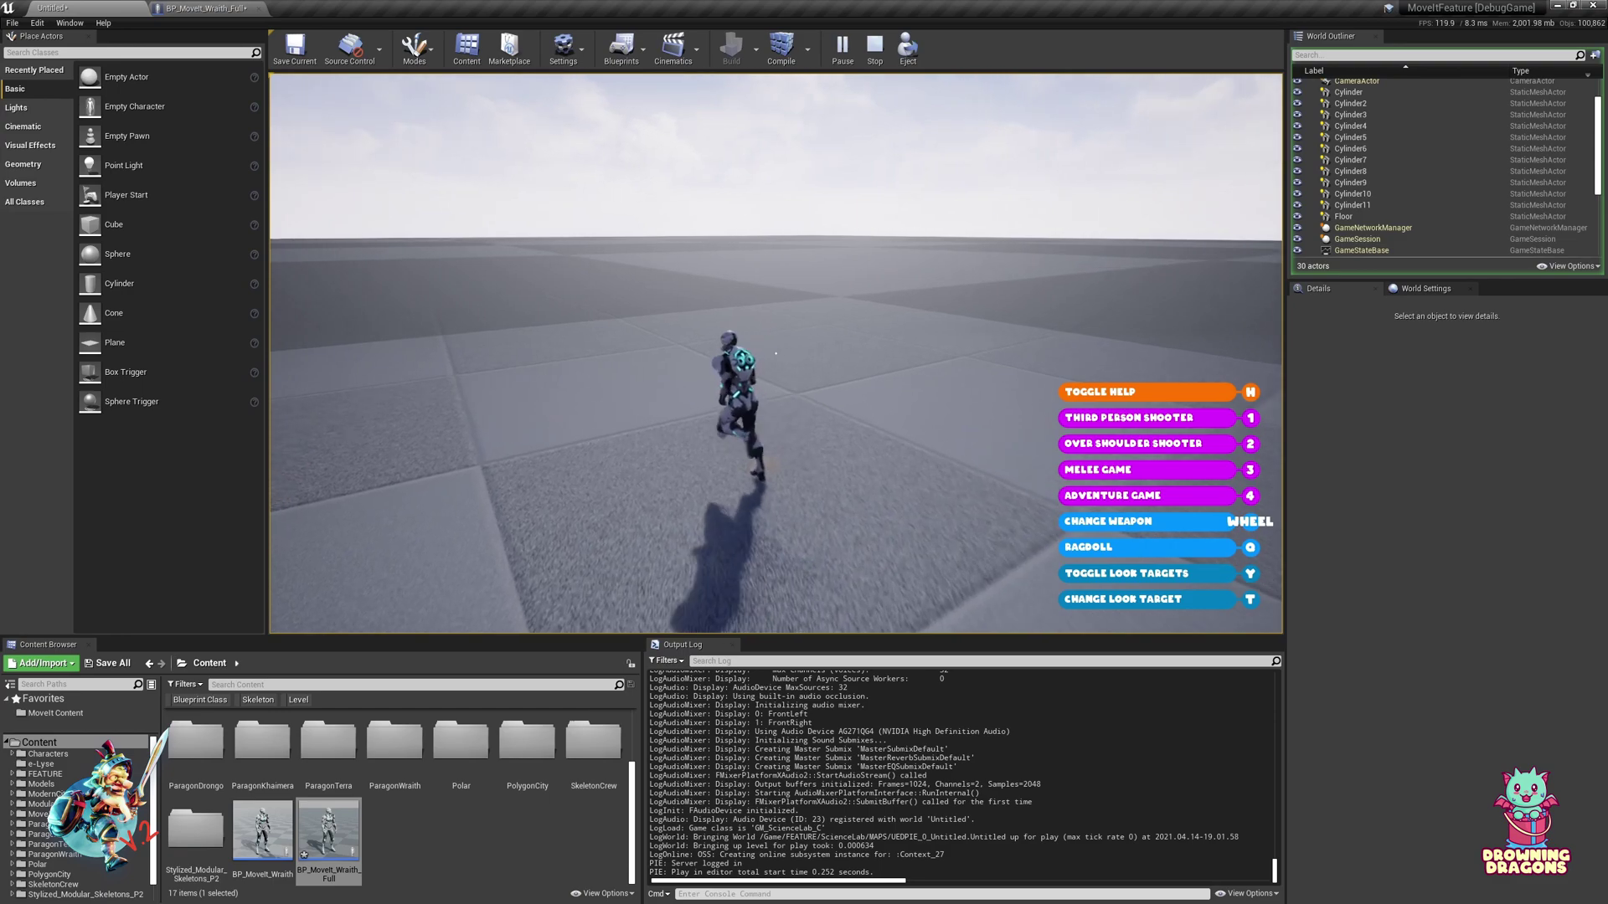
key(d)
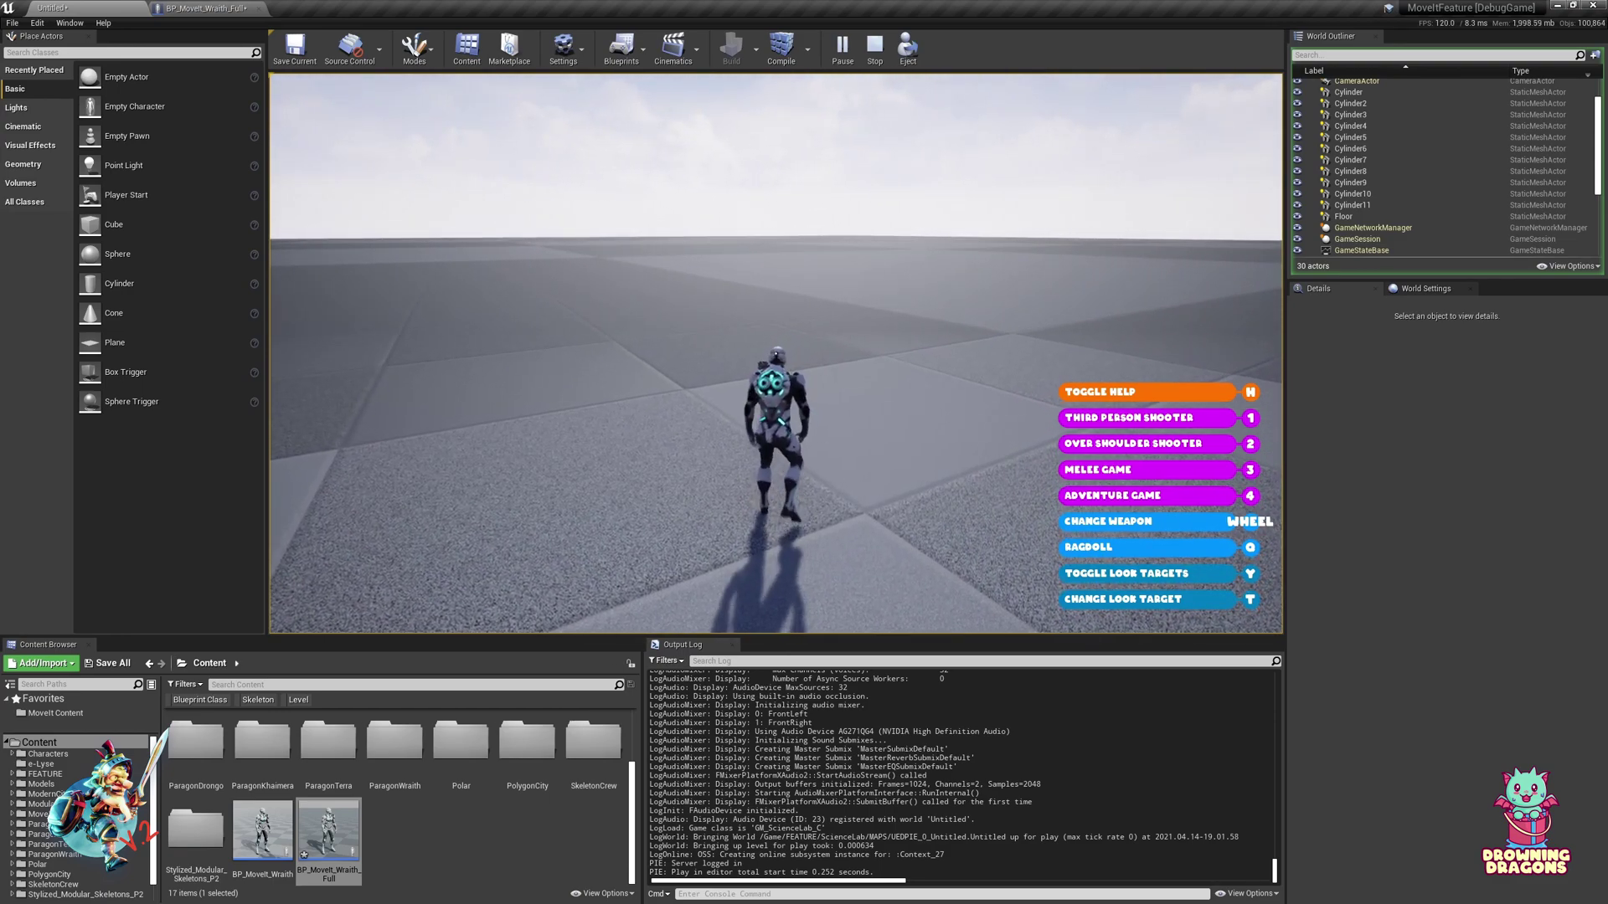
key(w)
key(a)
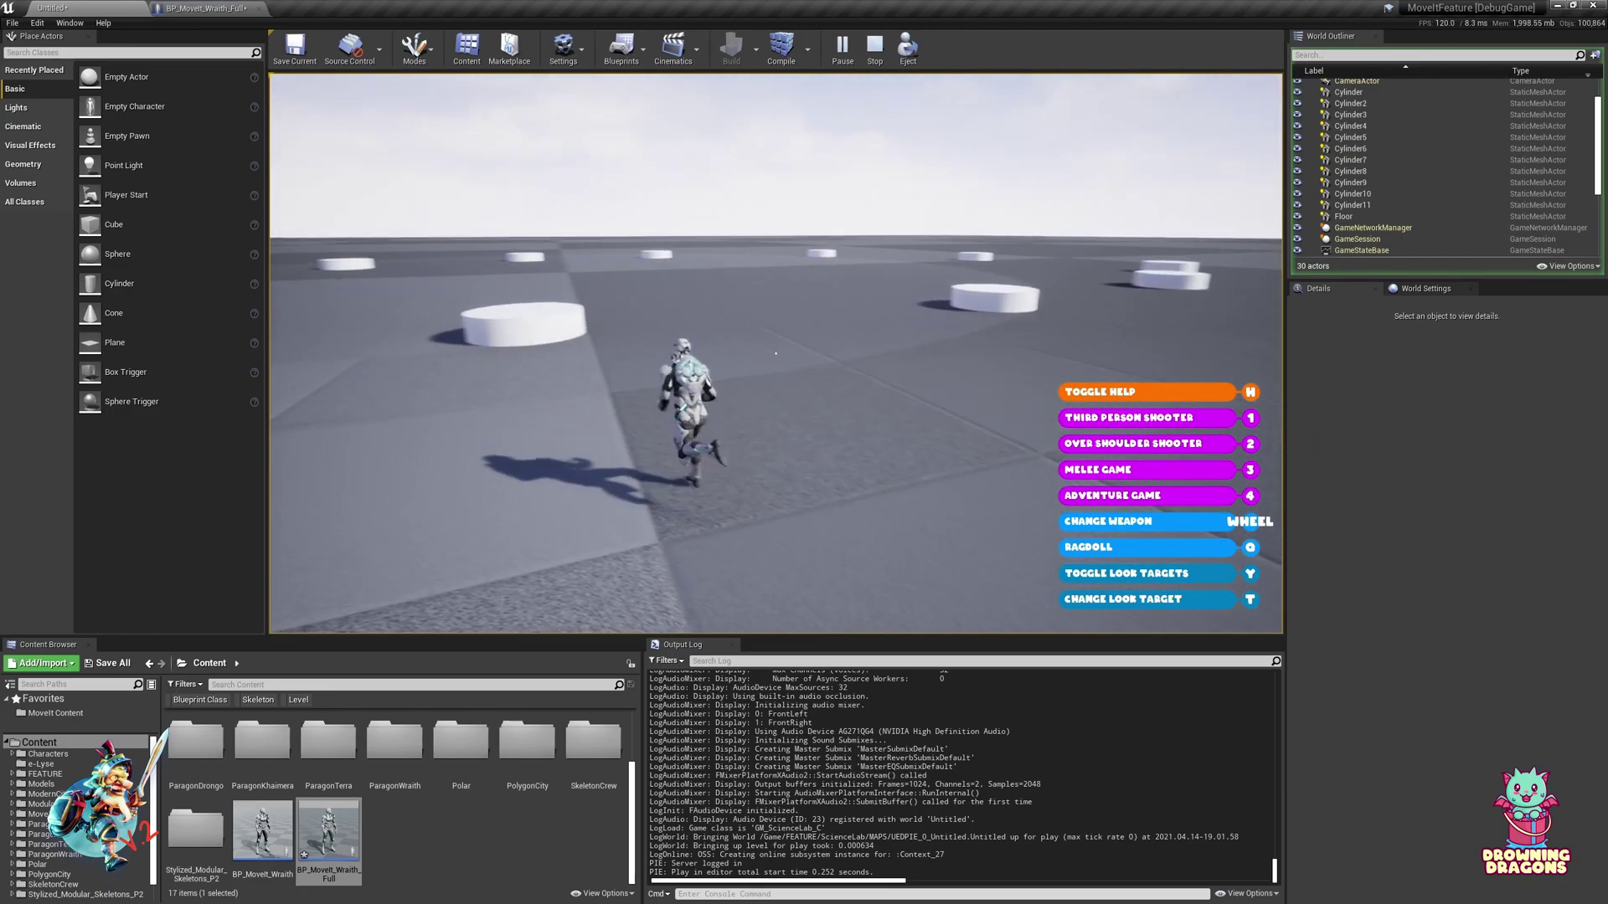
key(F8)
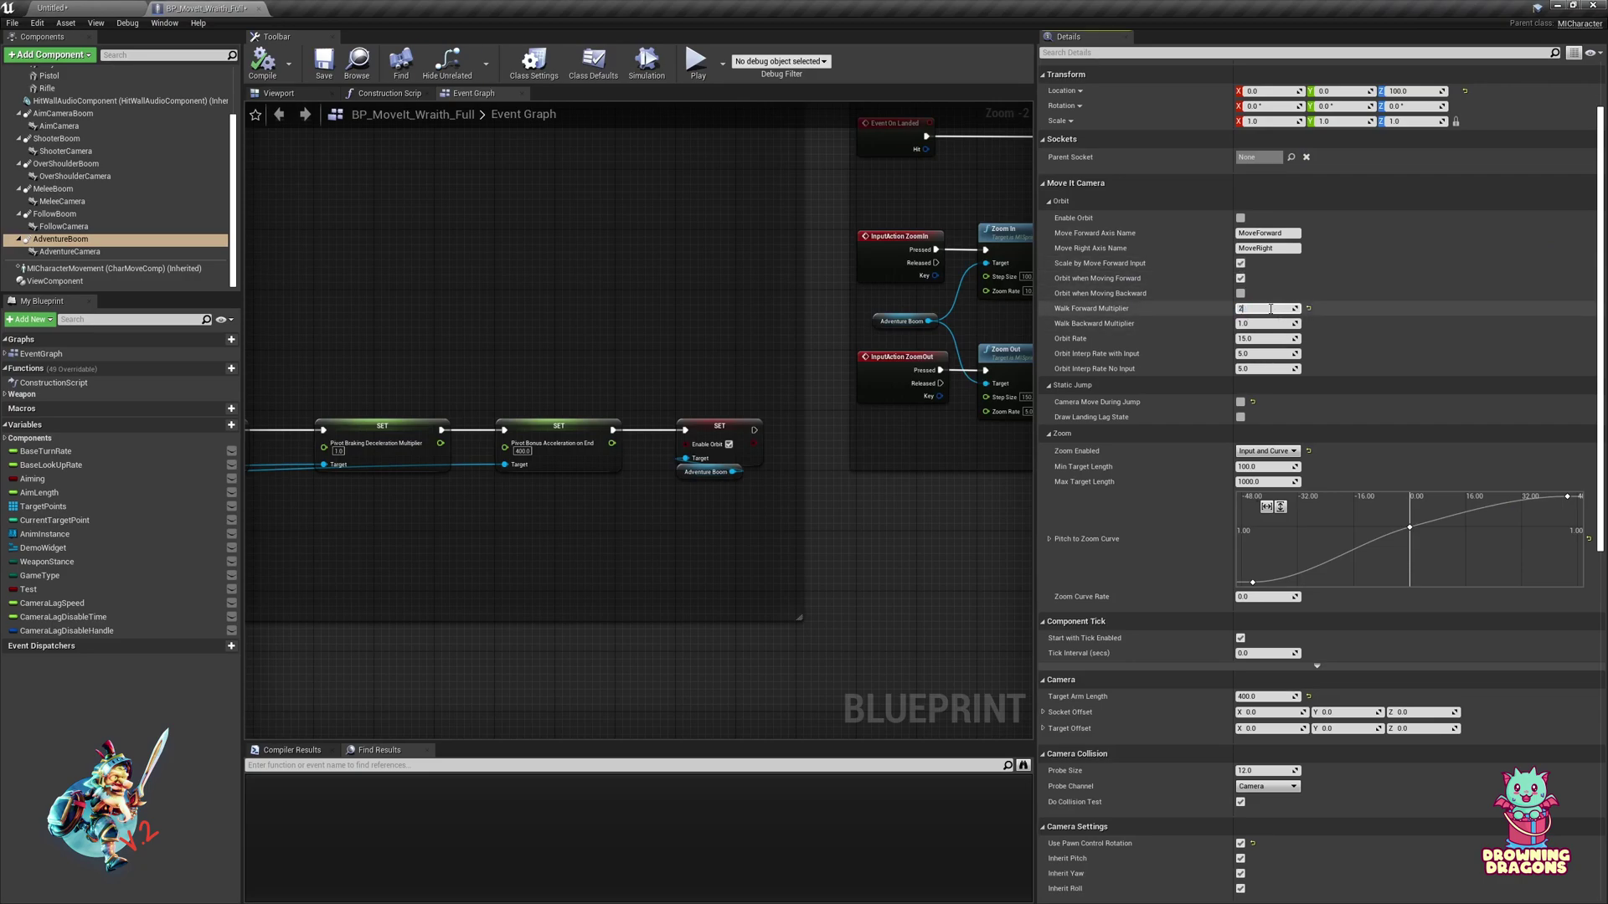
Apply a Walk Forward Multiplier of 2 and play-test the orbit while running forward and left.
click(100, 6)
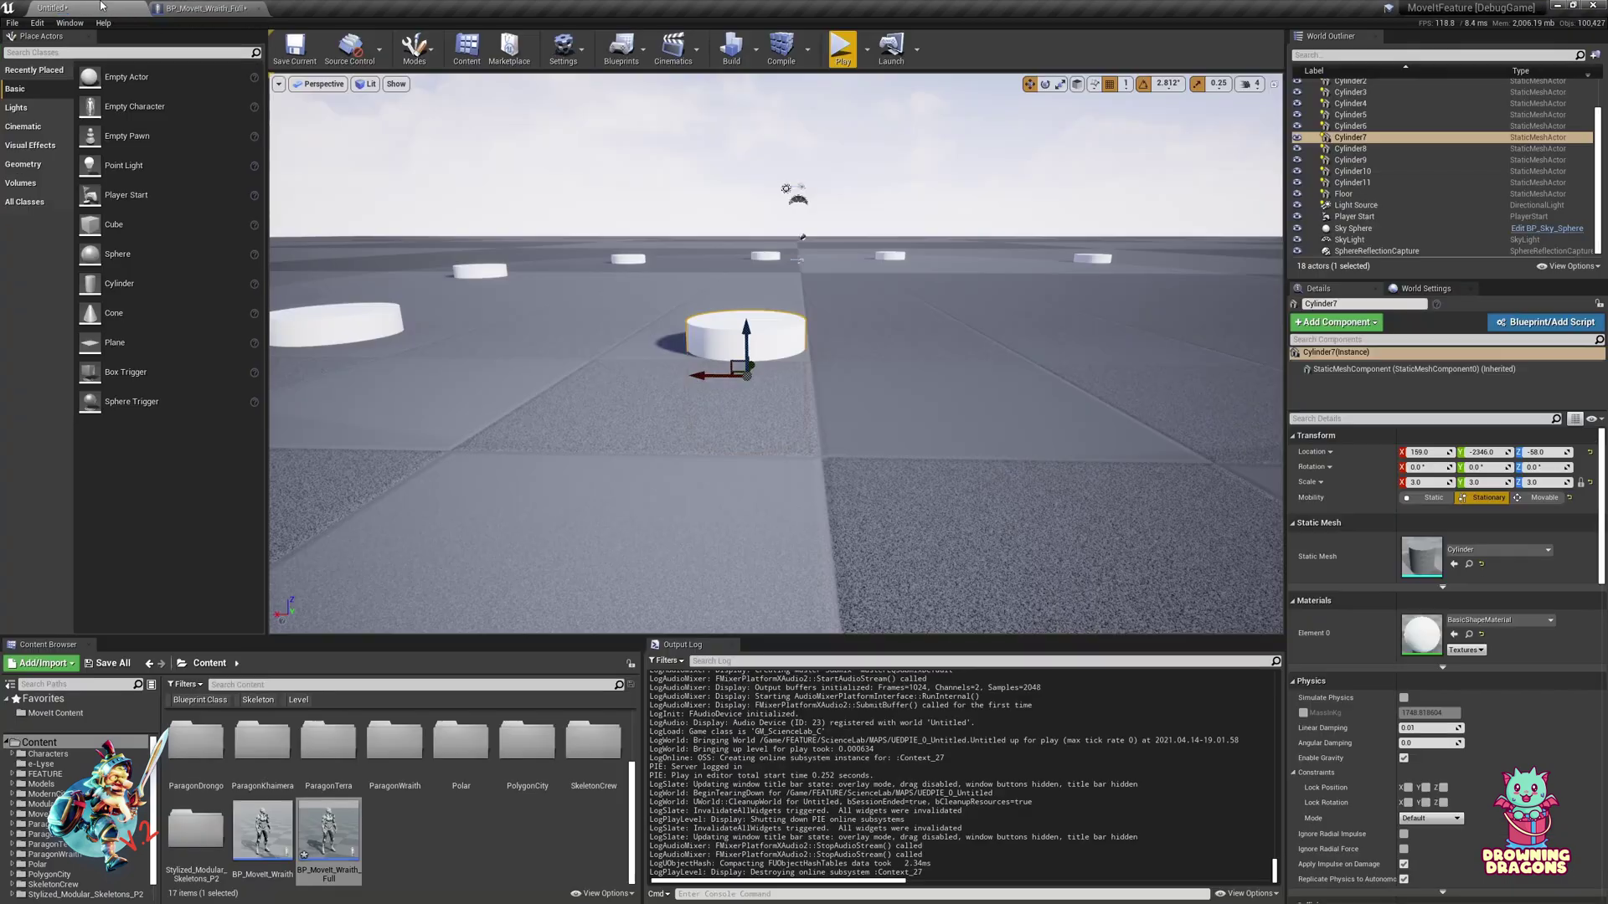
click(844, 48)
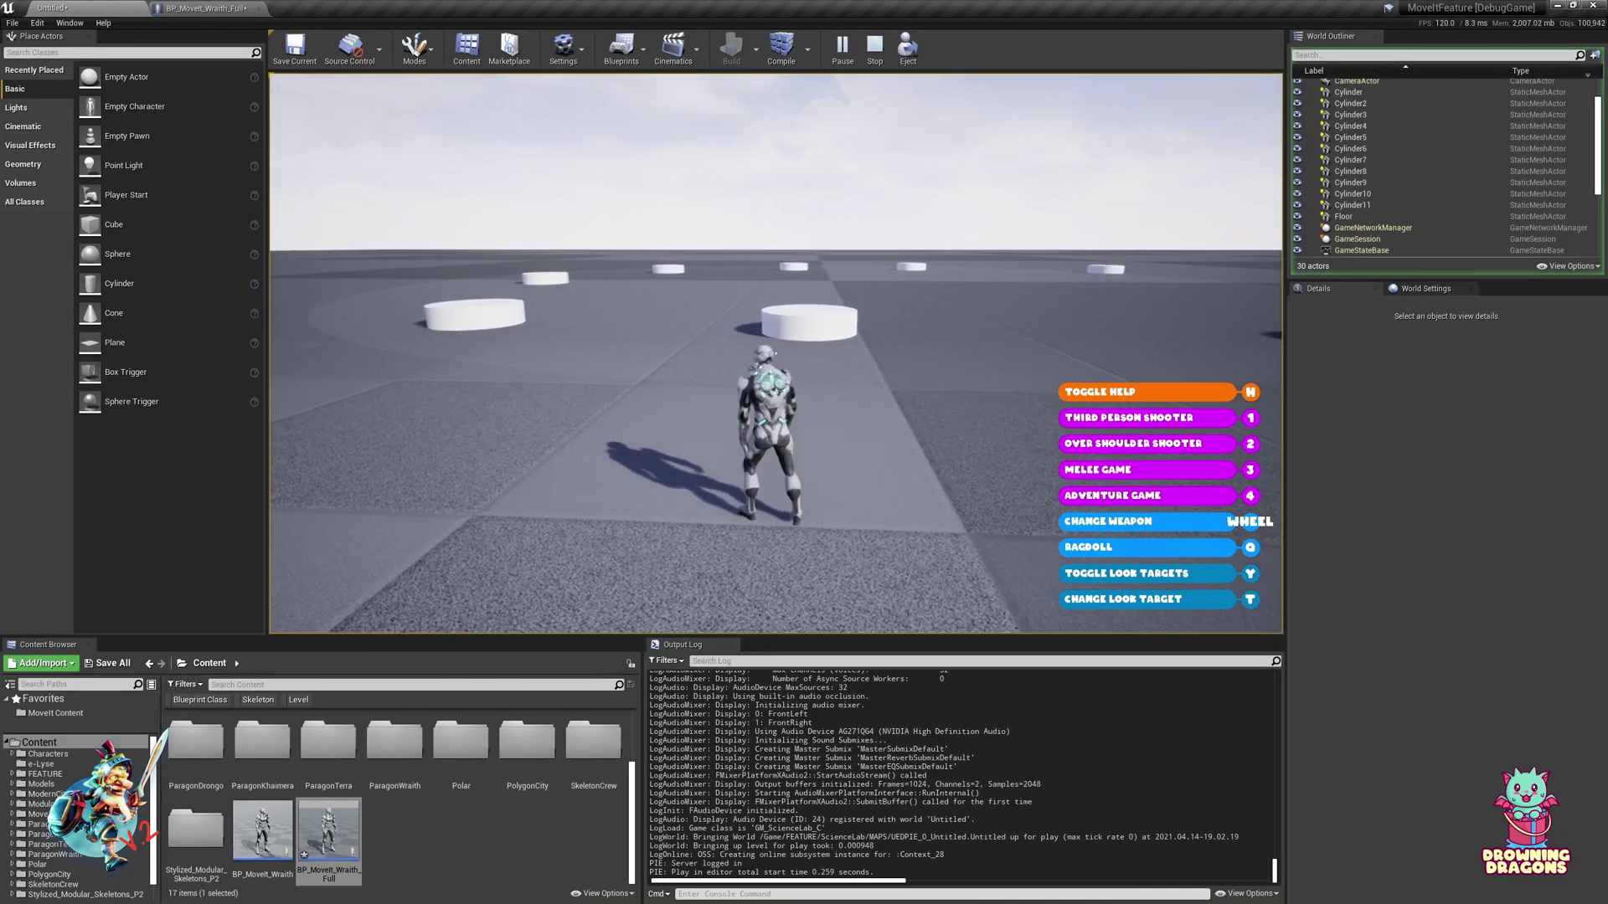
key(w)
key(a)
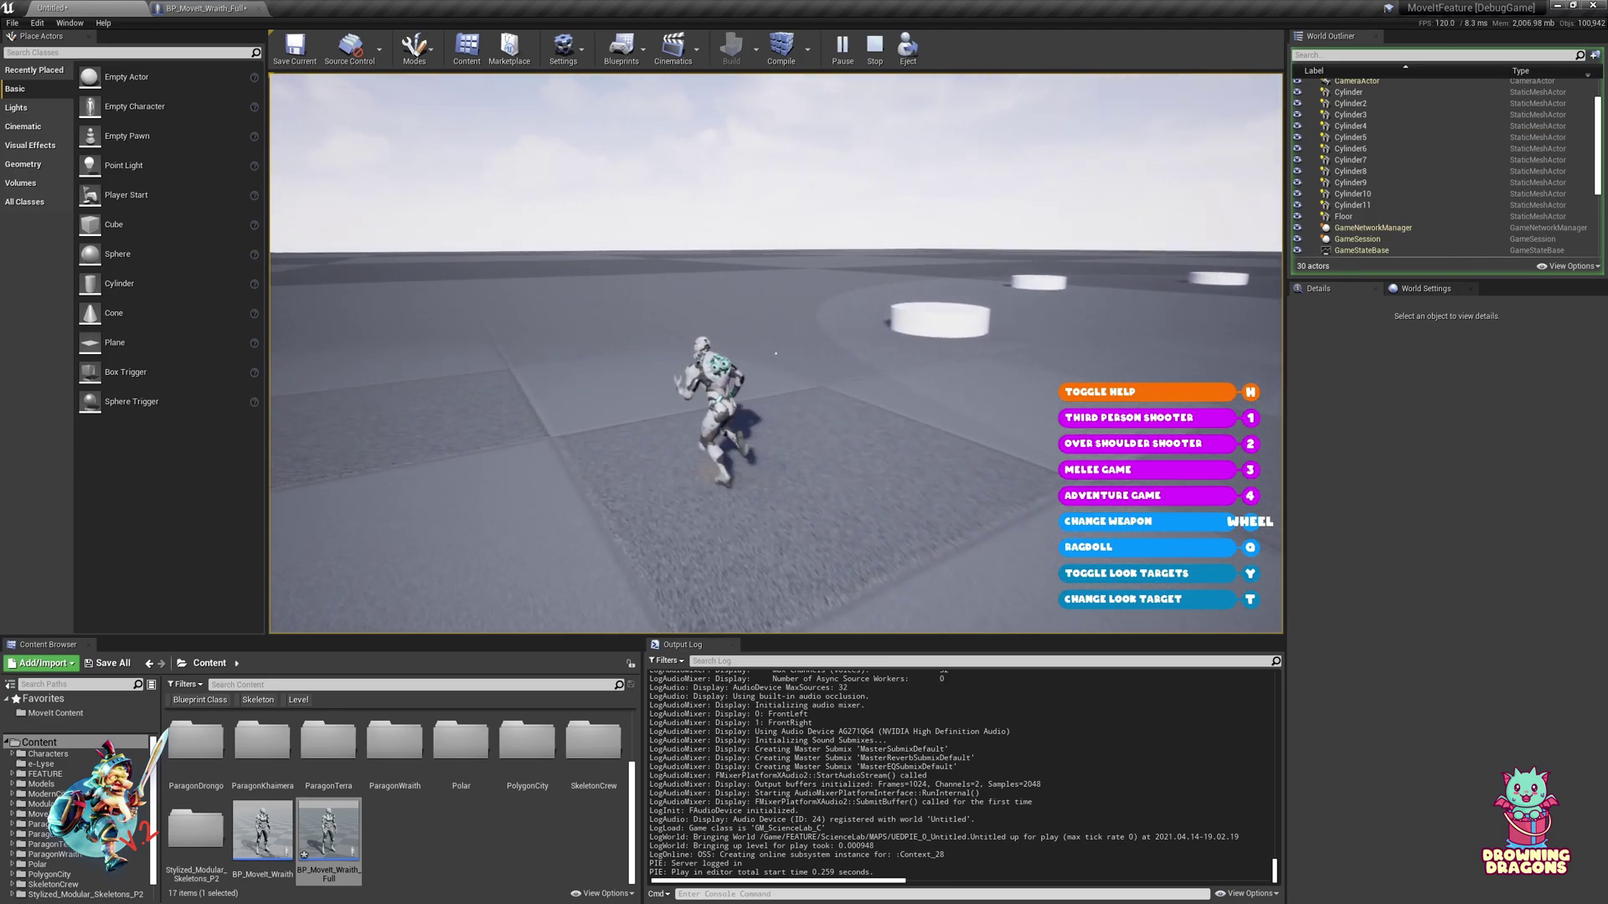
key(w)
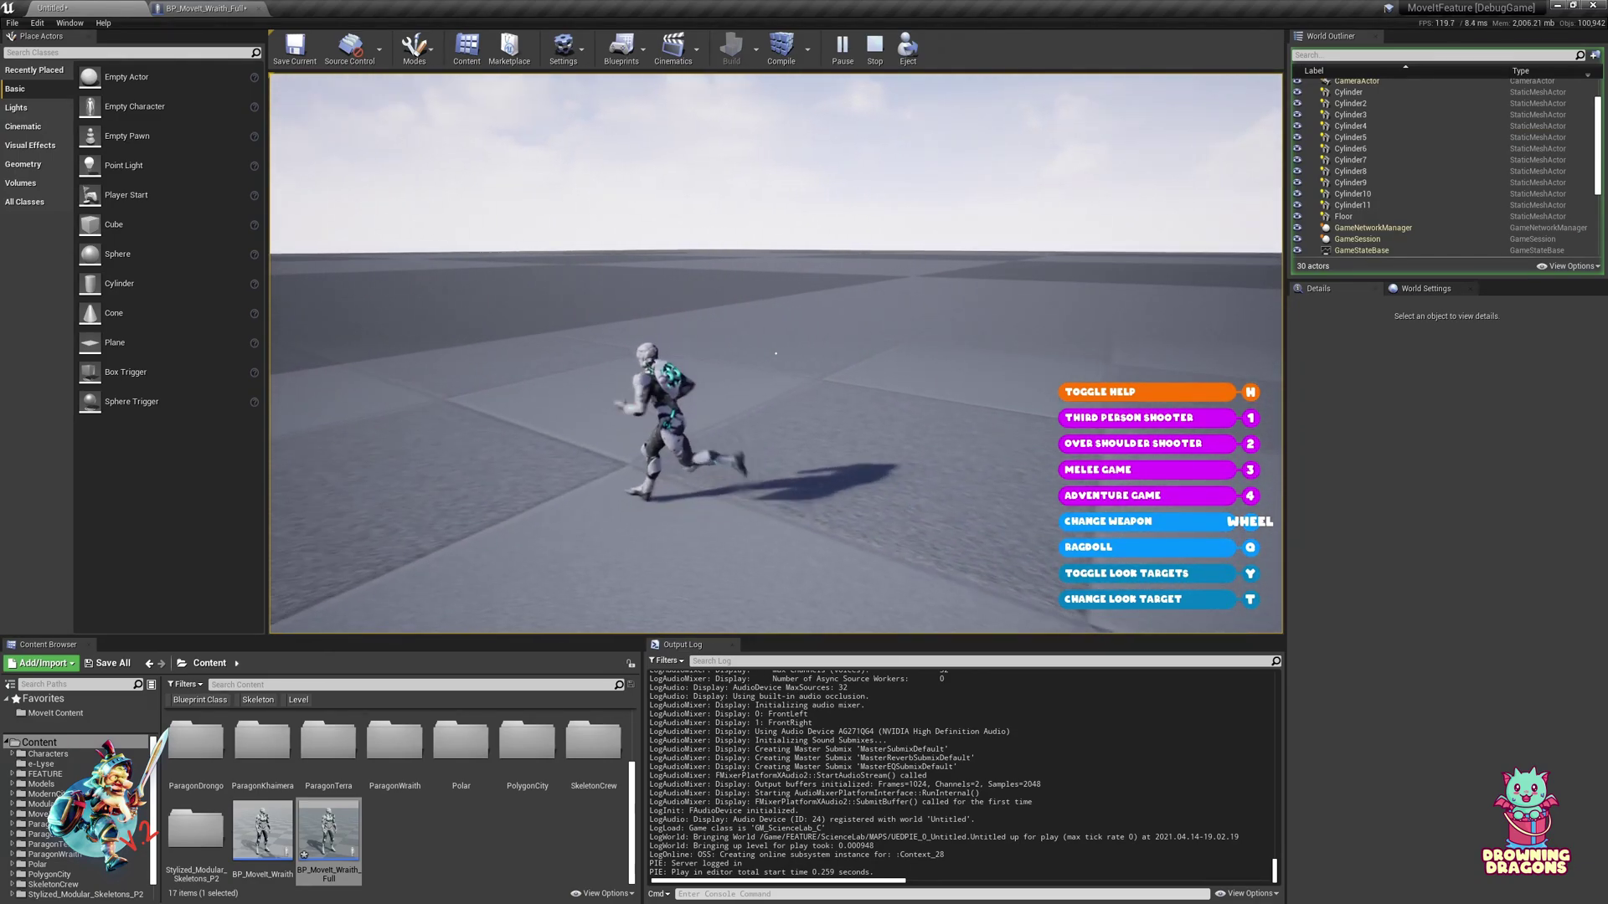
key(Escape)
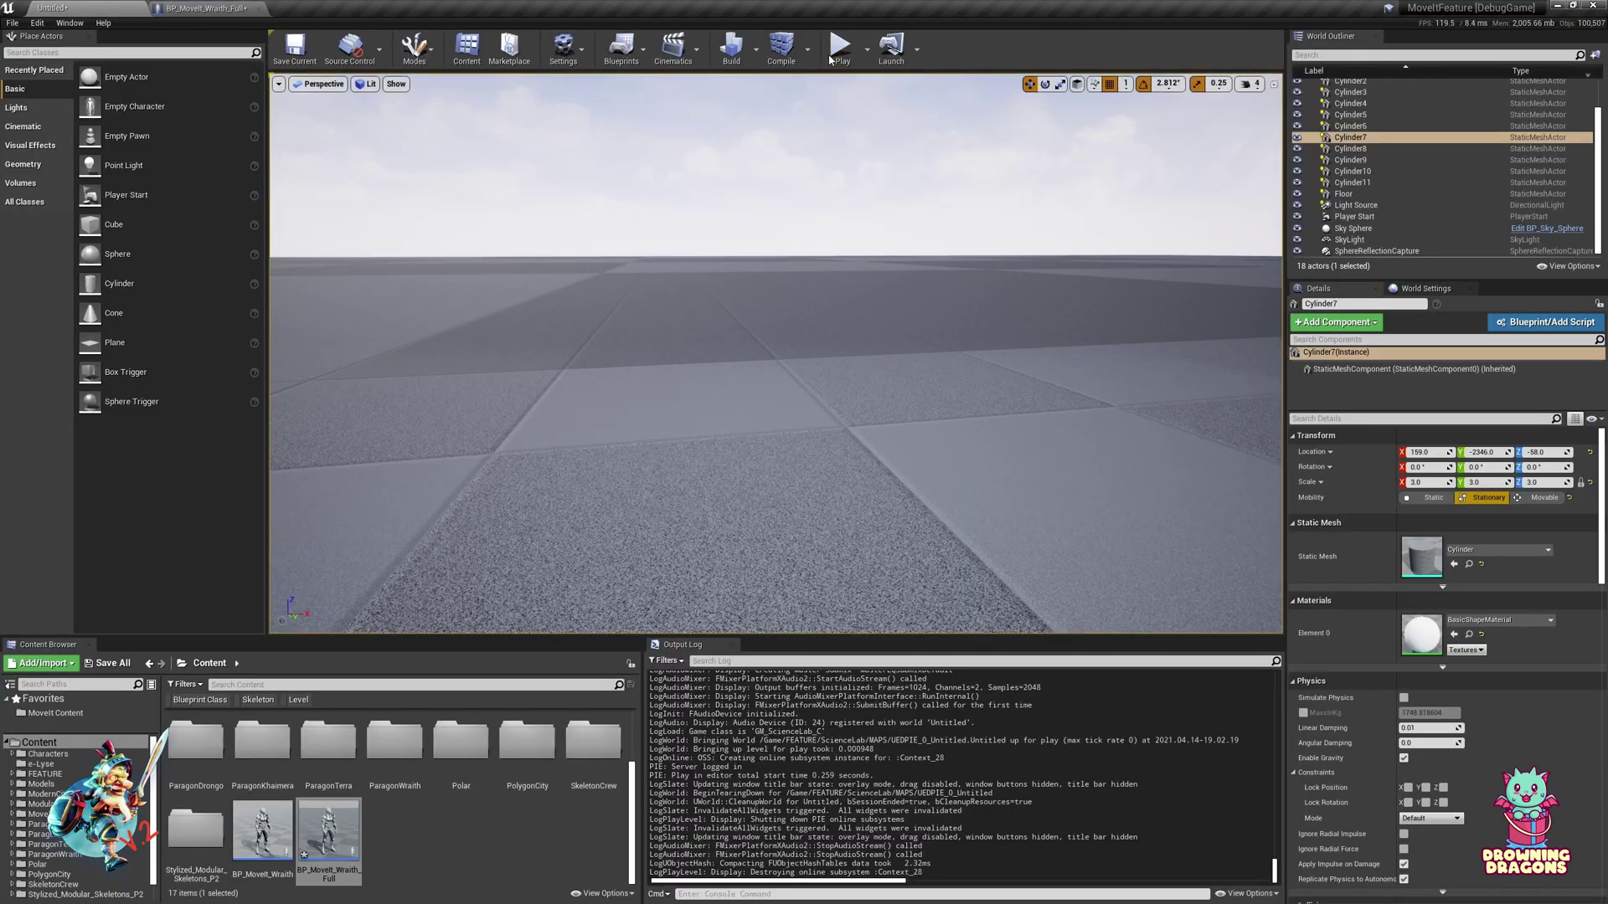
Play-test the level with the current forward orbit multiplier, running the character left, forward, right and backward, and end the session.
click(844, 59)
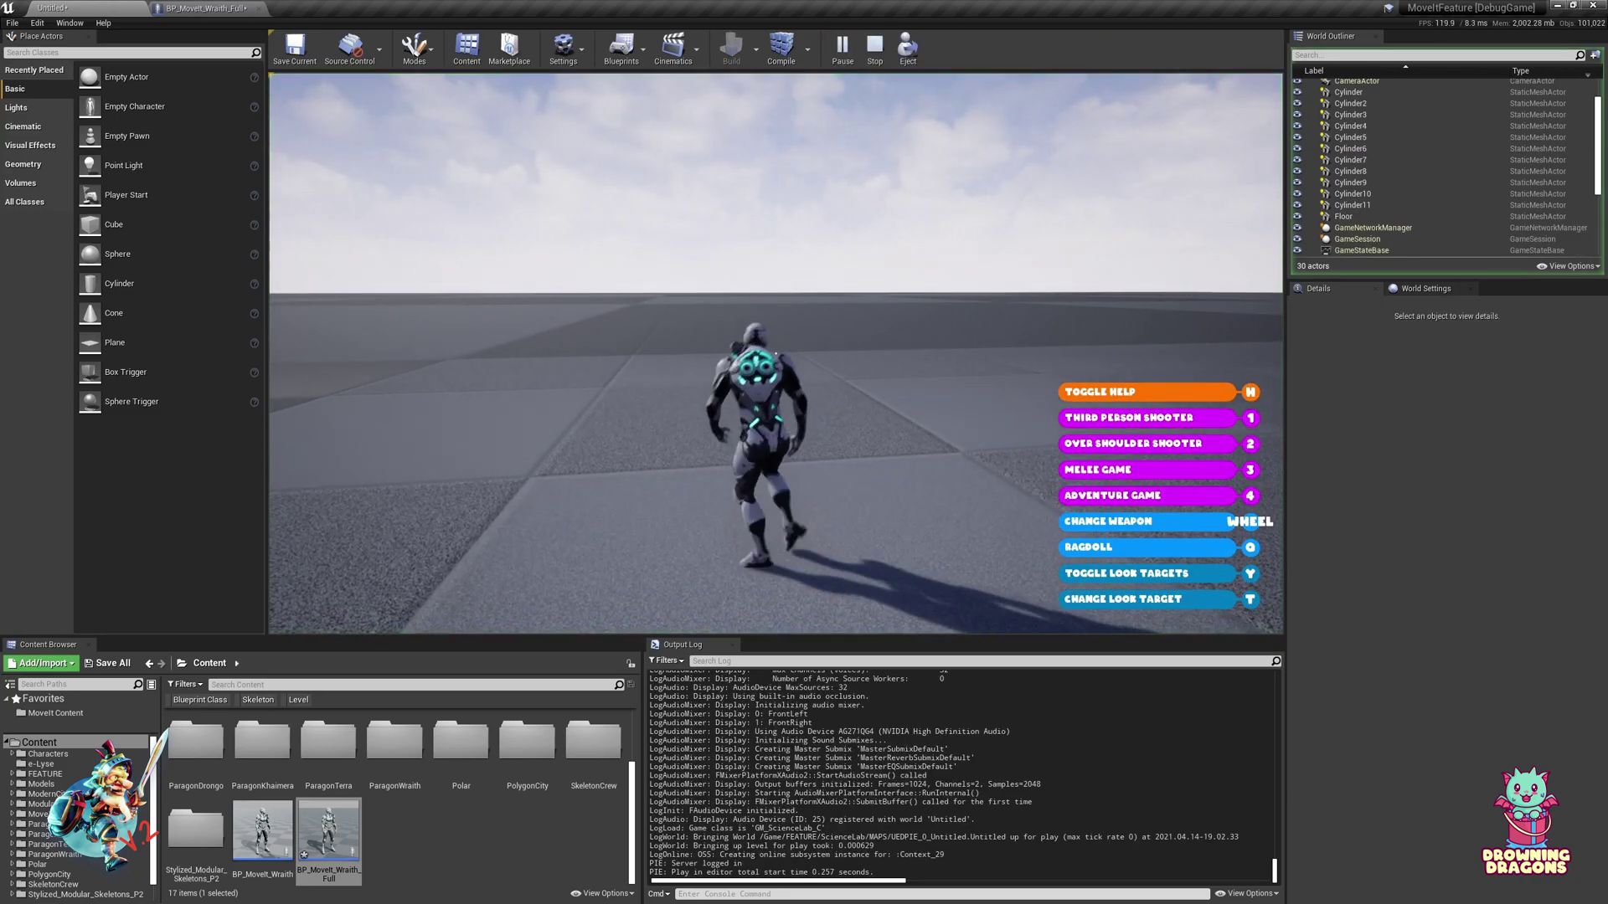
key(a)
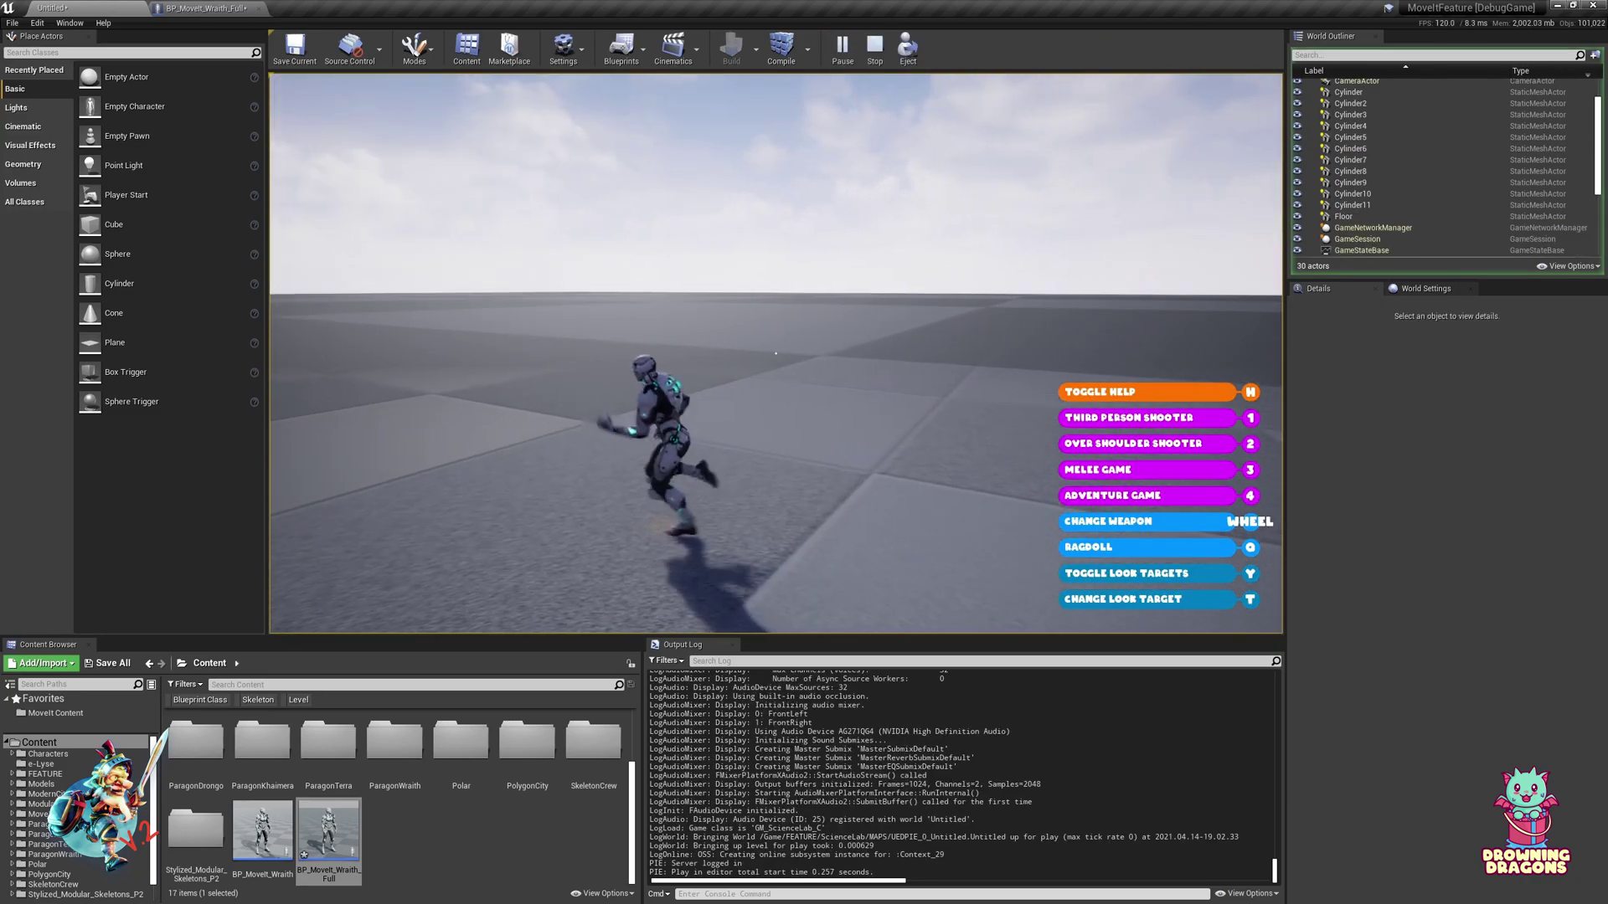
key(w)
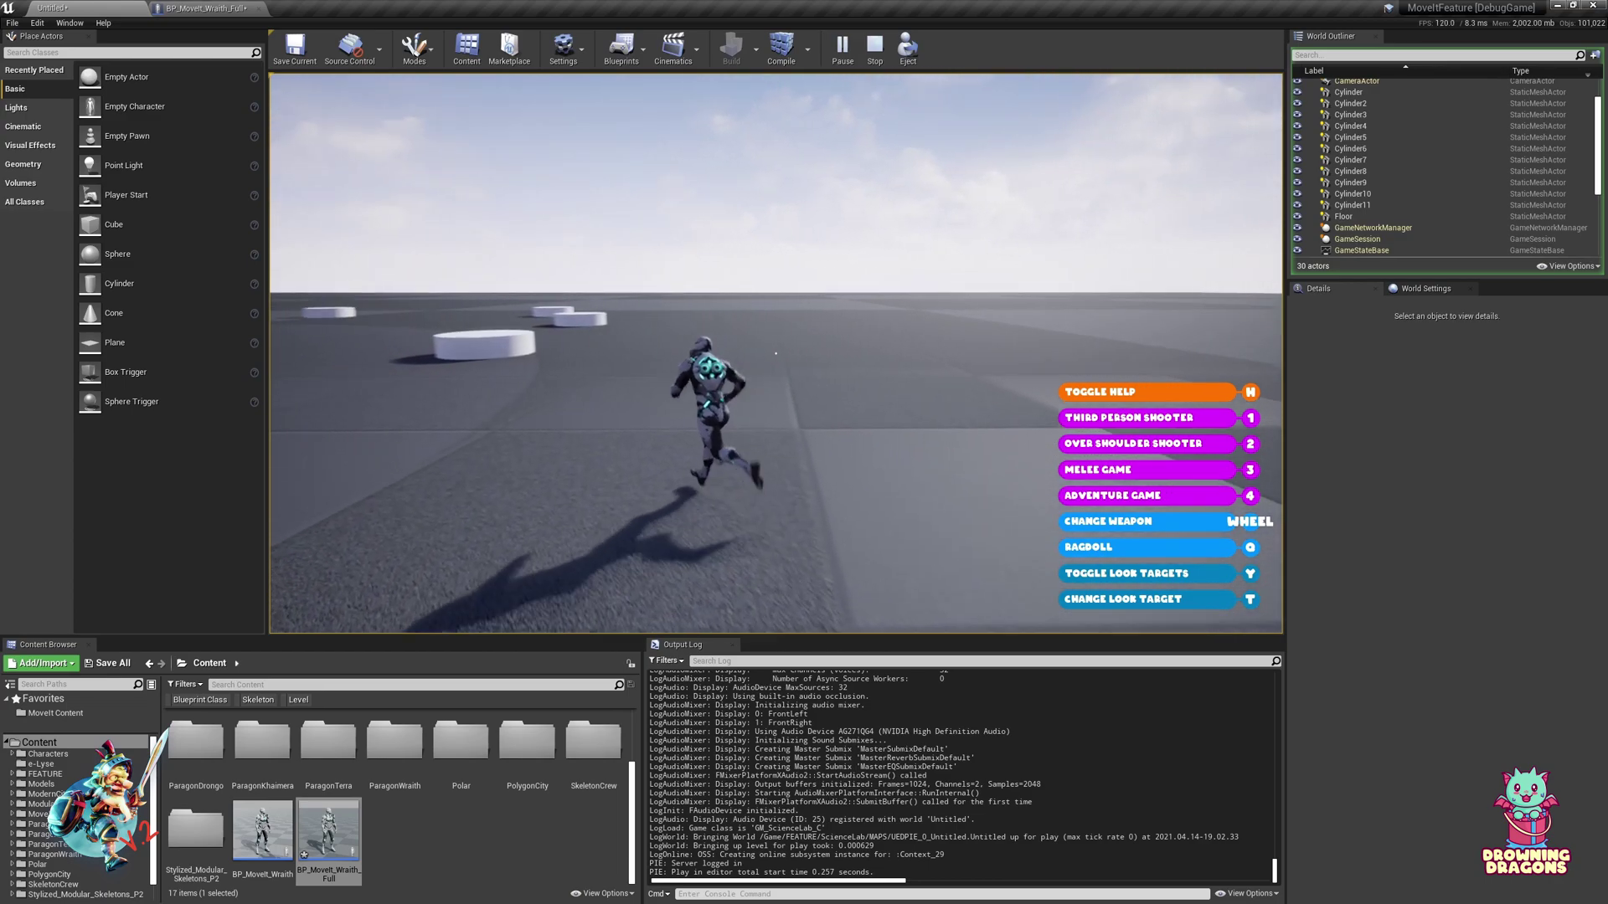
key(w)
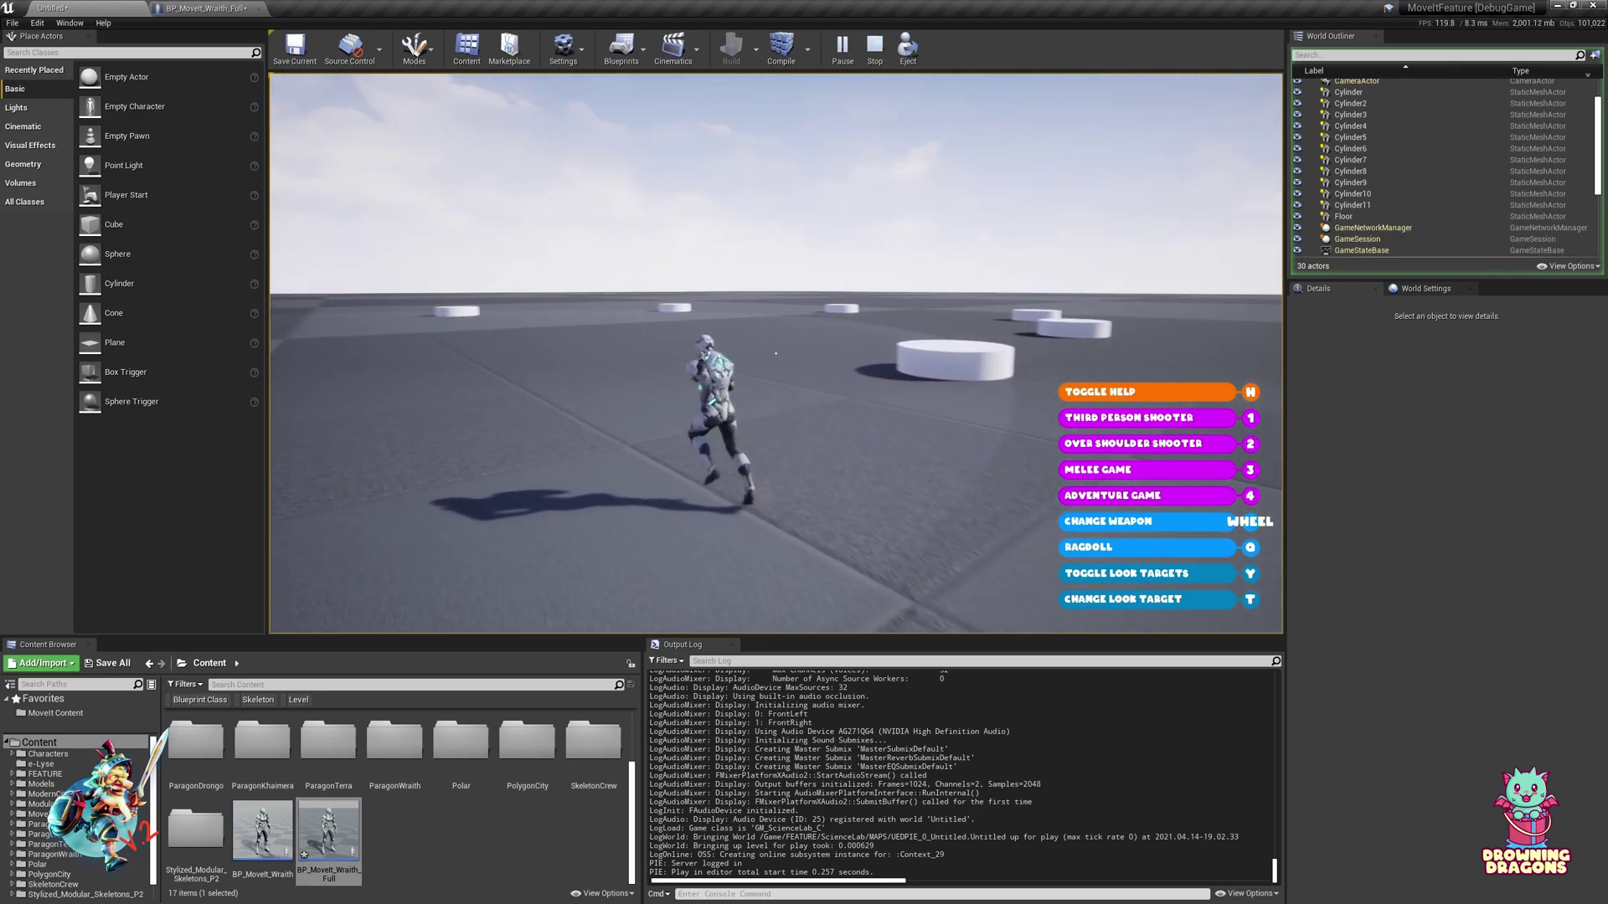
key(d)
key(s)
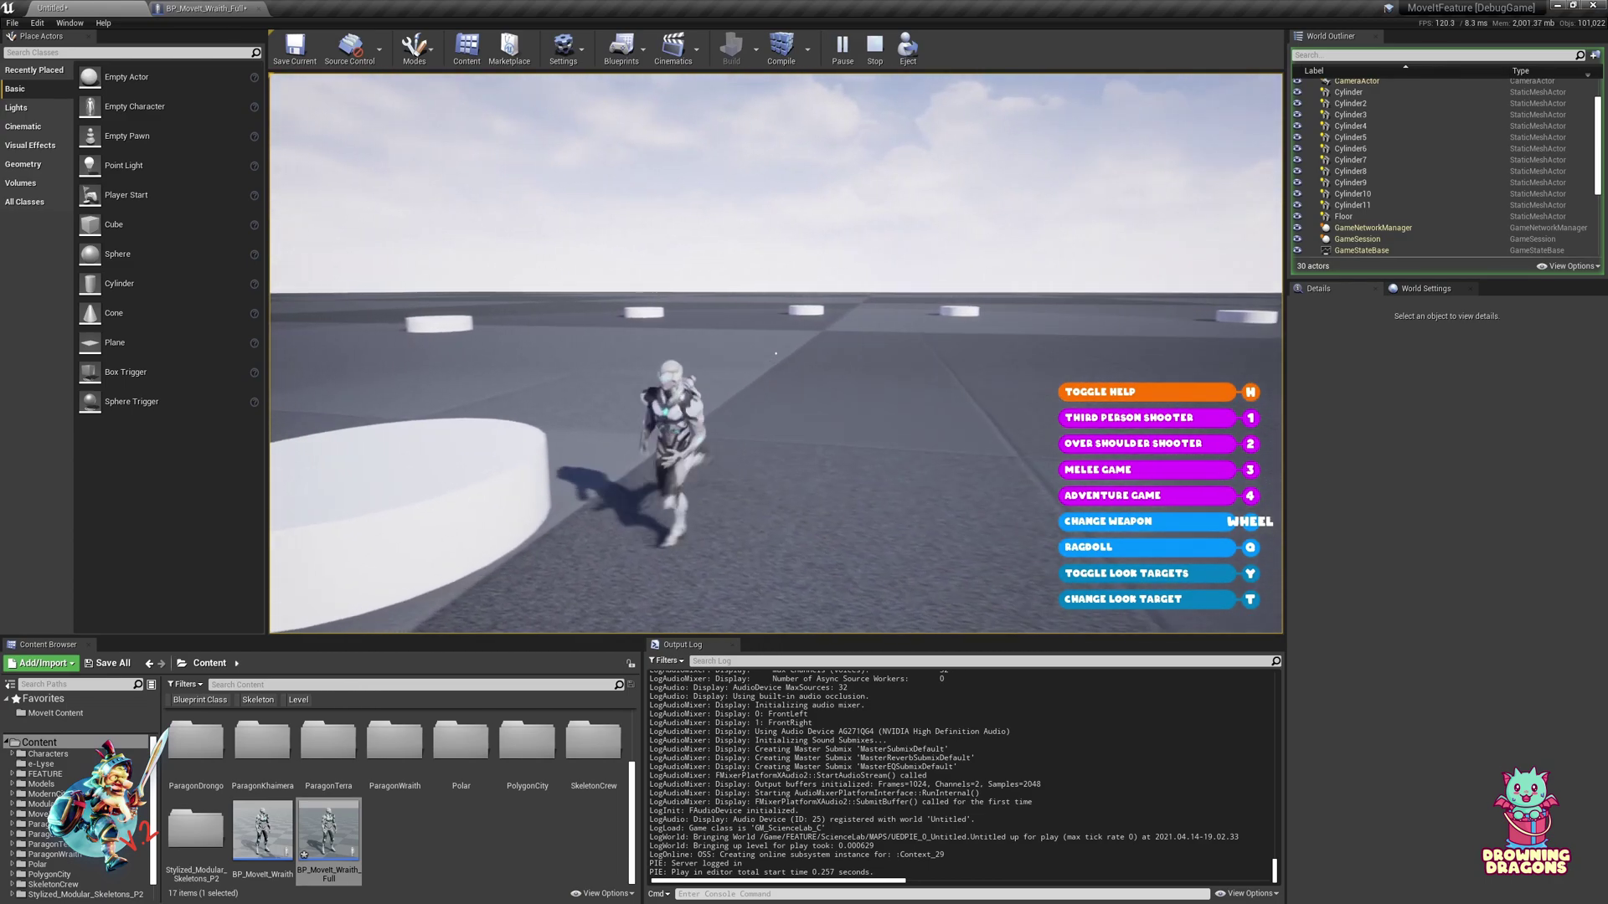
key(a)
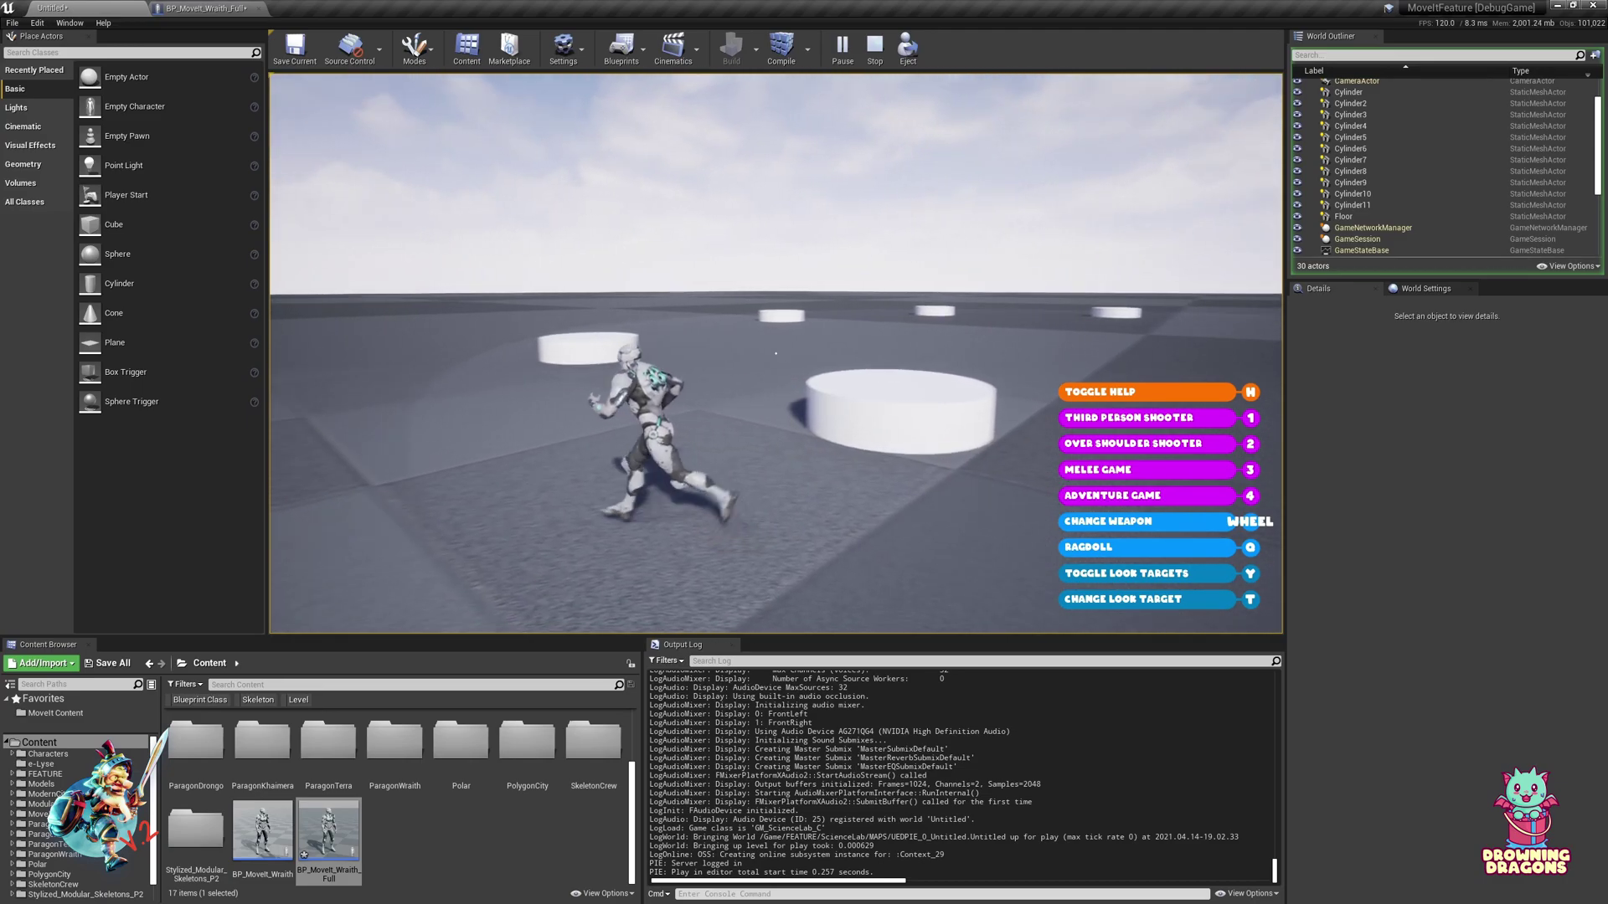
key(Escape)
Reset AdventureBoom's Walk Forward Multiplier to its default of 1 in the Wraith character blueprint.
click(201, 8)
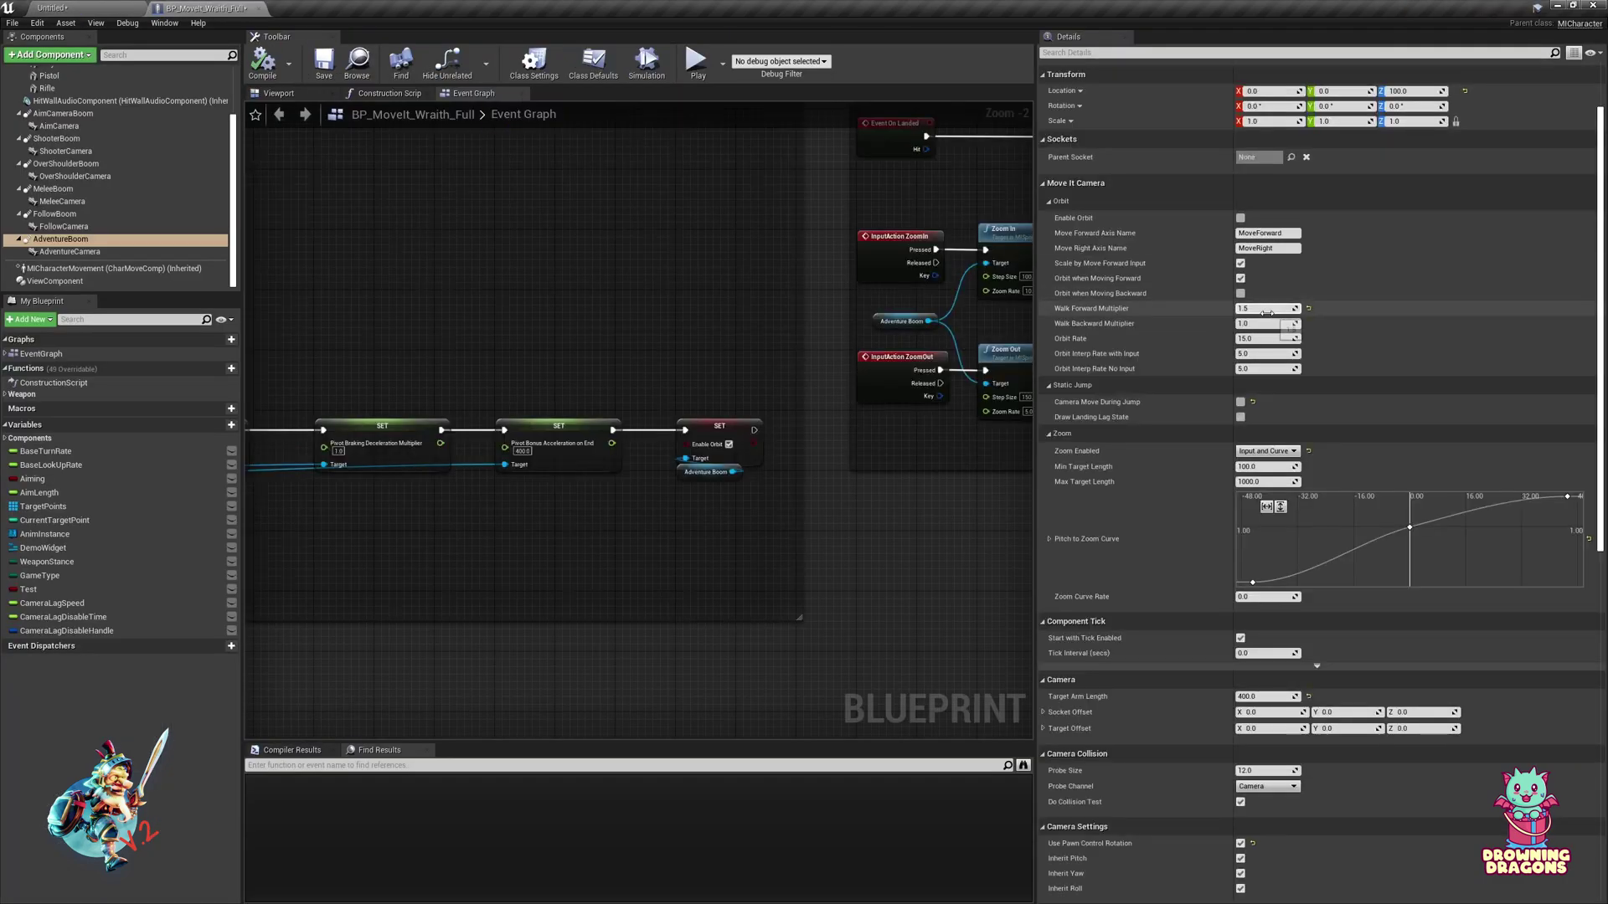
click(1309, 309)
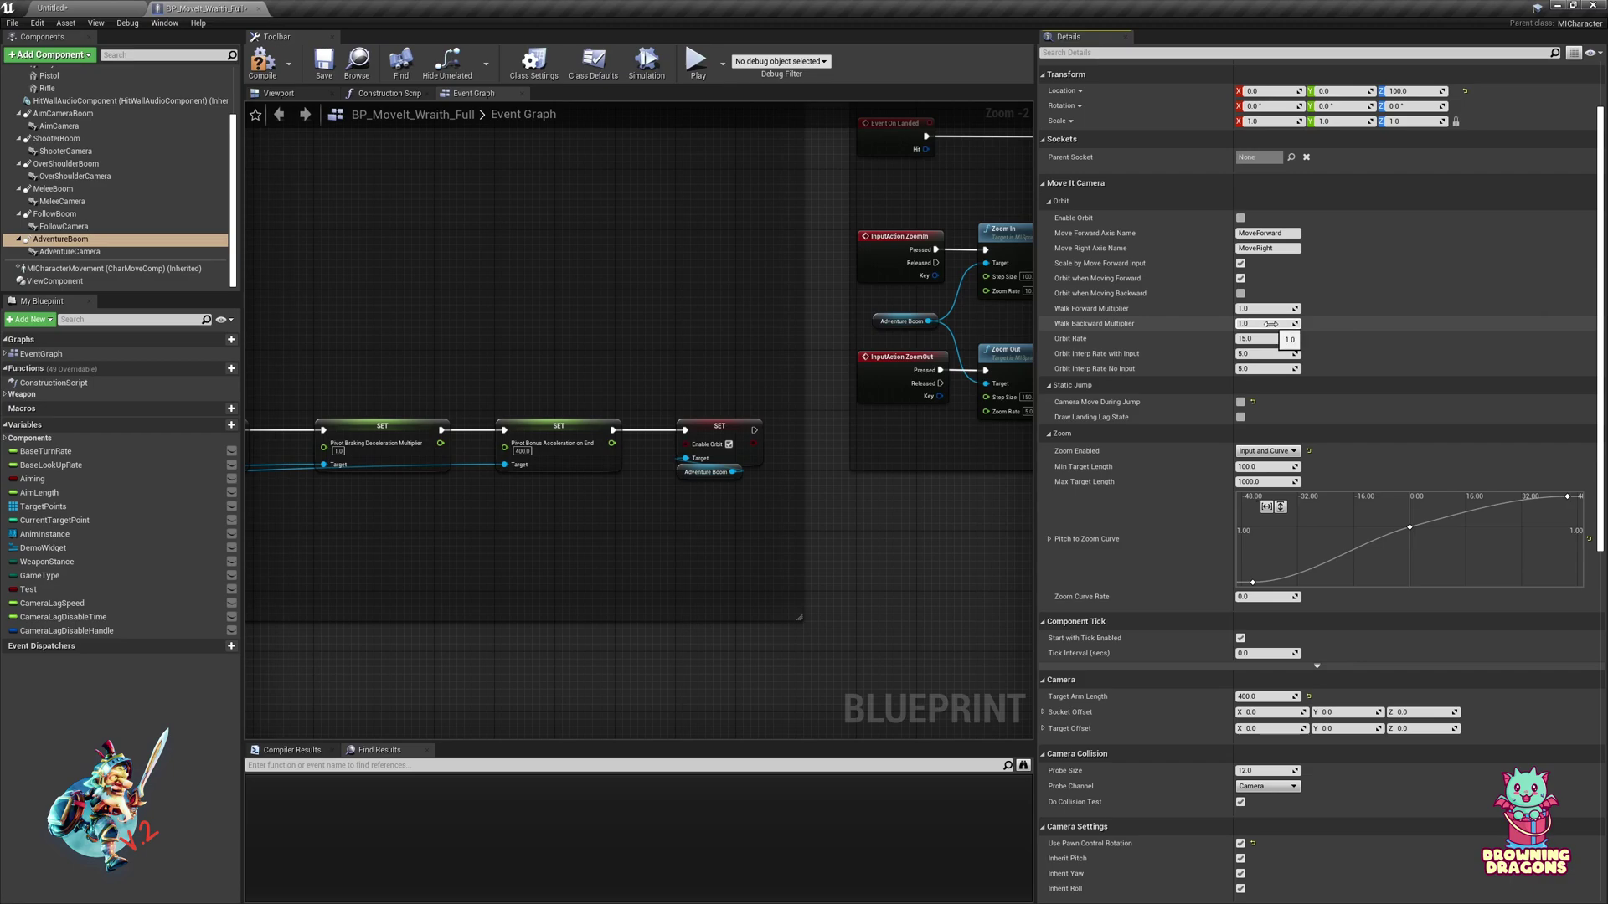
click(1108, 293)
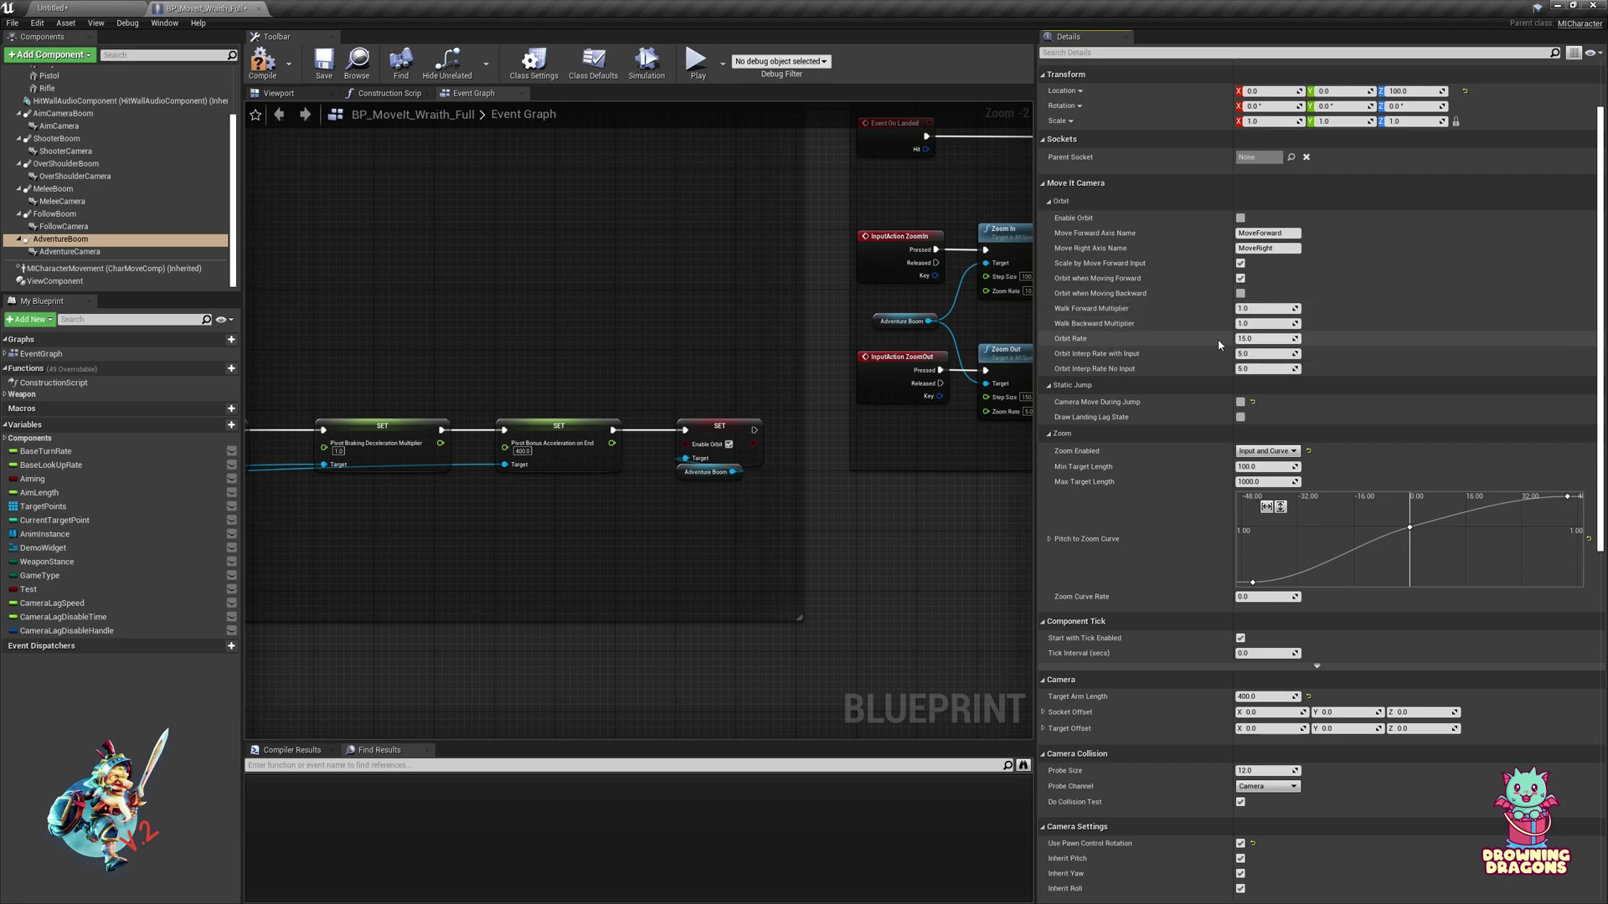
Set AdventureBoom's Orbit Rate to 100 and play-test the camera orbit while running the character.
click(1264, 338)
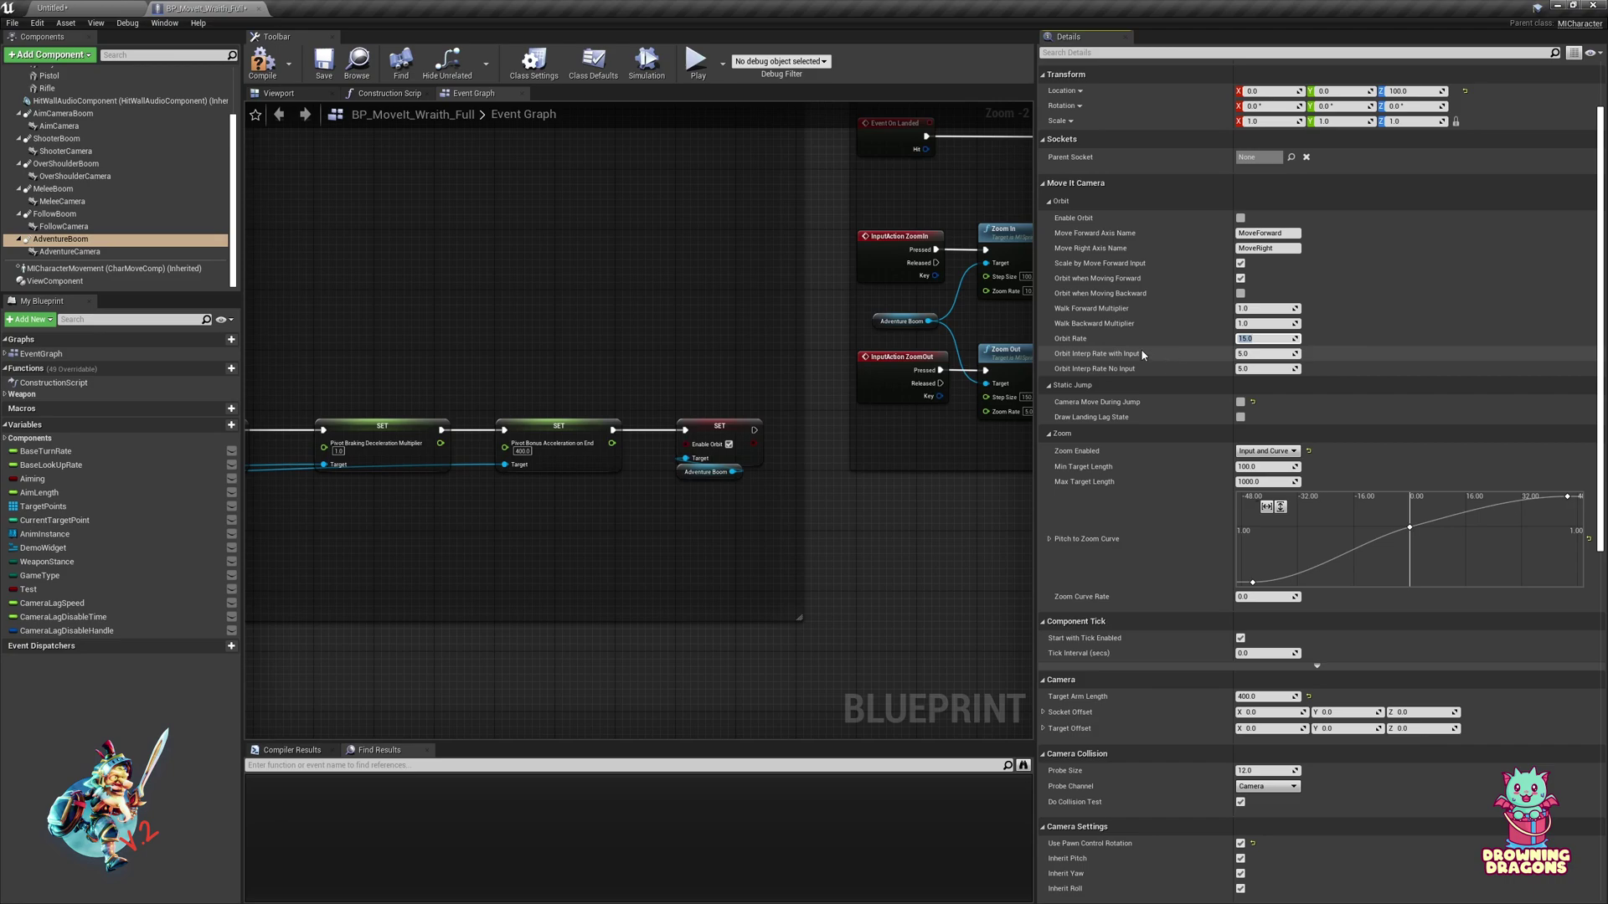
text(500)
click(140, 6)
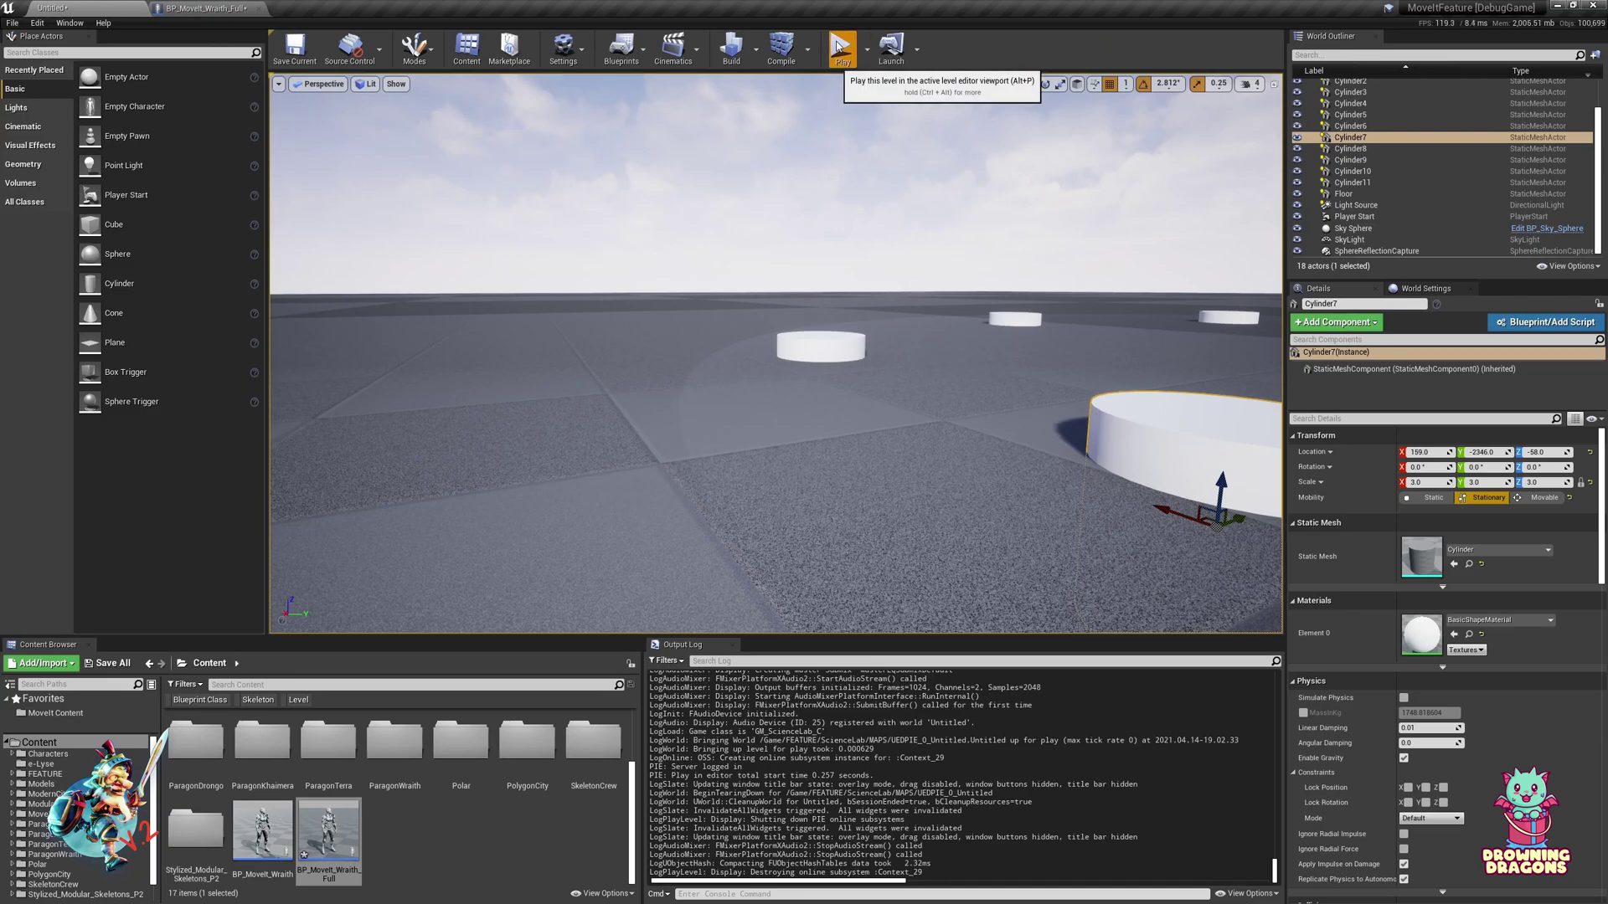
click(840, 46)
key(w)
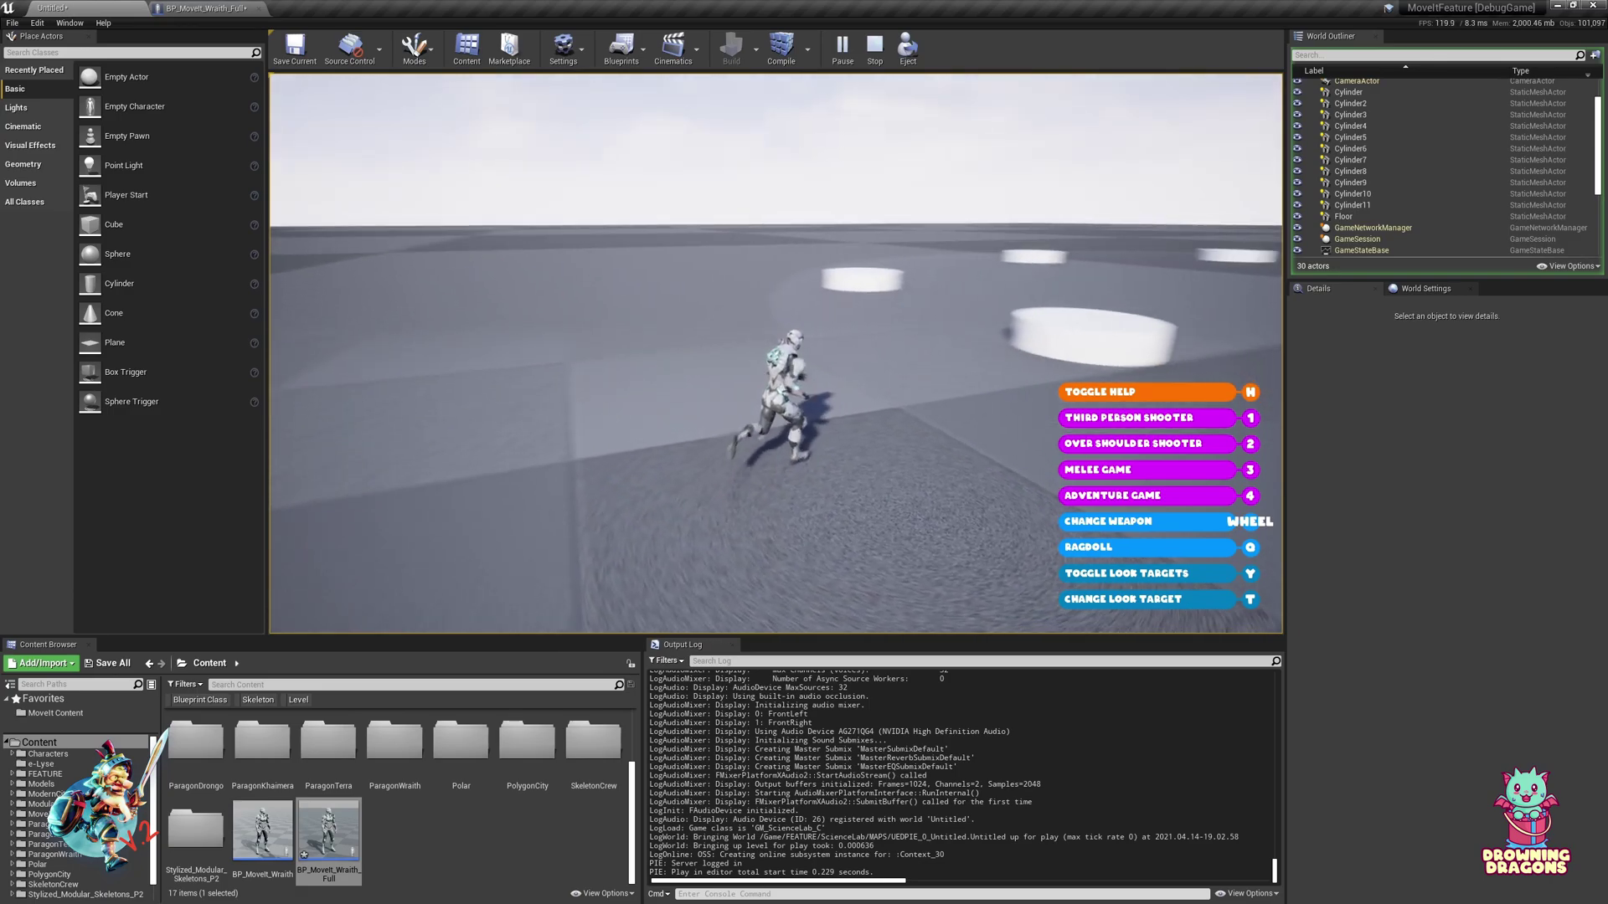
key(Escape)
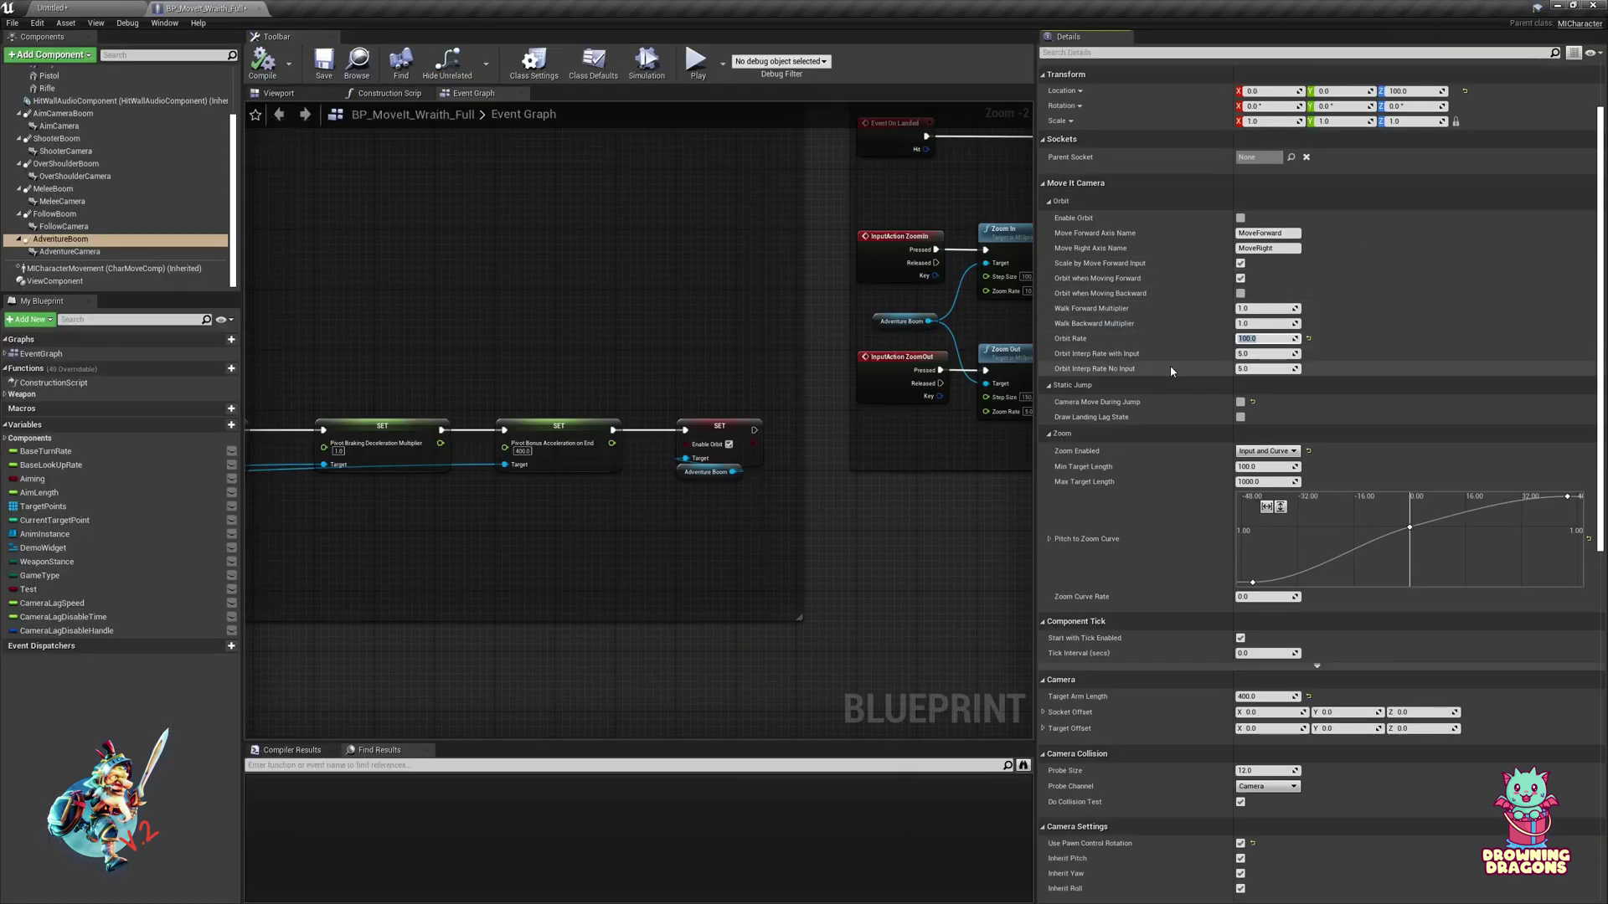
Set the Orbit Rate to 10 and play-test the camera while running right and forward, ending the session.
text(10)
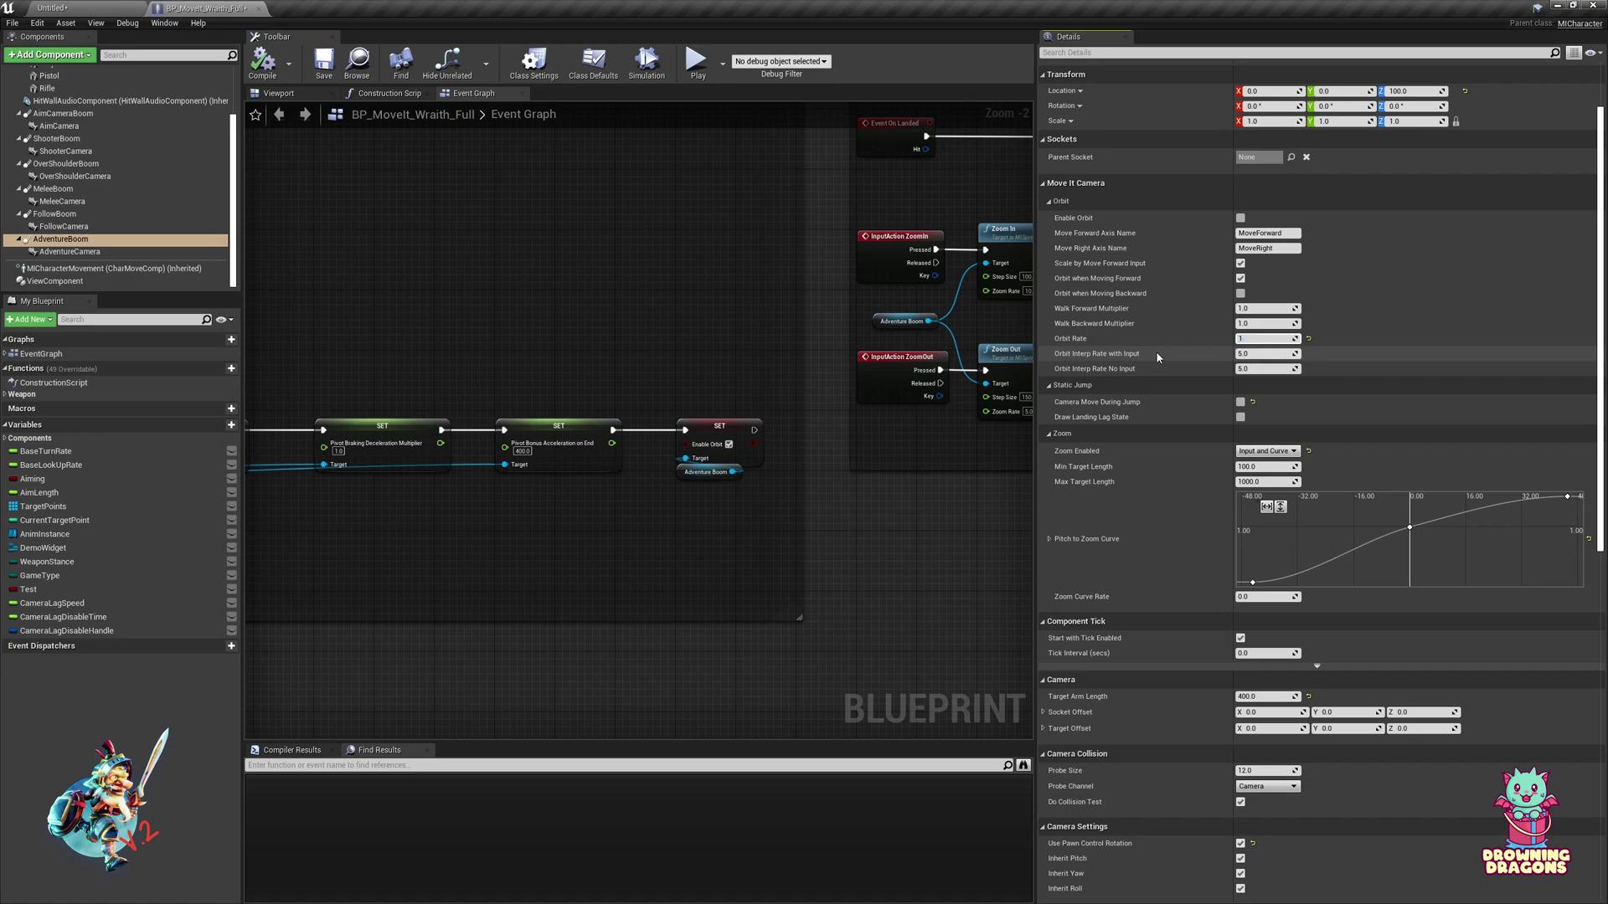
key(Return)
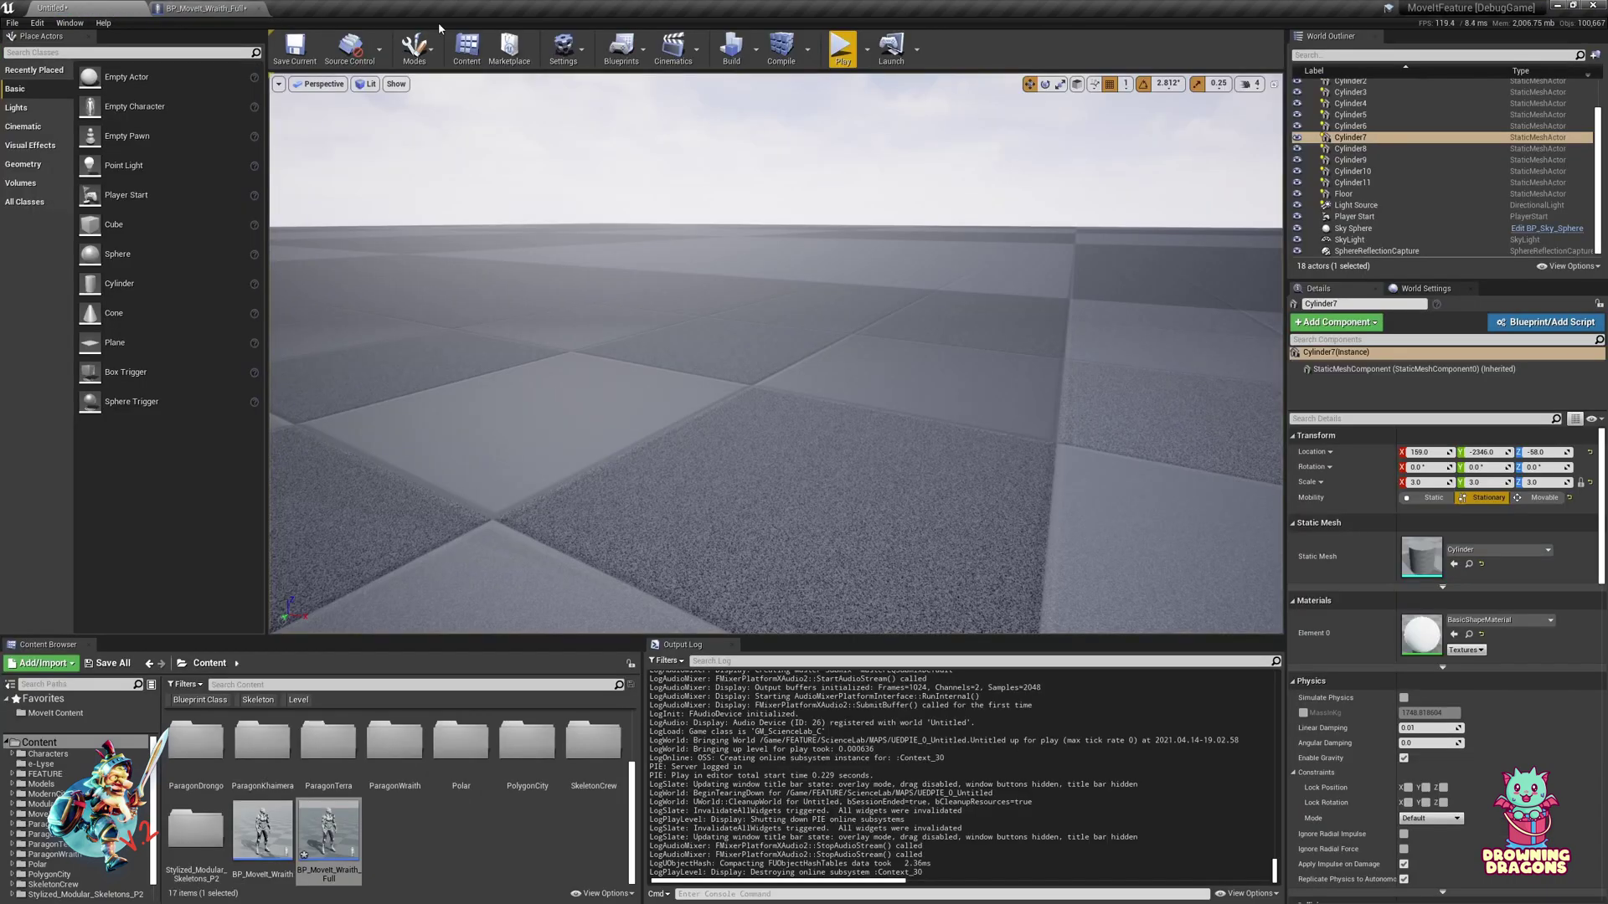
click(842, 49)
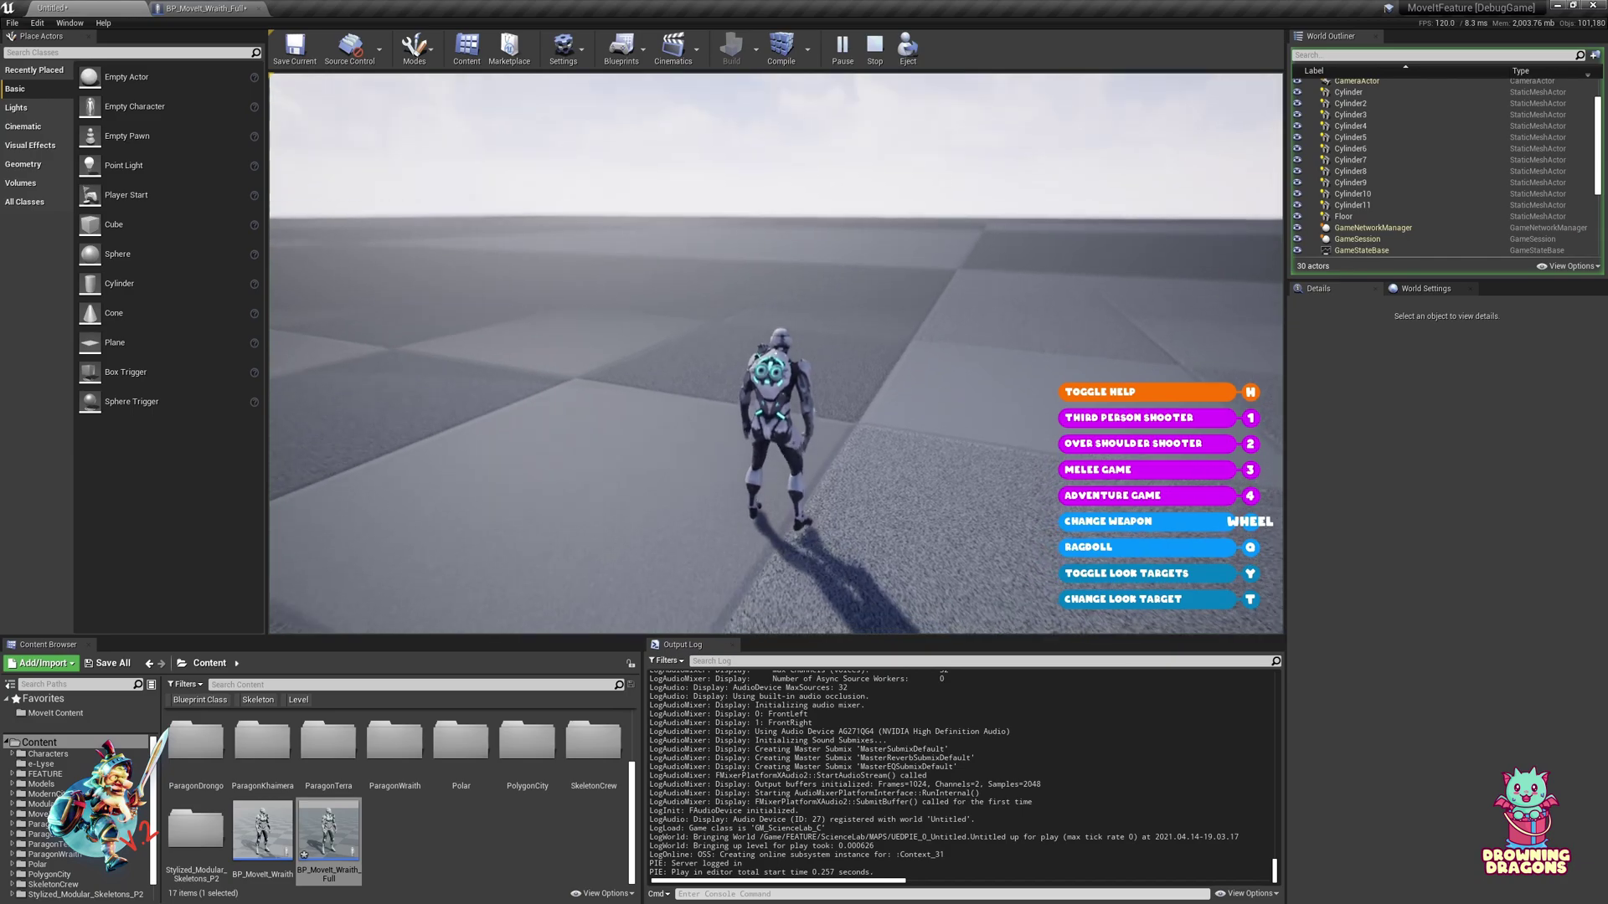
key(d)
key(w)
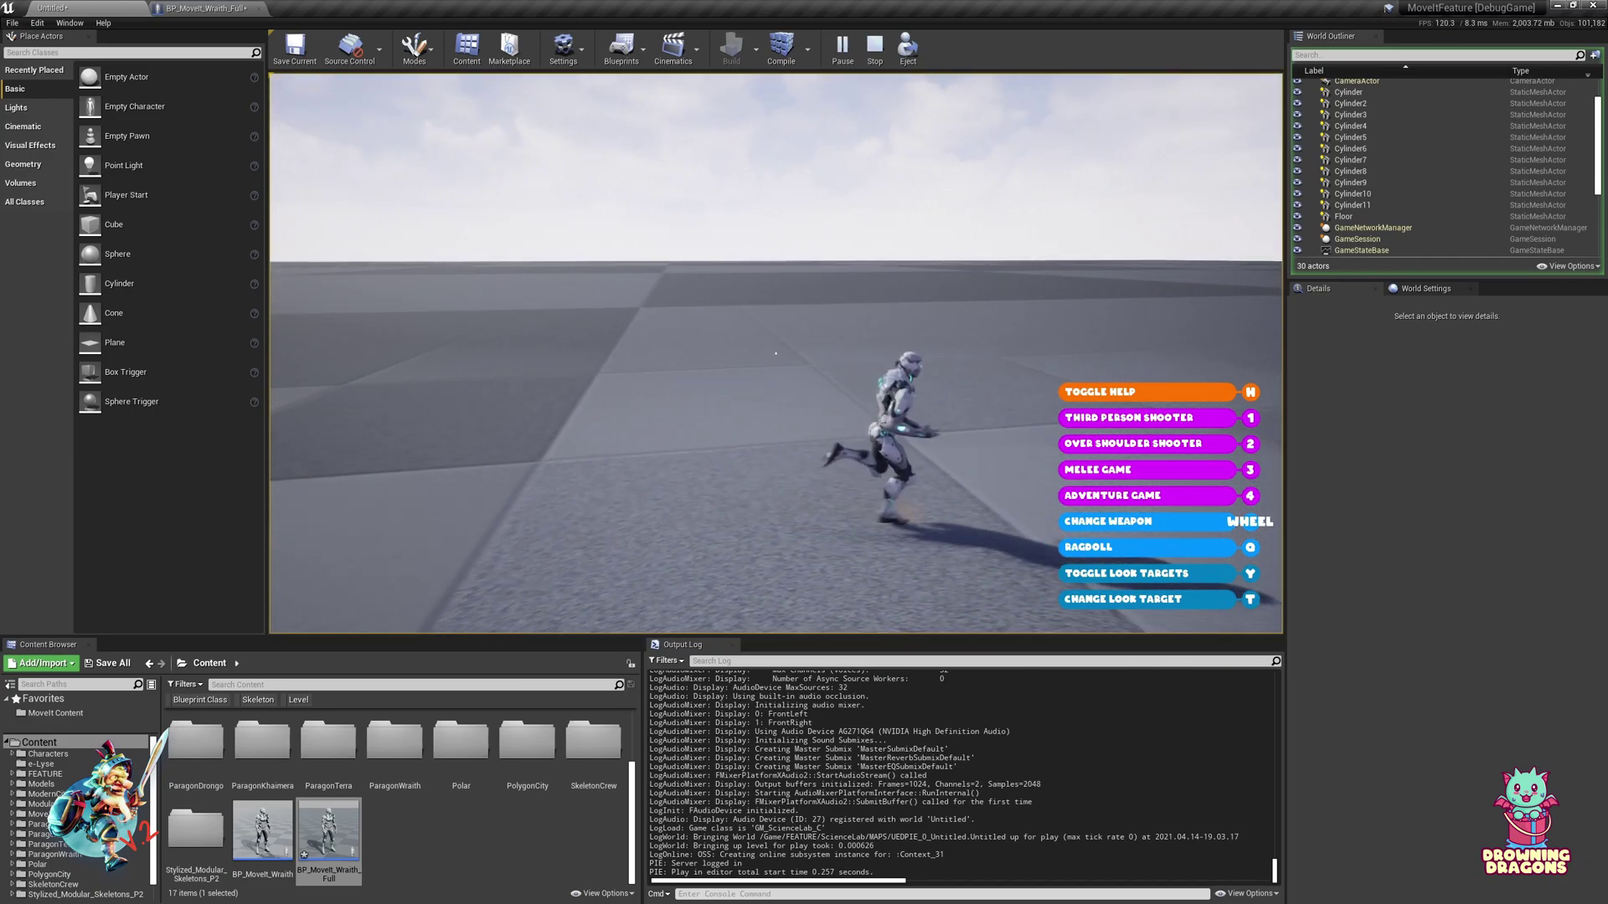
key(w)
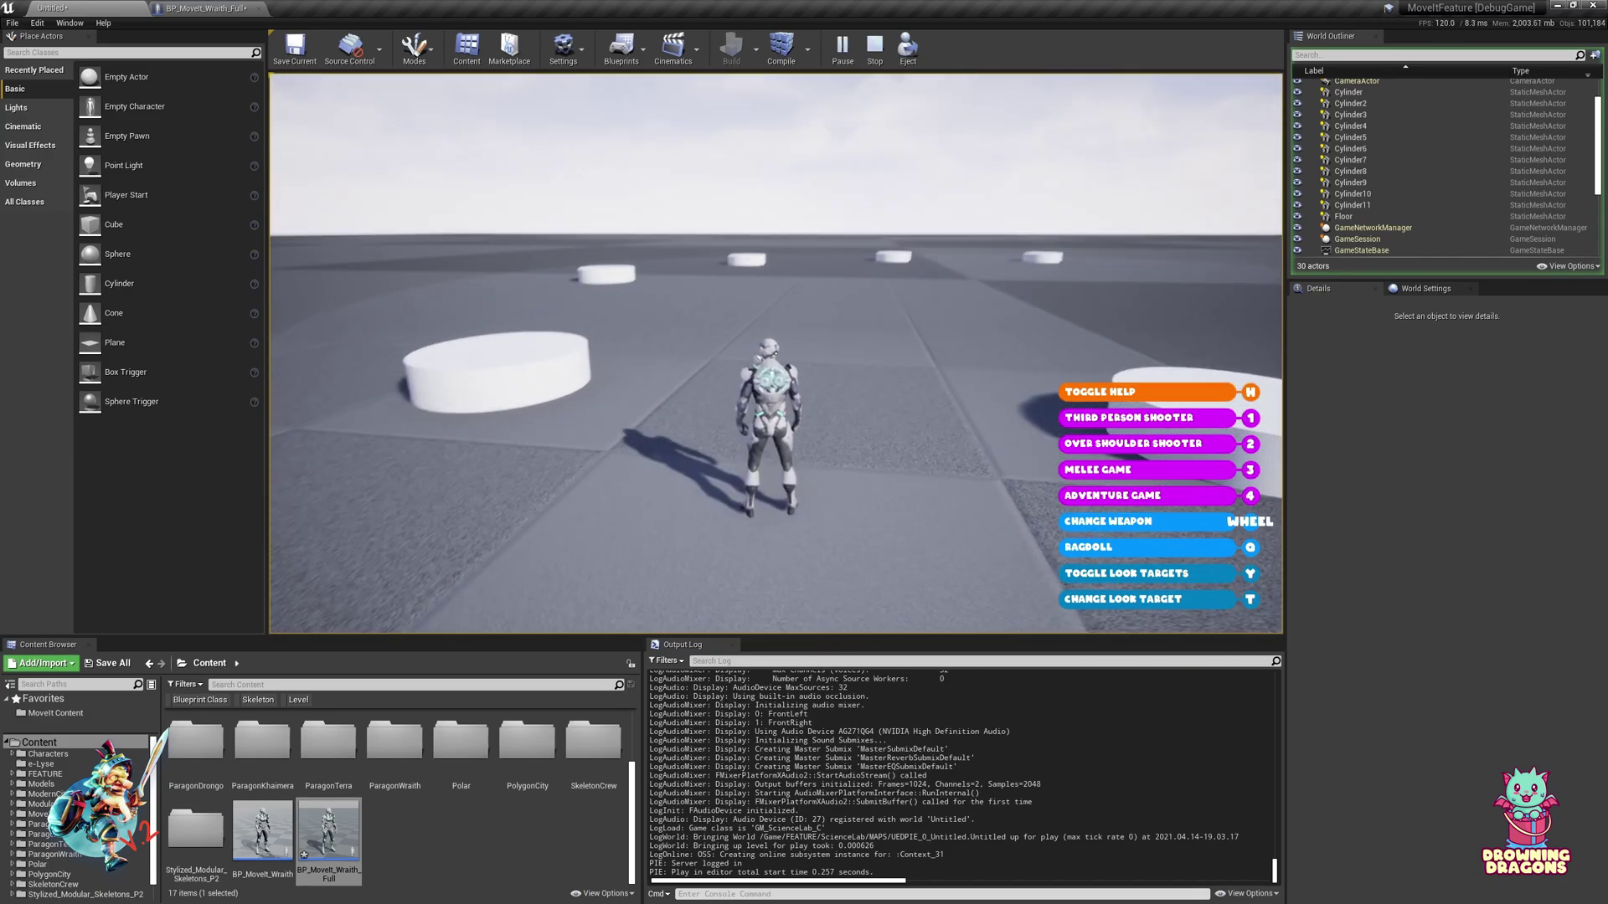
key(d)
key(w)
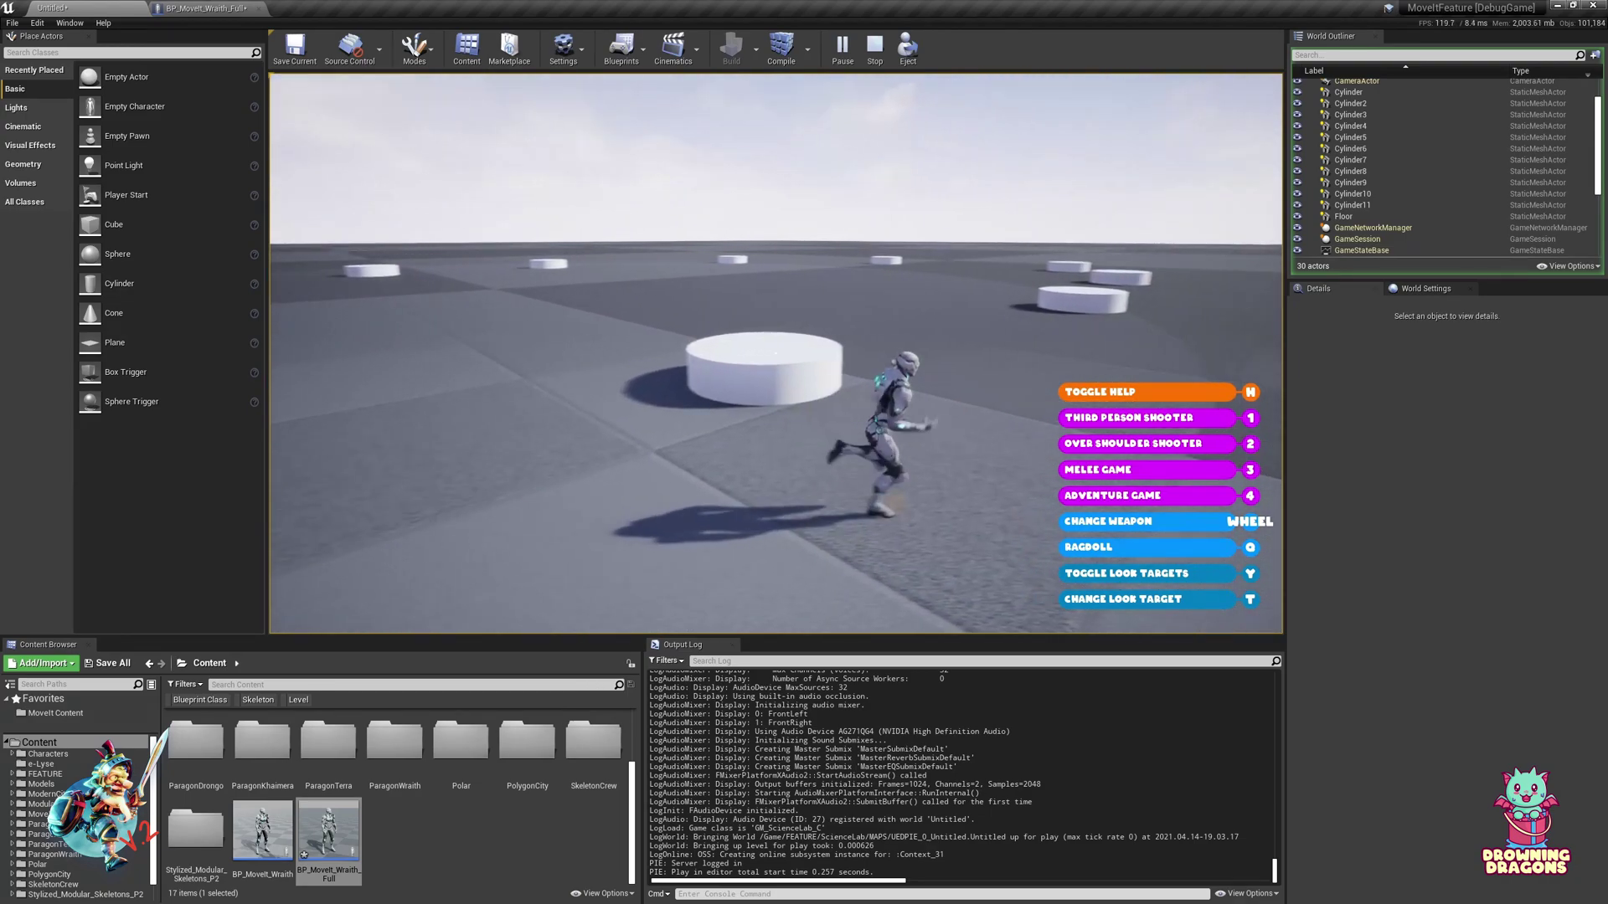
key(w)
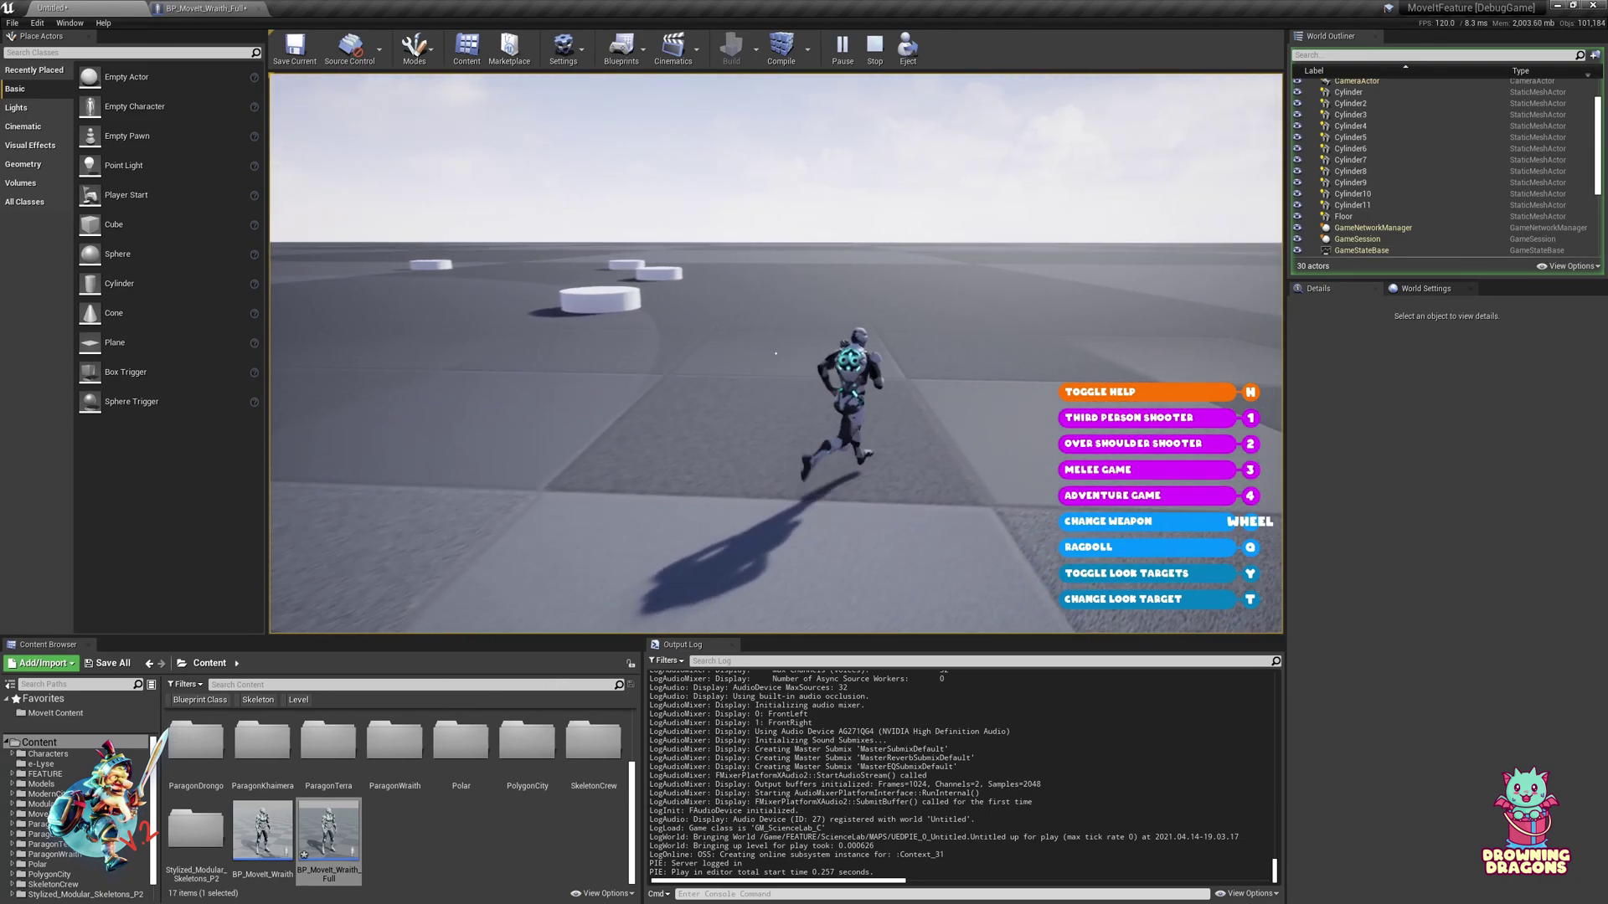
key(w)
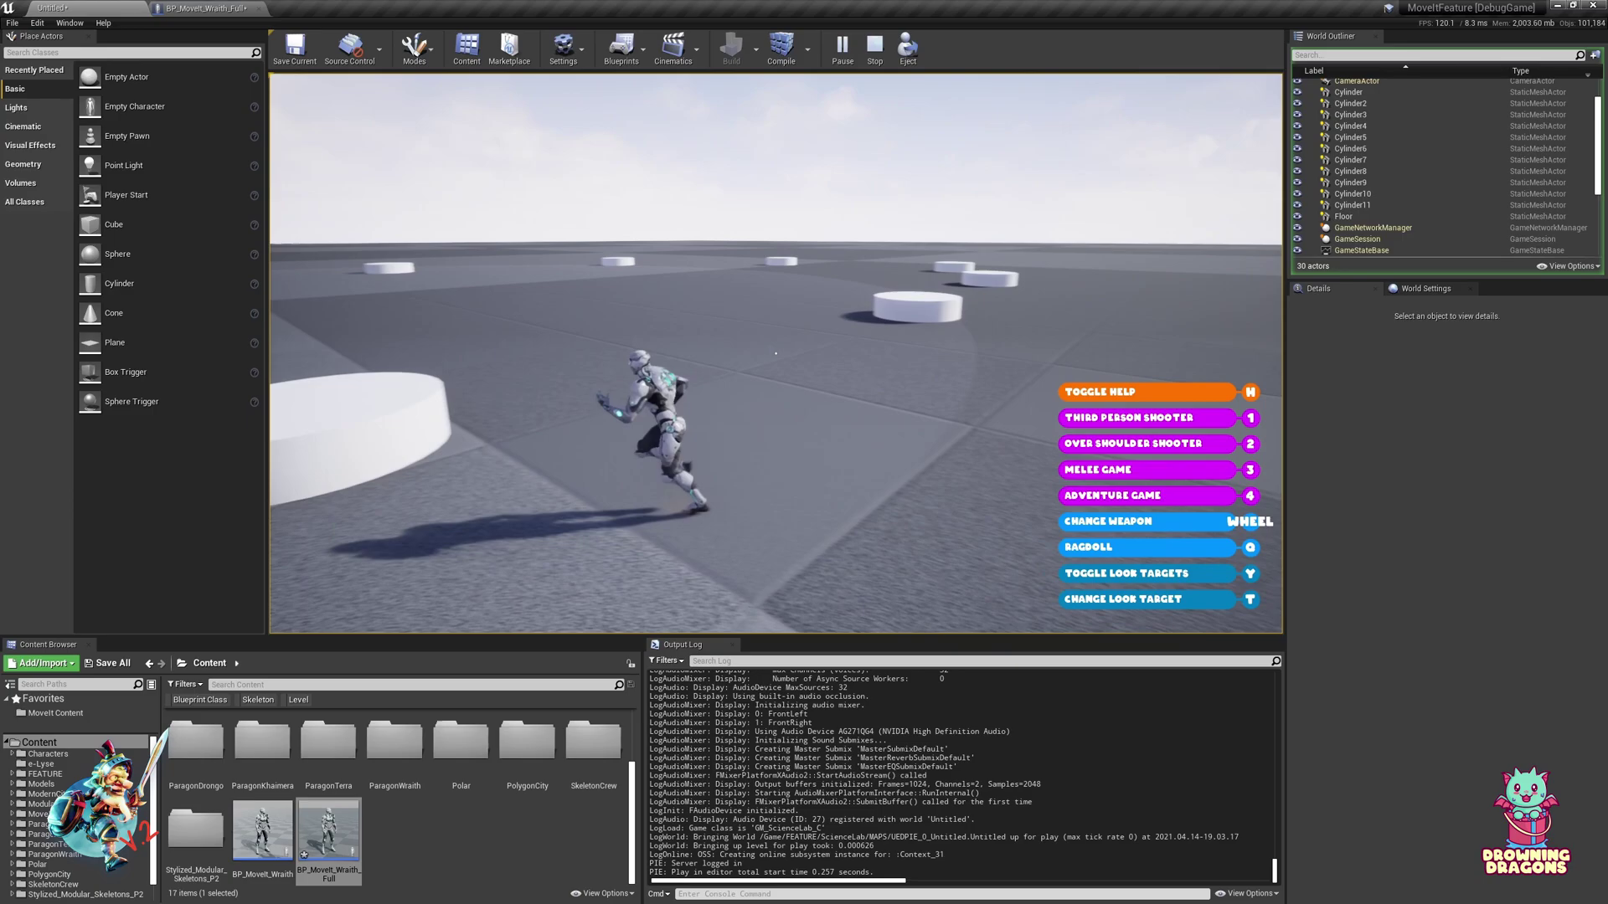
key(Escape)
Change AdventureBoom's Orbit Interp Rate with Input, set Orbit Interp Rate No Input to 1, and play-test running forward, left and right.
click(206, 8)
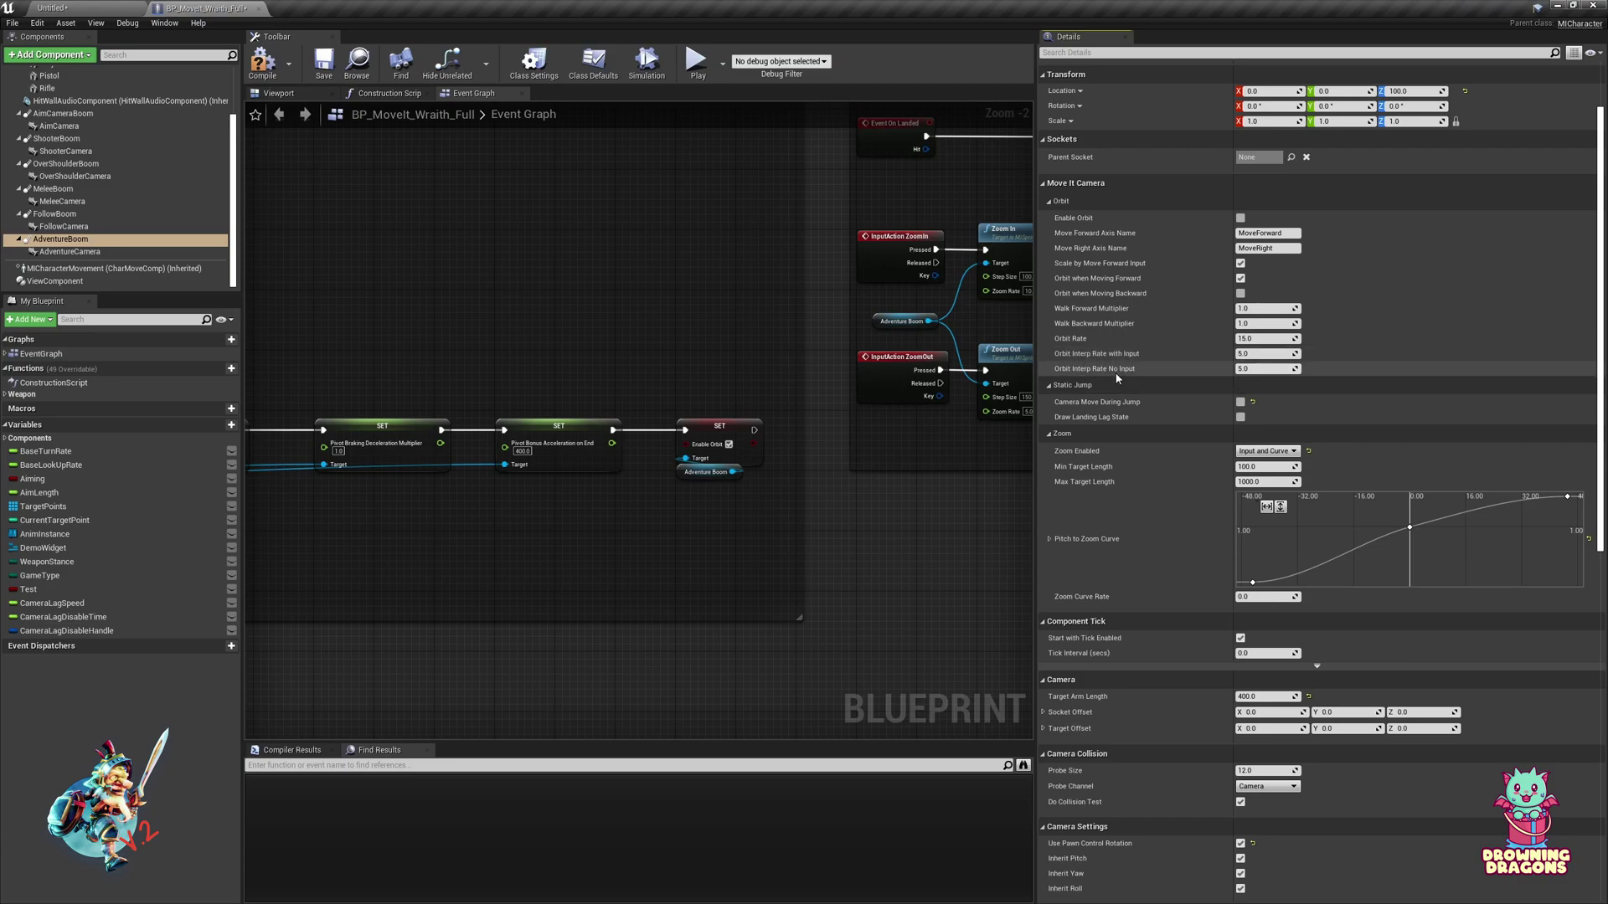
click(1256, 354)
click(92, 7)
click(842, 50)
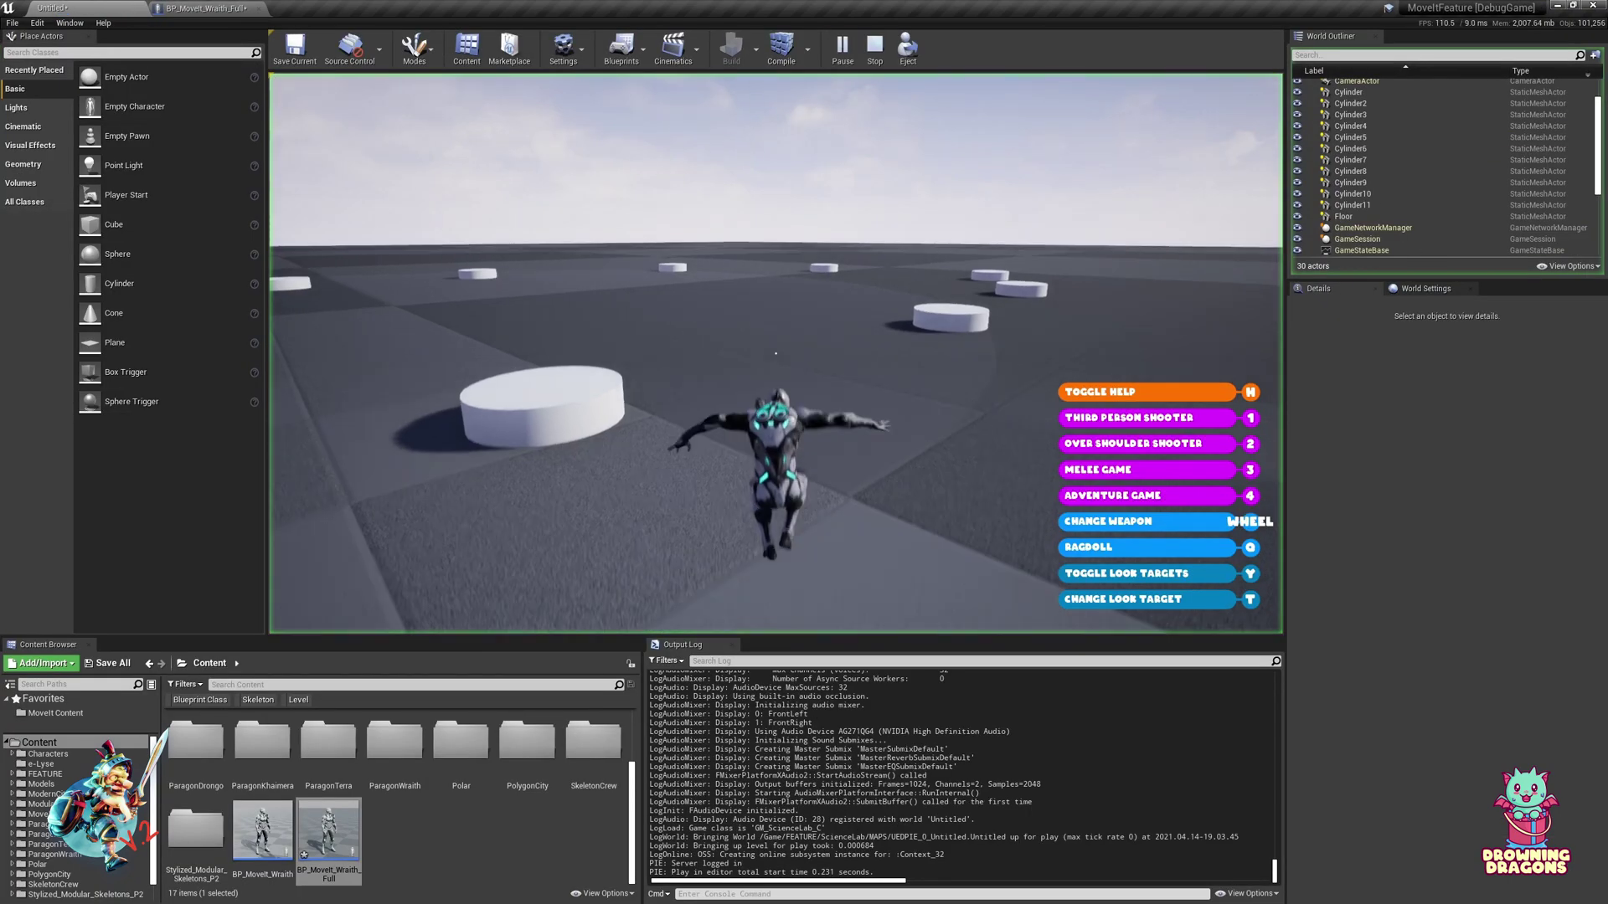
key(w)
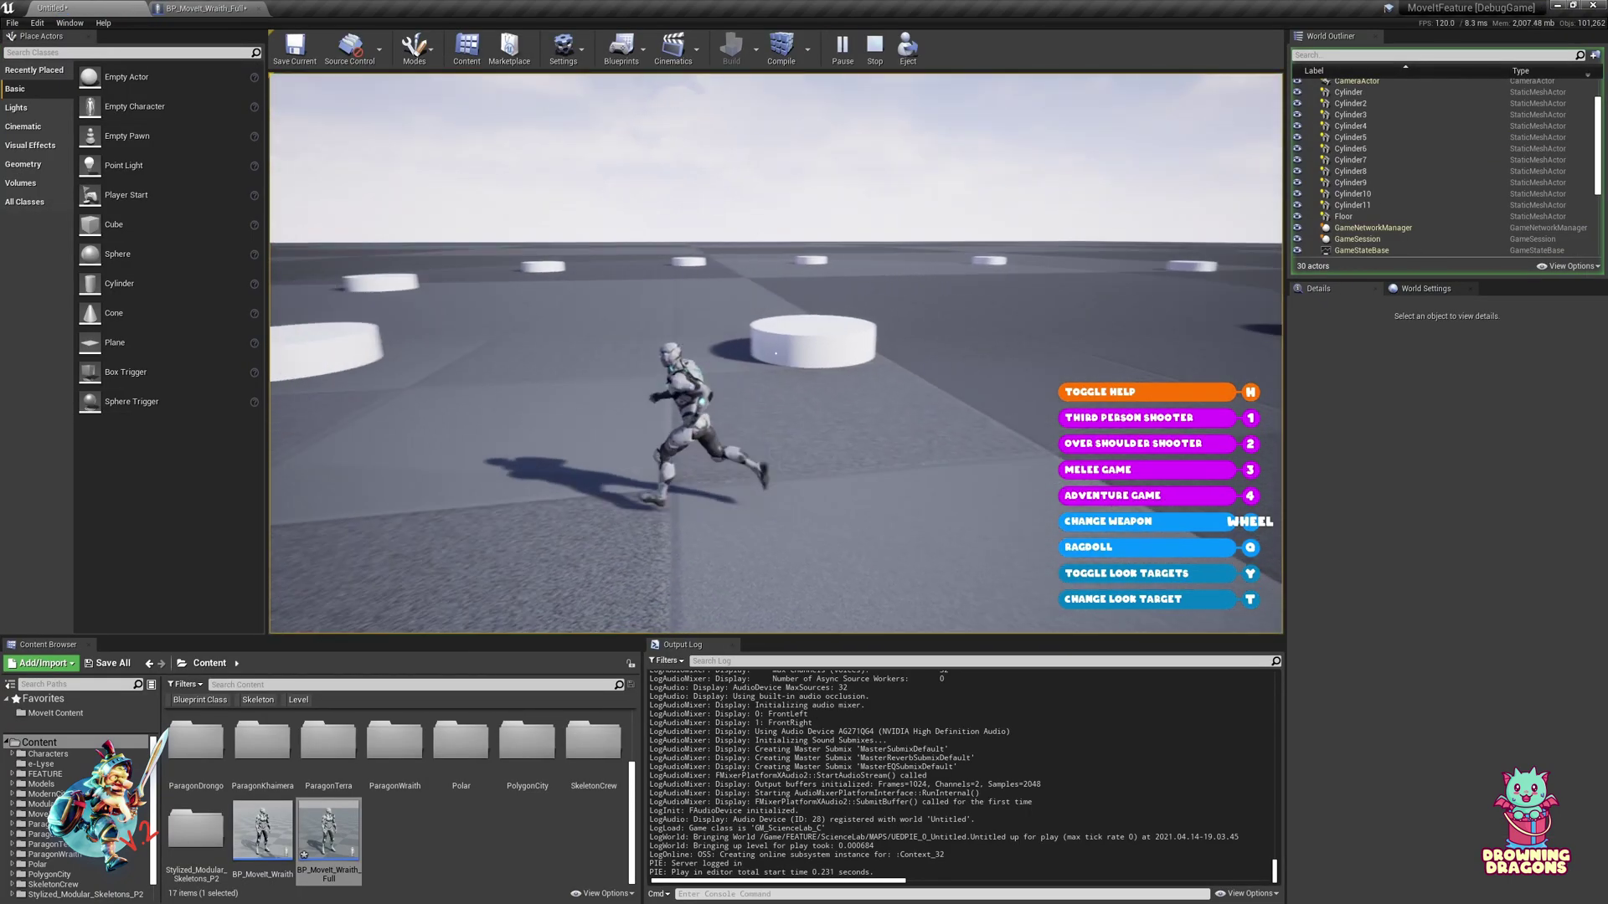
key(w)
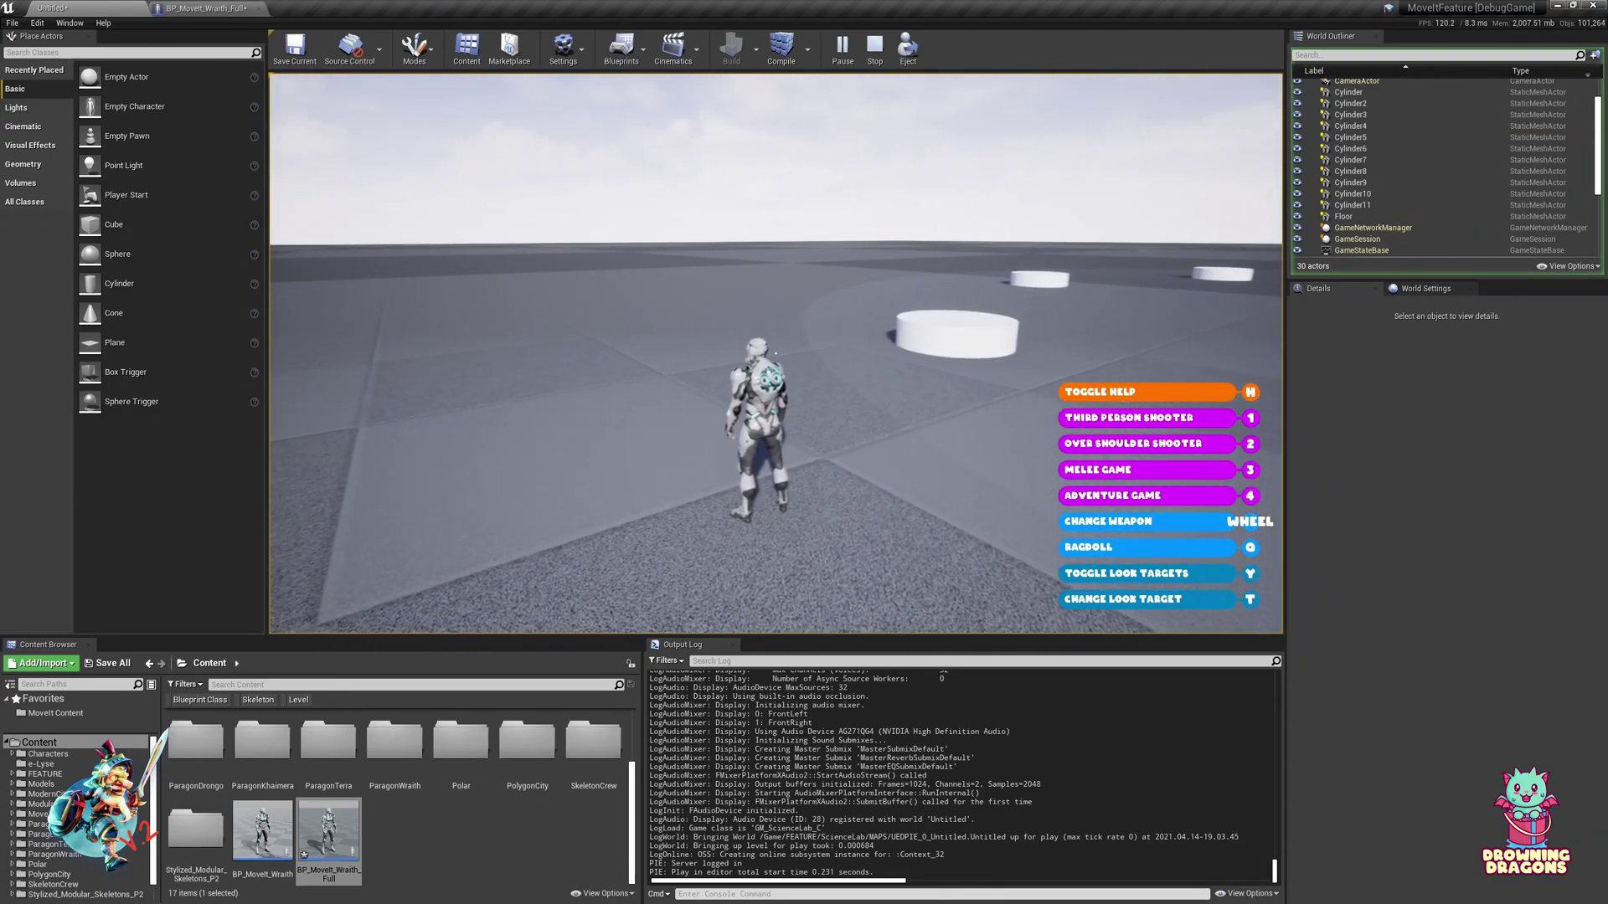
key(a)
key(d)
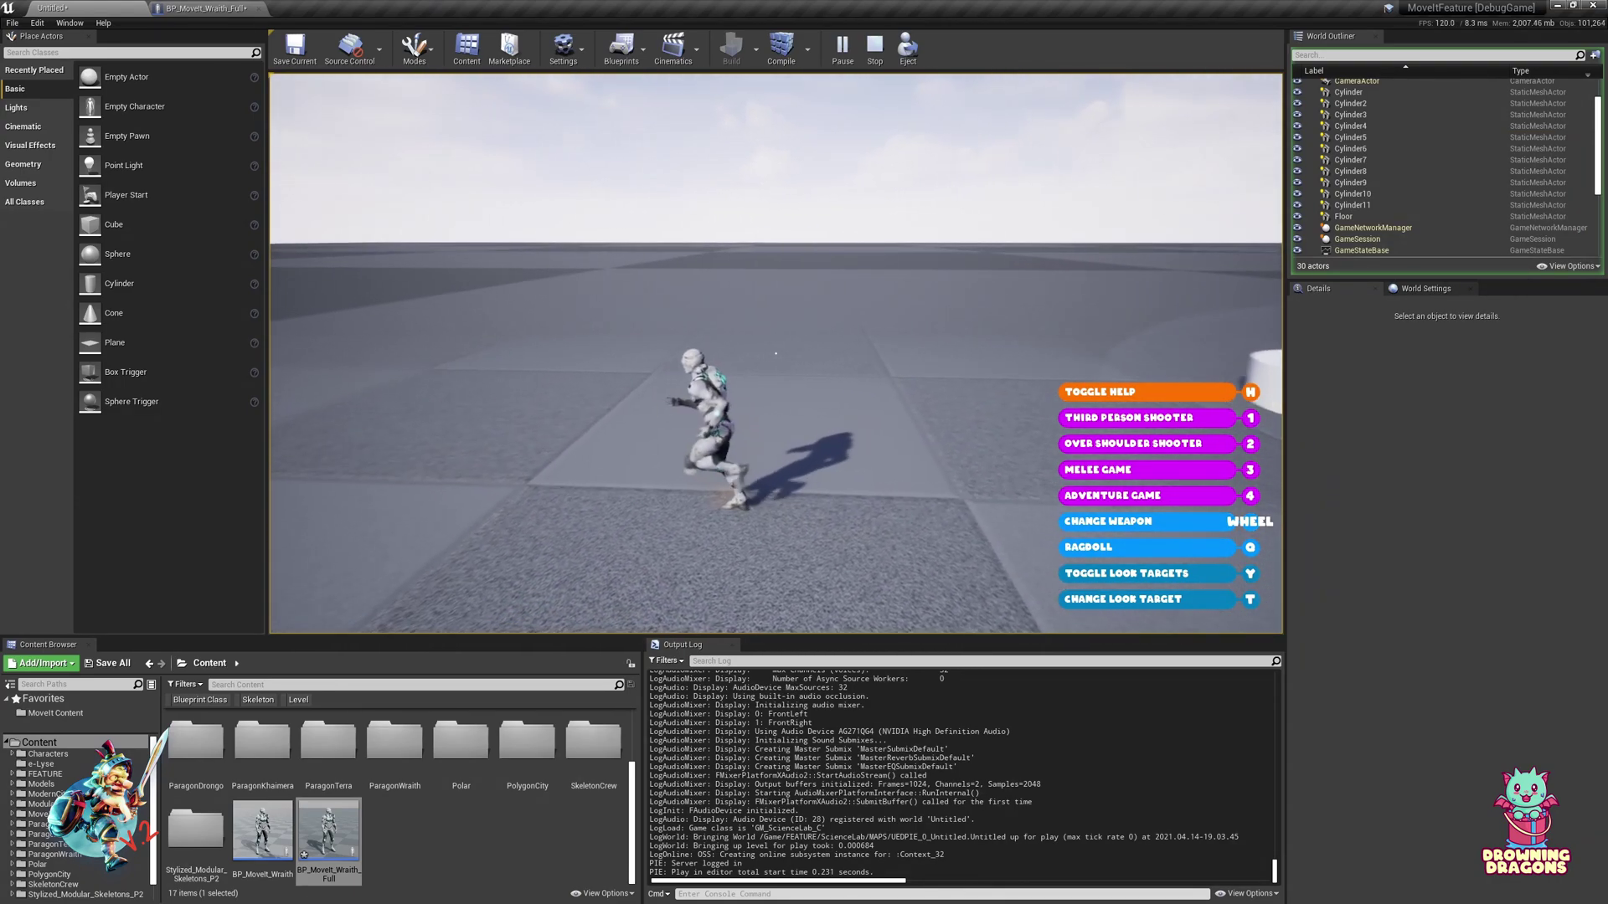
key(a)
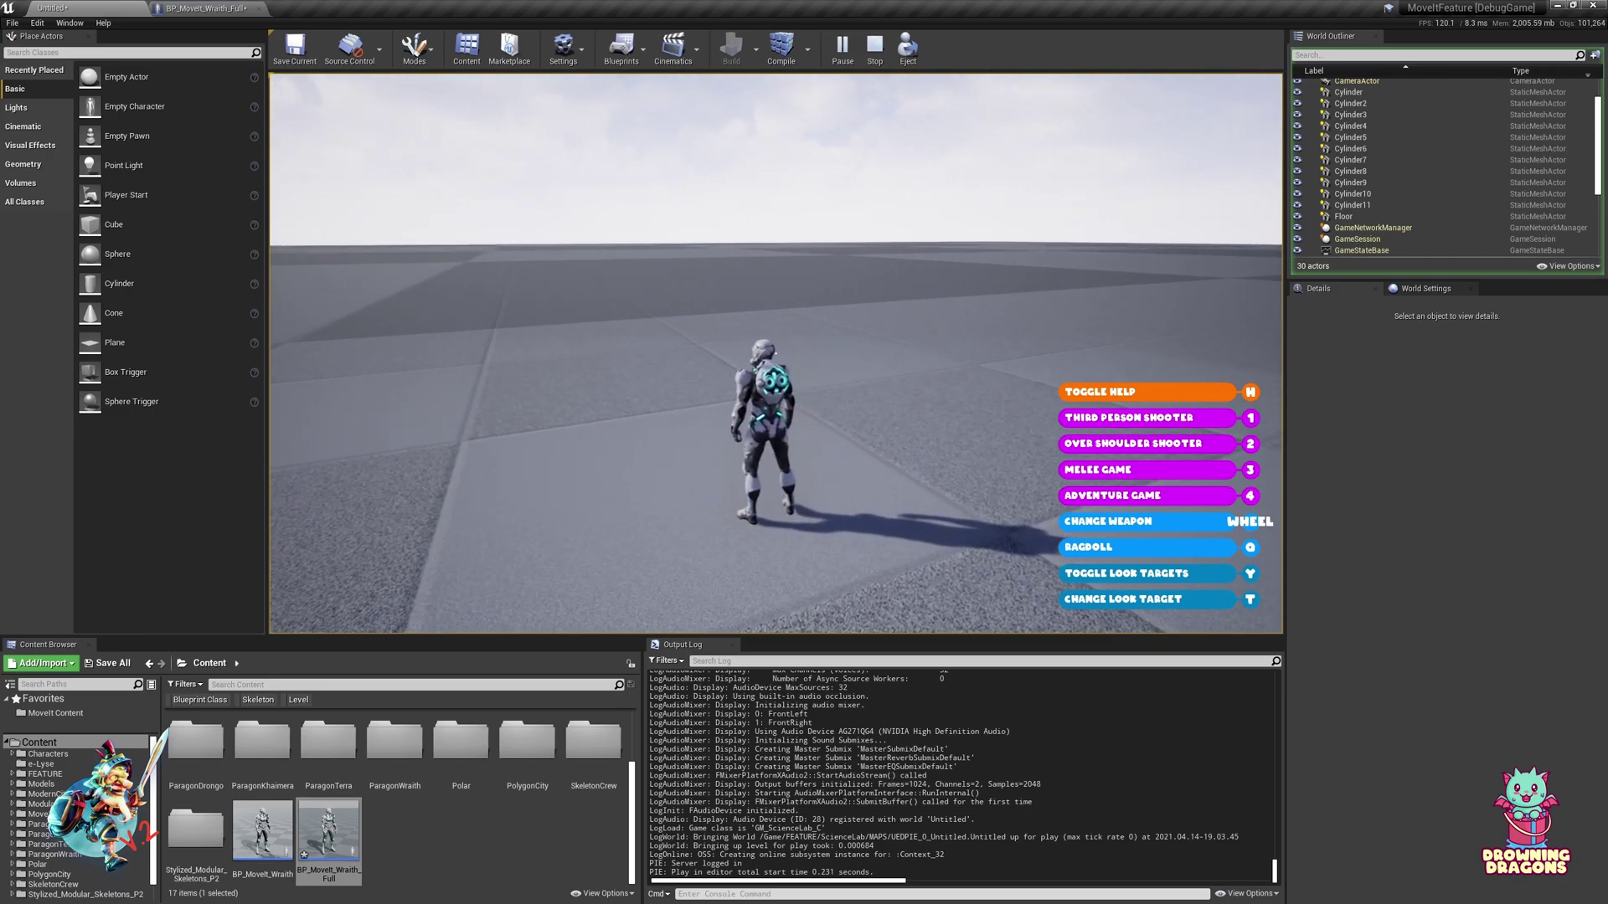
key(Escape)
Reset Orbit Interp Rate with Input and Orbit Interp Rate No Input on AdventureBoom to their defaults.
click(226, 8)
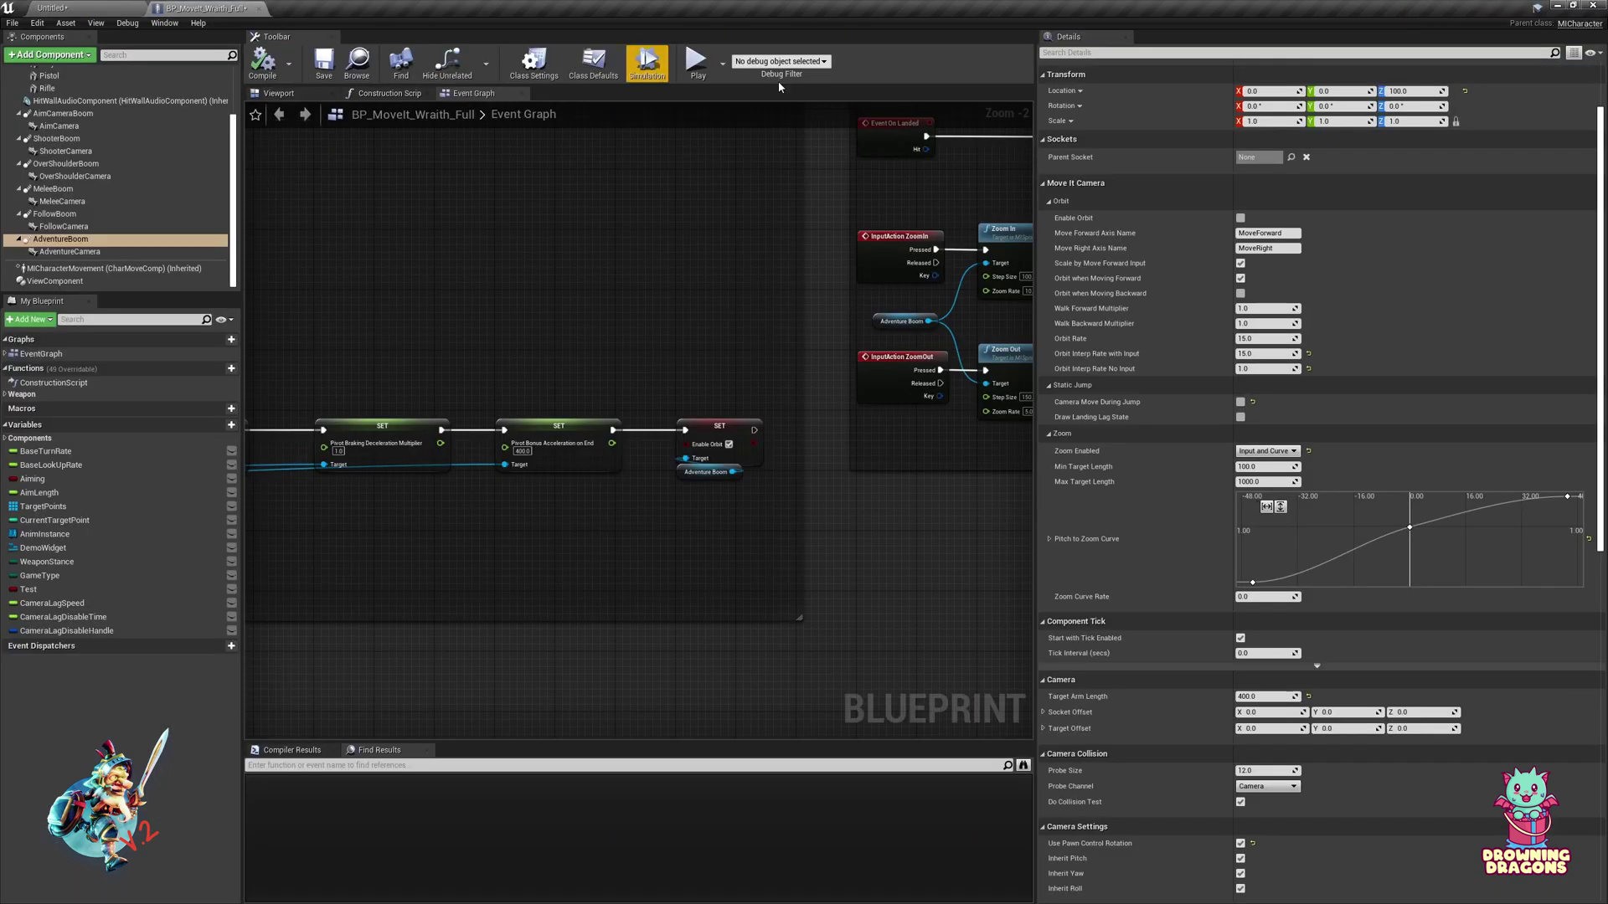
click(1308, 354)
click(1307, 369)
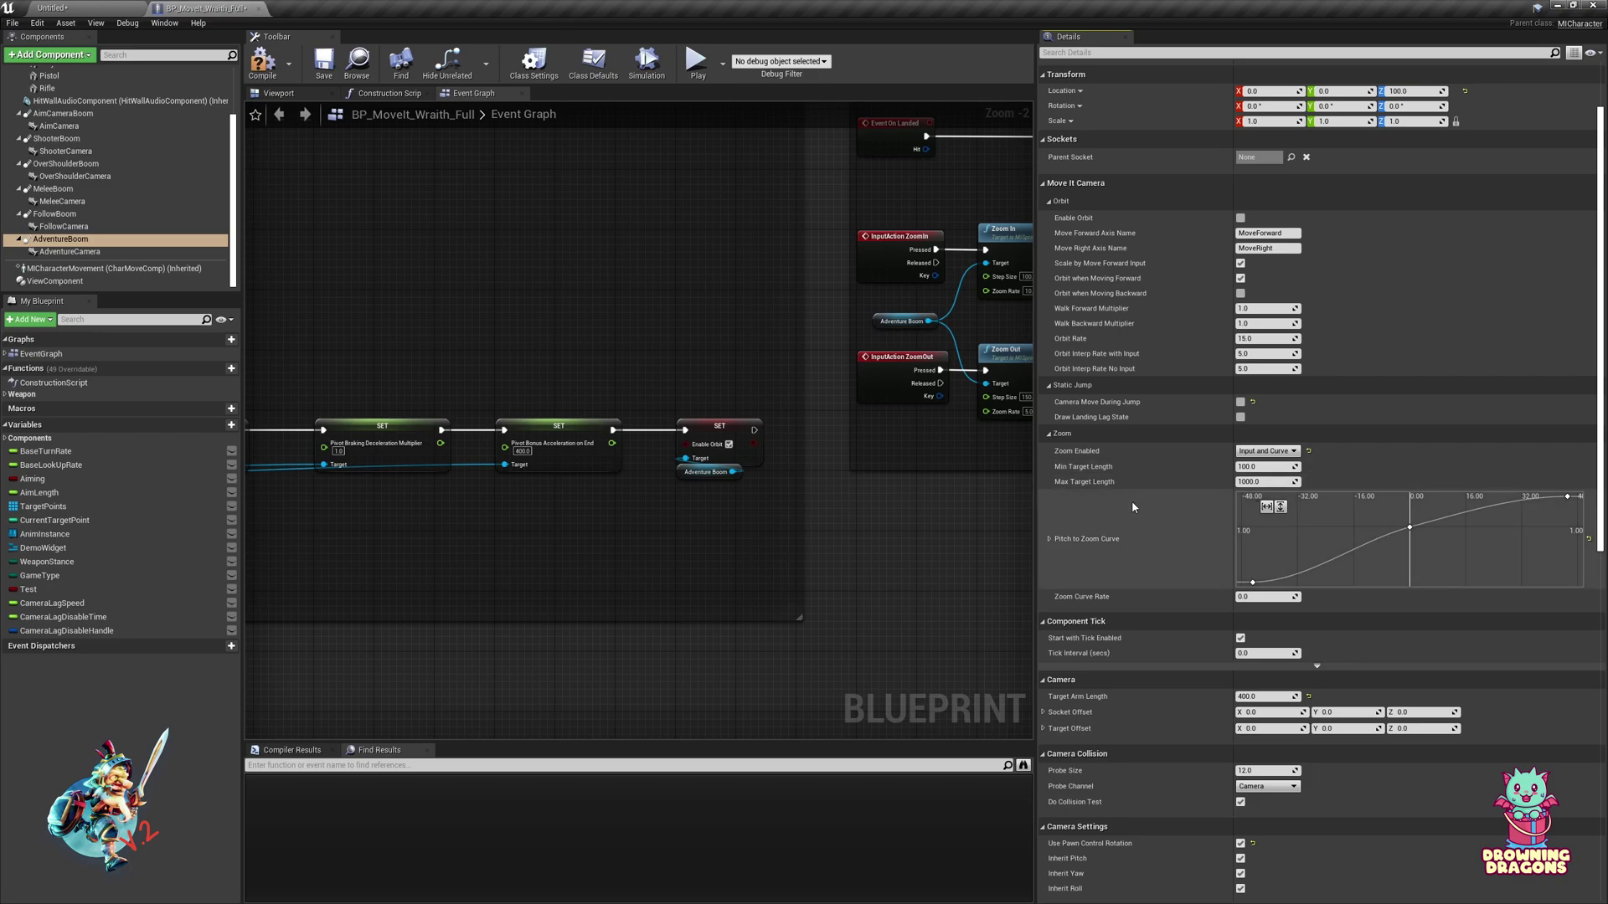
Inspect the jumped and landed events in the Adventure Camera Setup graph and set On Character Landed's ZLag Speed to 2.
right_drag(973, 436, 601, 739)
right_drag(651, 506, 787, 612)
scroll(741, 540, up, 2)
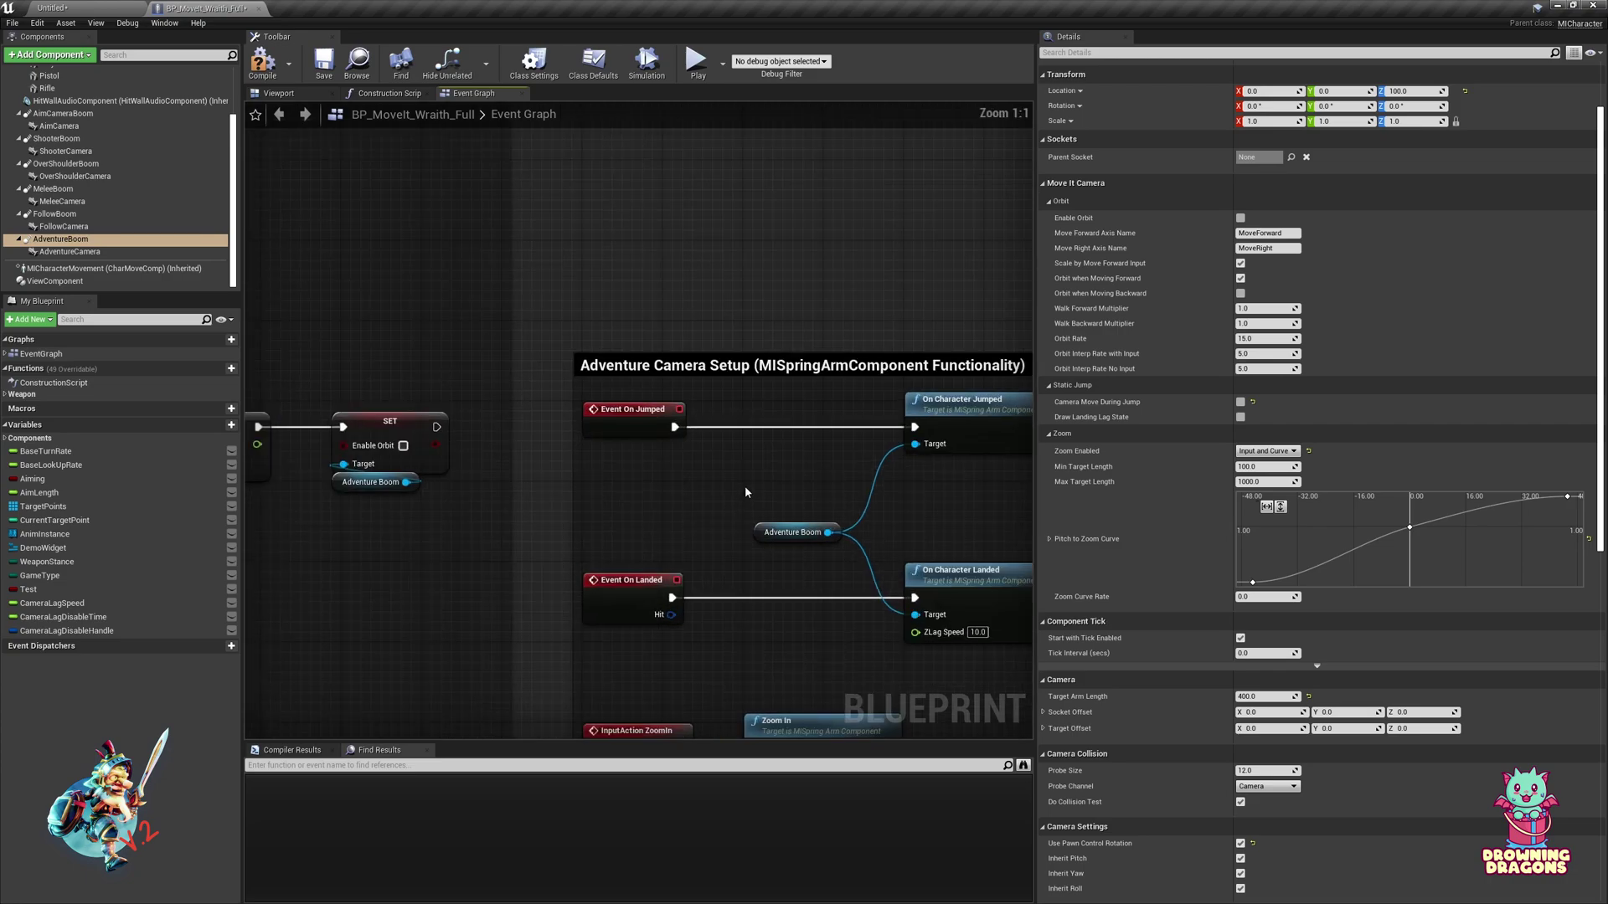
right_drag(746, 485, 643, 428)
click(522, 354)
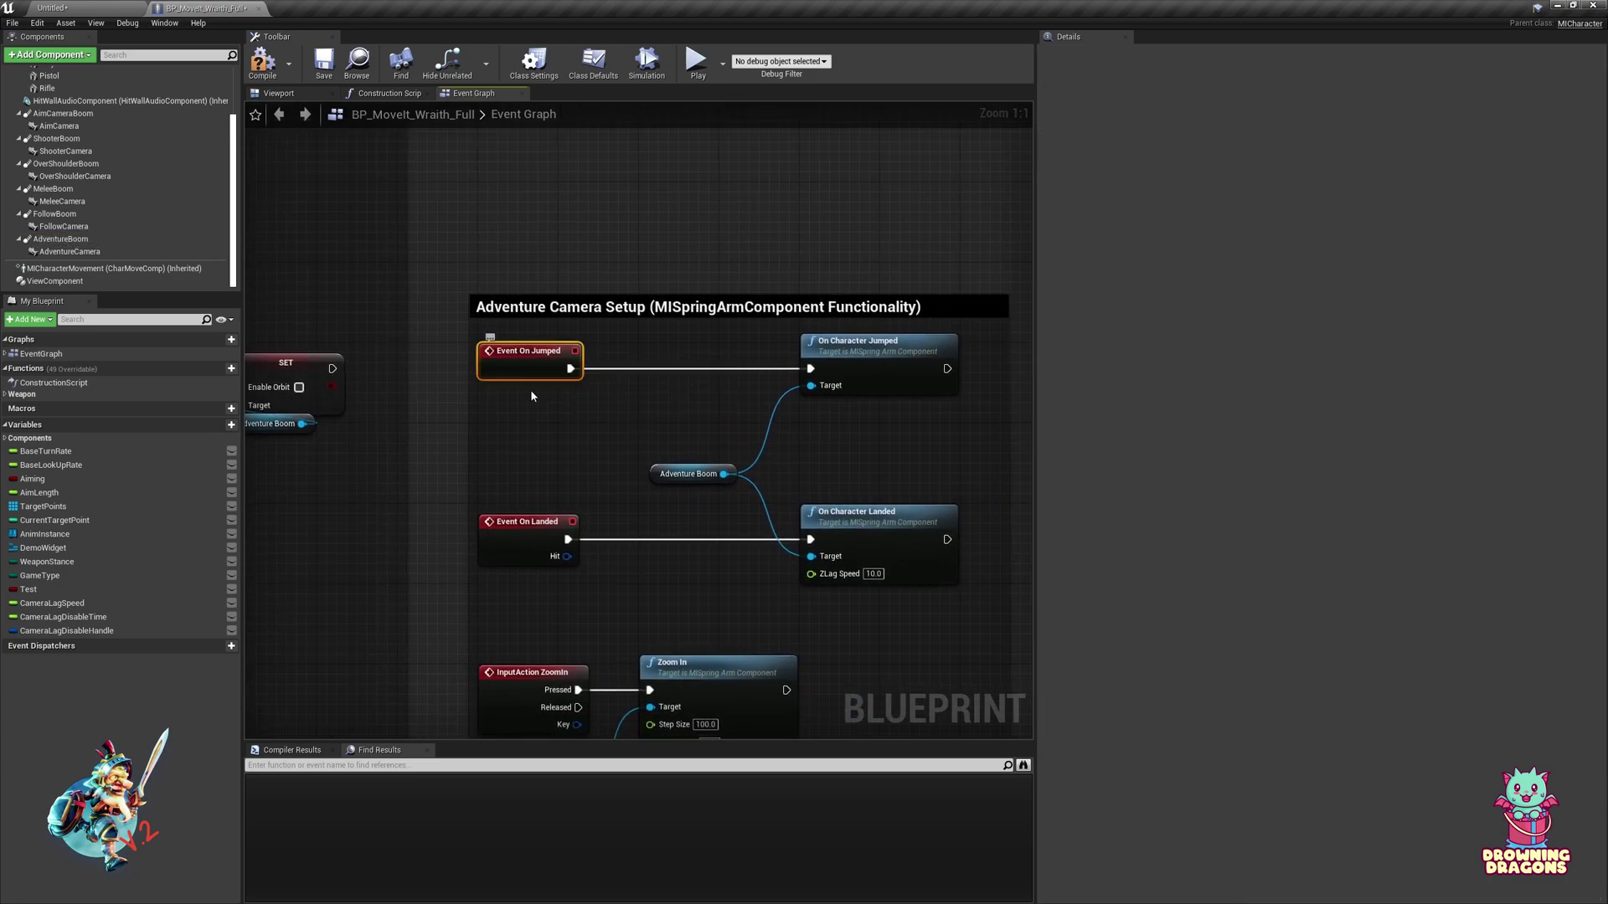
click(515, 526)
right_drag(884, 525, 779, 406)
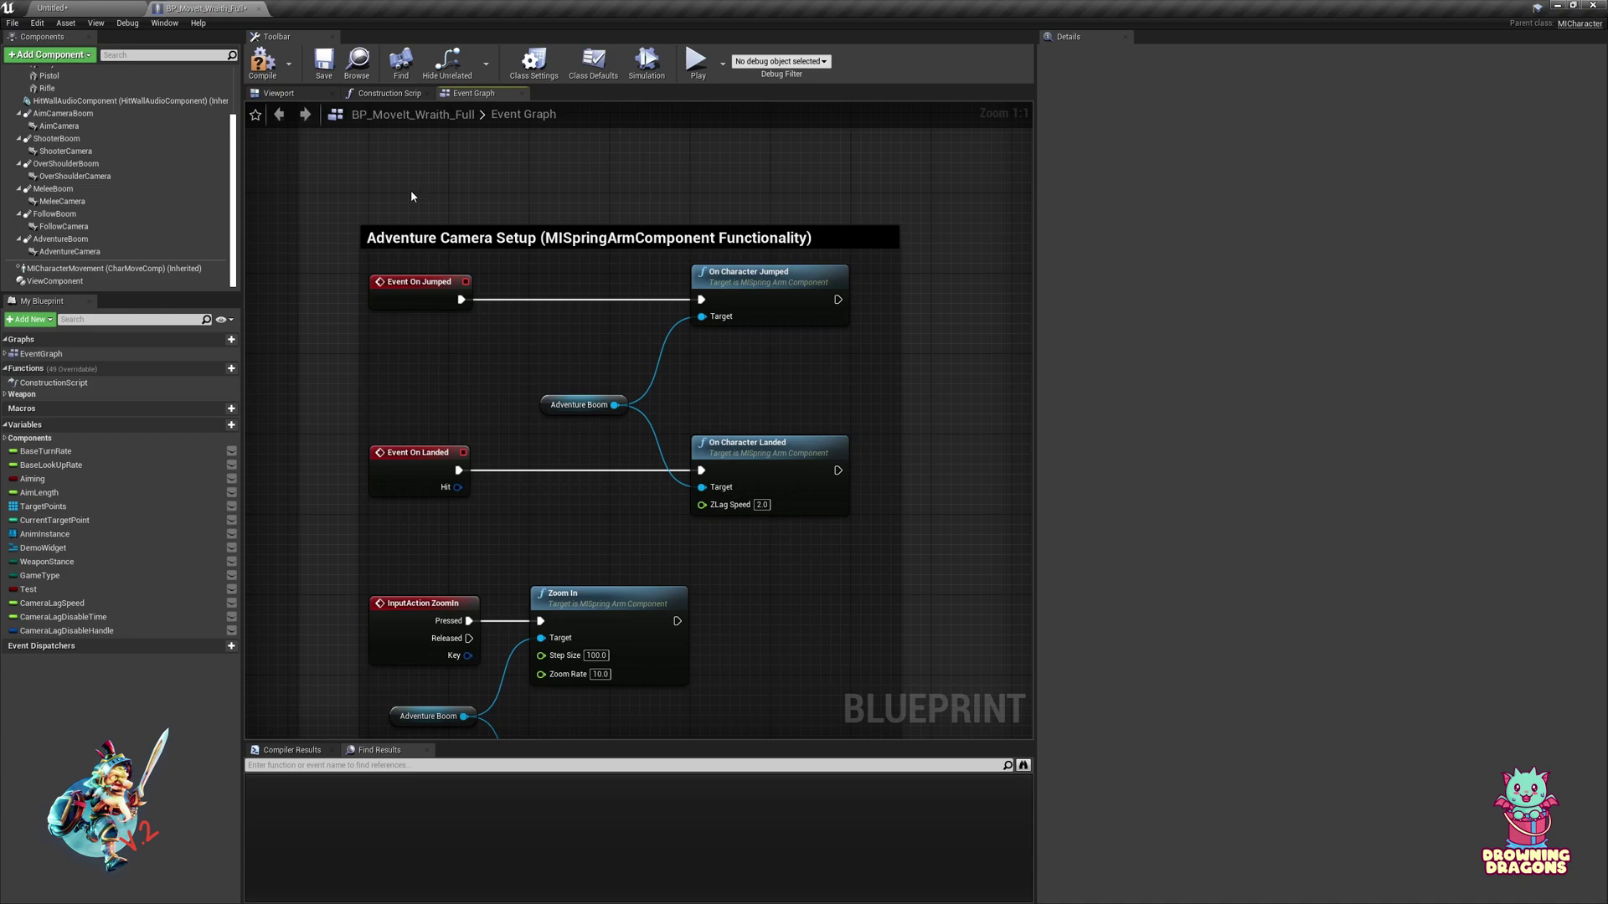
Show AdventureBoom's static jump settings and play-test running and jumping onto and off a cylinder, ending the session.
click(84, 240)
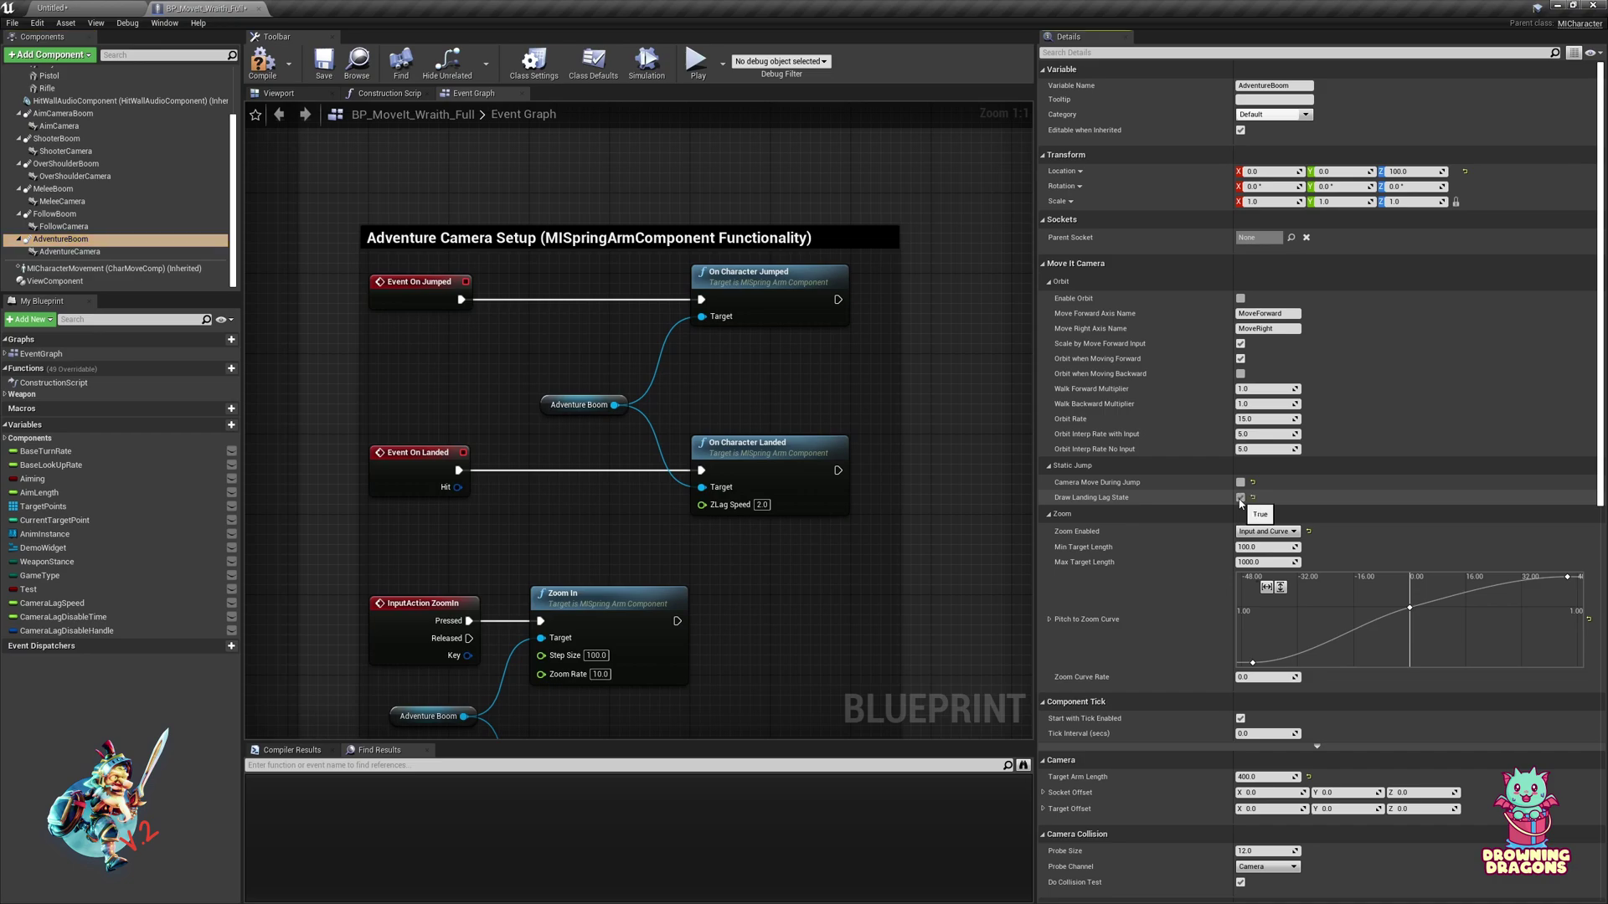
click(92, 7)
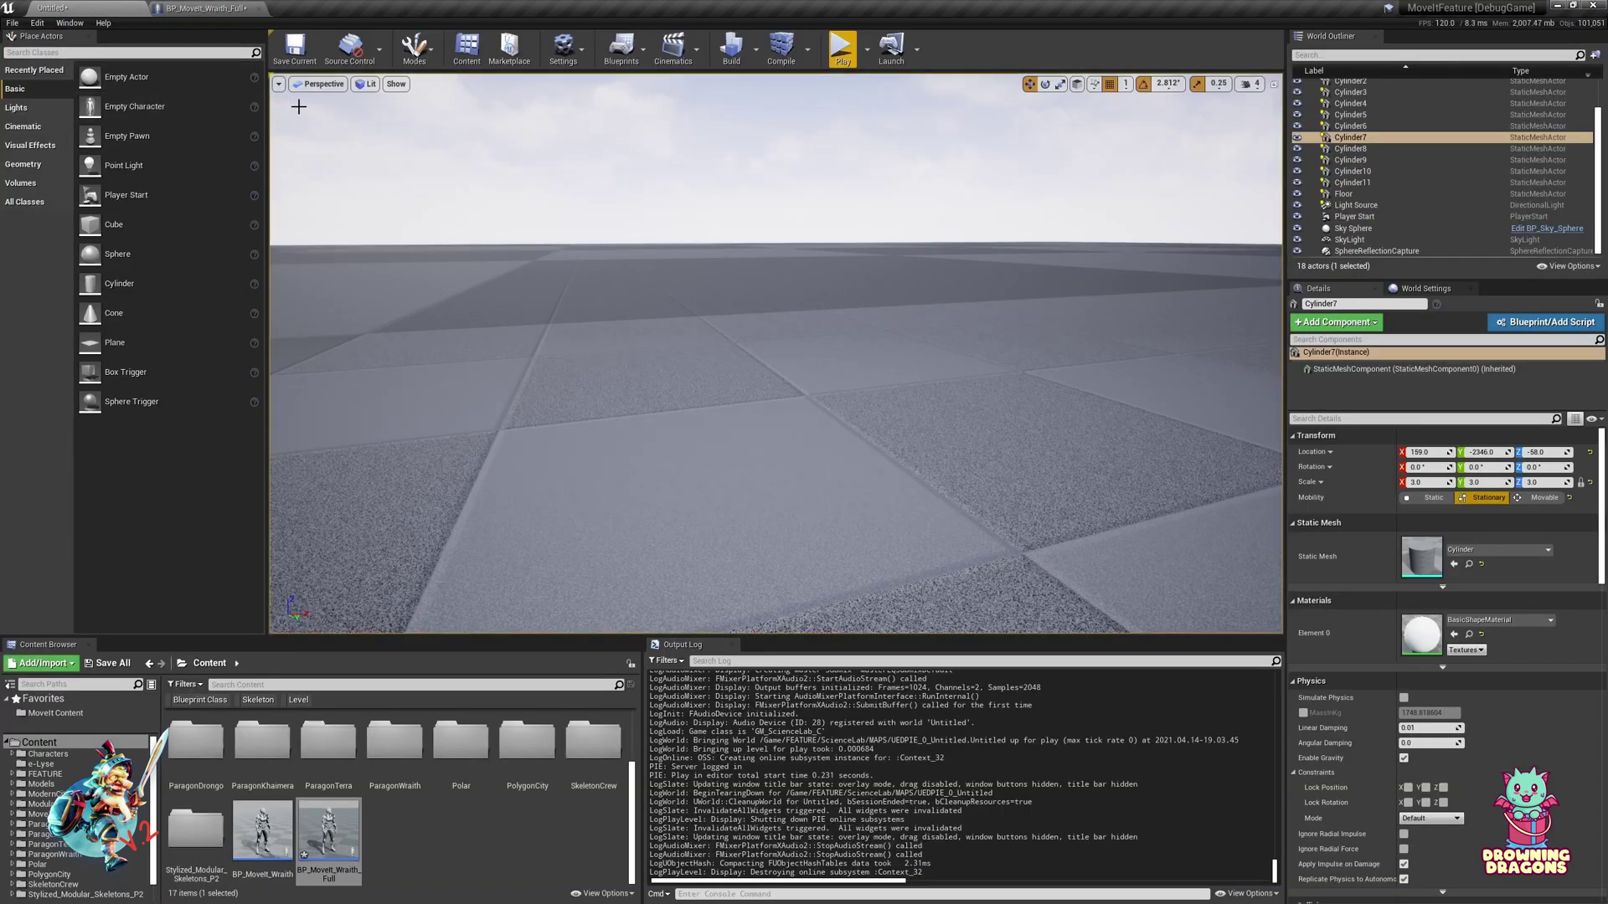
click(838, 51)
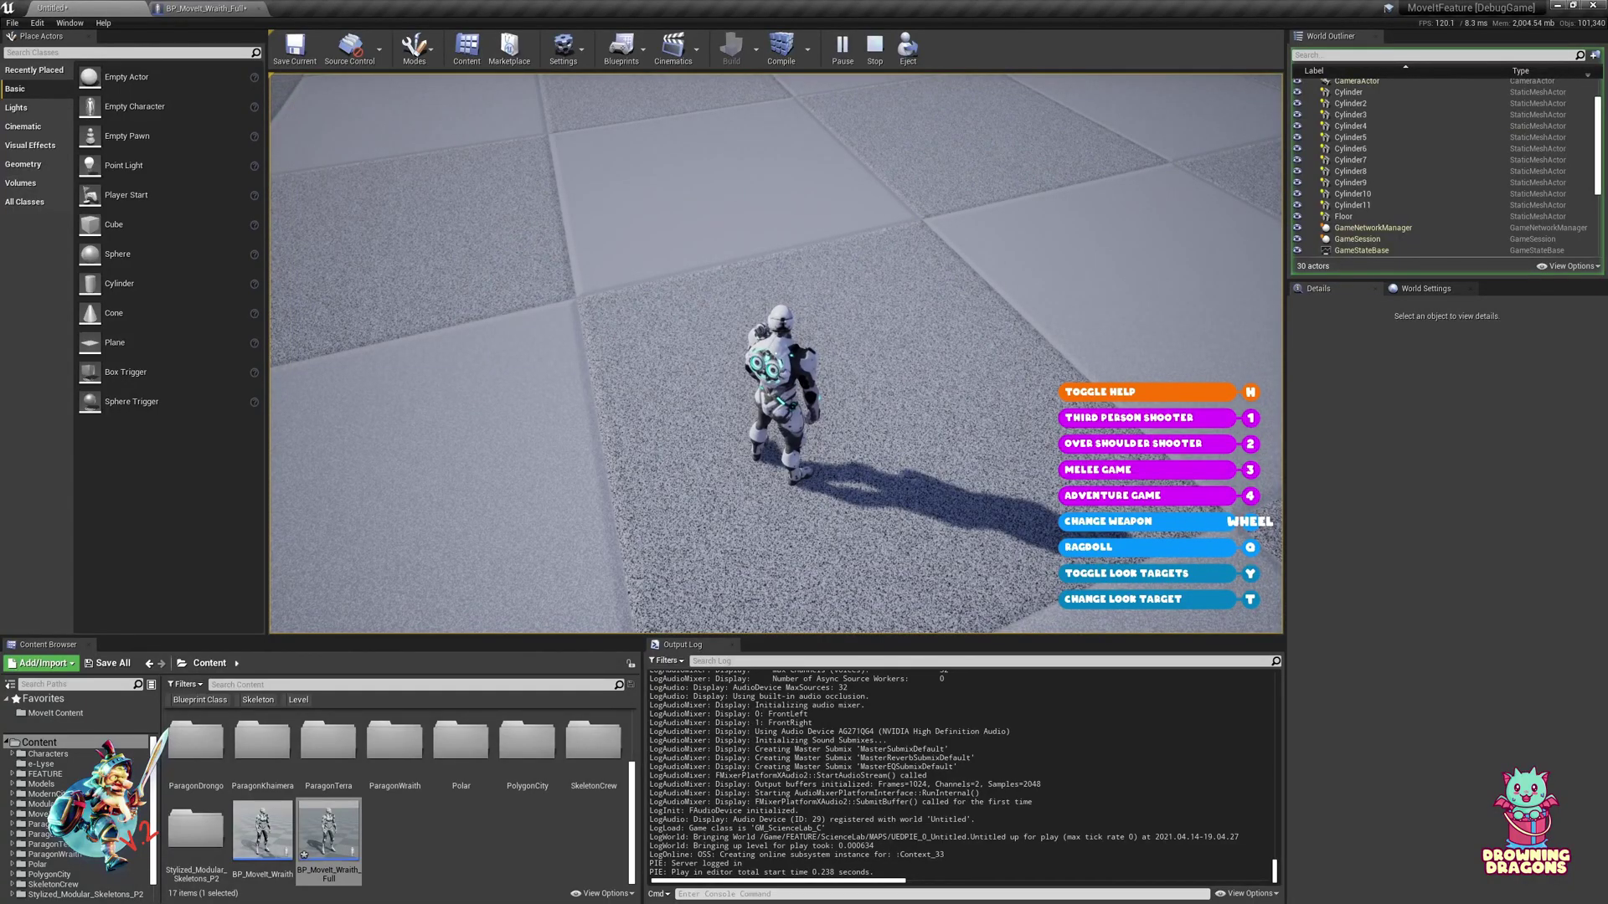
key(w)
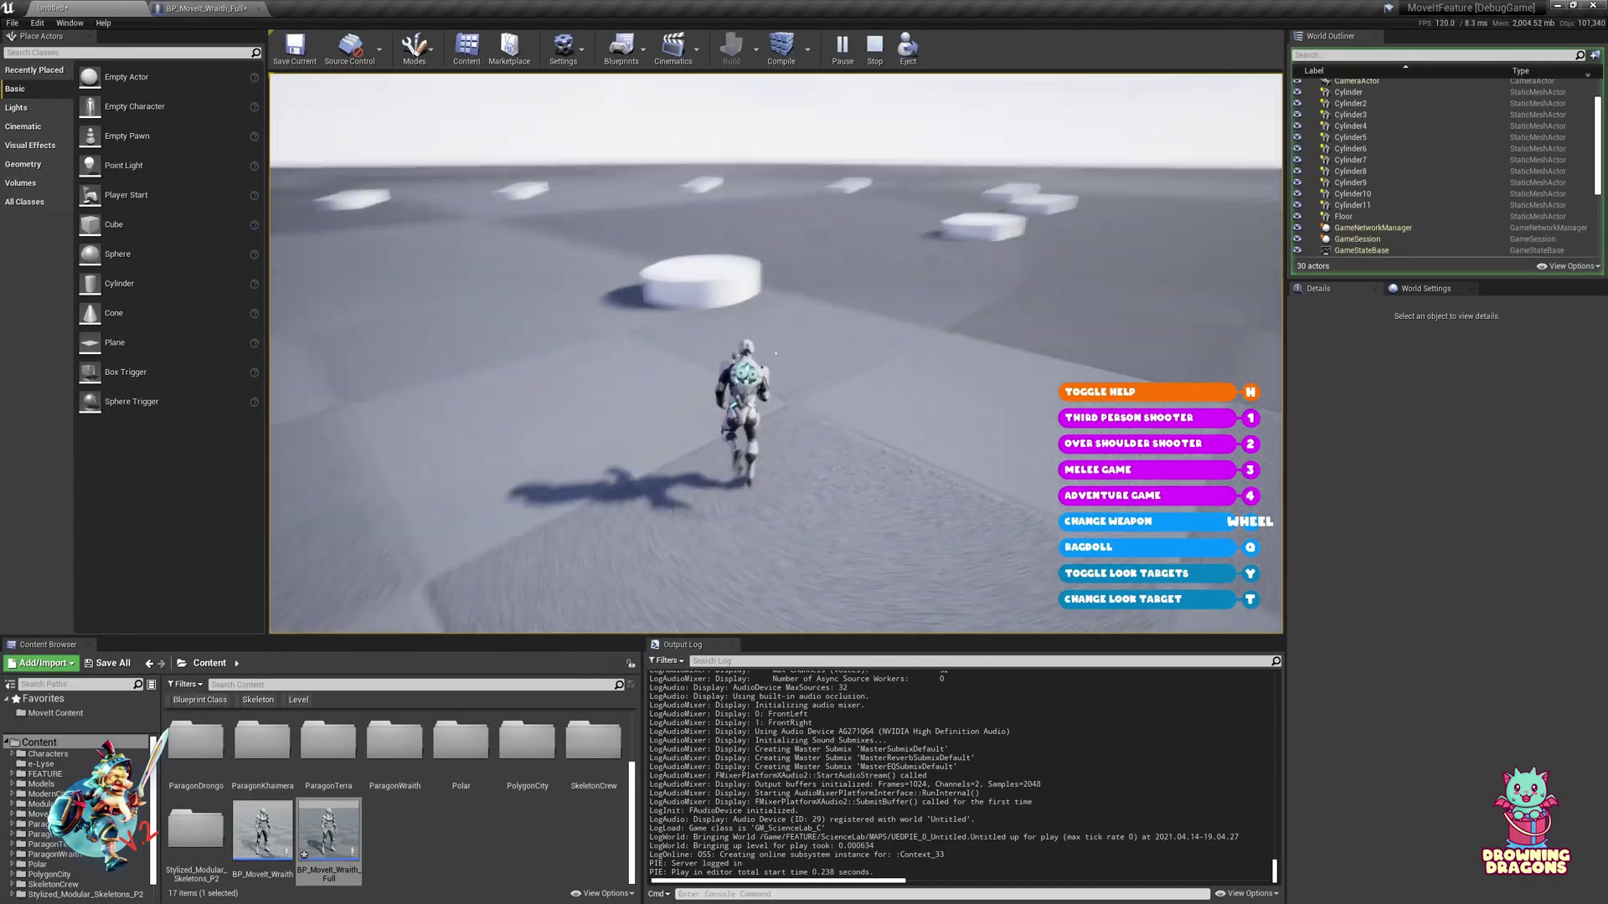
key(space)
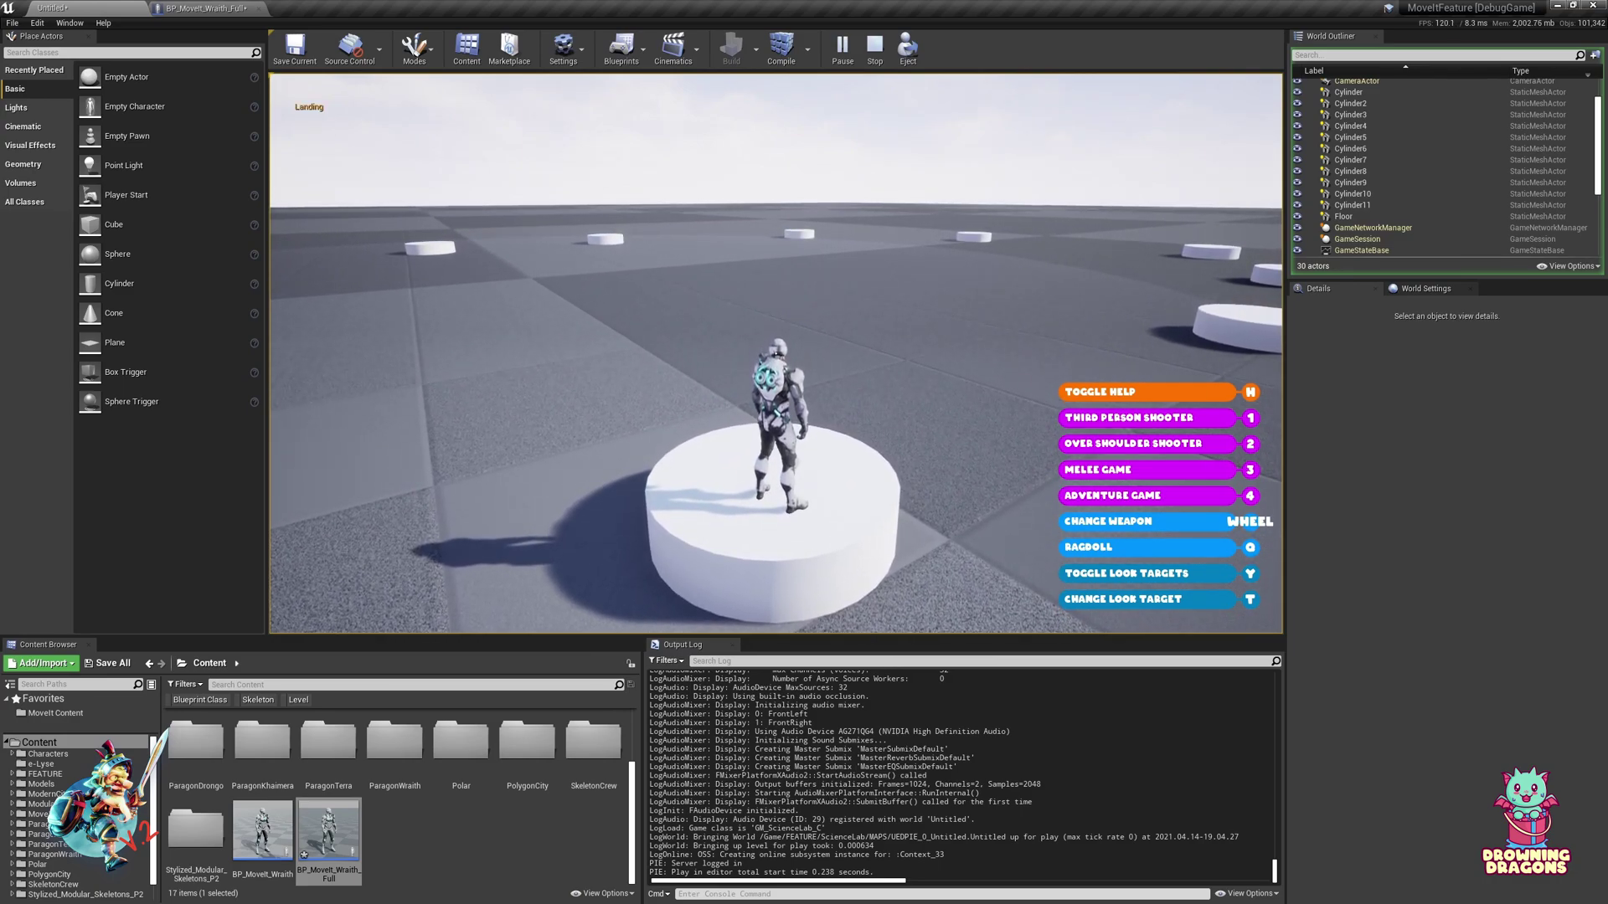
key(a)
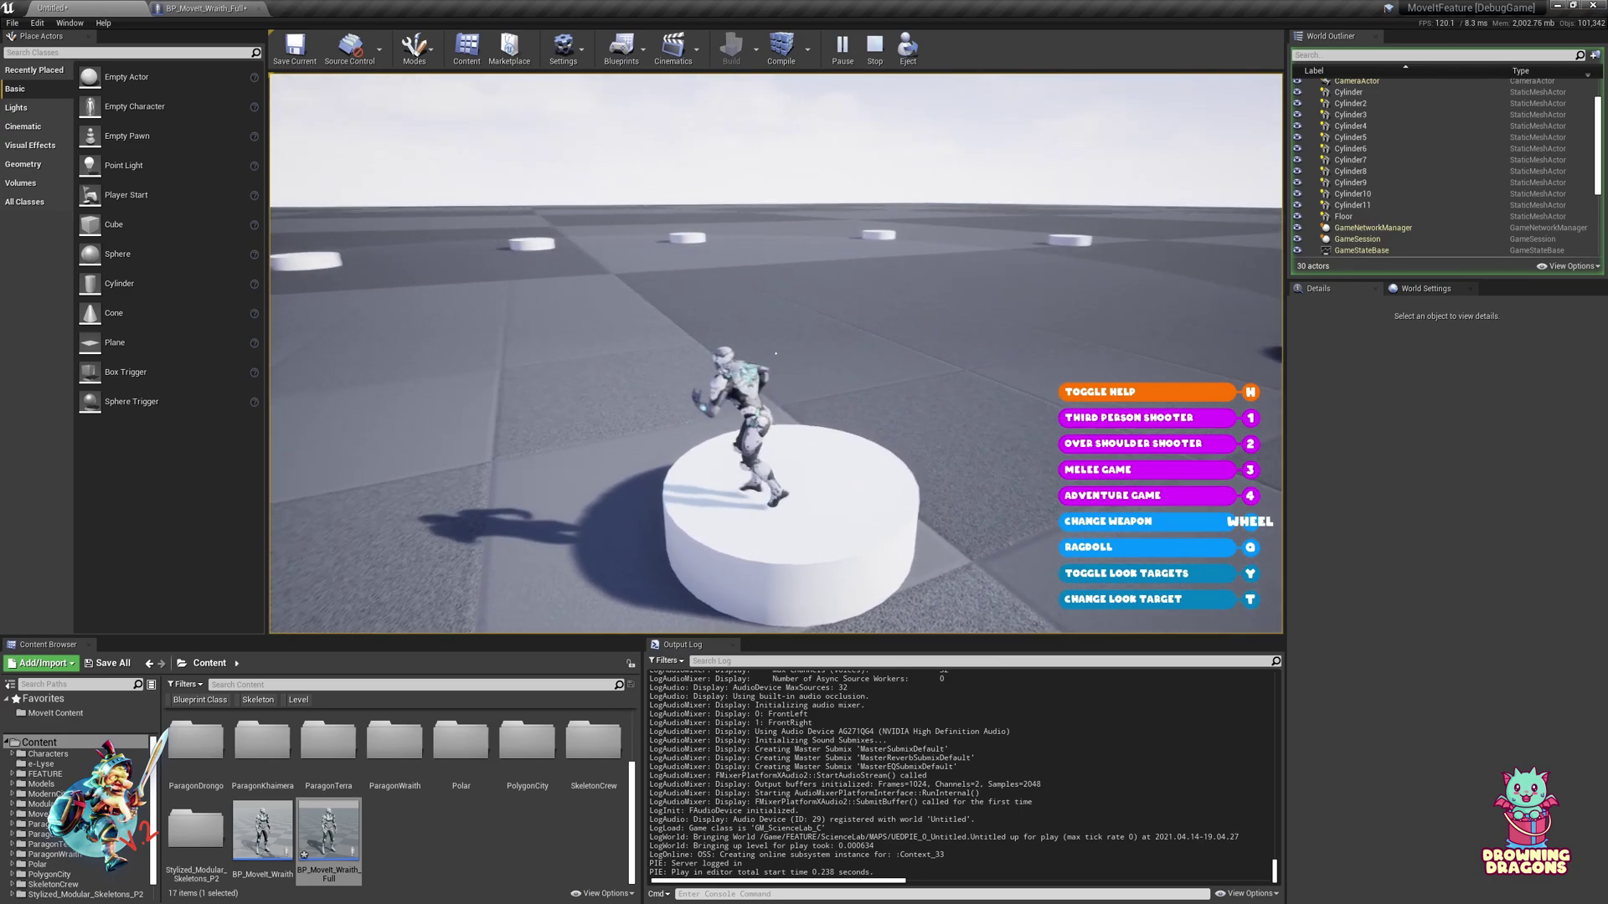
key(space)
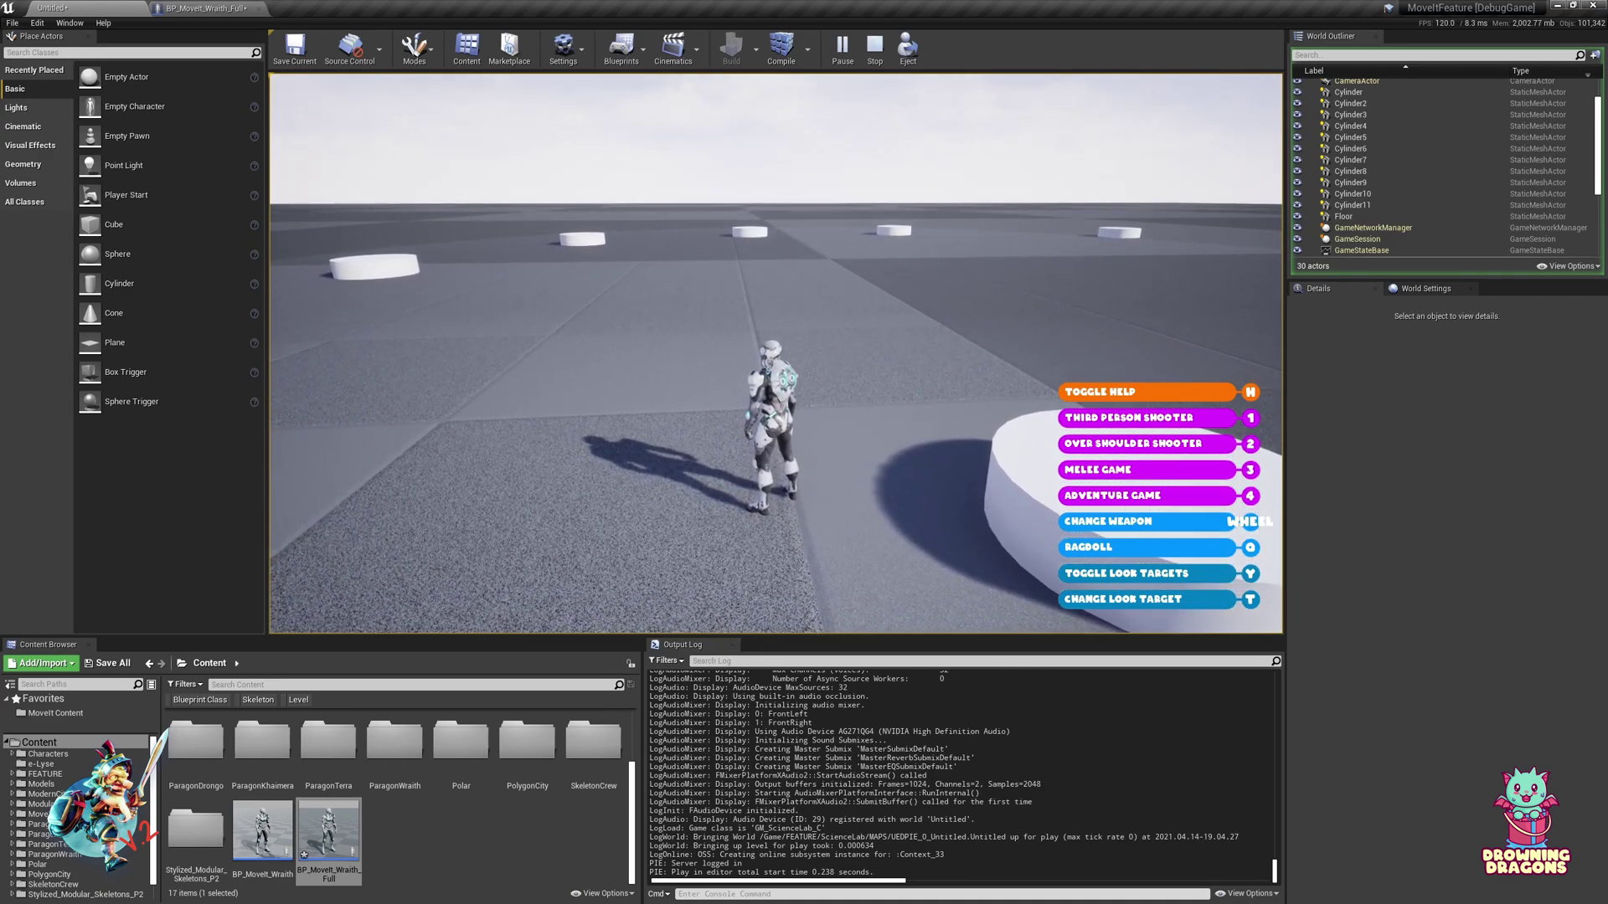
key(a)
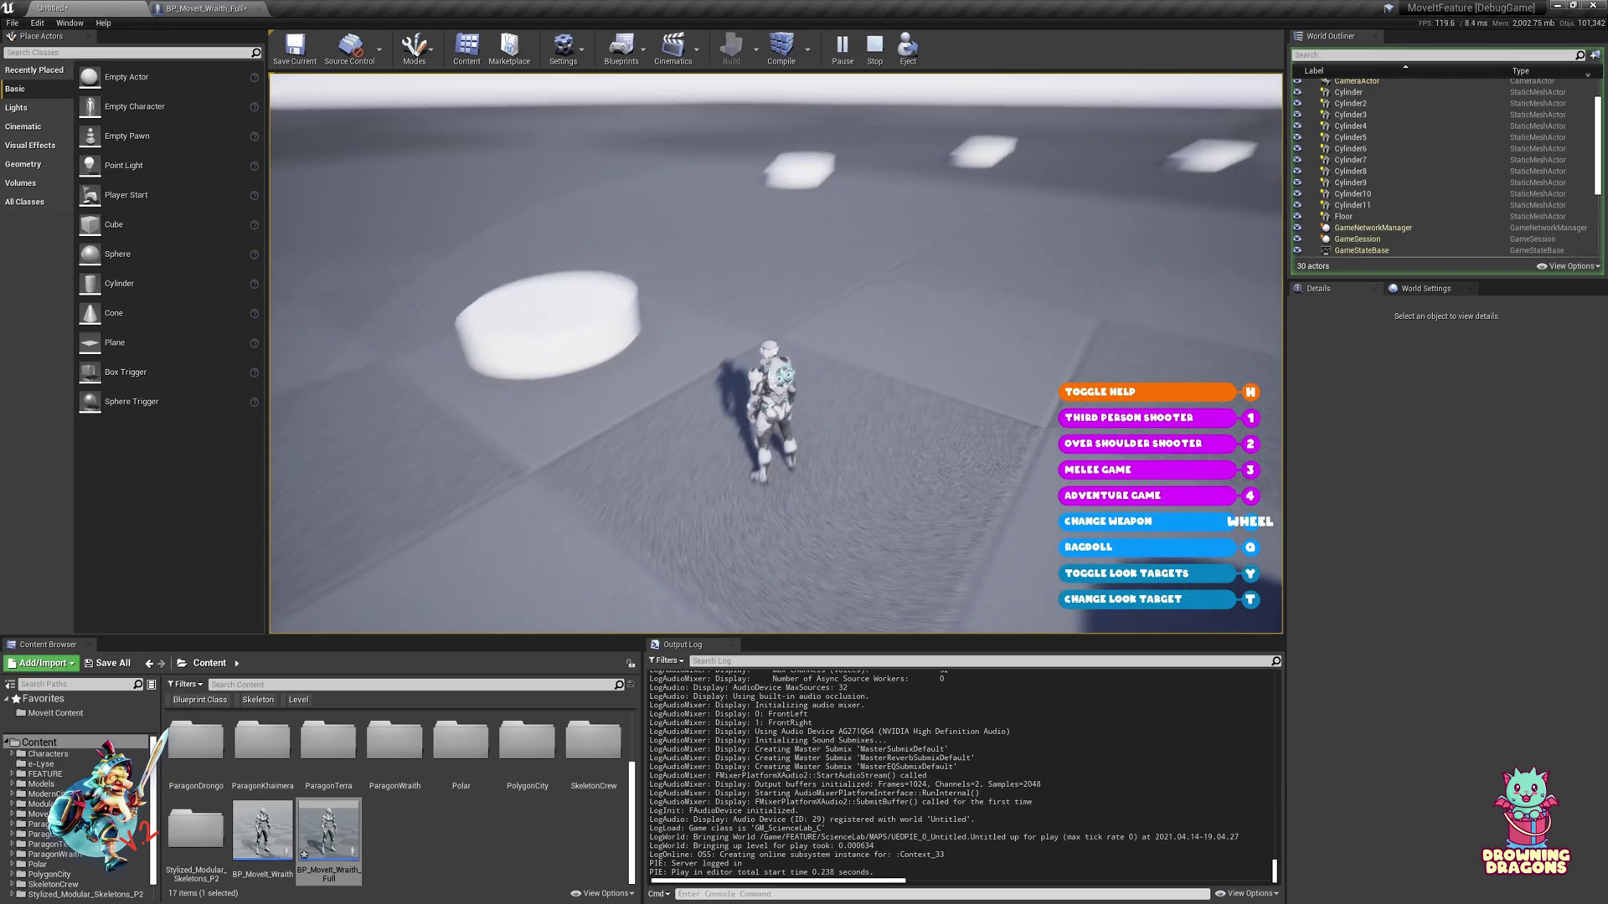
key(Escape)
Turn off Enable Camera Lag in AdventureBoom's lag settings.
click(222, 7)
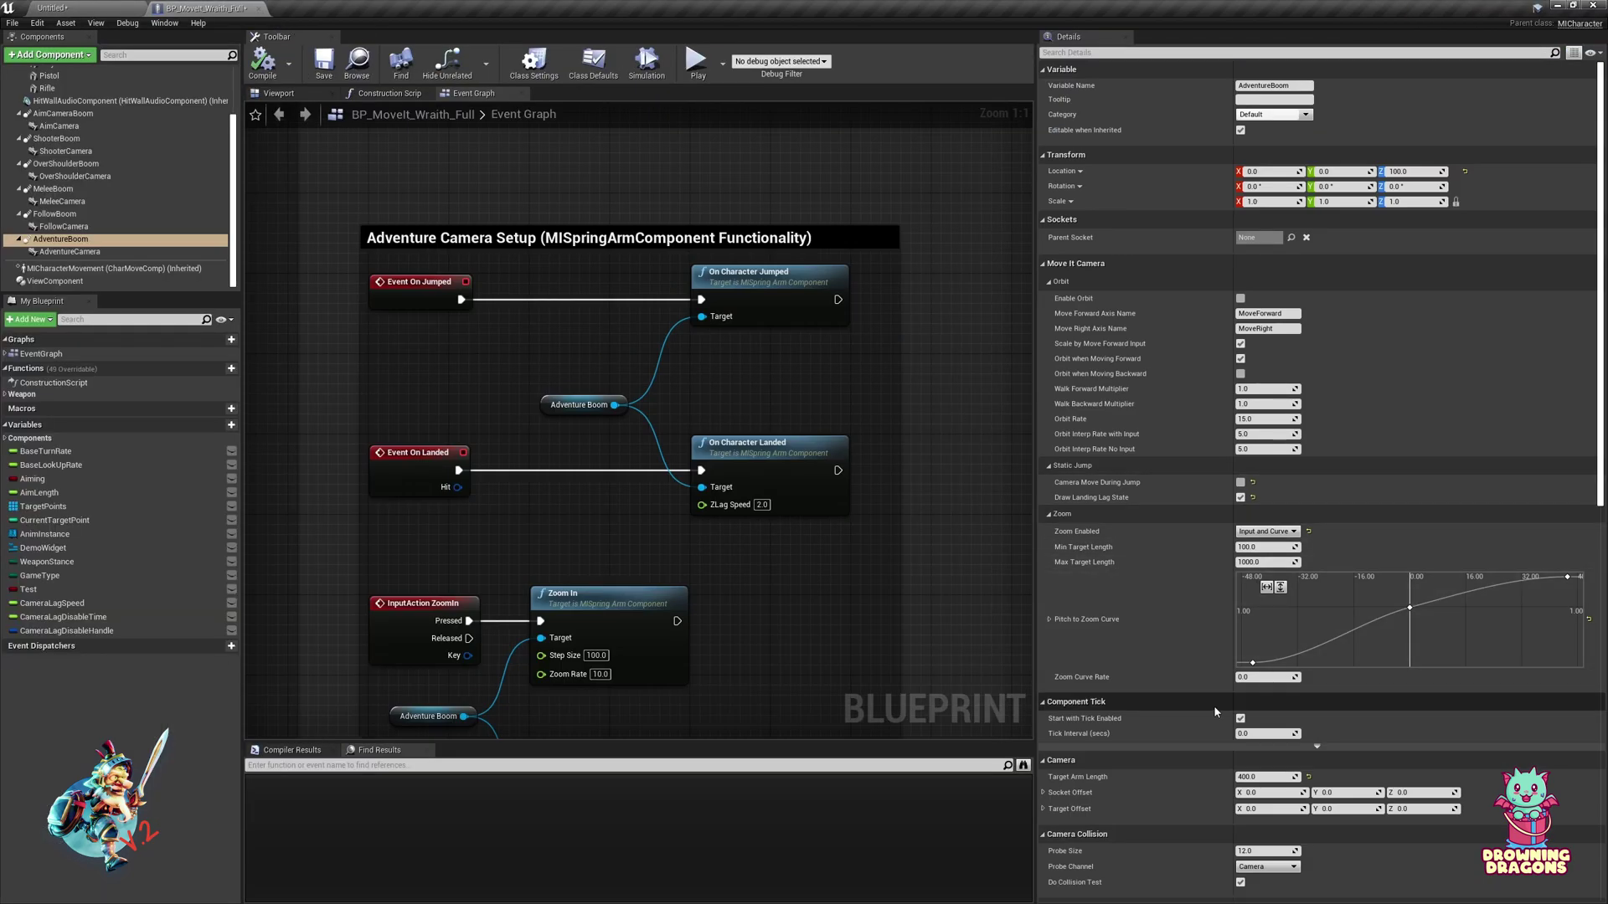
scroll(1218, 701, down, 3)
click(1240, 810)
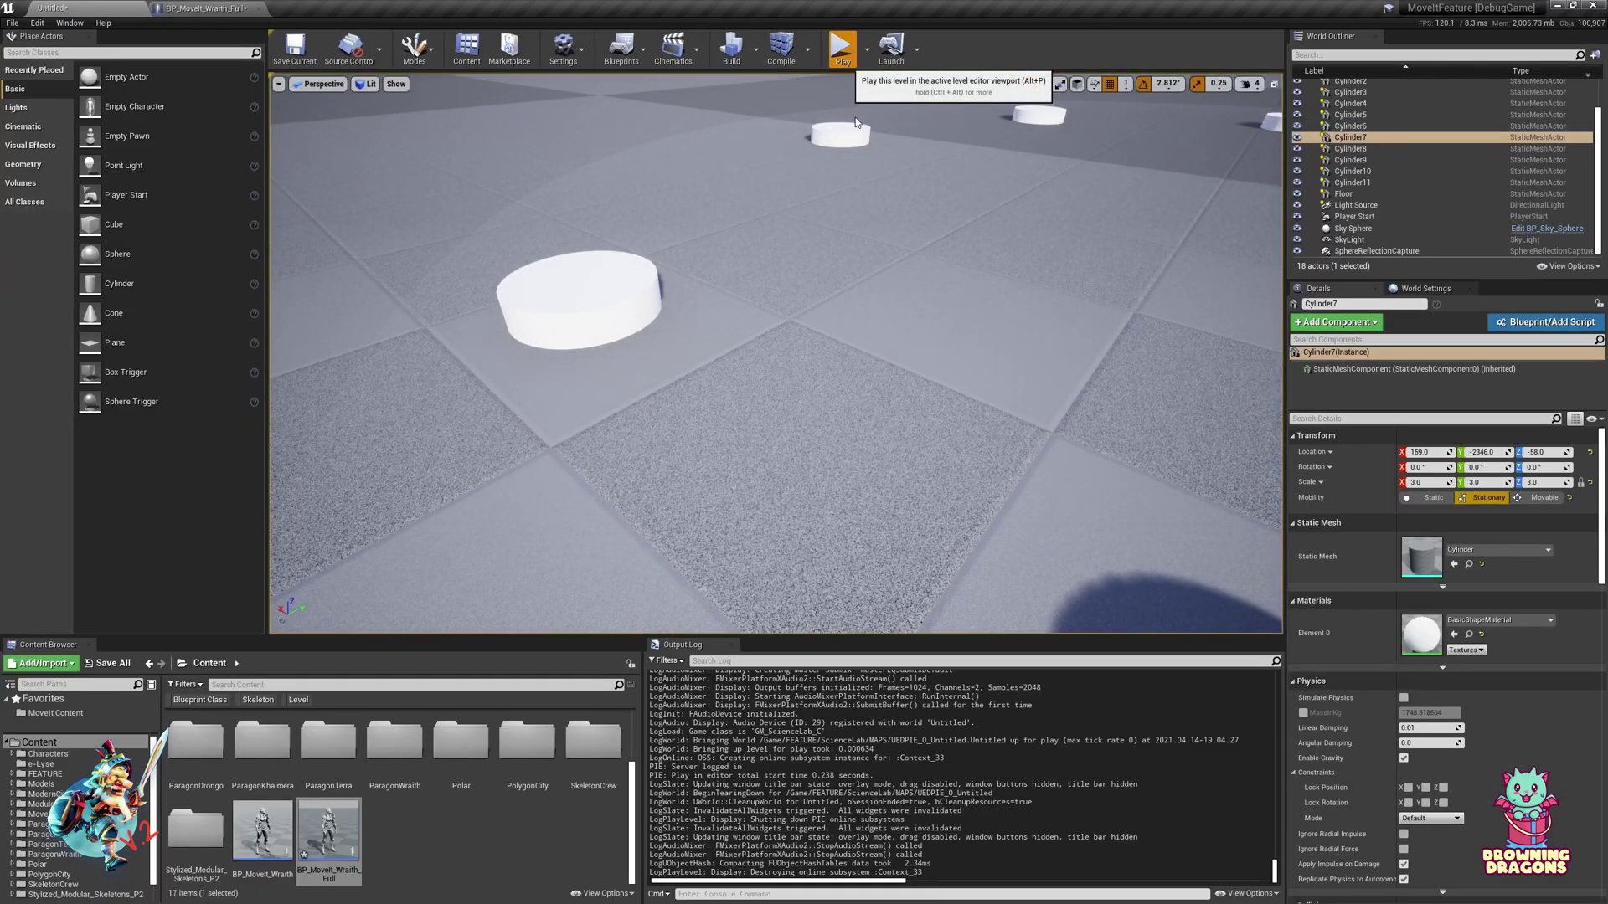
Play-test the camera by running in several directions and jumping on and off a cylinder, then leave the session.
click(842, 49)
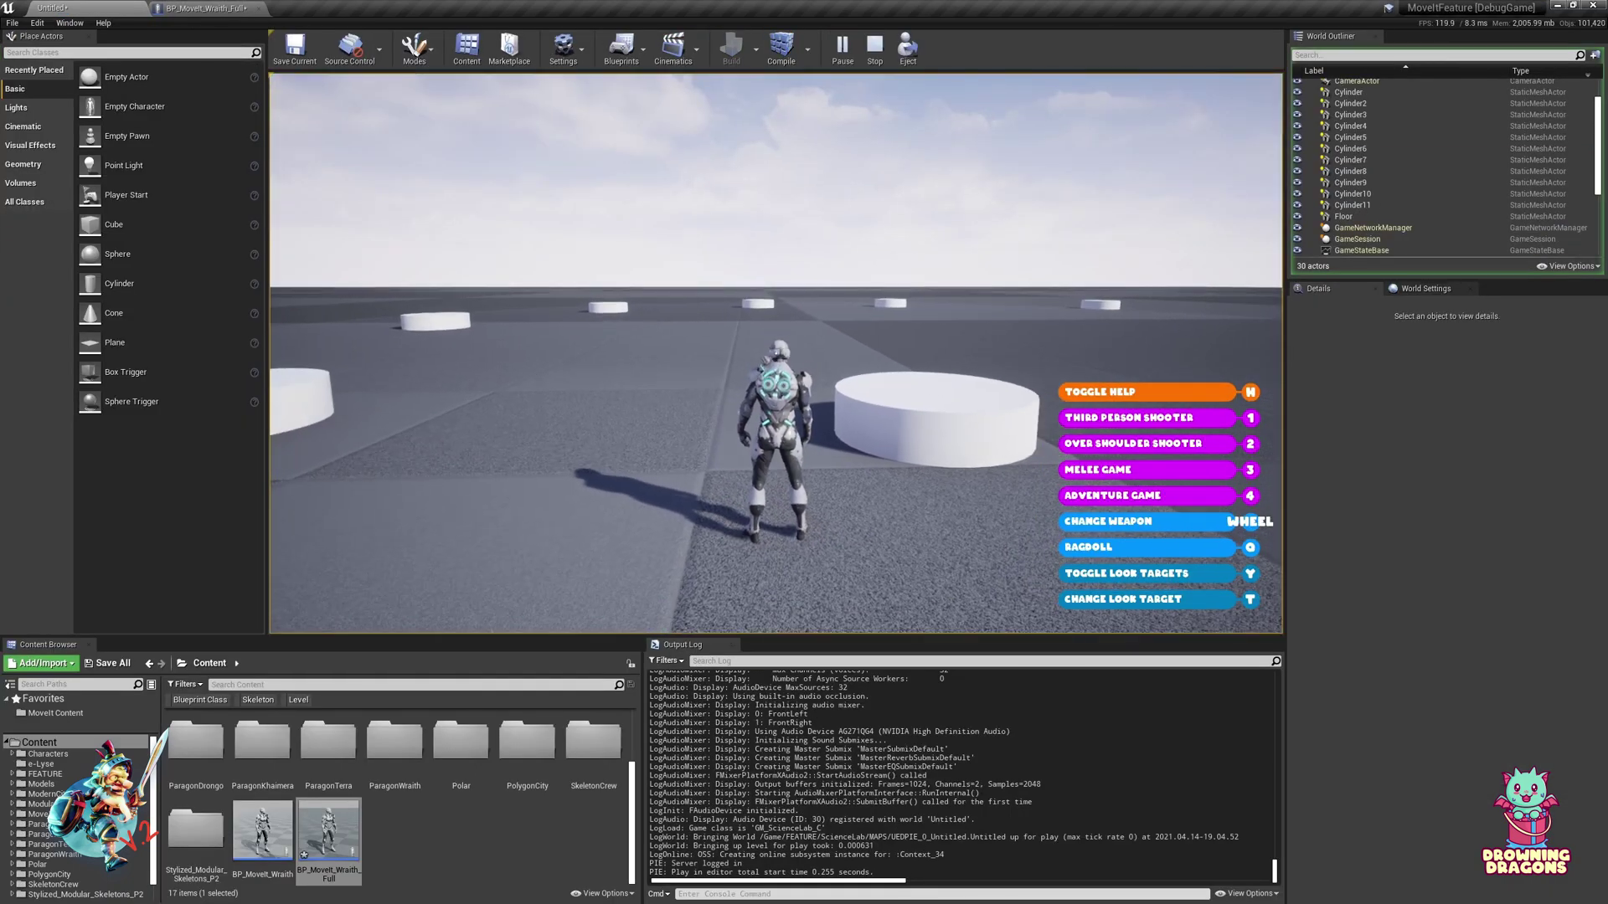
key(d)
key(w)
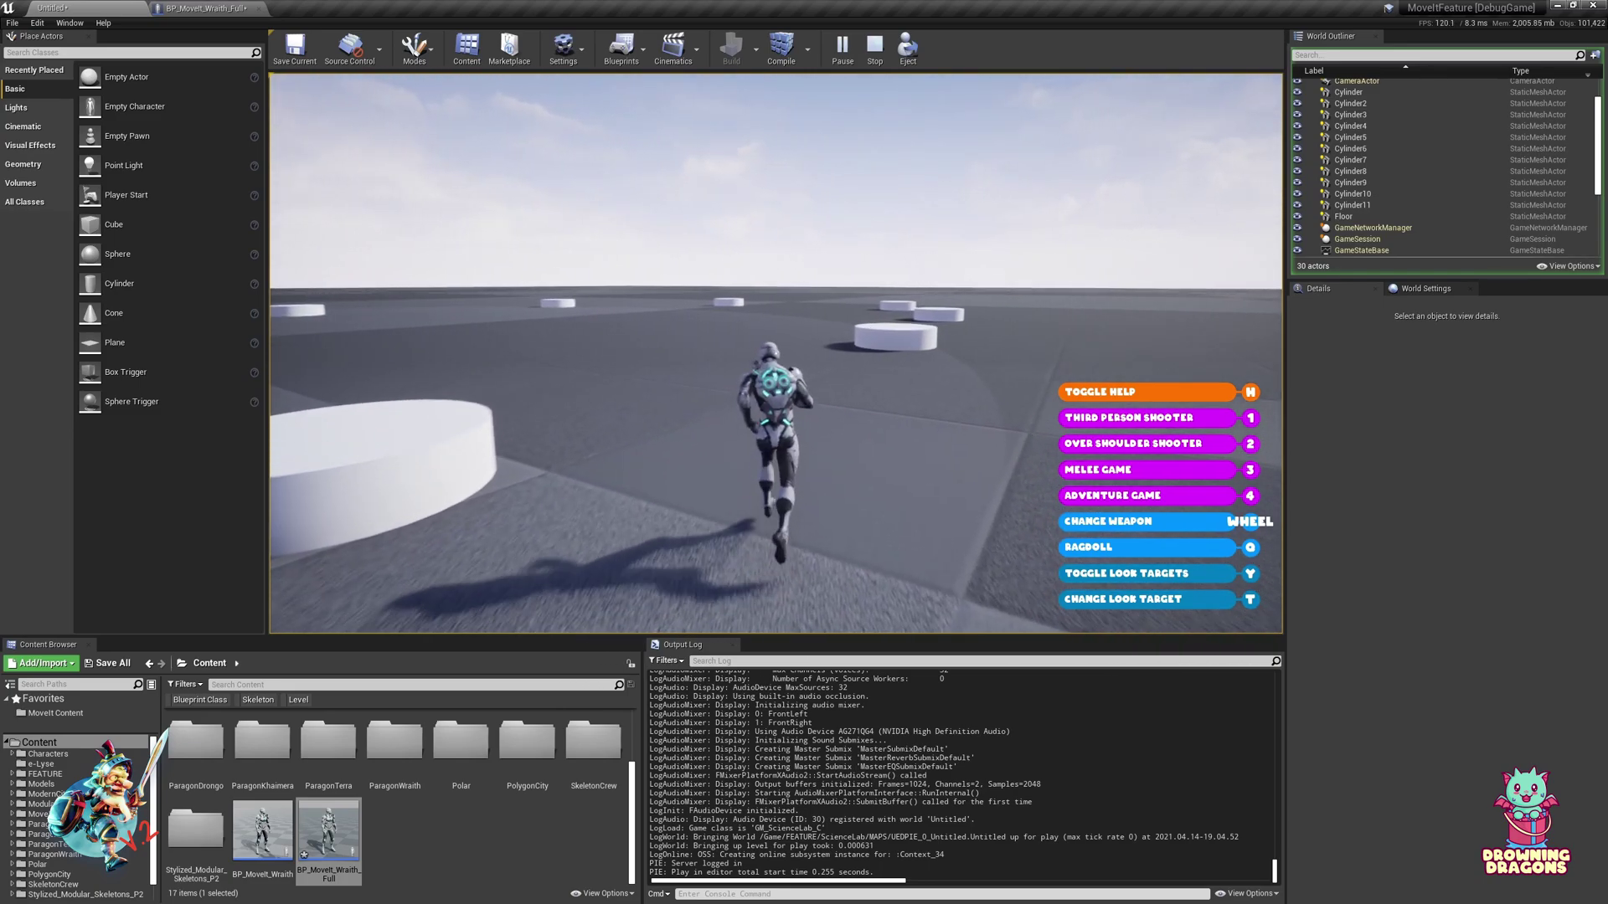
key(a)
key(s)
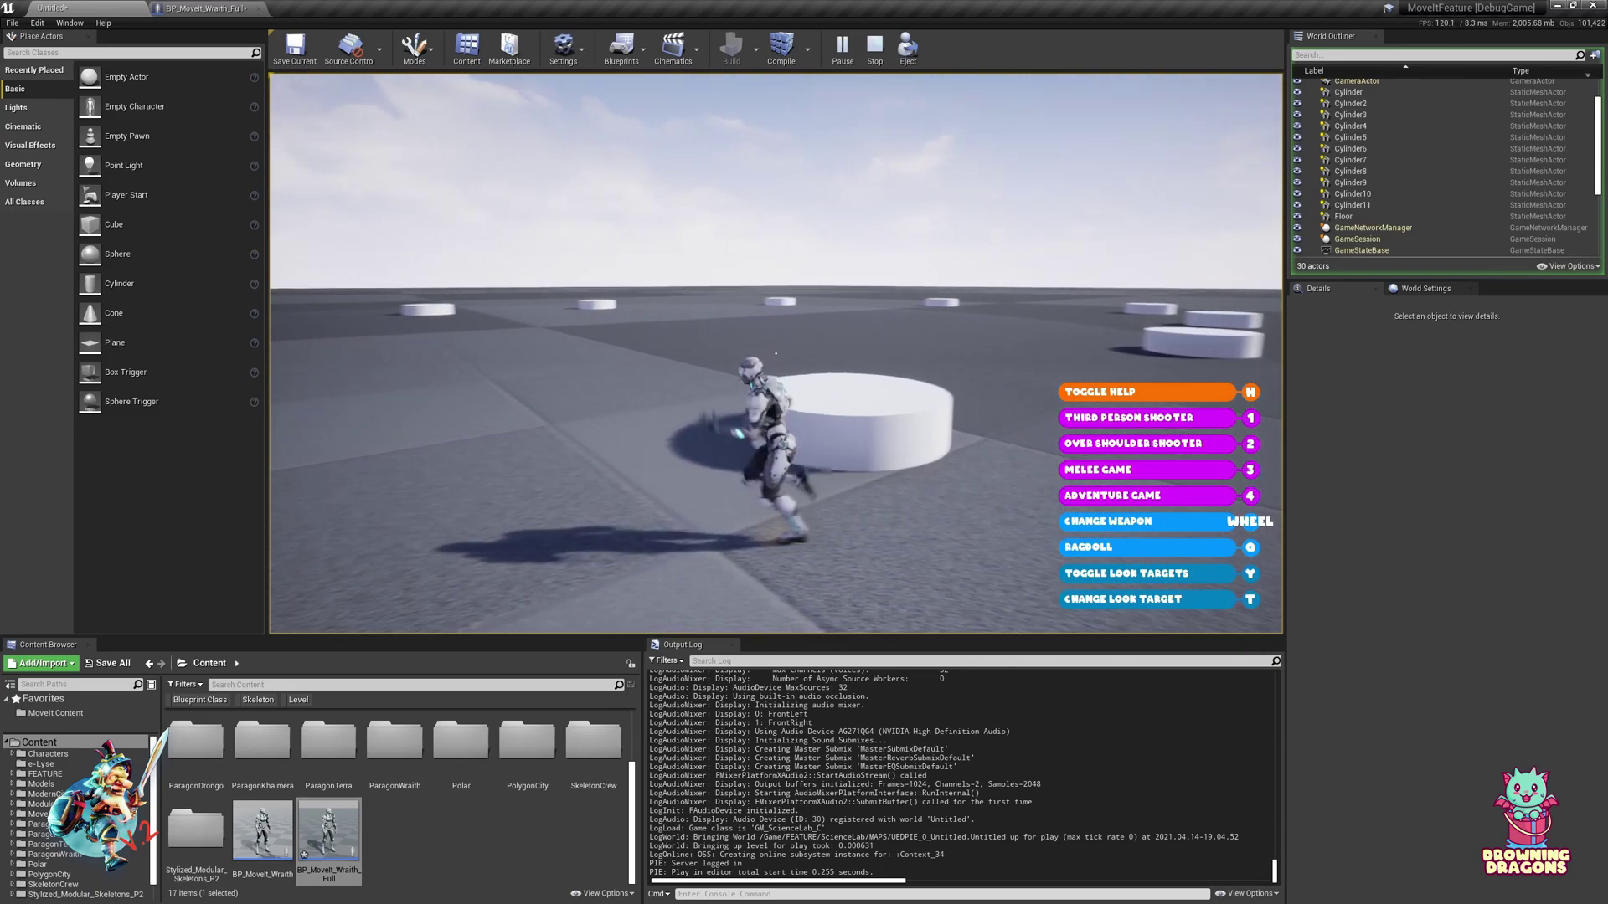
key(w)
key(space)
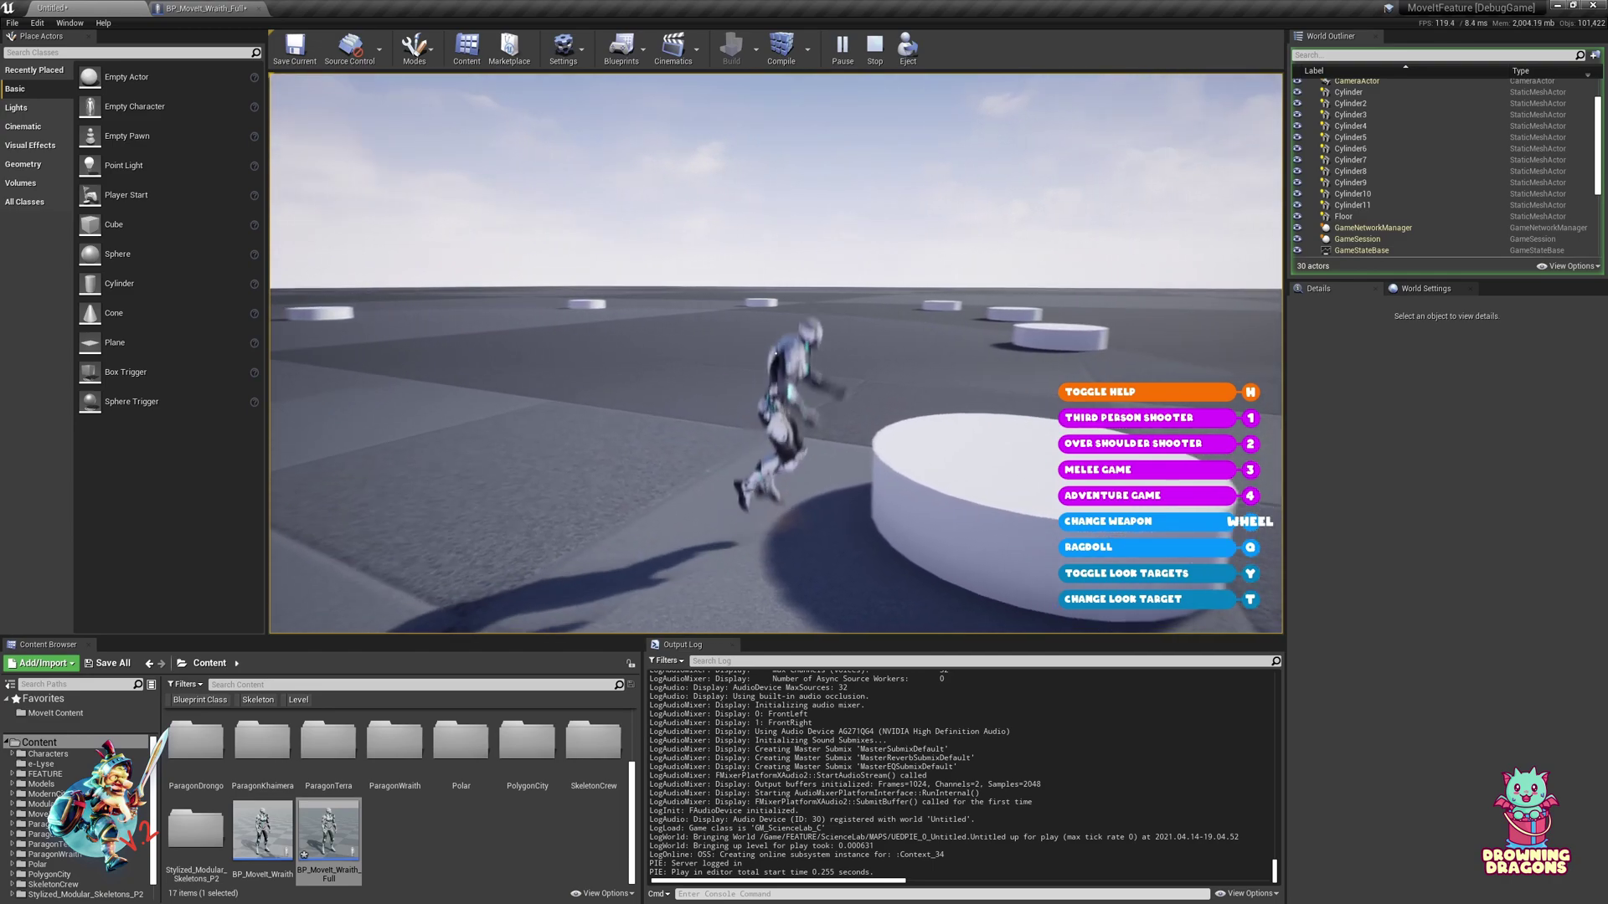
key(space)
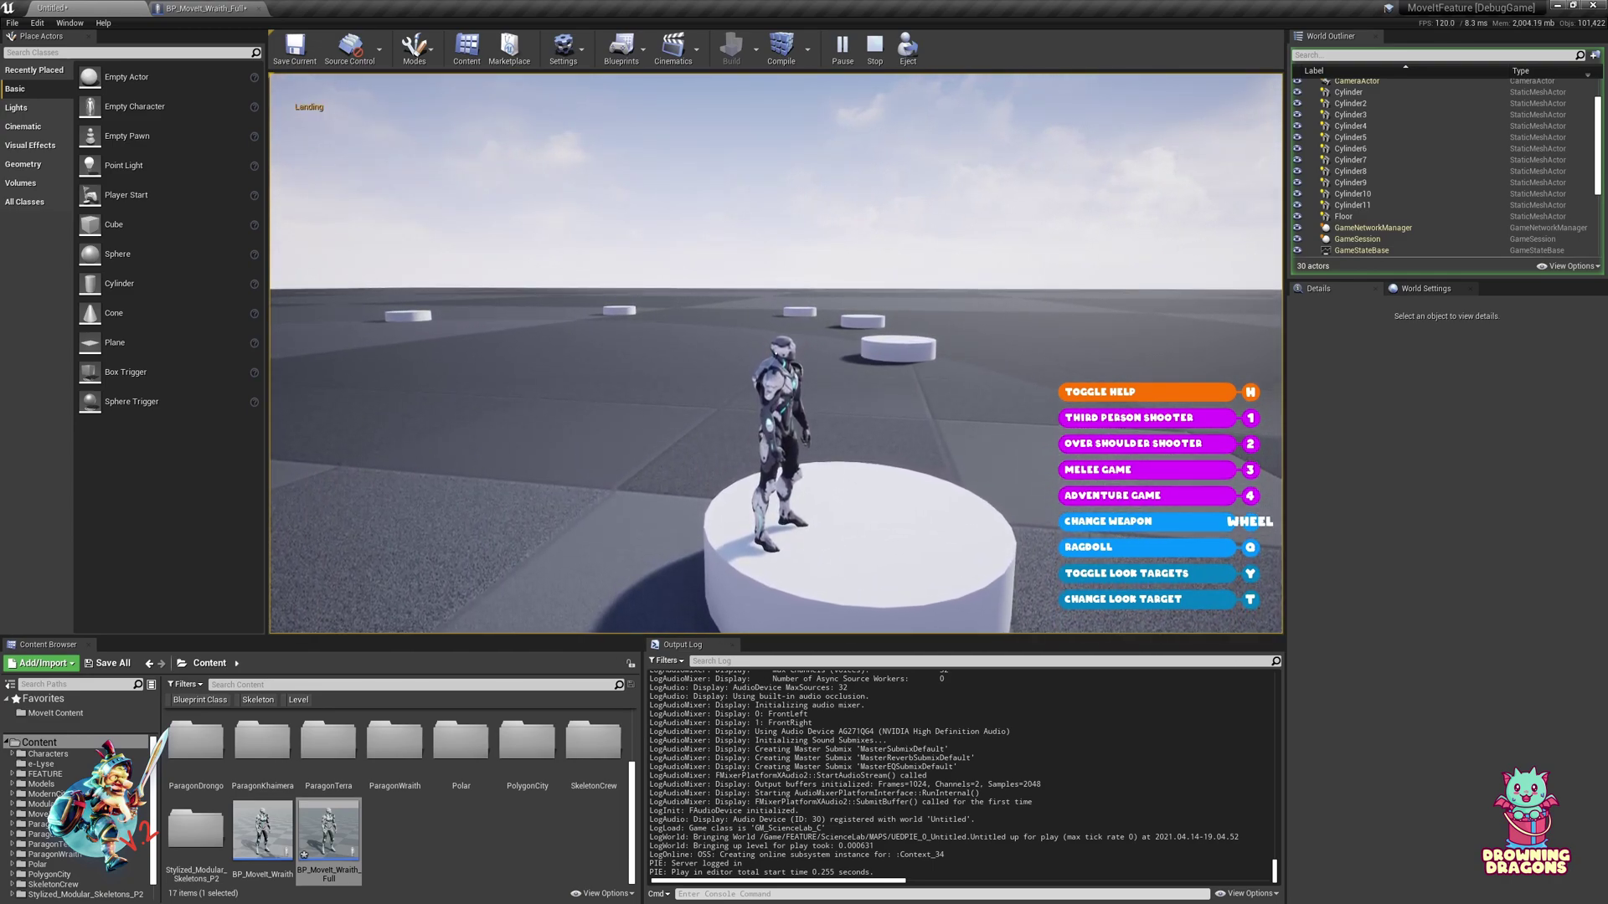
key(a)
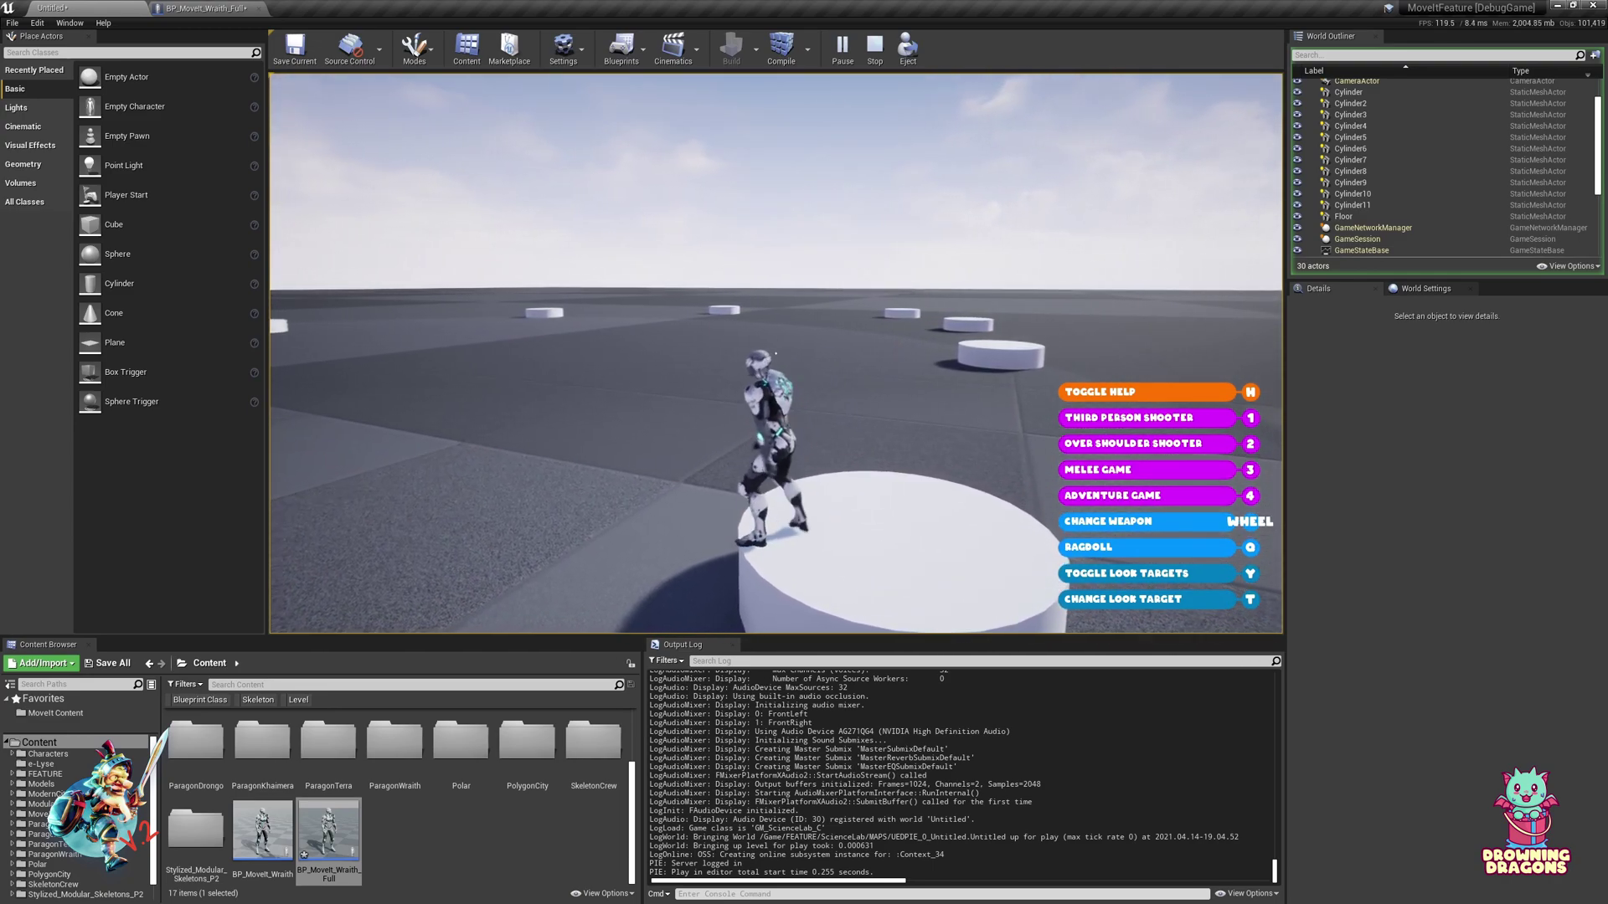
key(space)
key(shift+F1)
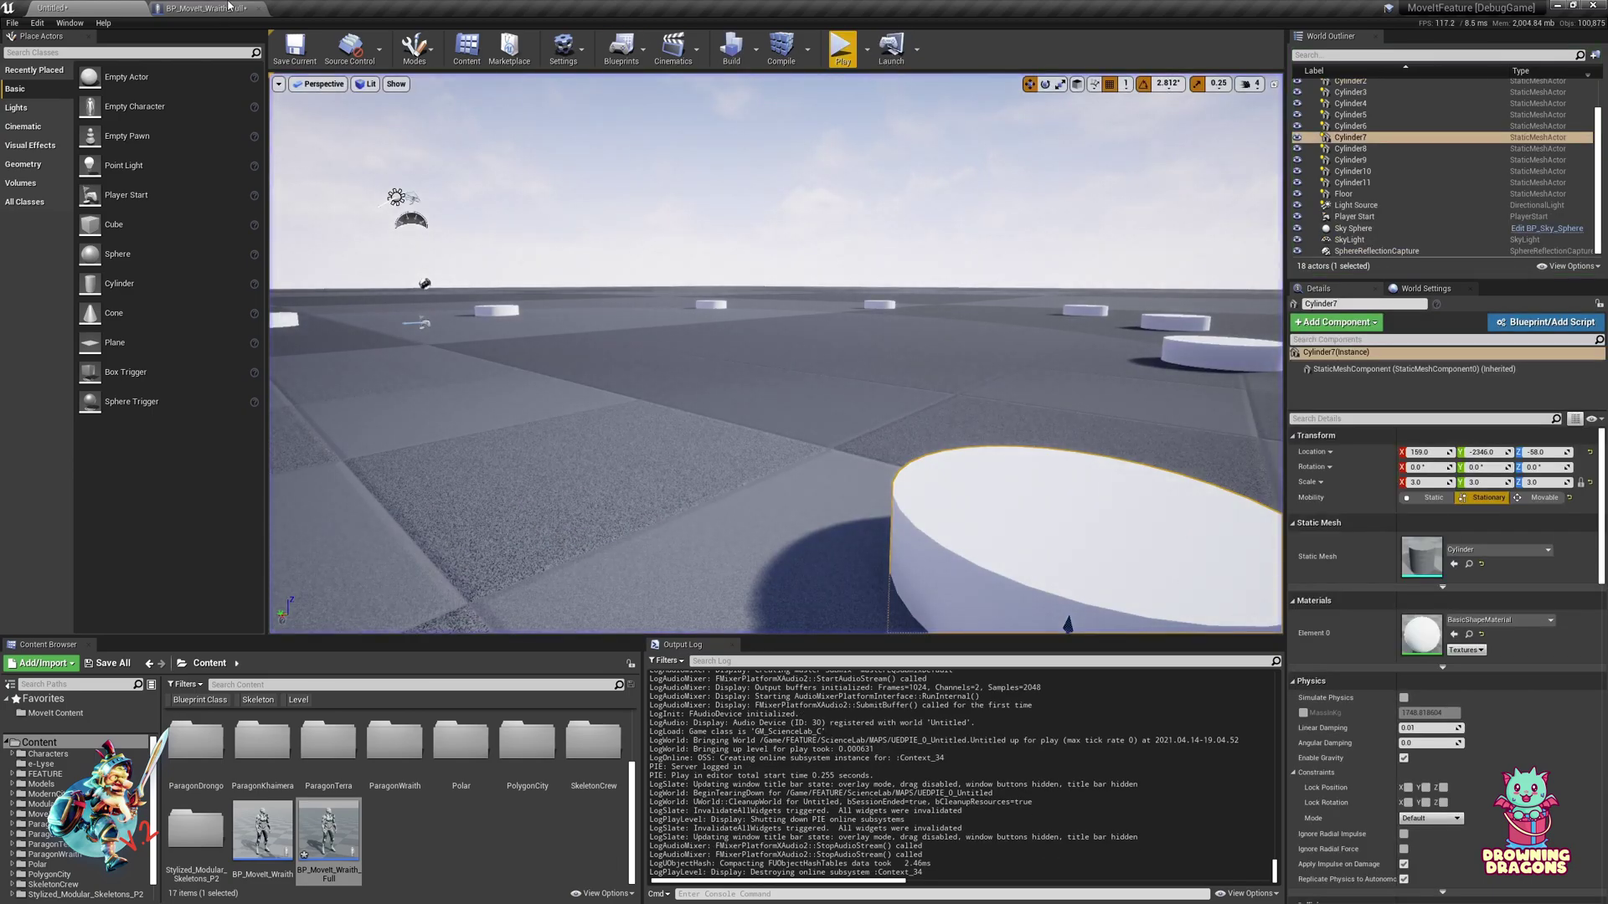
Set the ZLag Speed of the On Character Landed node to 15 and compile the Wraith blueprint.
click(205, 7)
click(757, 503)
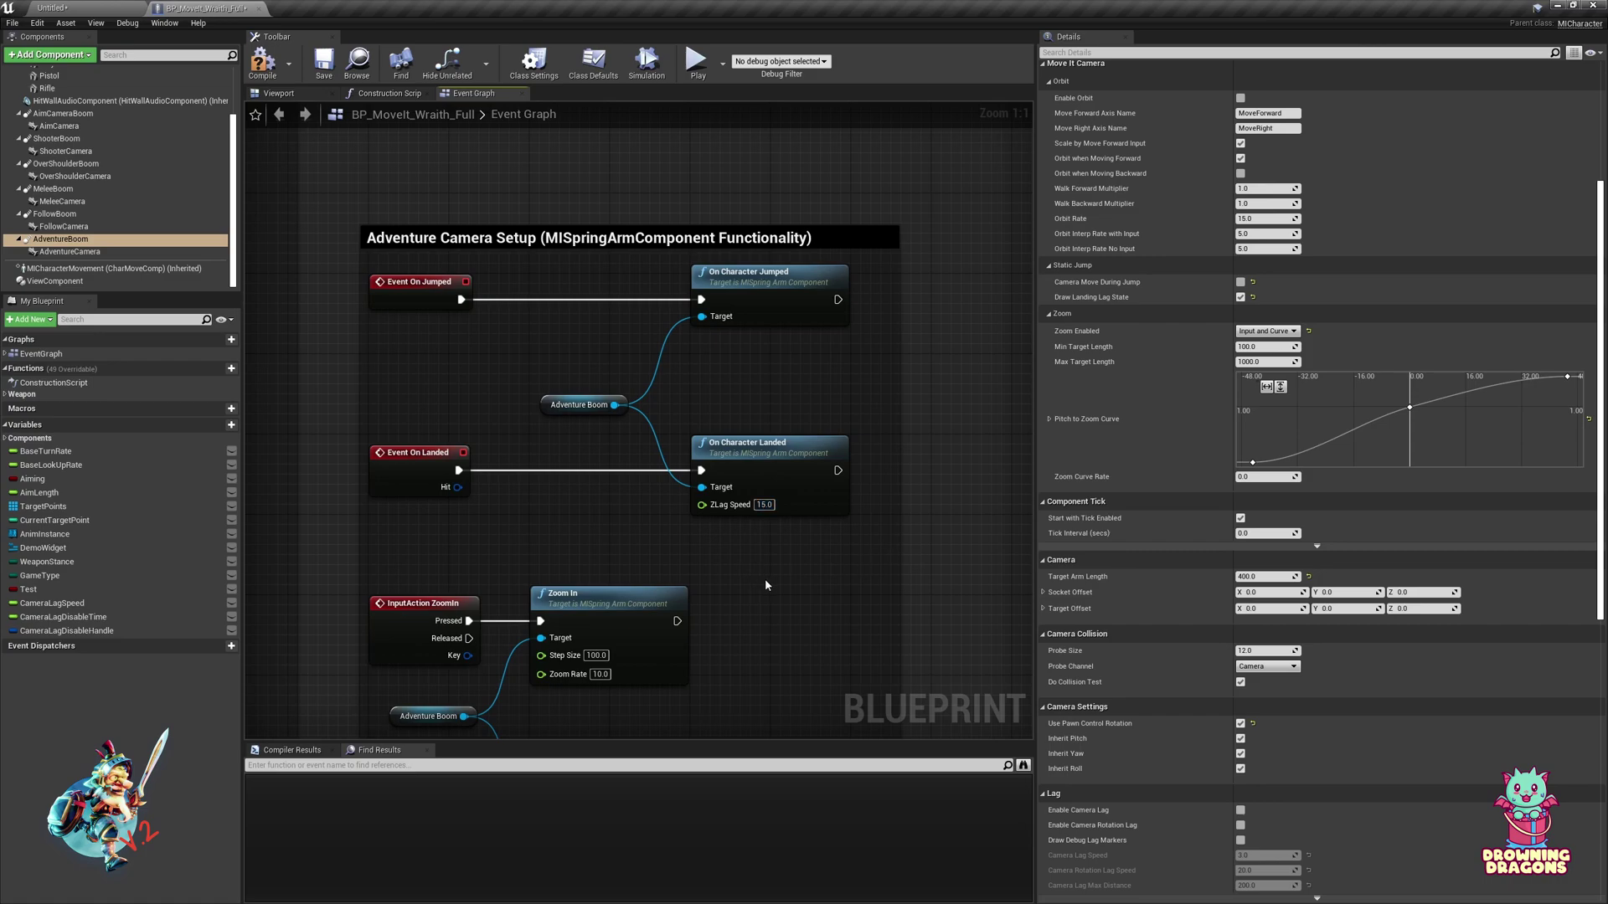
click(262, 63)
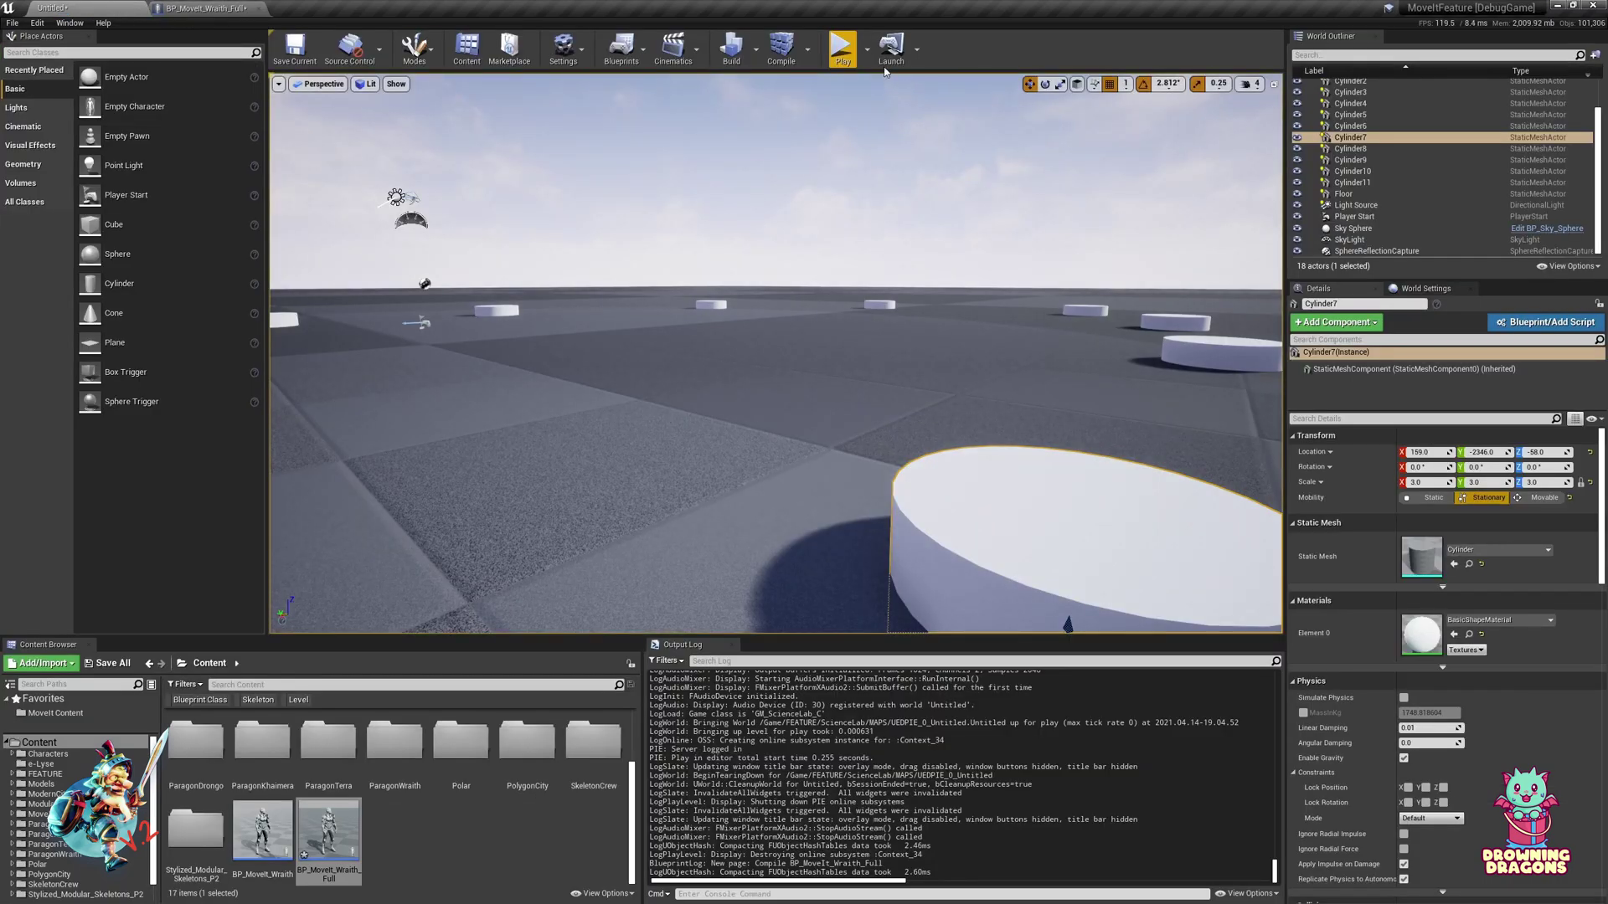
Play-test the landing camera by repeatedly jumping onto a cylinder and back down to the floor, then end the session.
click(842, 48)
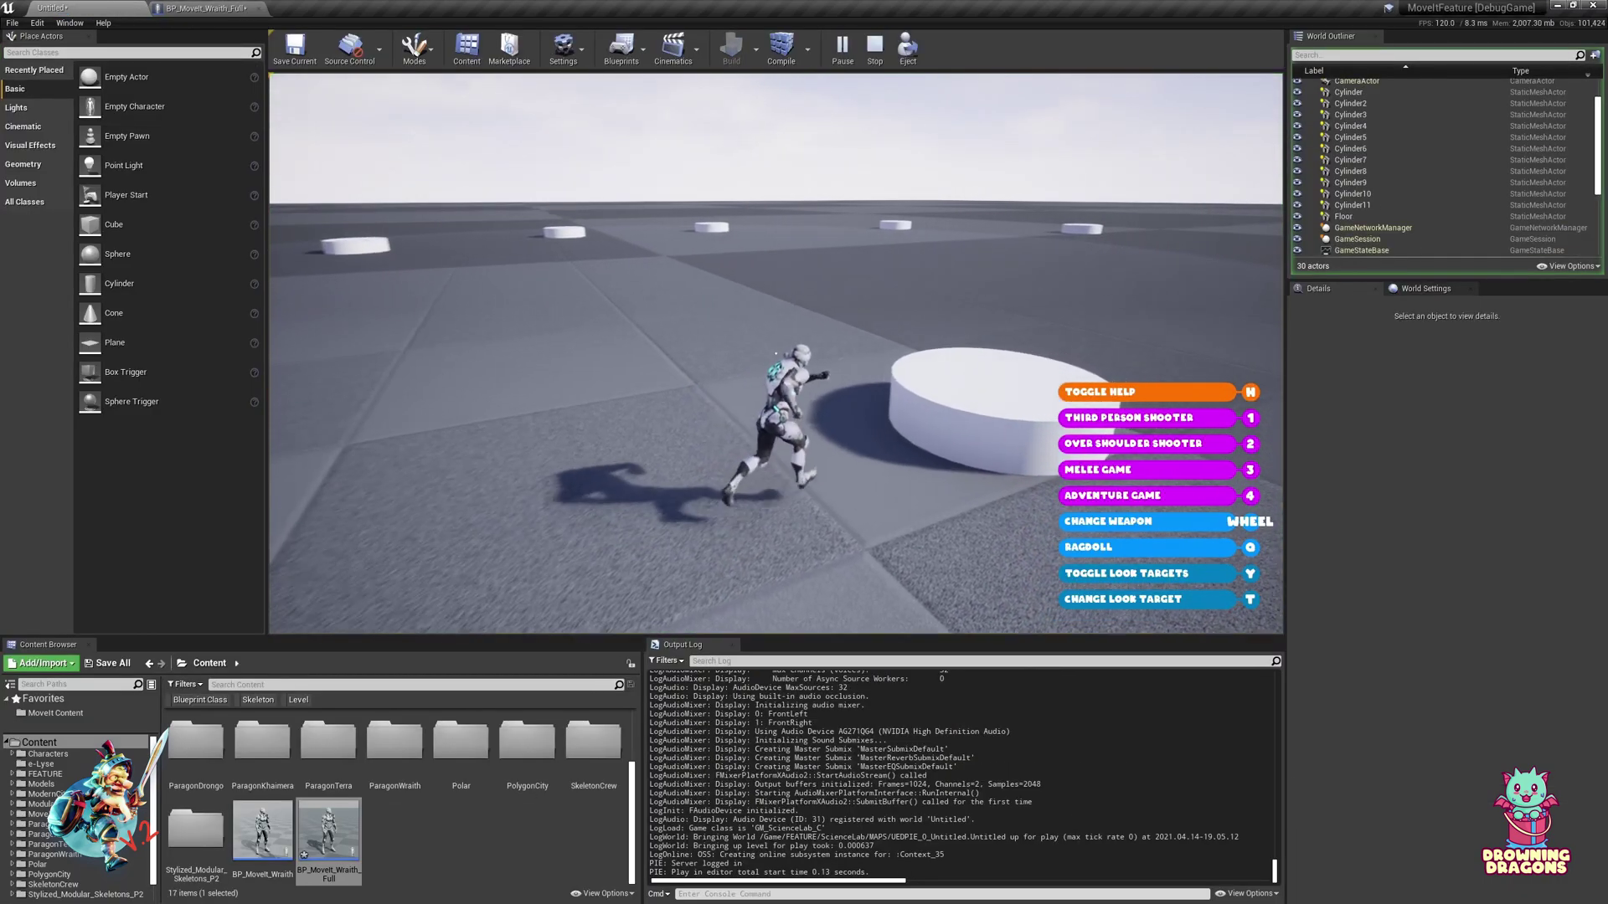
key(w)
key(space)
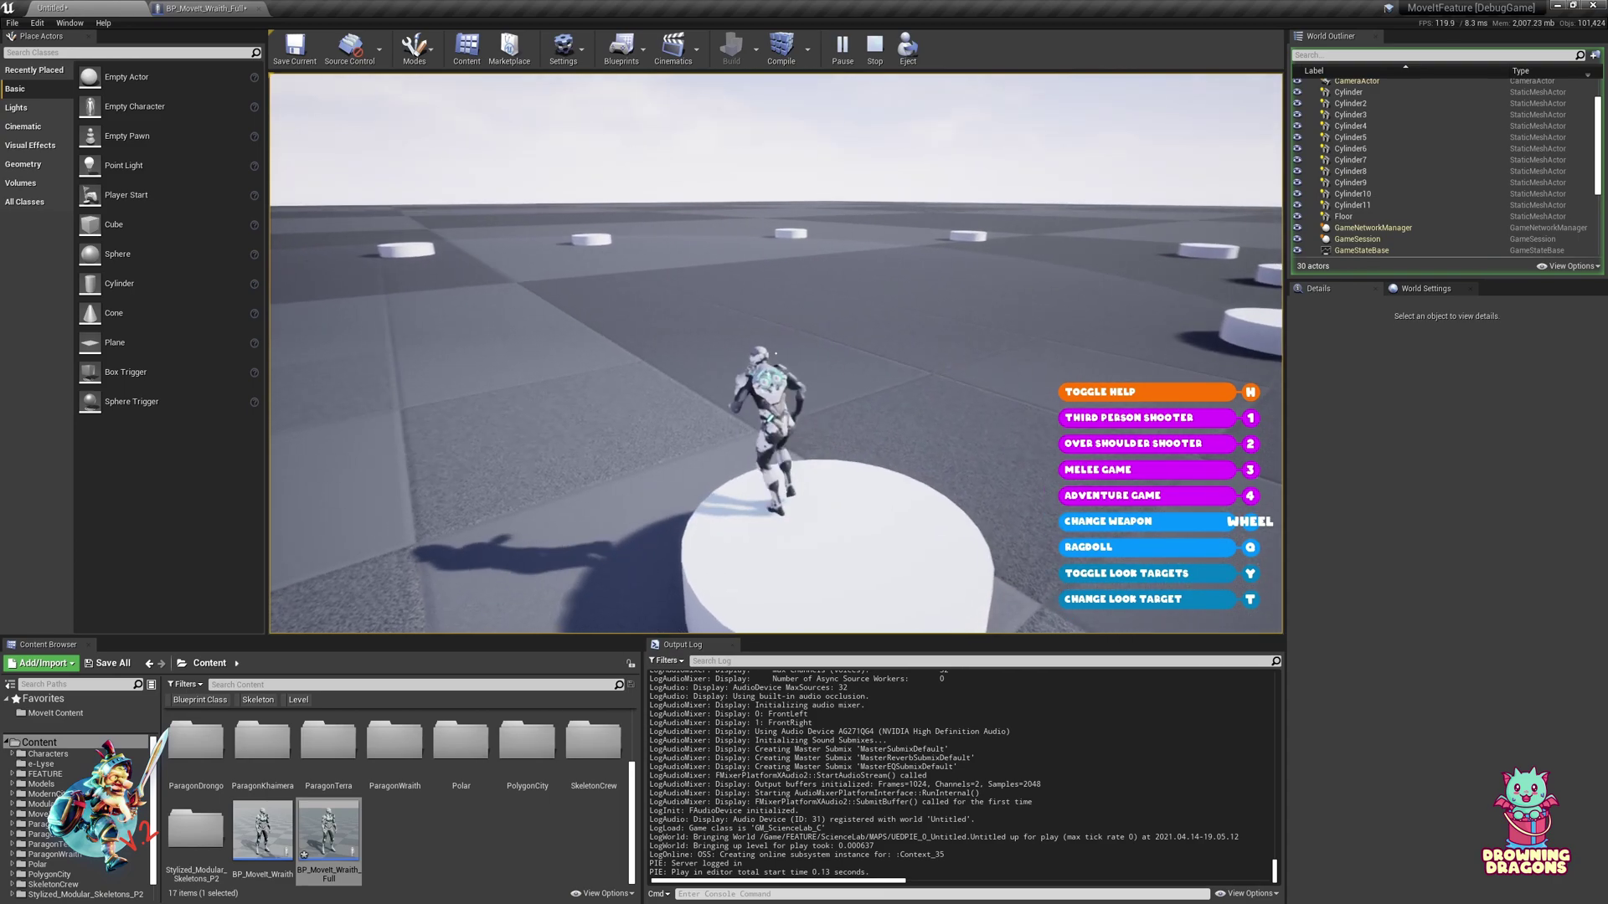
key(space)
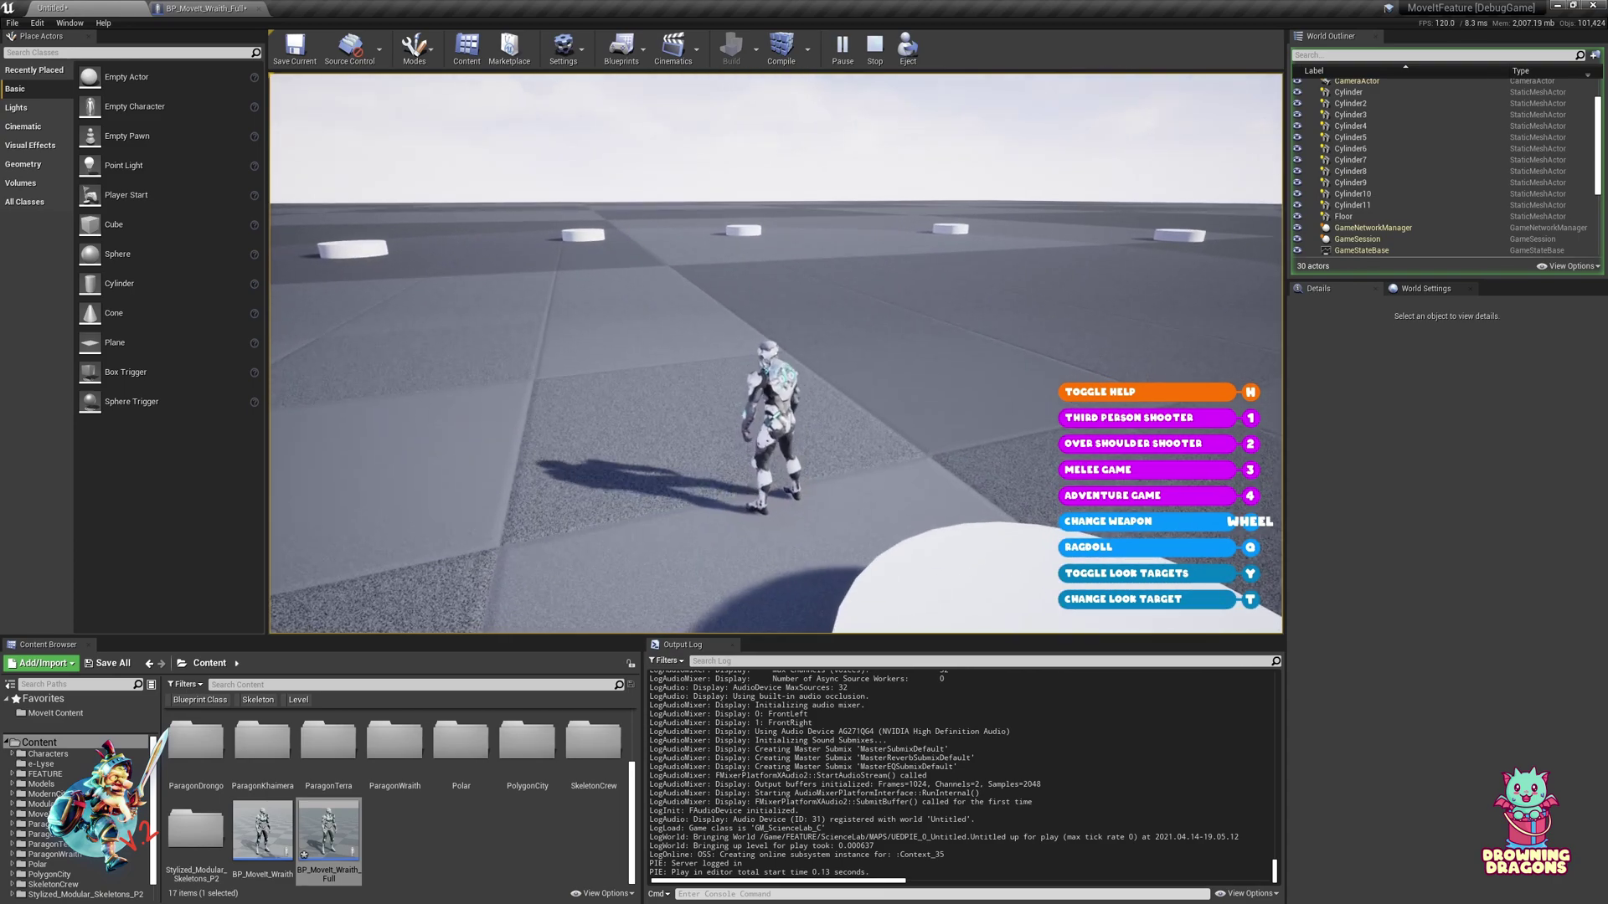
key(w)
key(space)
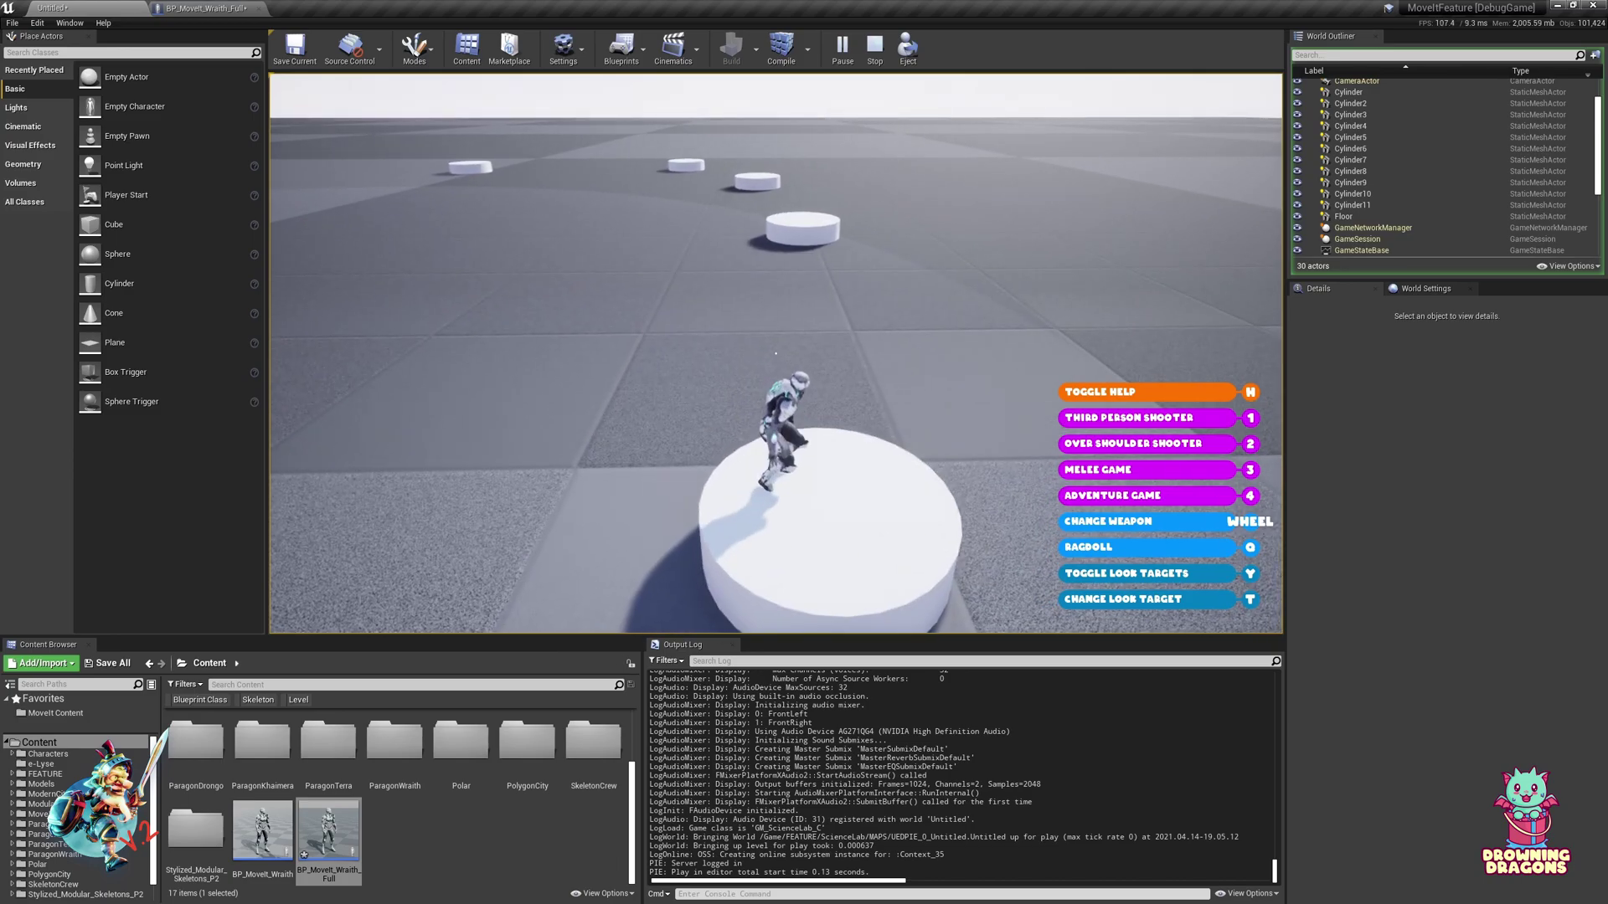
key(a)
key(space)
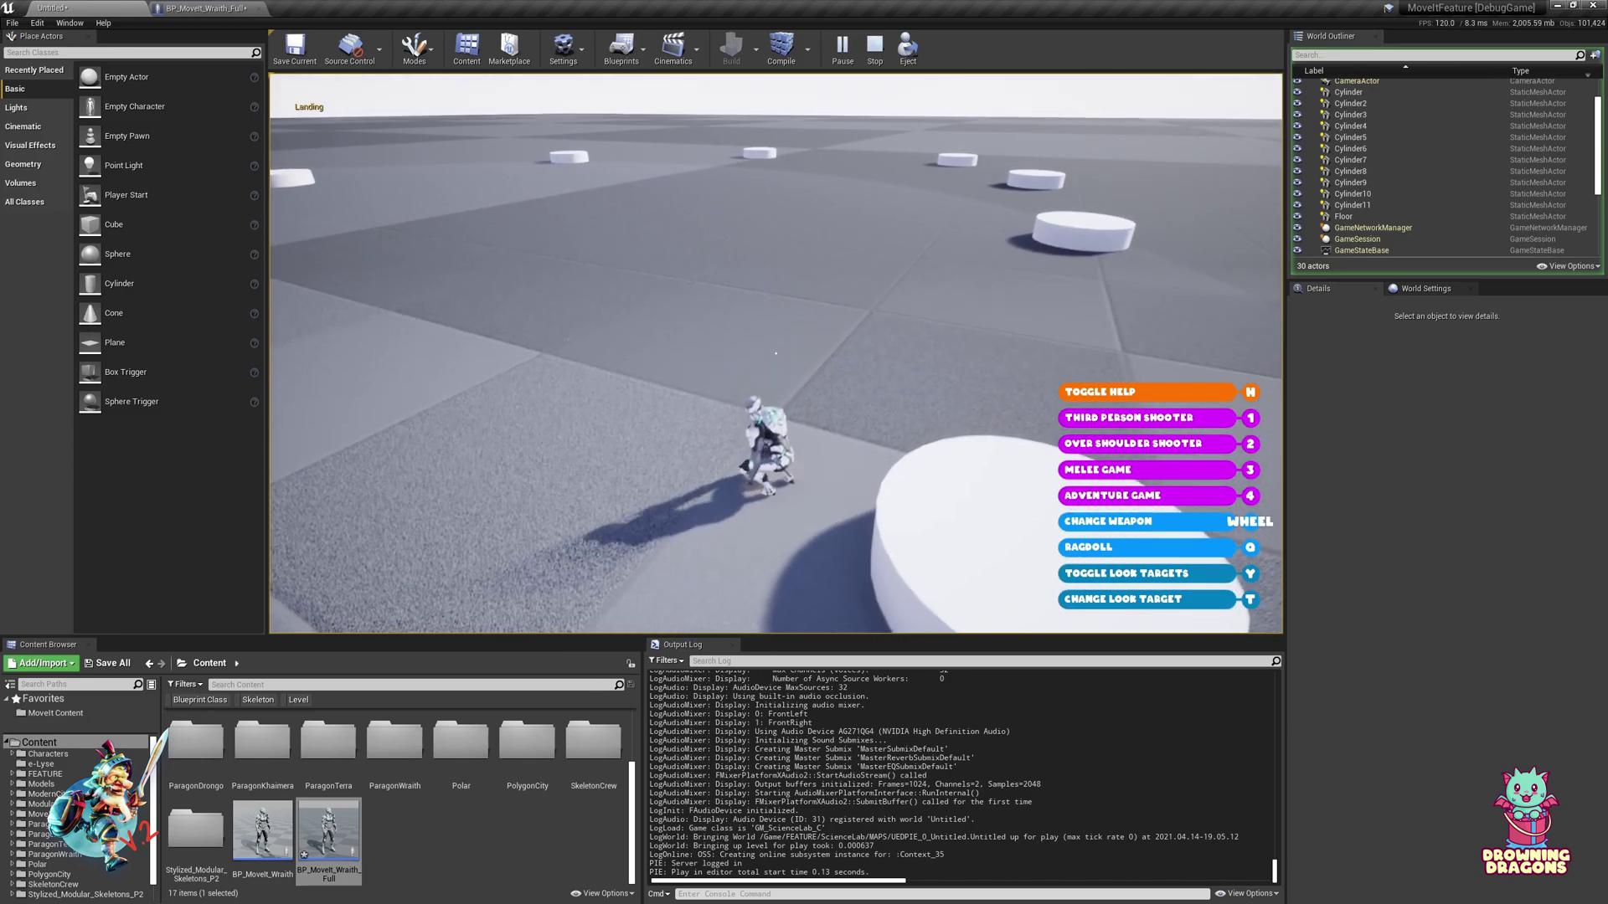
key(Escape)
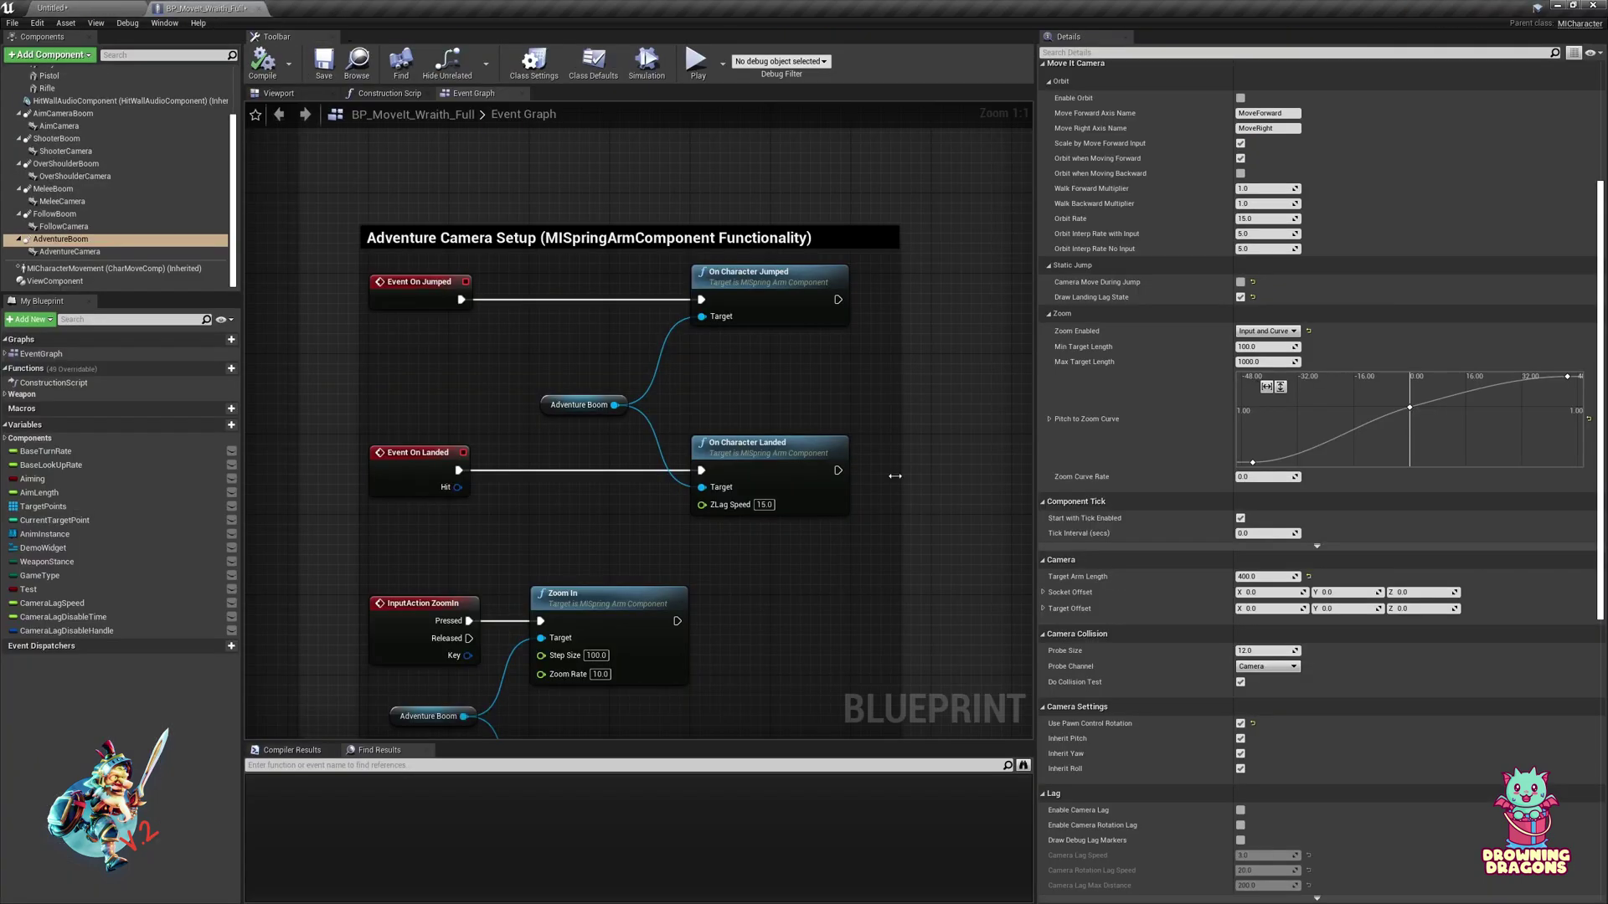
Set the ZLag Speed of the On Character Landed node to 10.
click(764, 504)
text(10)
key(Return)
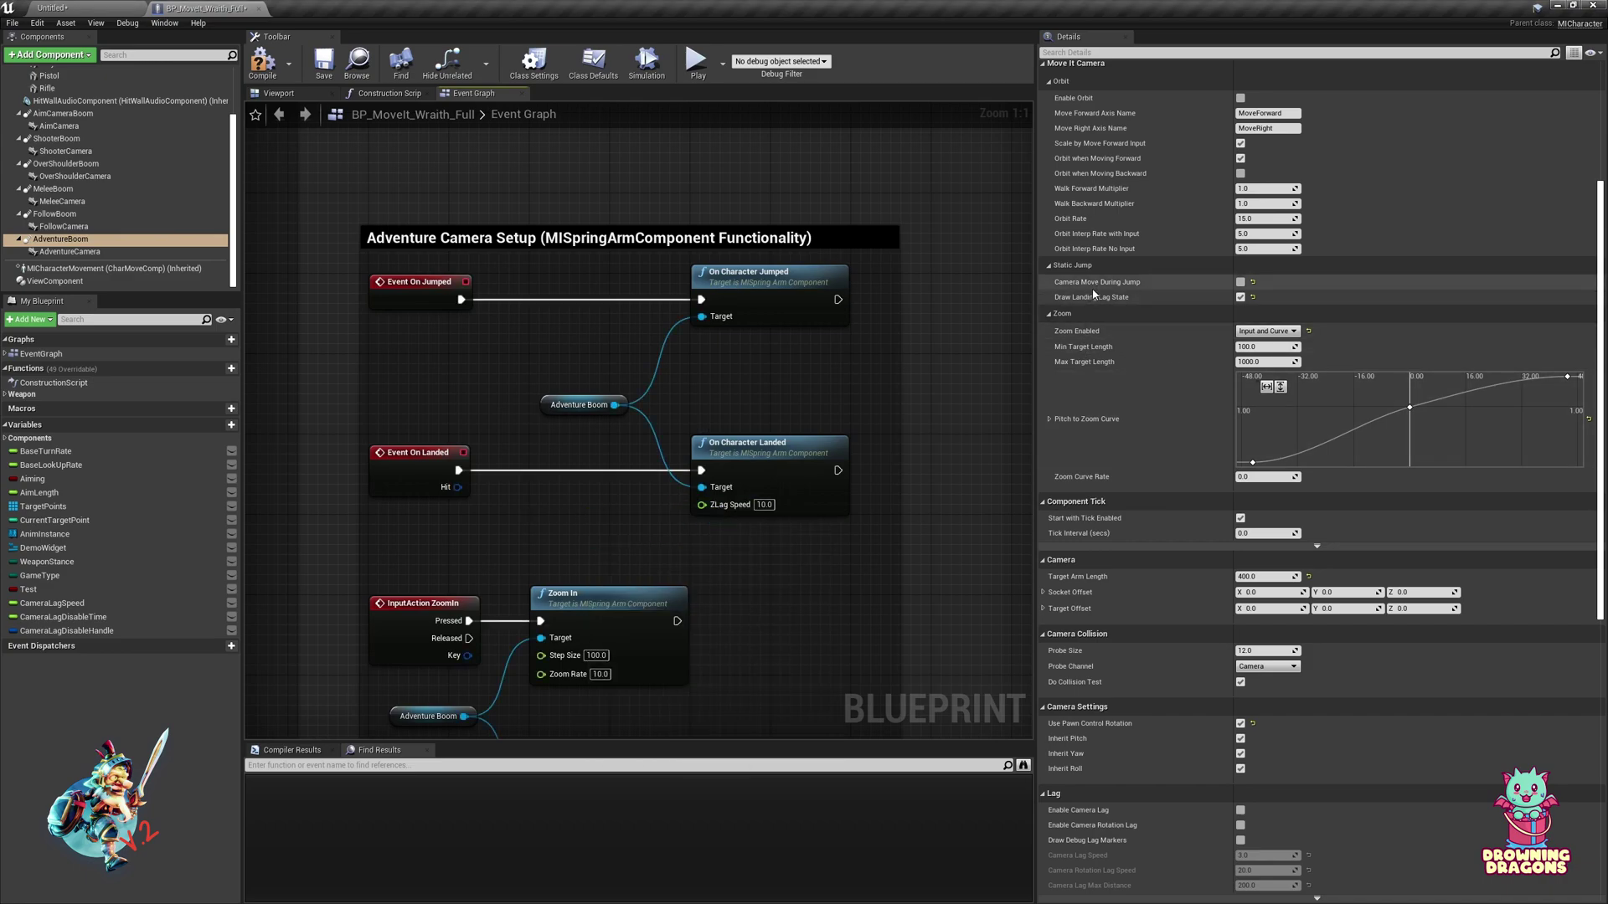
drag(701, 504, 581, 507)
click(527, 508)
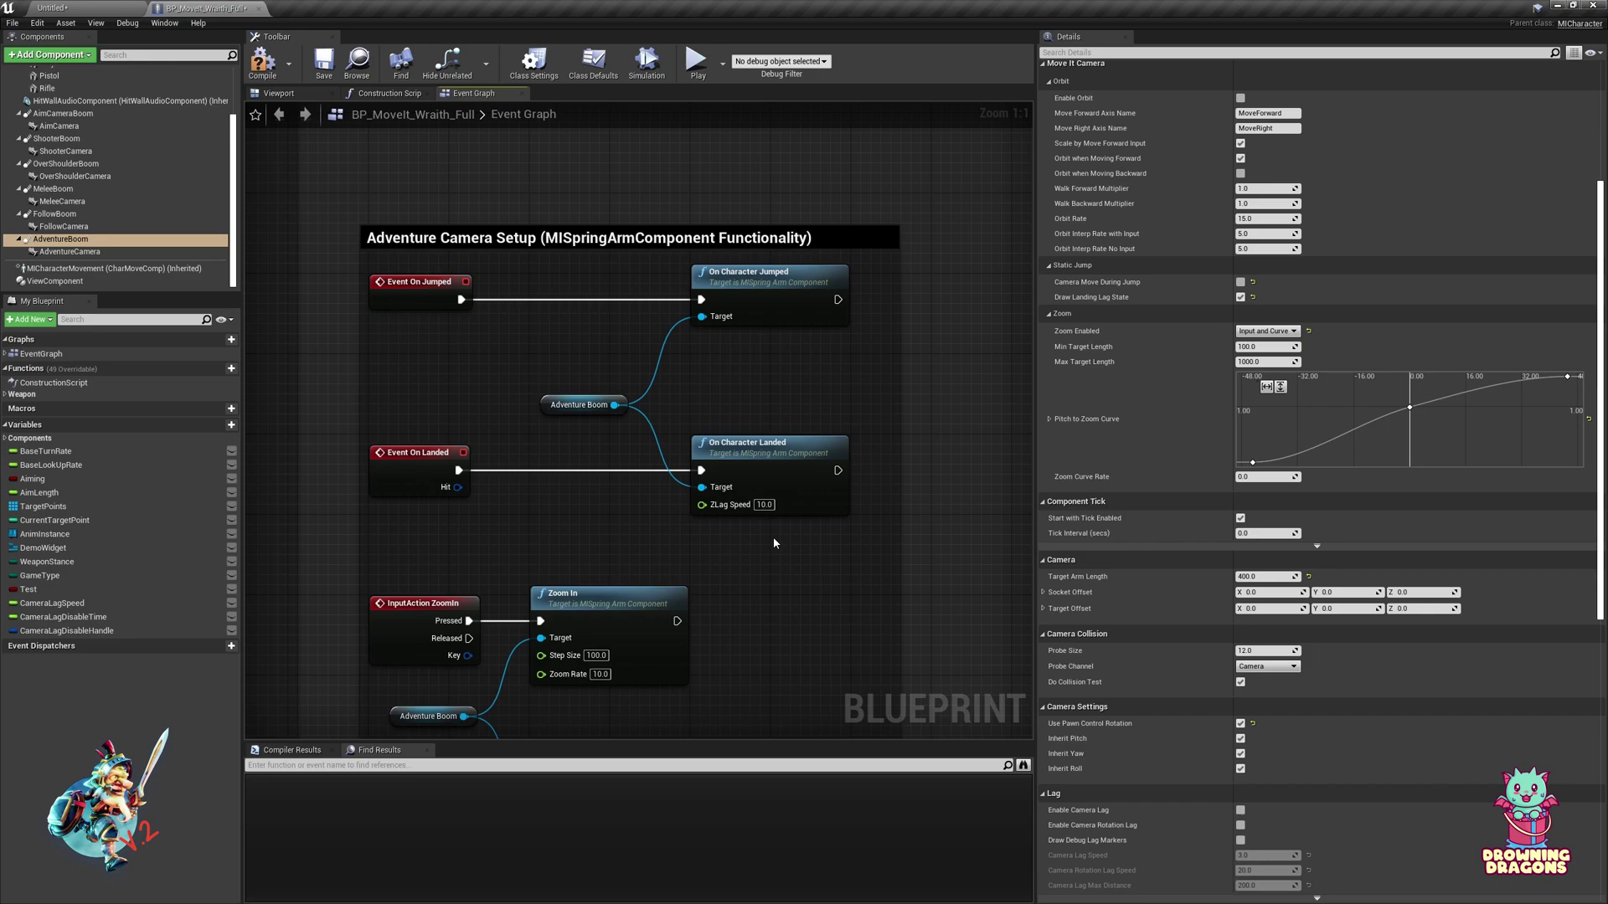
drag(714, 506, 642, 523)
click(574, 540)
Start a play session in the level and examine the Zoom In and Zoom Out nodes in the Wraith blueprint's event graph.
click(111, 8)
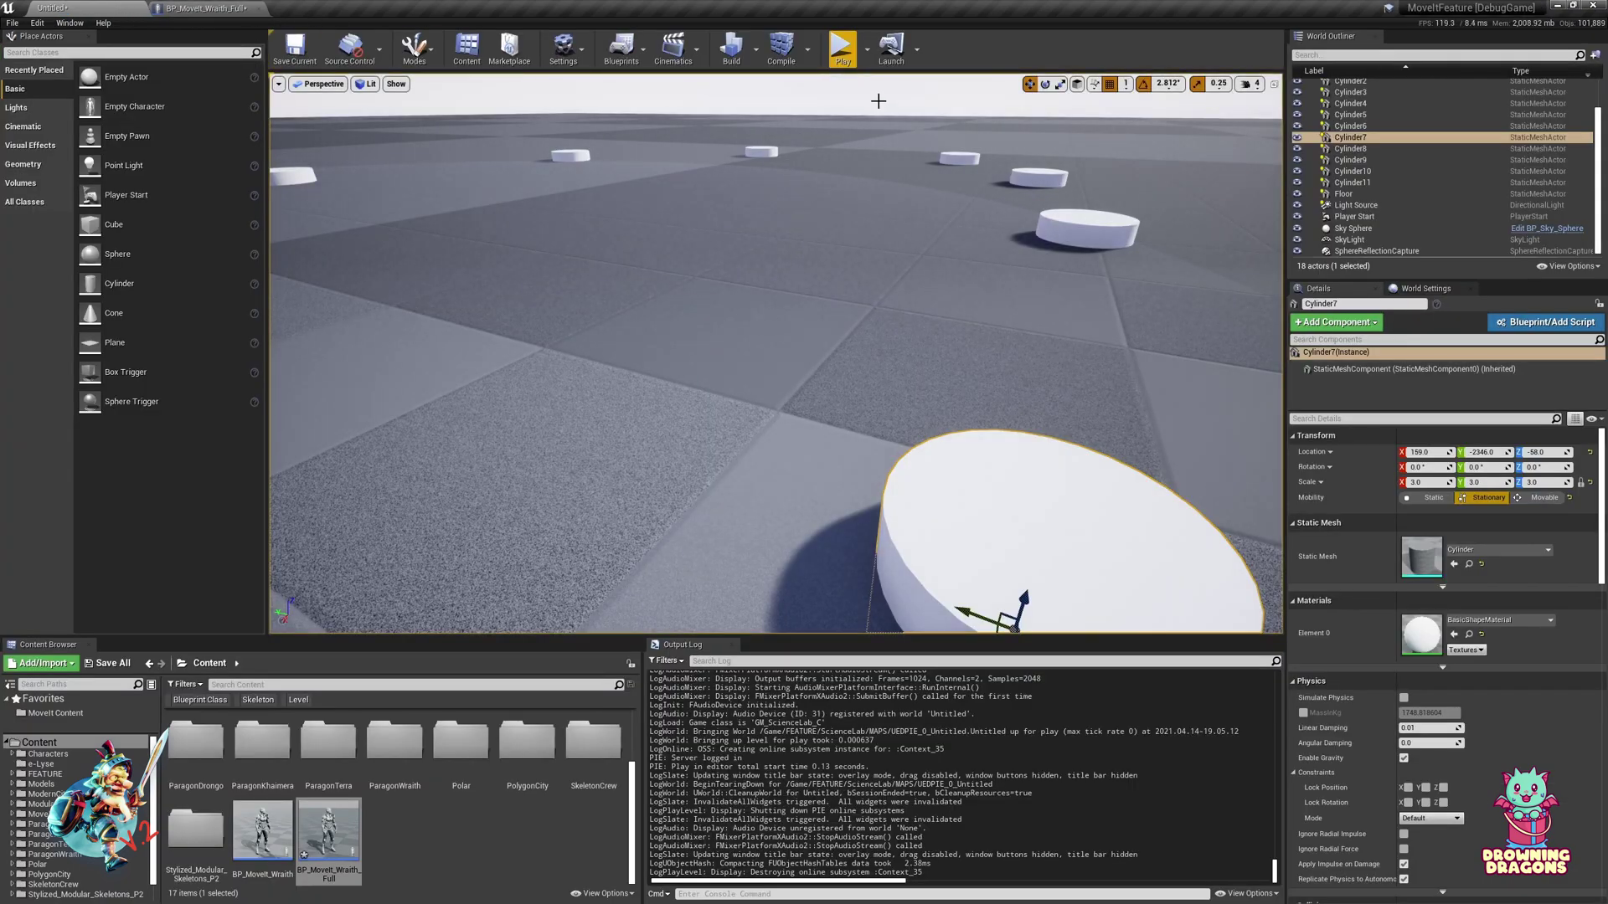
click(842, 46)
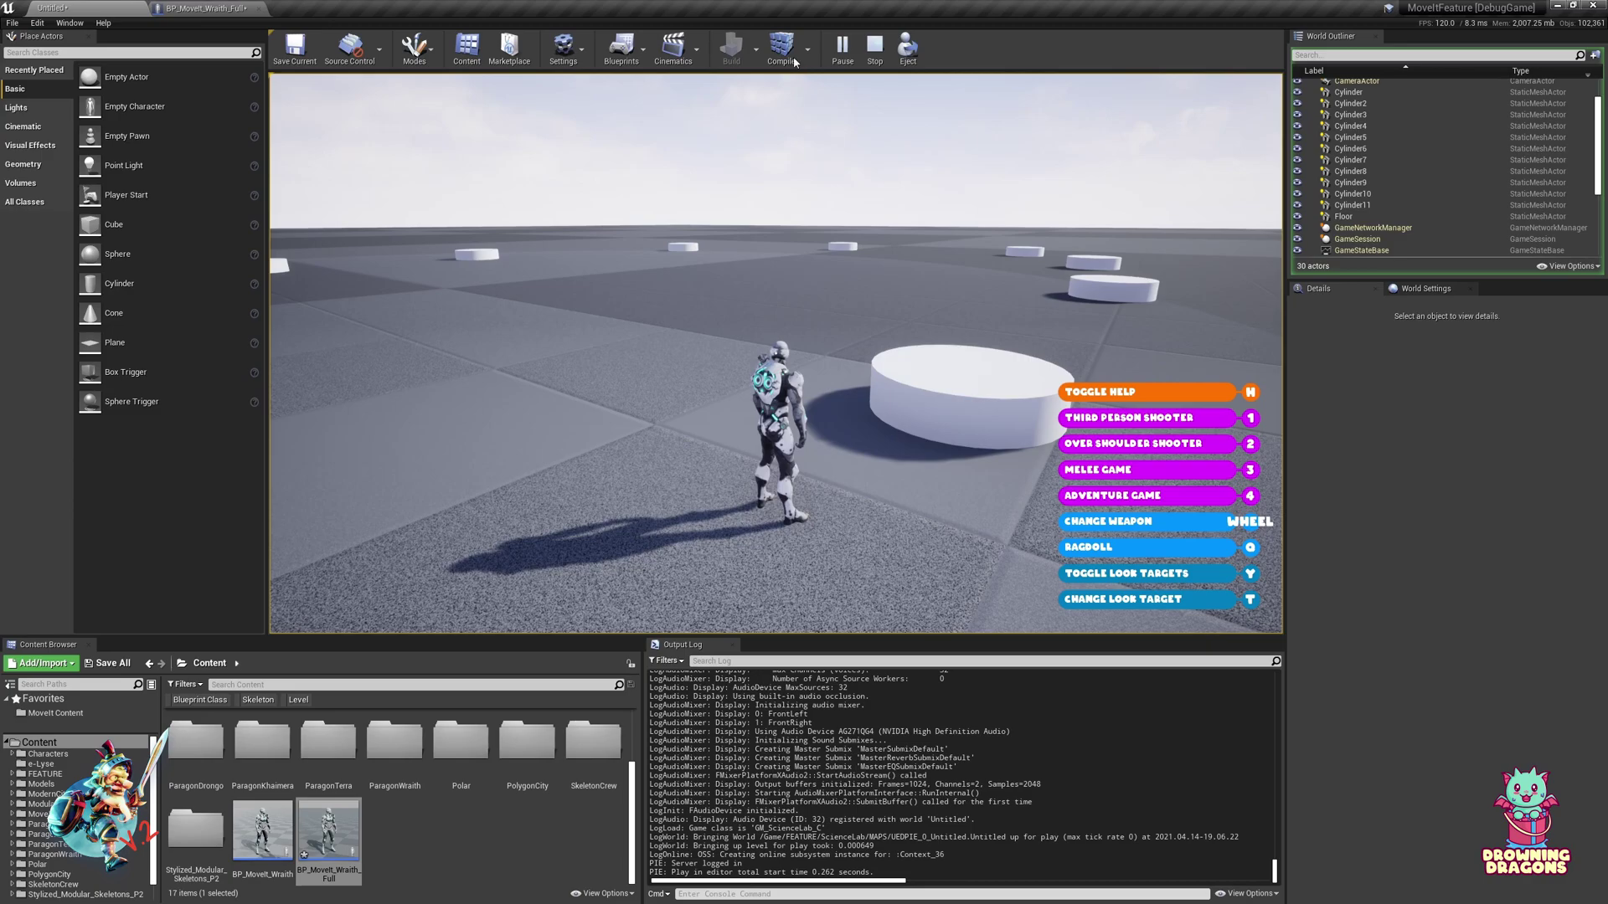
click(194, 8)
scroll(743, 388, up, 3)
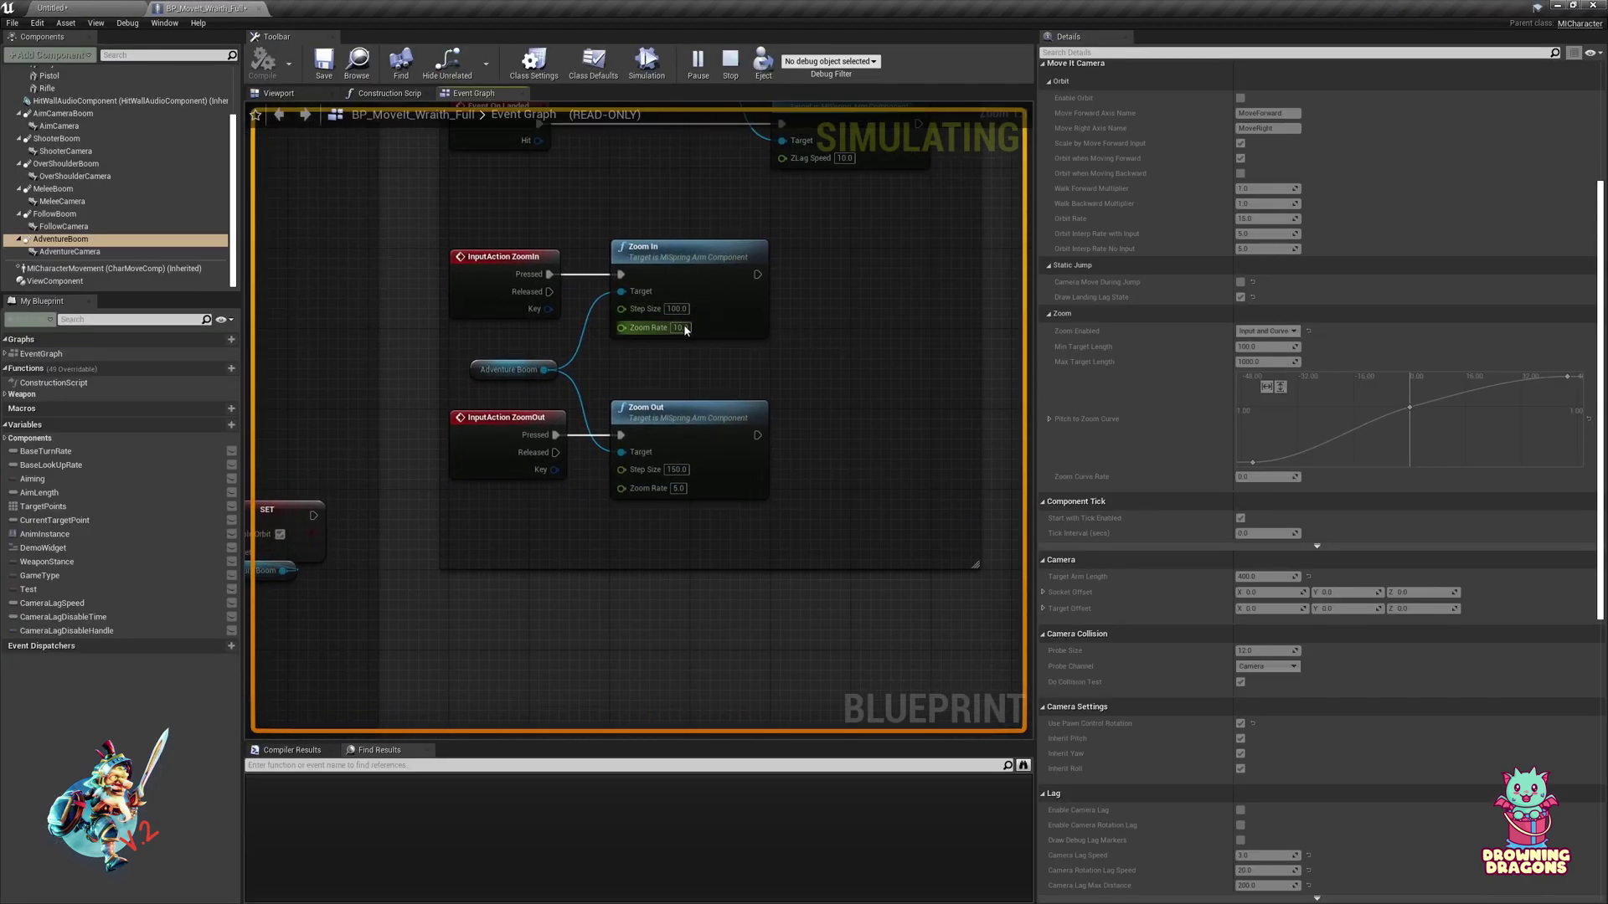
Return to the running level and test zooming the adventure camera in and out on the character.
click(101, 6)
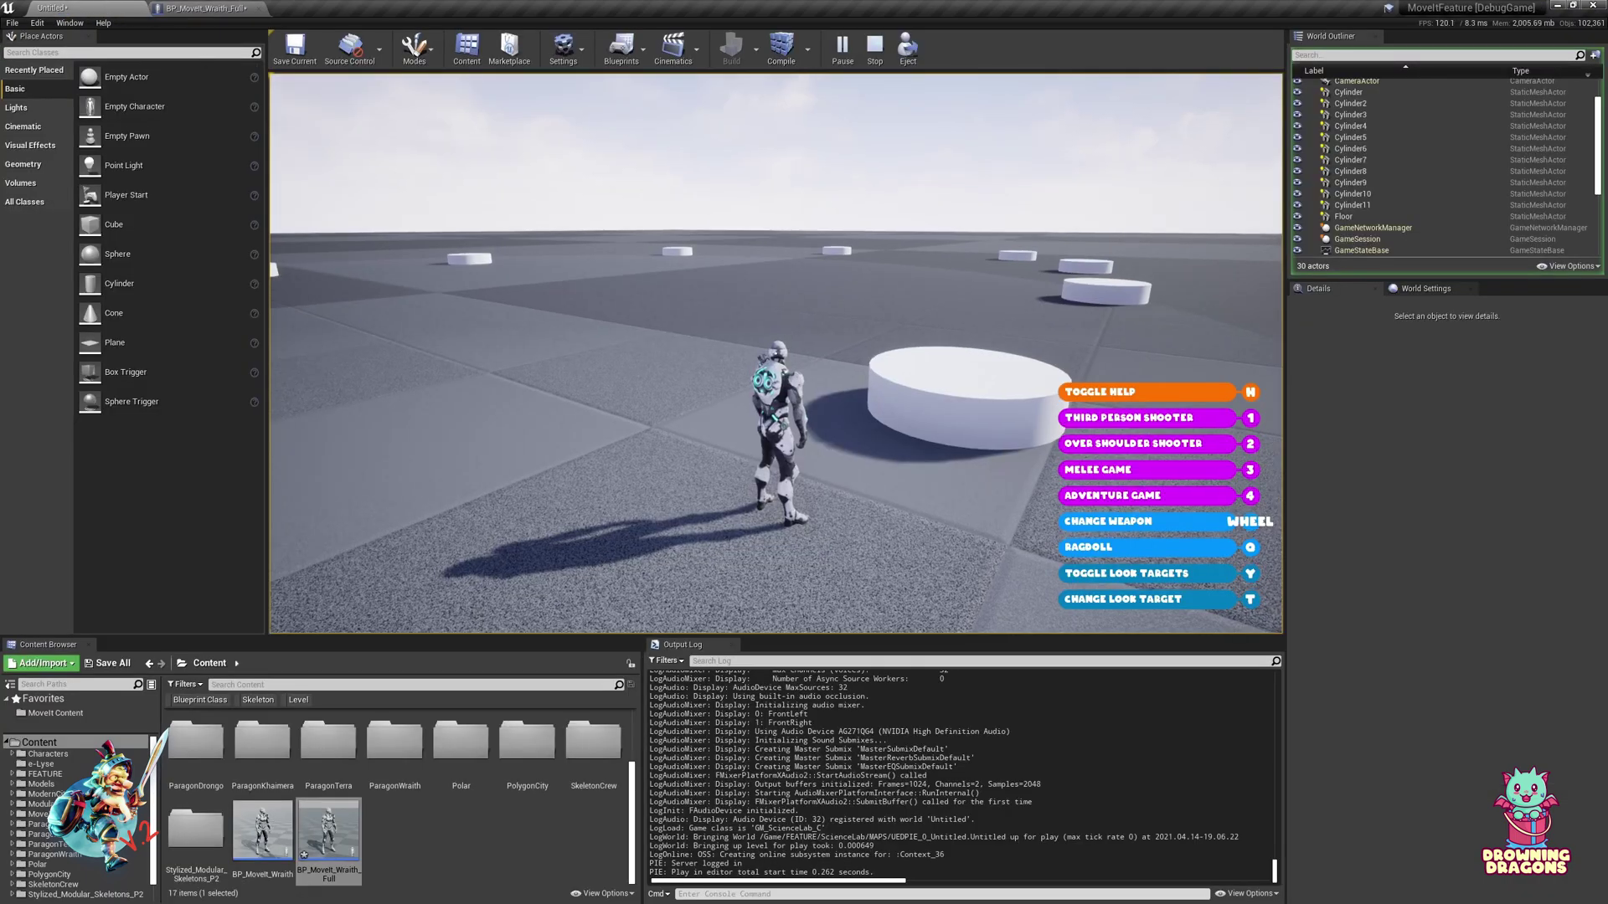
click(270, 255)
scroll(270, 255, up, 2)
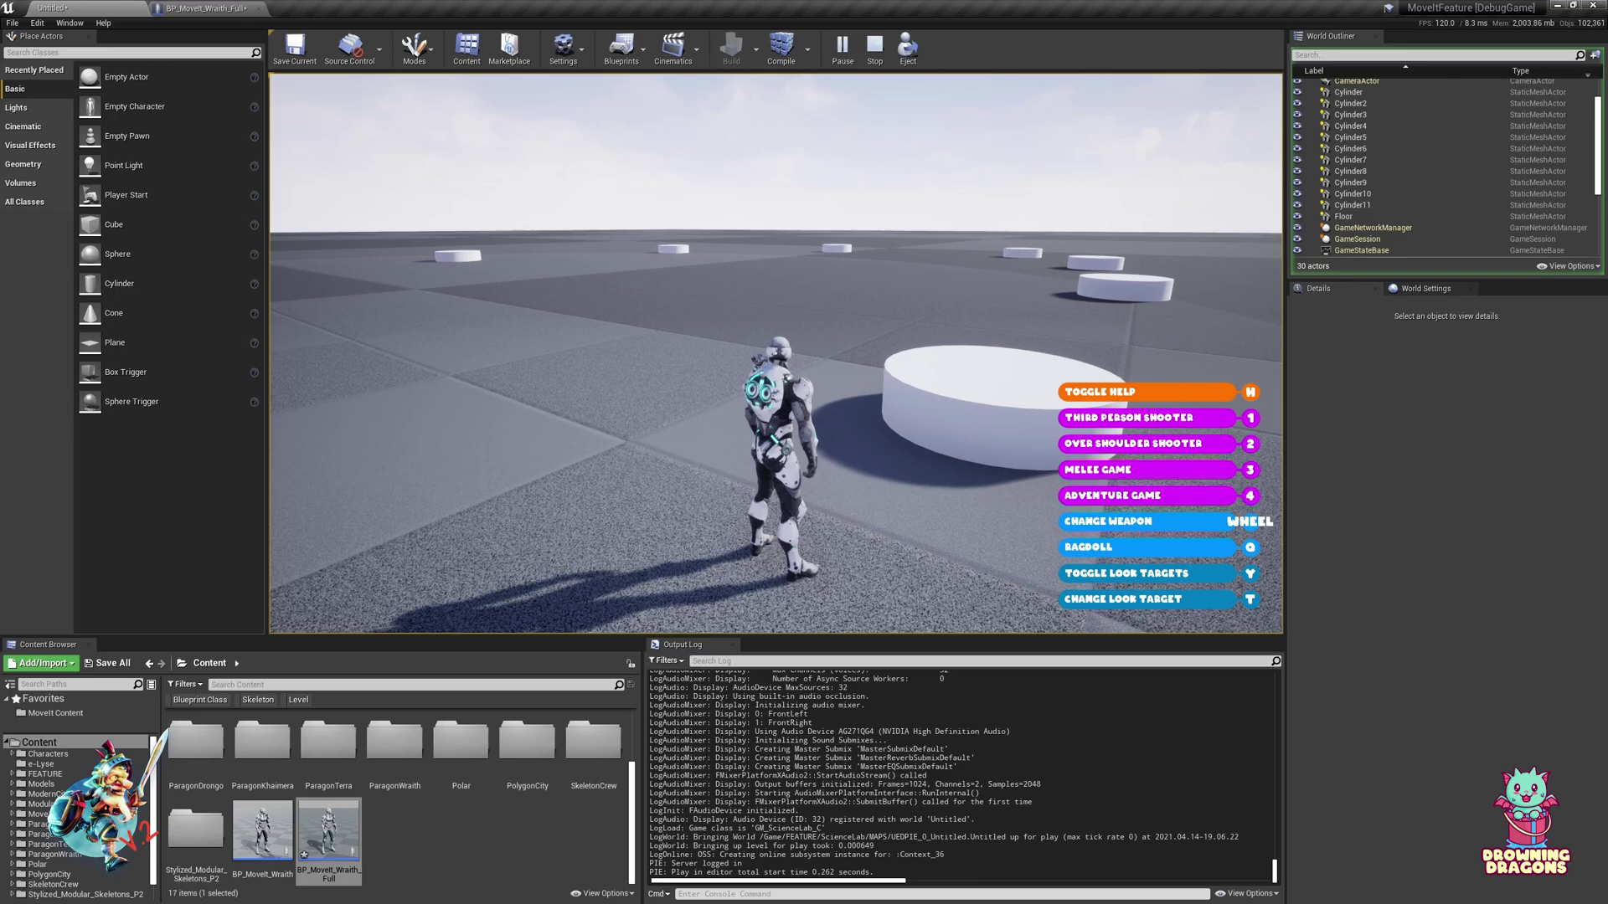
scroll(775, 353, up, 2)
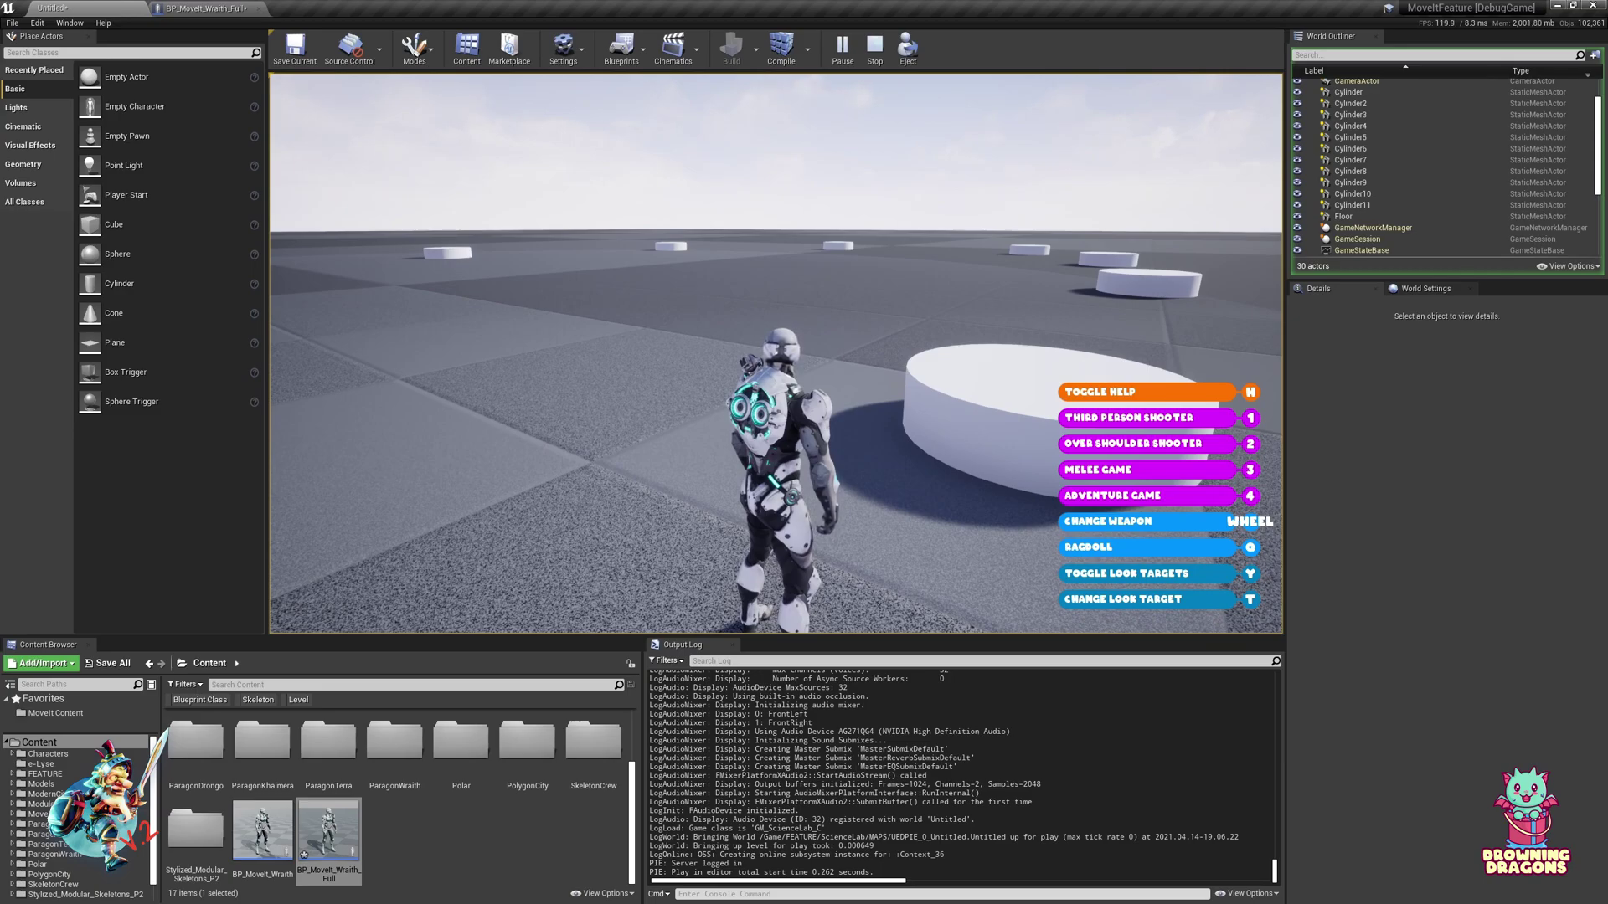
scroll(775, 353, down, 2)
key(w)
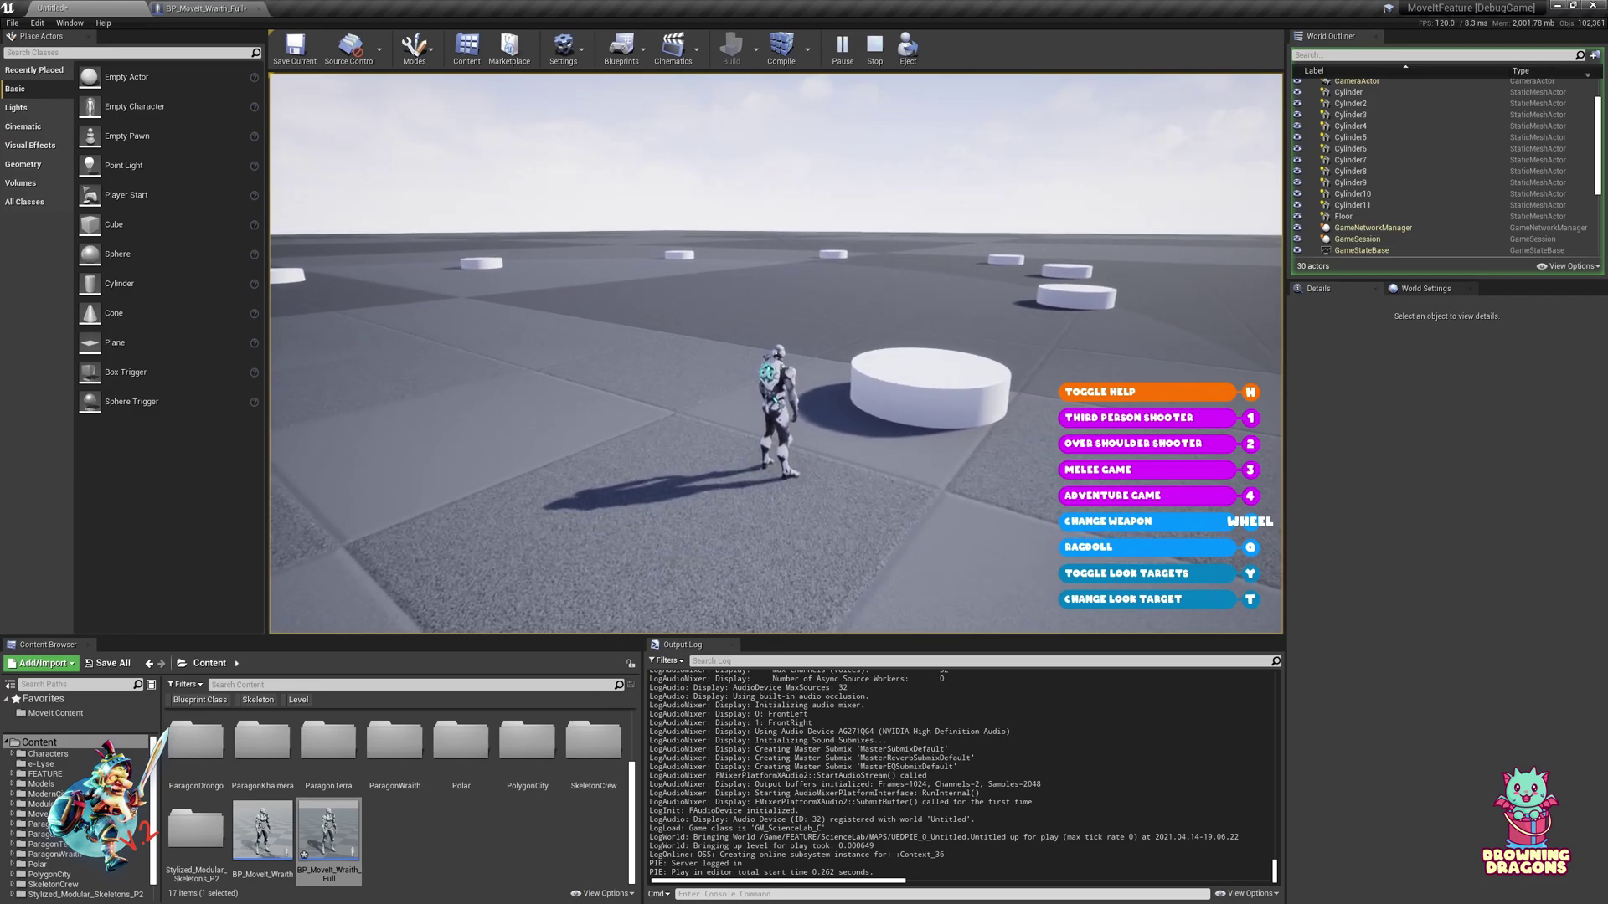
scroll(776, 353, up, 3)
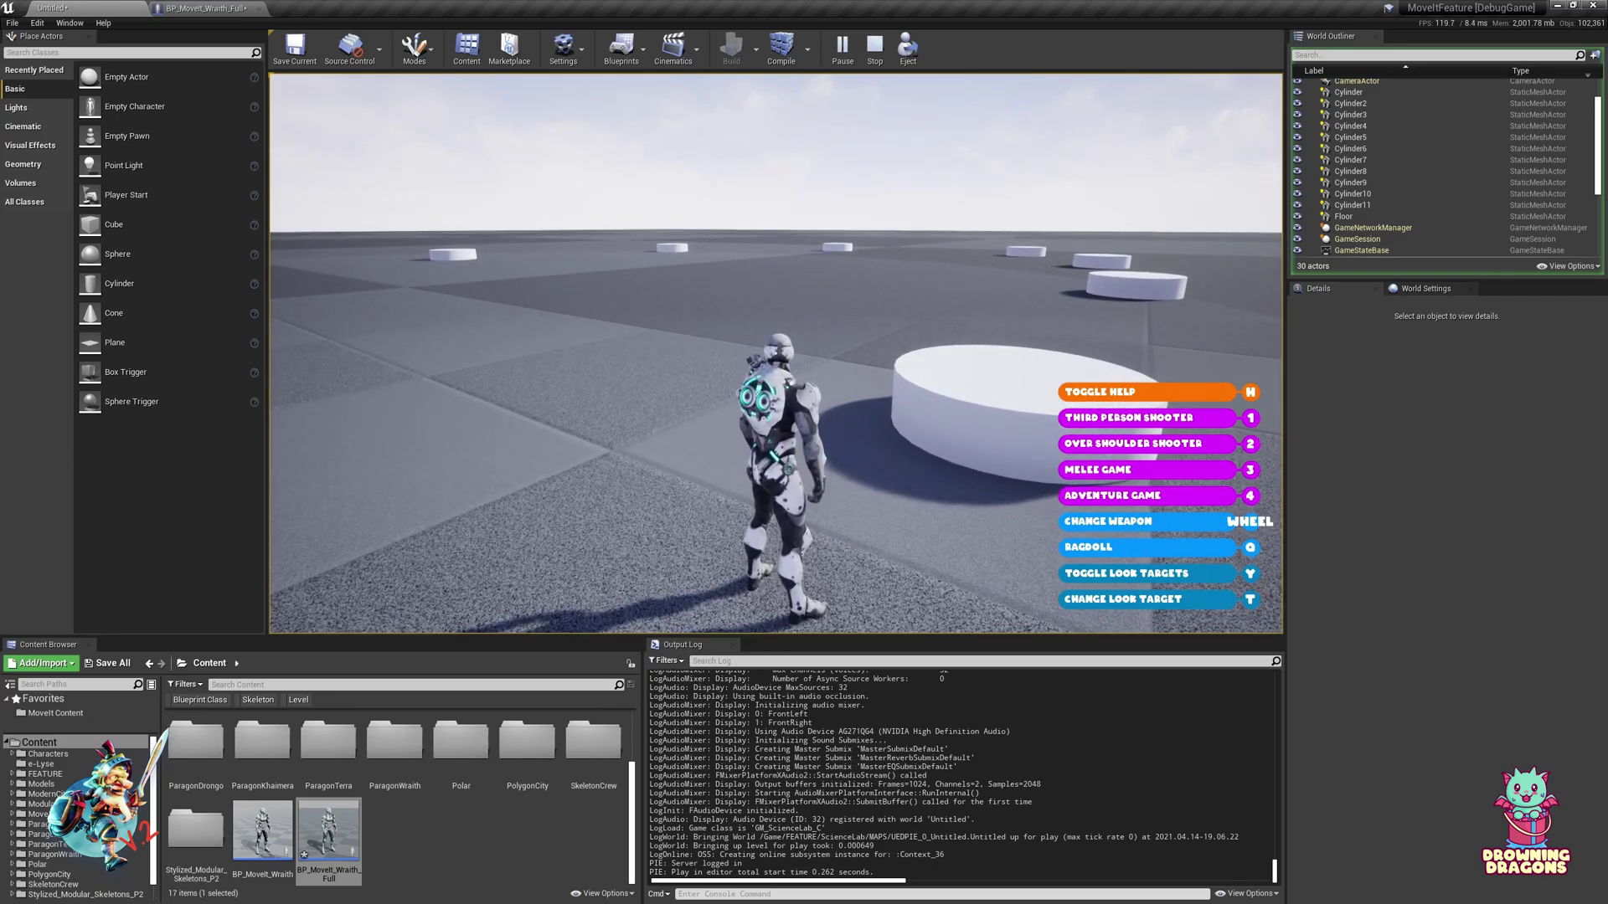
Restart the play session, test how the adventure camera zooms when looking up and down, and end the session.
key(Escape)
click(216, 9)
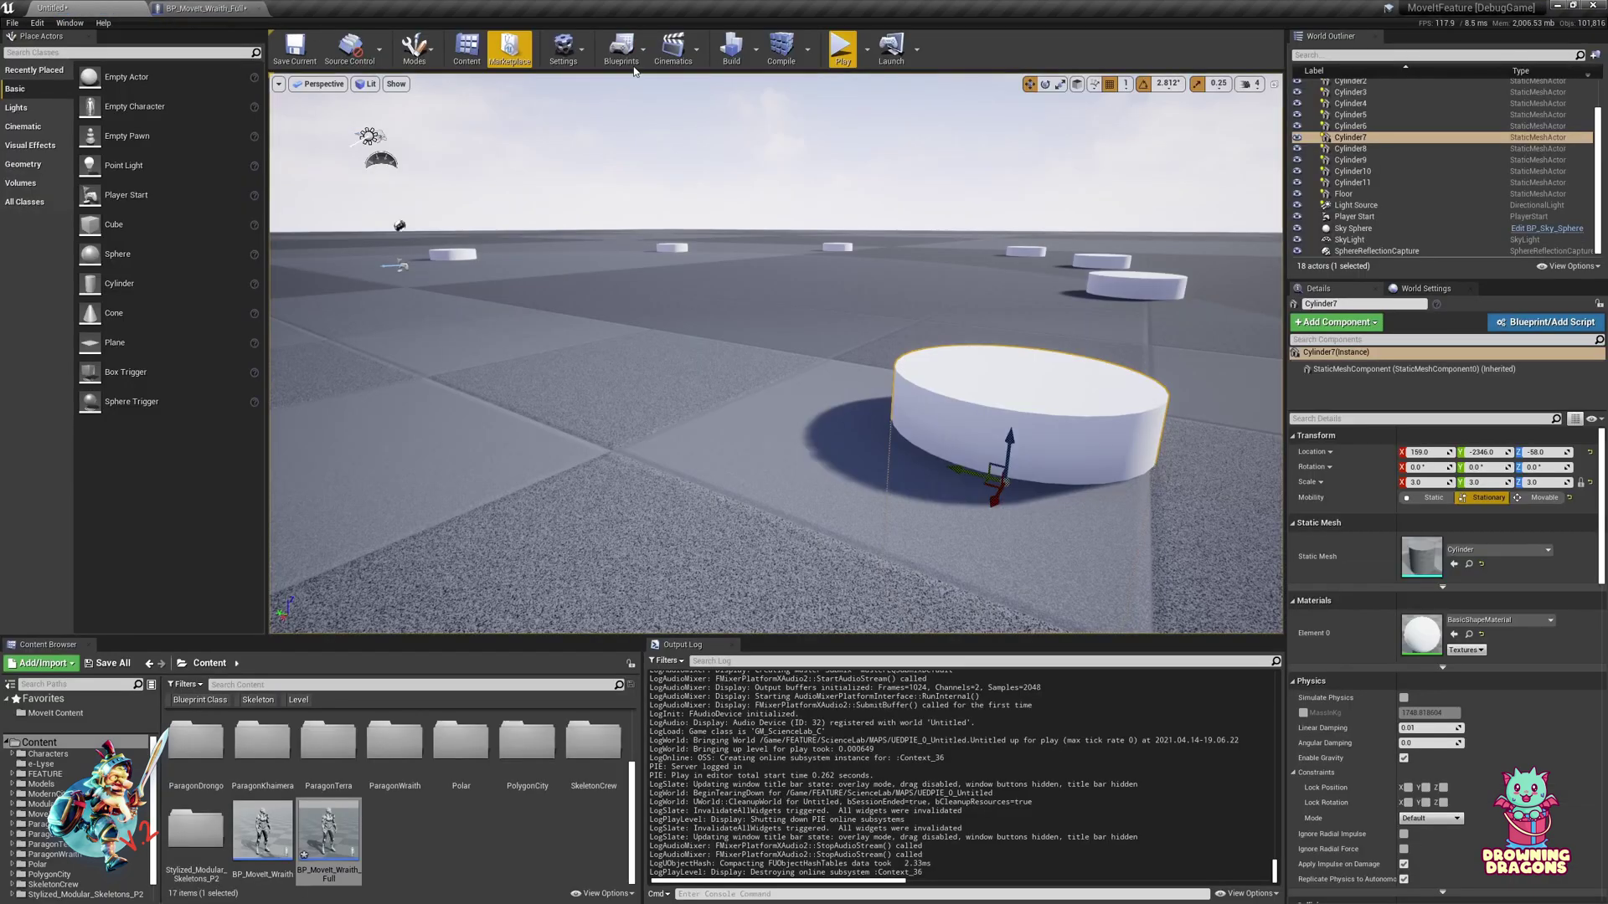
click(855, 66)
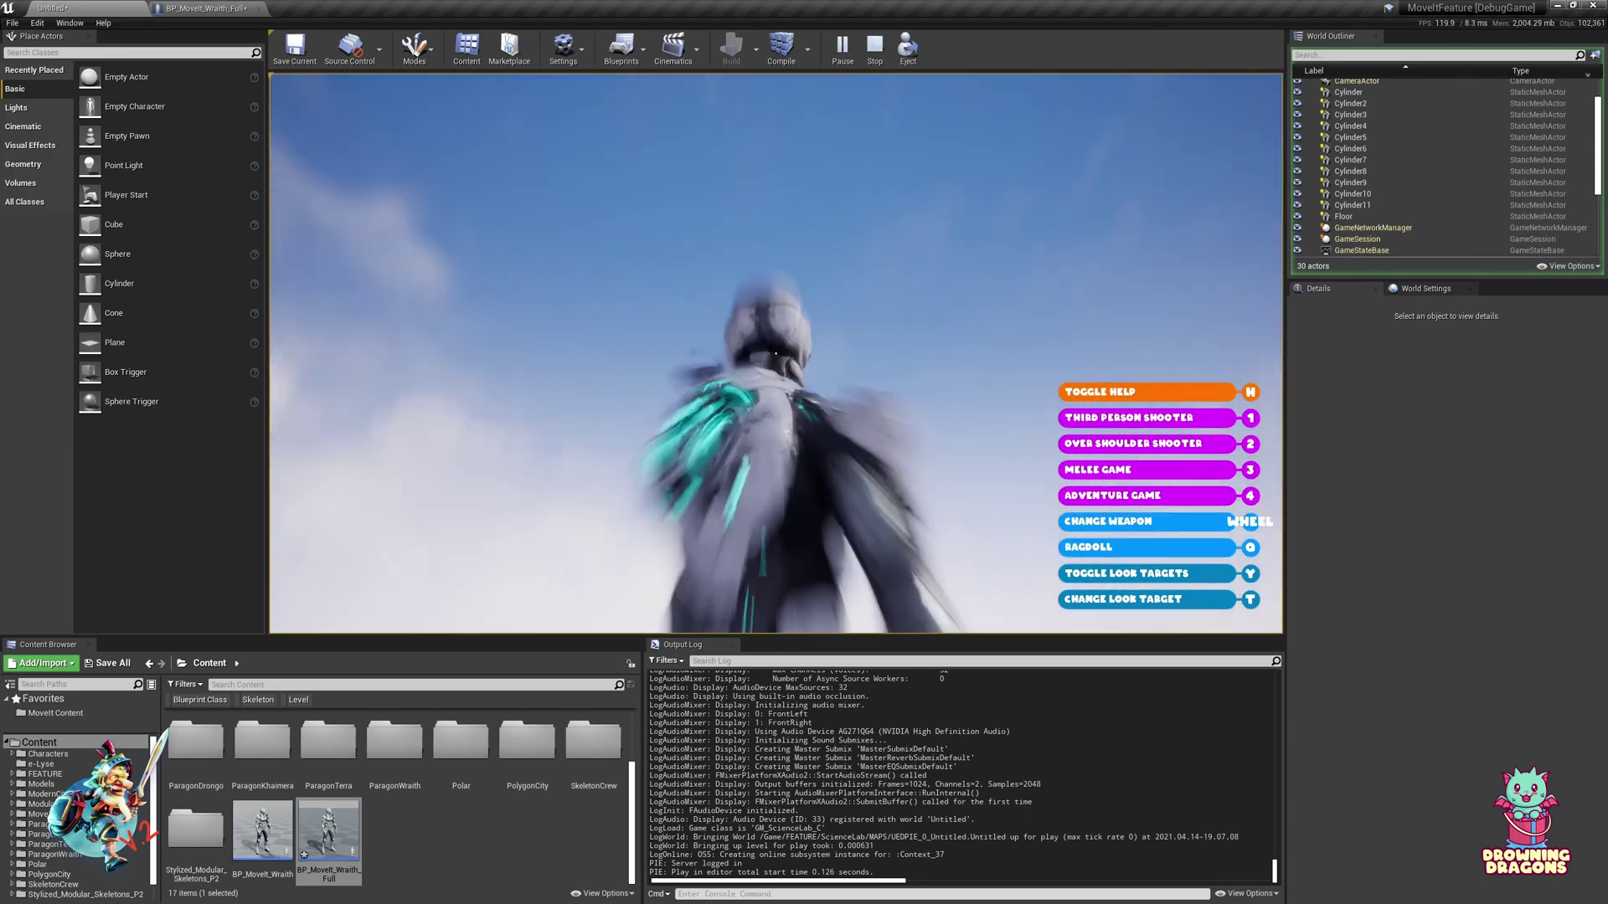
key(Escape)
Set the AdventureBoom's Zoom Curve Rate to 10 in the Wraith blueprint.
click(205, 8)
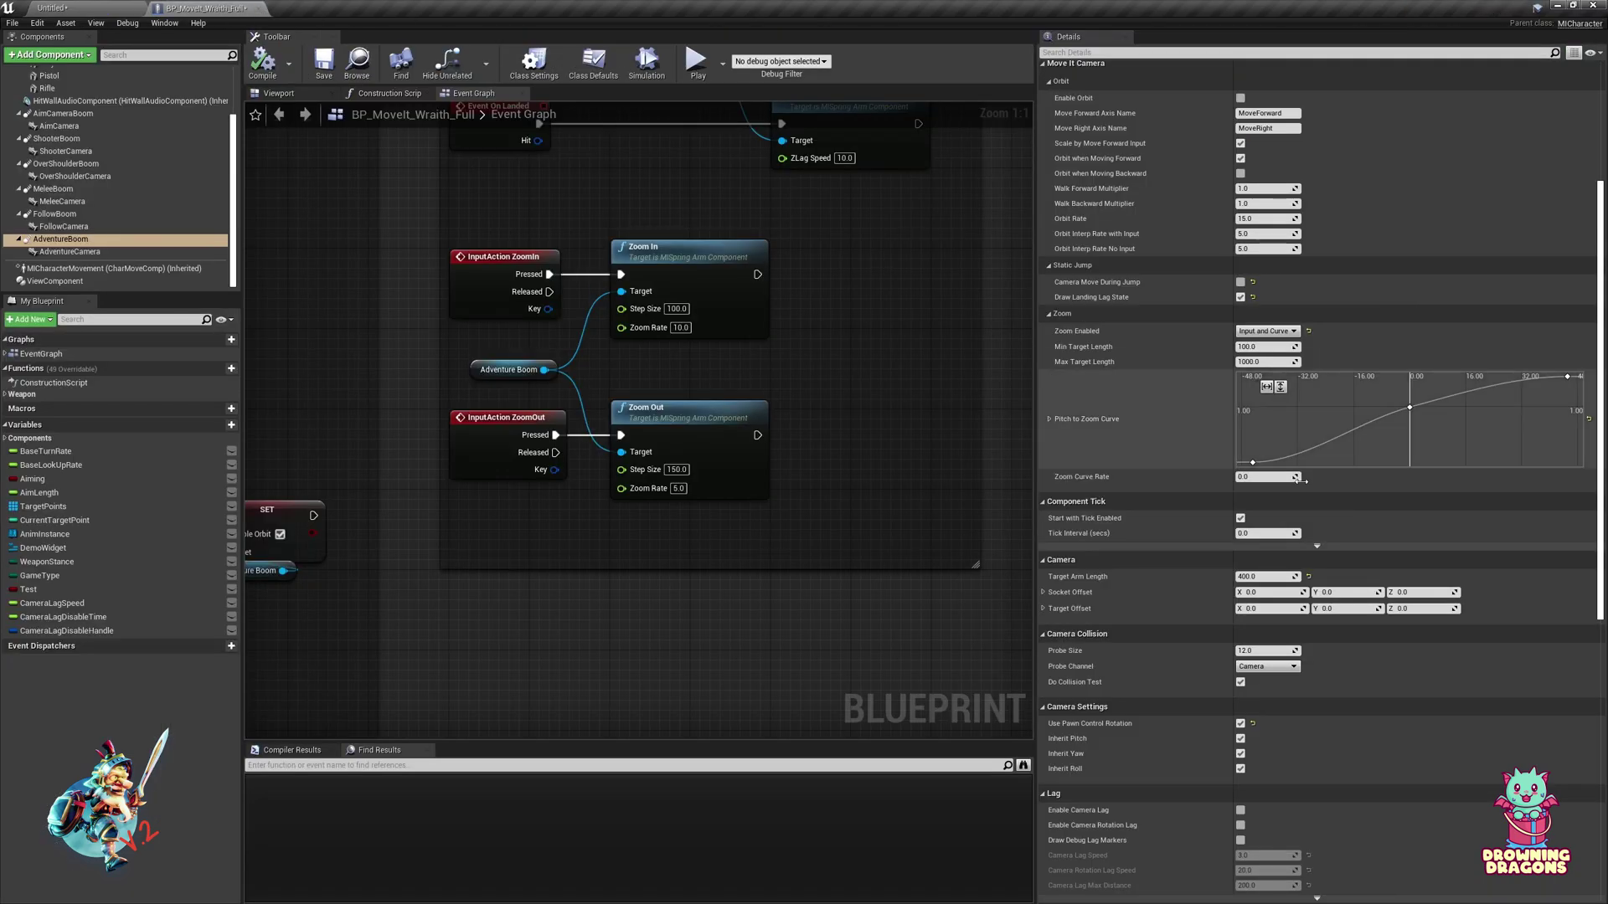
click(1268, 476)
text(1)
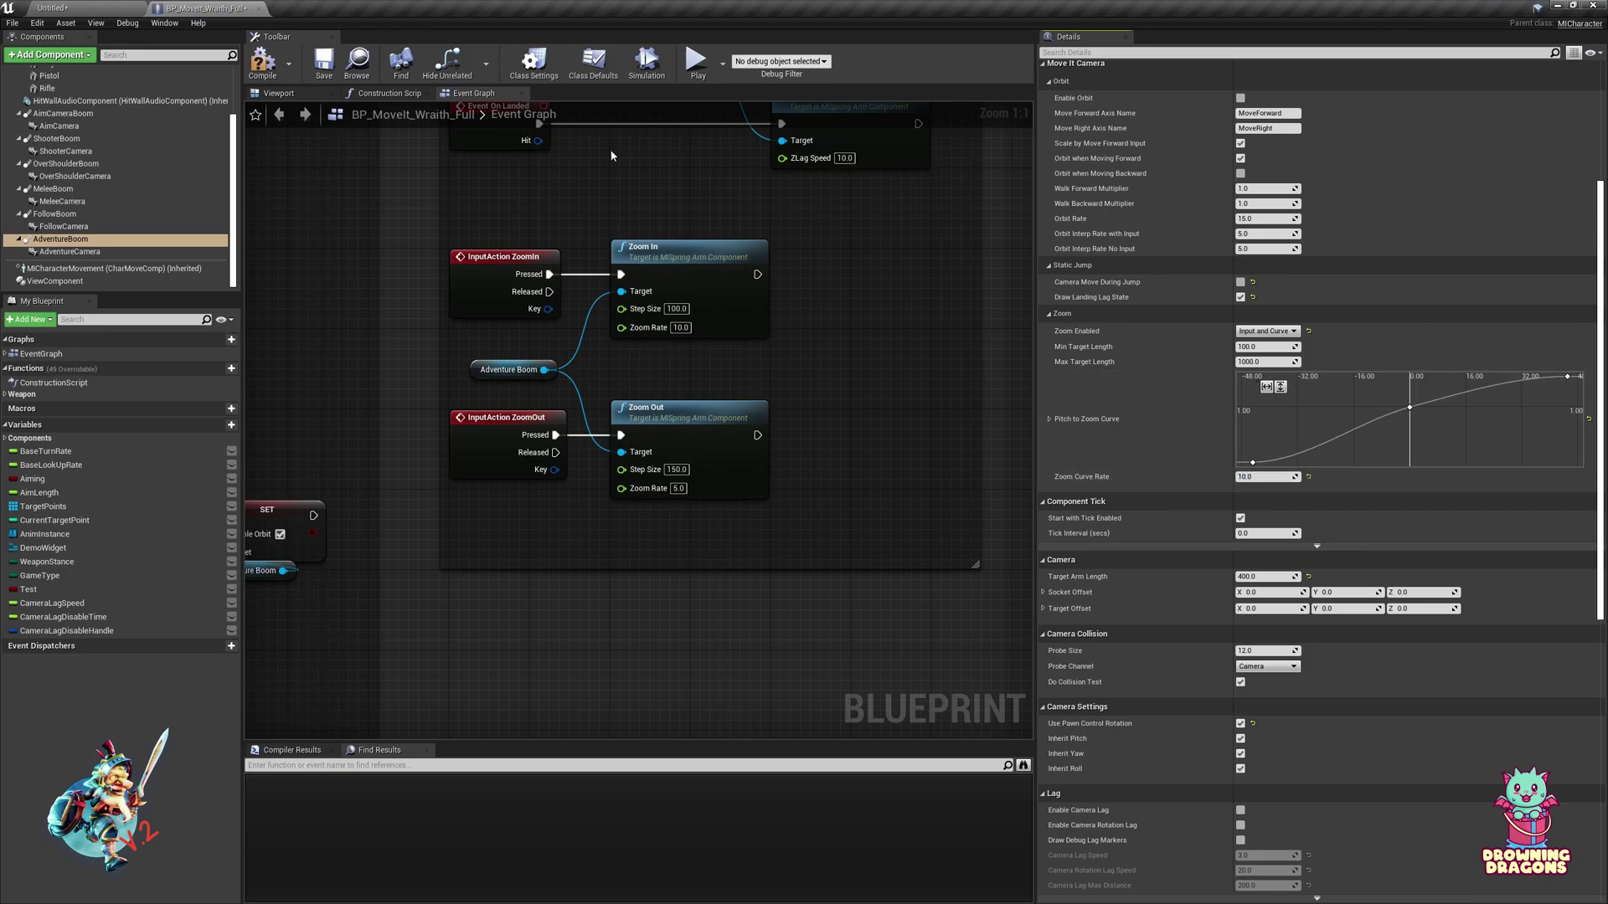
Play-test the pitch-based camera zoom with the changed curve rate in the level, then end the session.
click(81, 7)
click(842, 46)
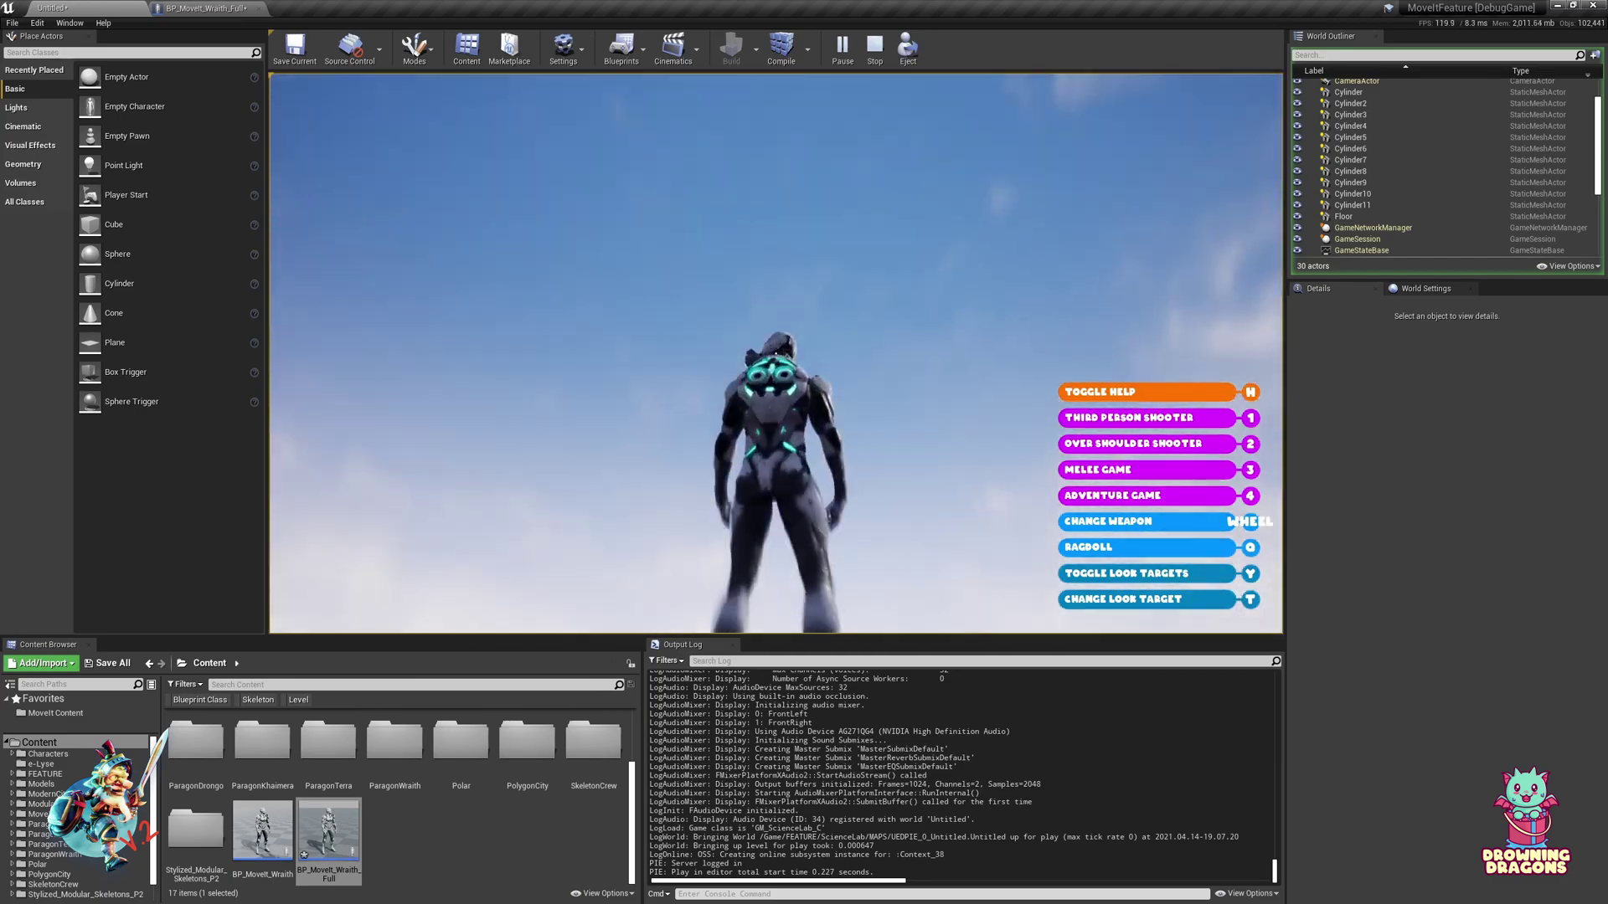
key(Escape)
Inspect the AdventureBoom's Pitch to Zoom Curve keys, set the -45 key's value to 0.05, and compile the Wraith blueprint.
click(205, 8)
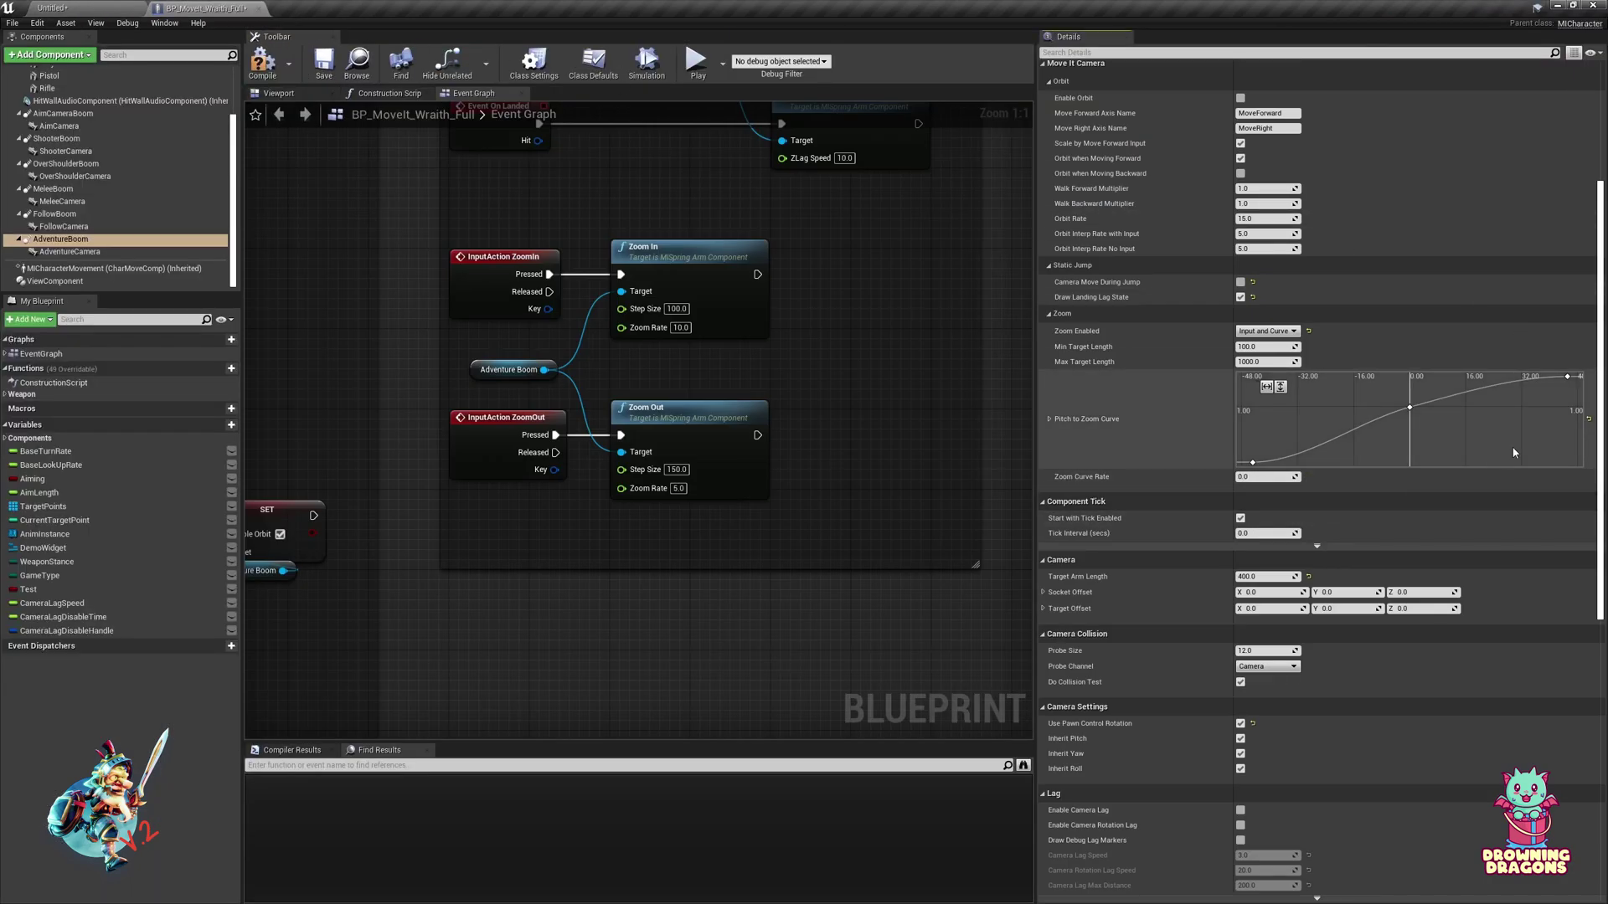
scroll(1489, 429, down, 3)
click(1329, 442)
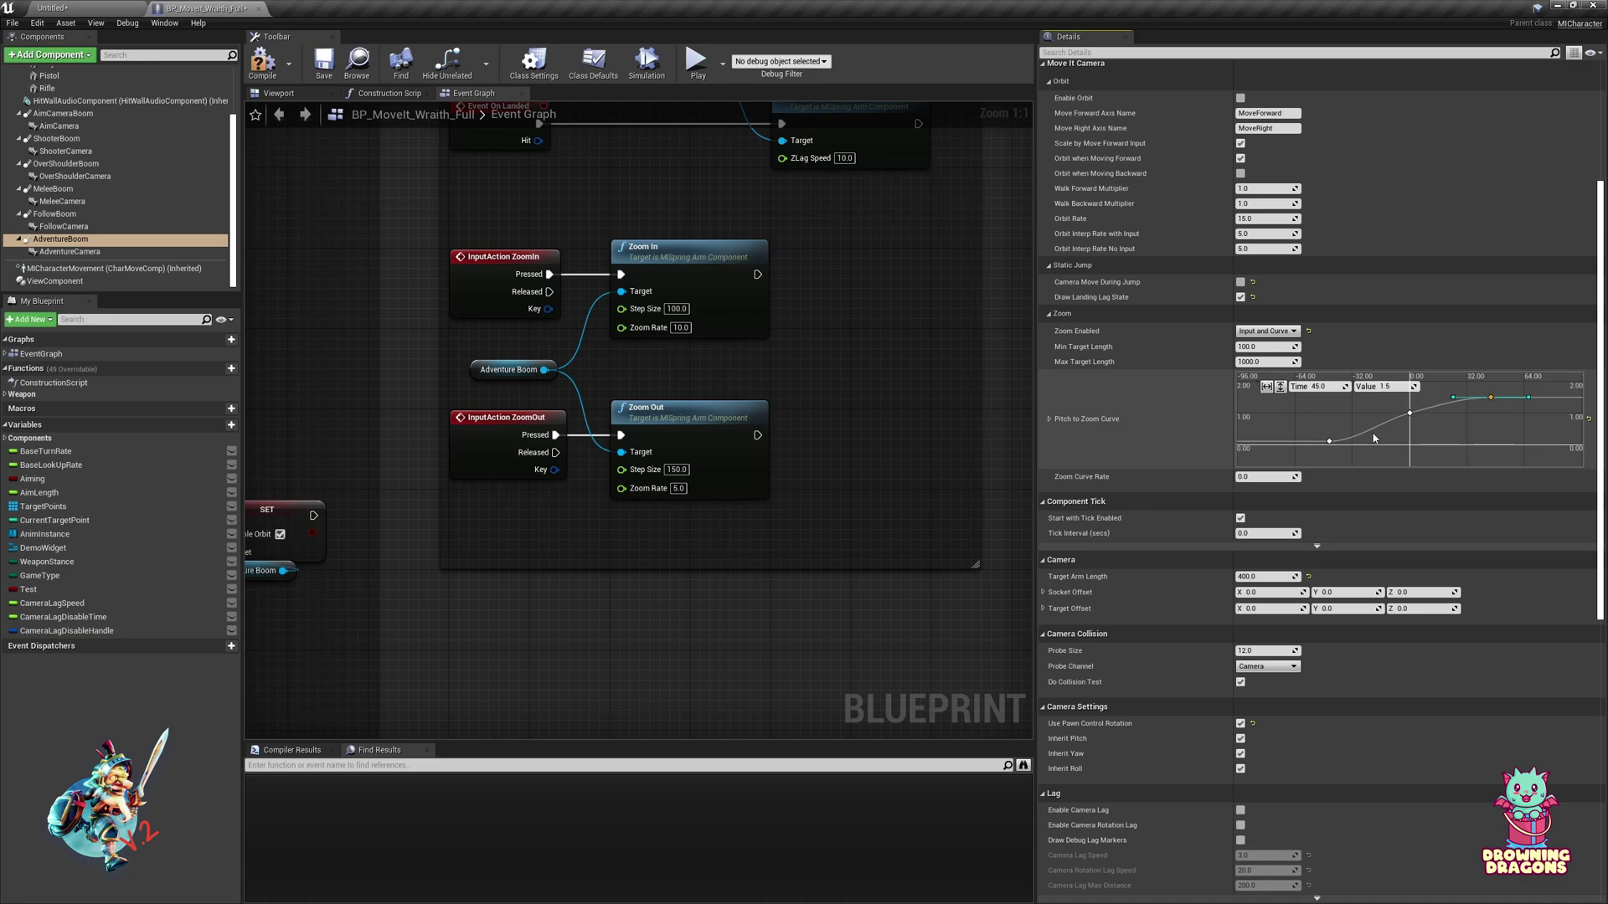
drag(1351, 417, 1271, 474)
click(1464, 390)
drag(1525, 435, 1526, 435)
drag(1357, 431, 1271, 471)
click(1401, 386)
text(05)
key(Return)
click(1328, 424)
click(262, 63)
Run the level again to test the edited zoom curve while looking up at the character, then end the session.
click(107, 7)
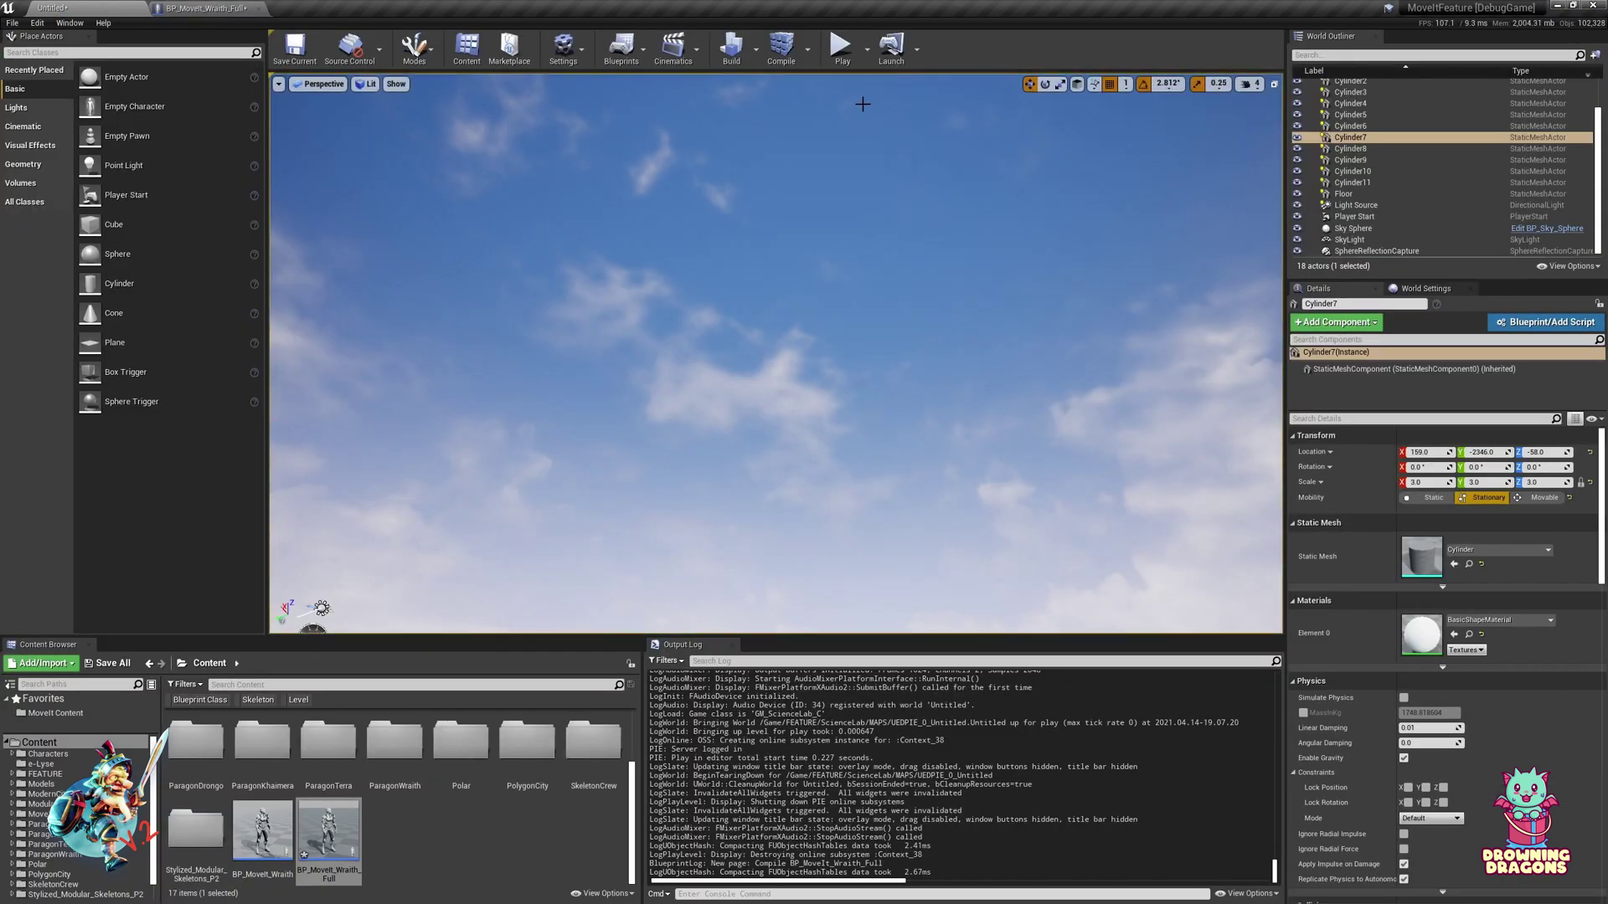
click(842, 48)
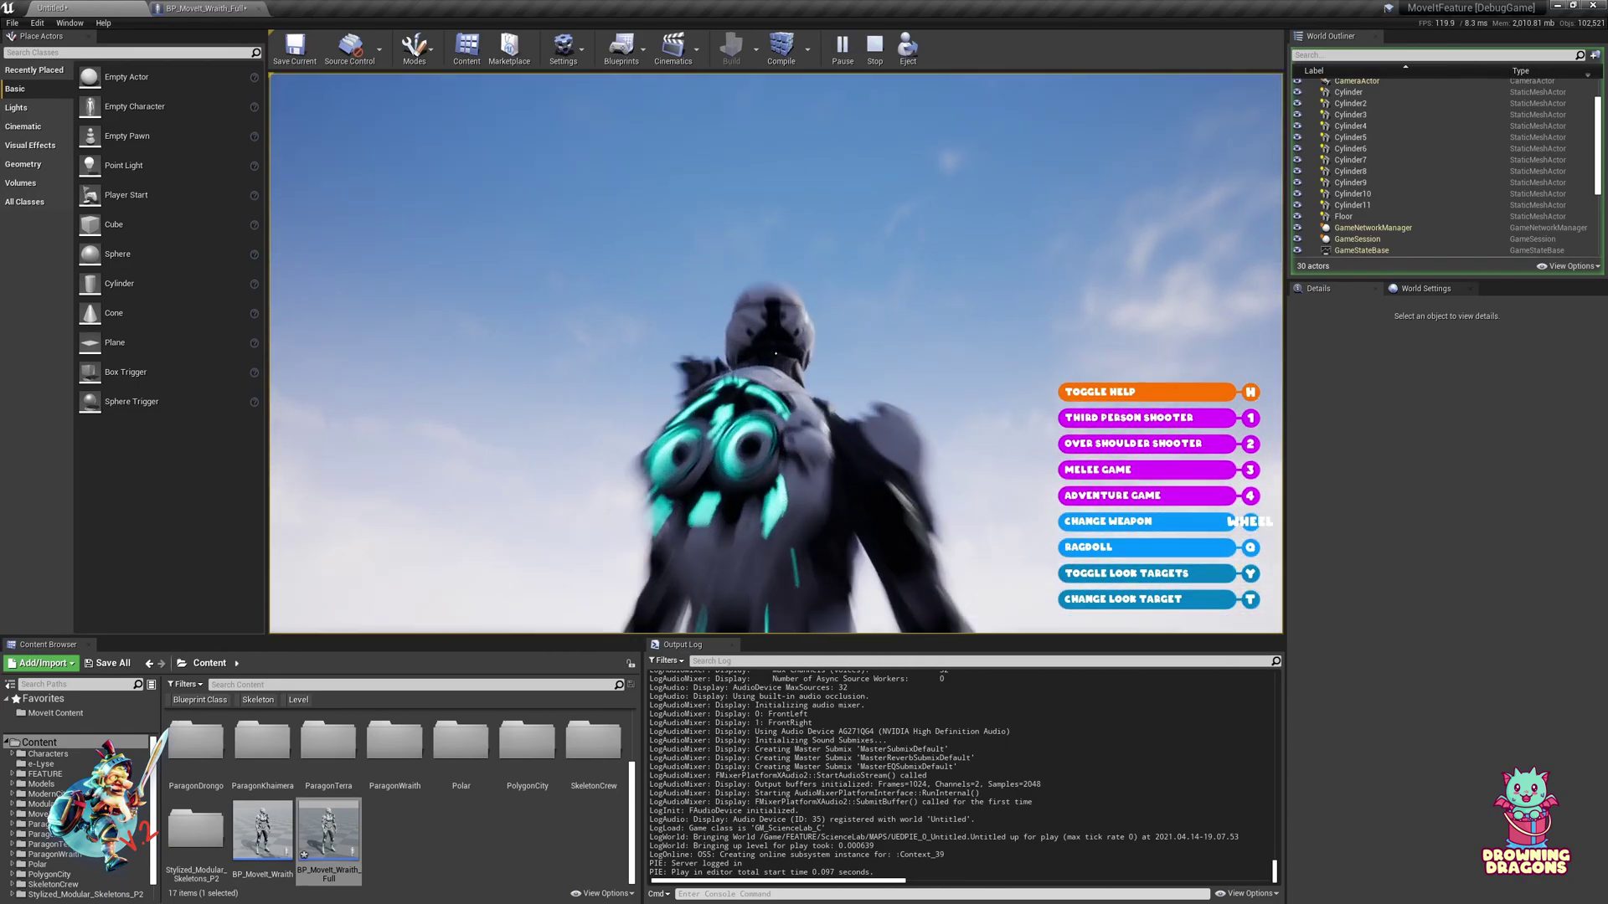
key(Escape)
Set the value of the Pitch to Zoom Curve's key at time -45 to 0.1 in the Wraith blueprint.
click(242, 13)
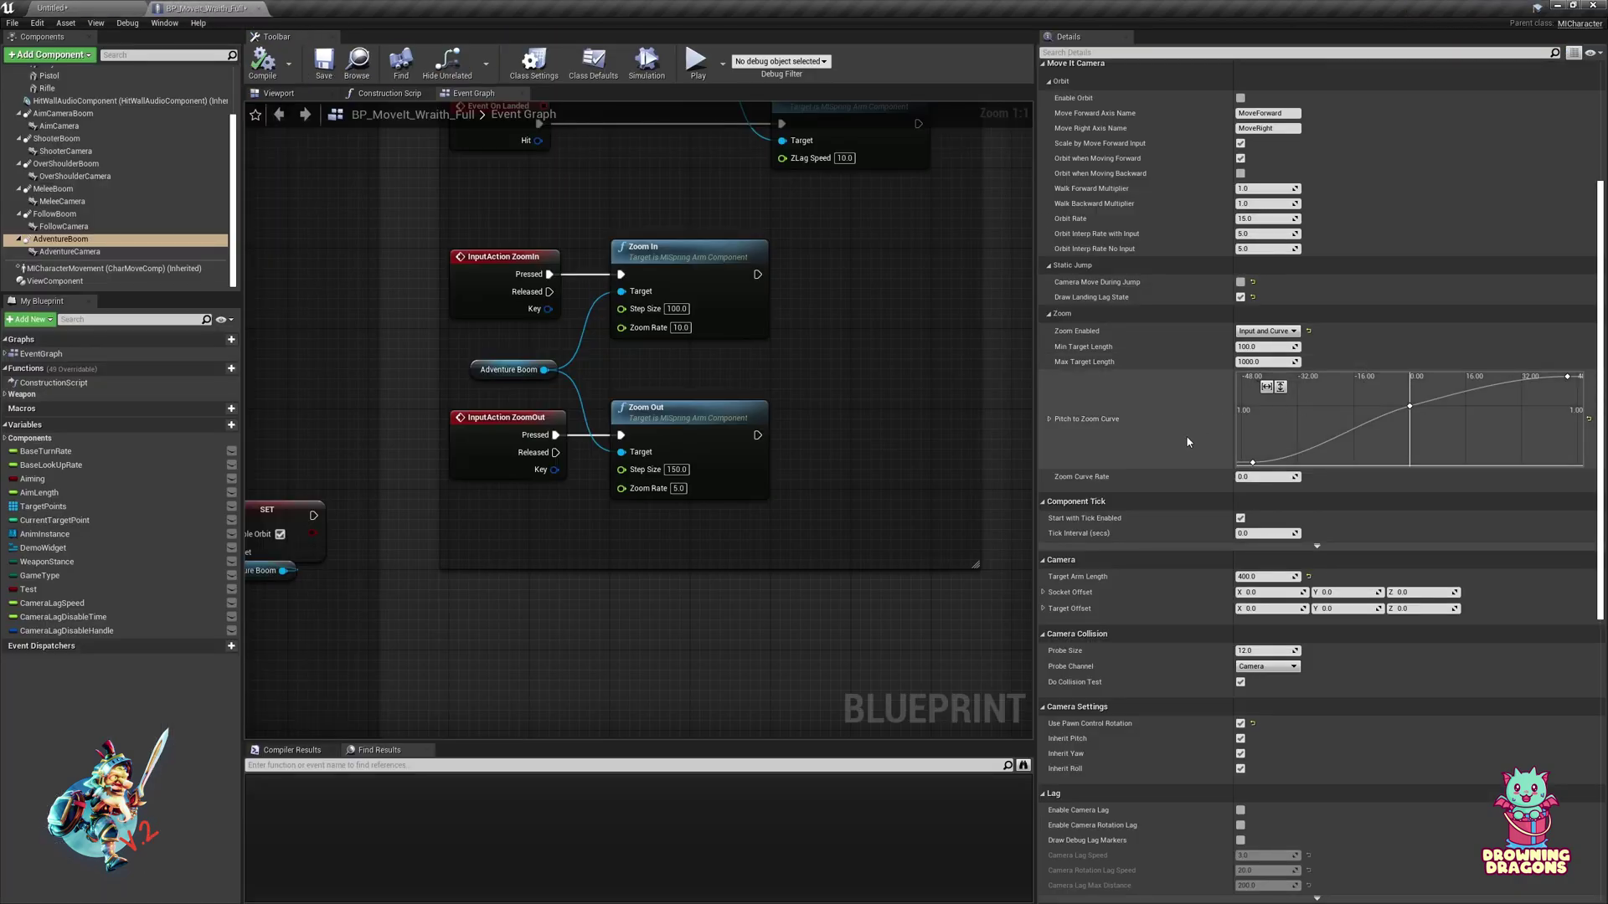
click(1253, 462)
click(1385, 387)
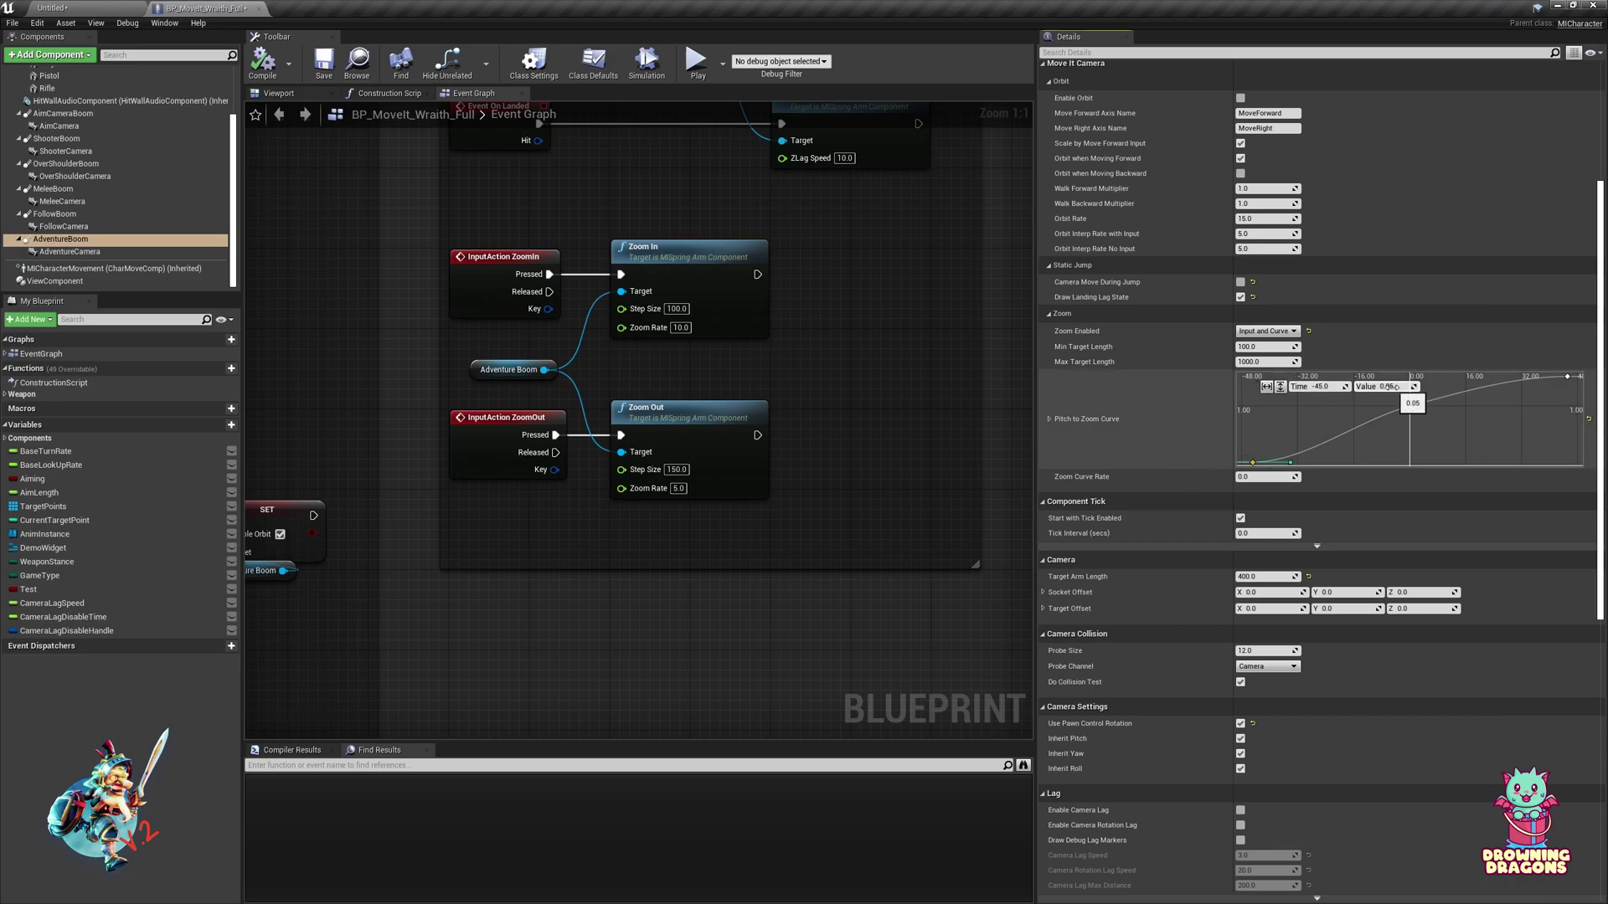
text(0.1)
key(Return)
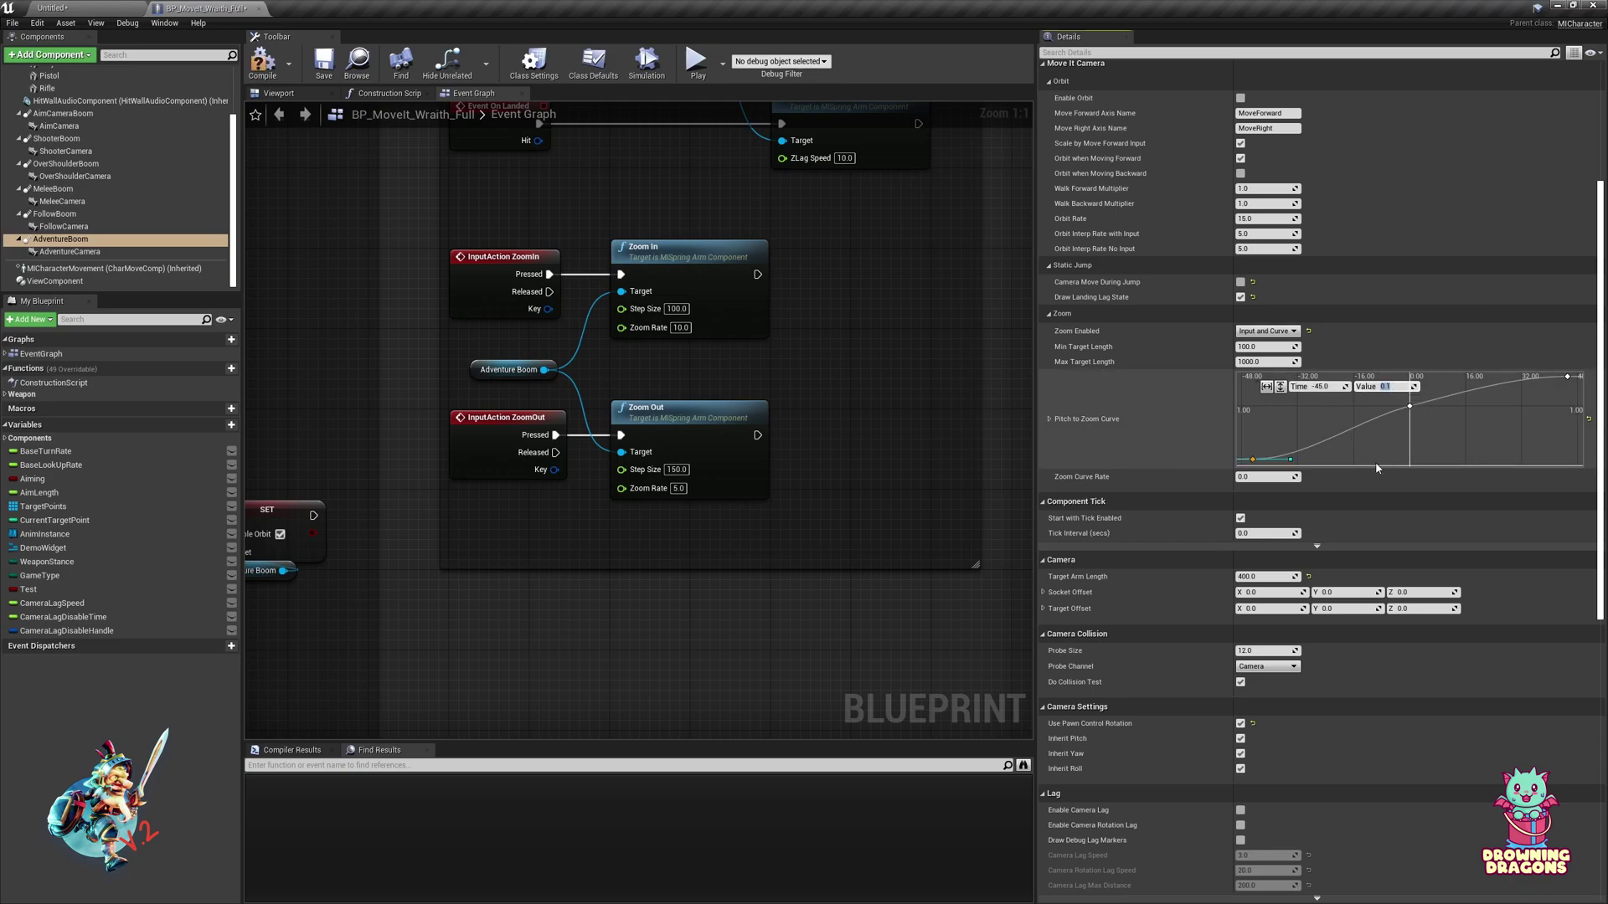
click(1376, 467)
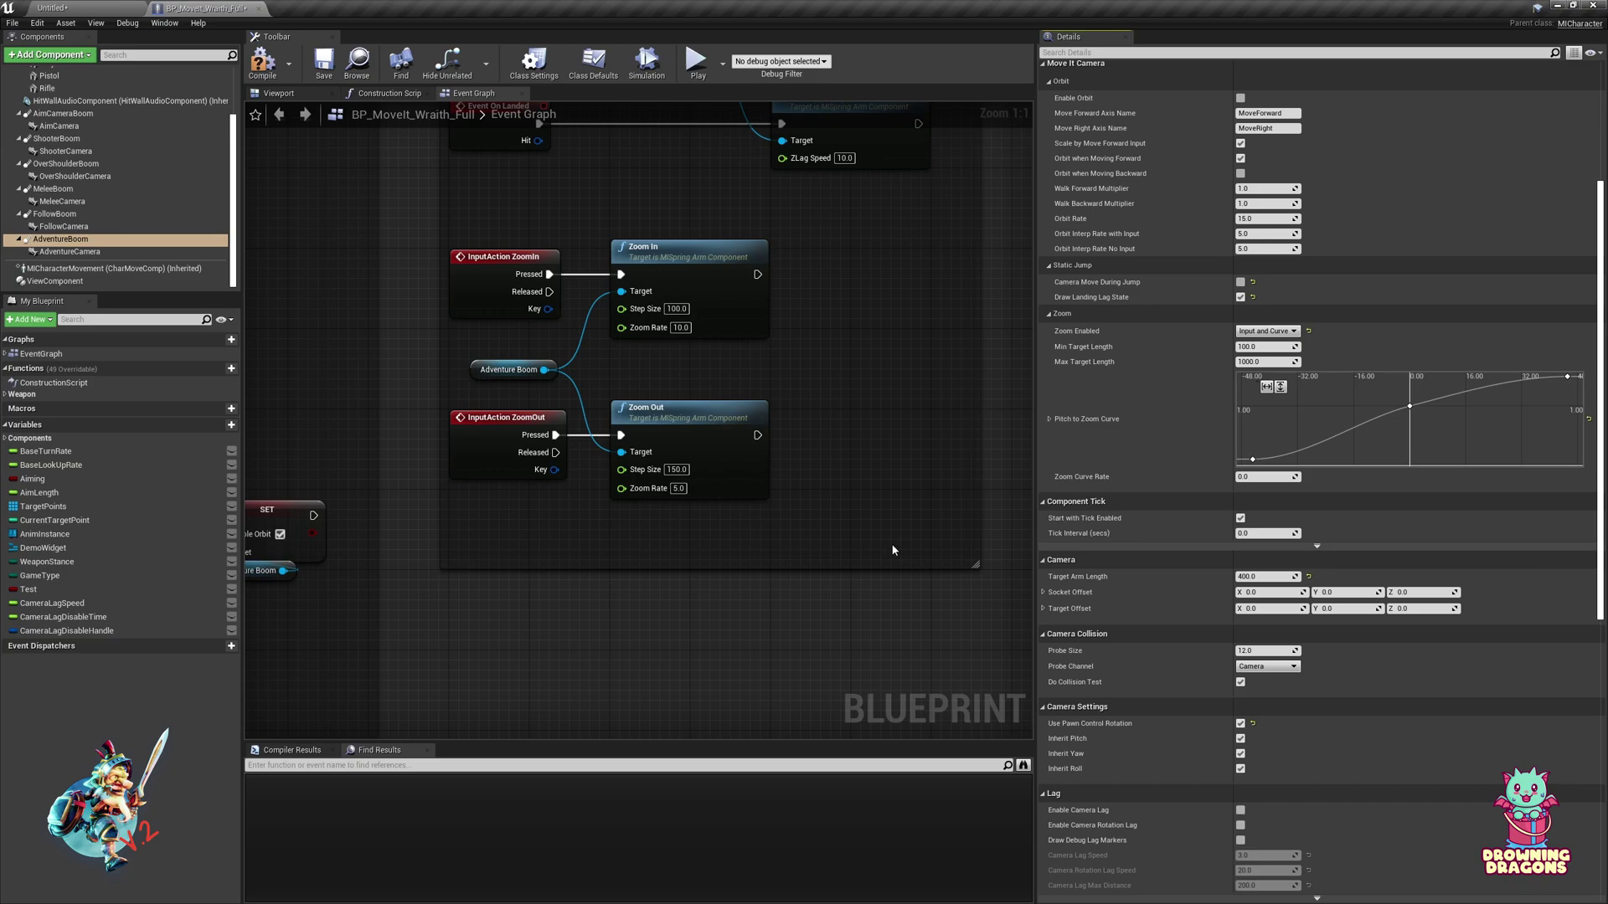
Review the whole Adventure Camera Setup graph section and the AdventureBoom's Move It Camera settings.
scroll(836, 500, down, 2)
right_drag(868, 479, 814, 624)
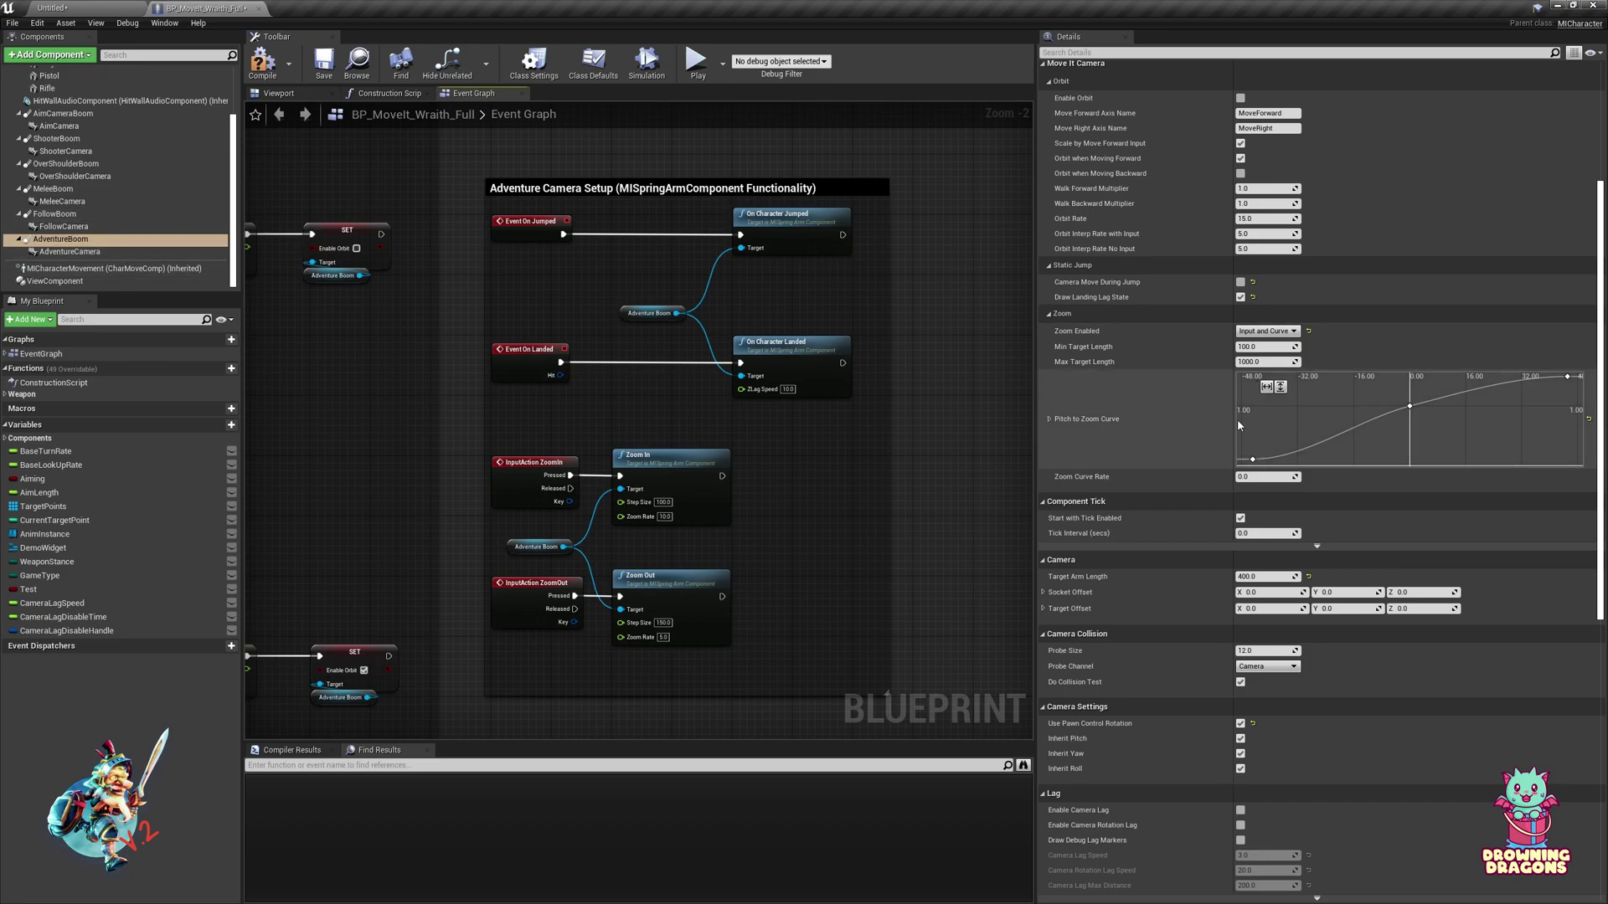
scroll(1142, 427, up, 5)
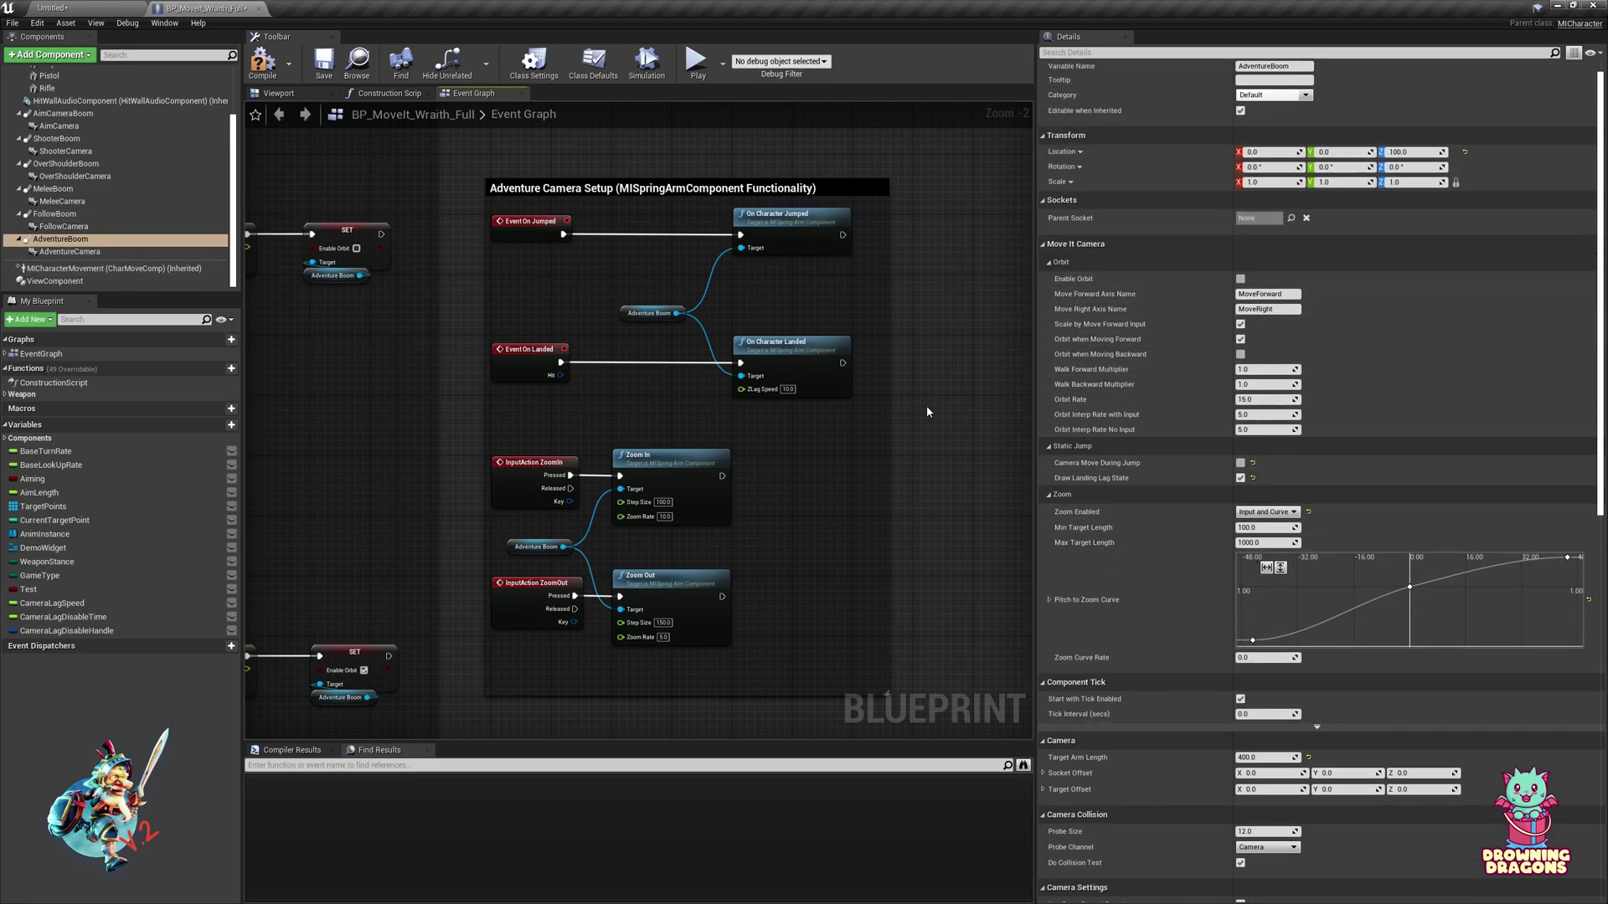